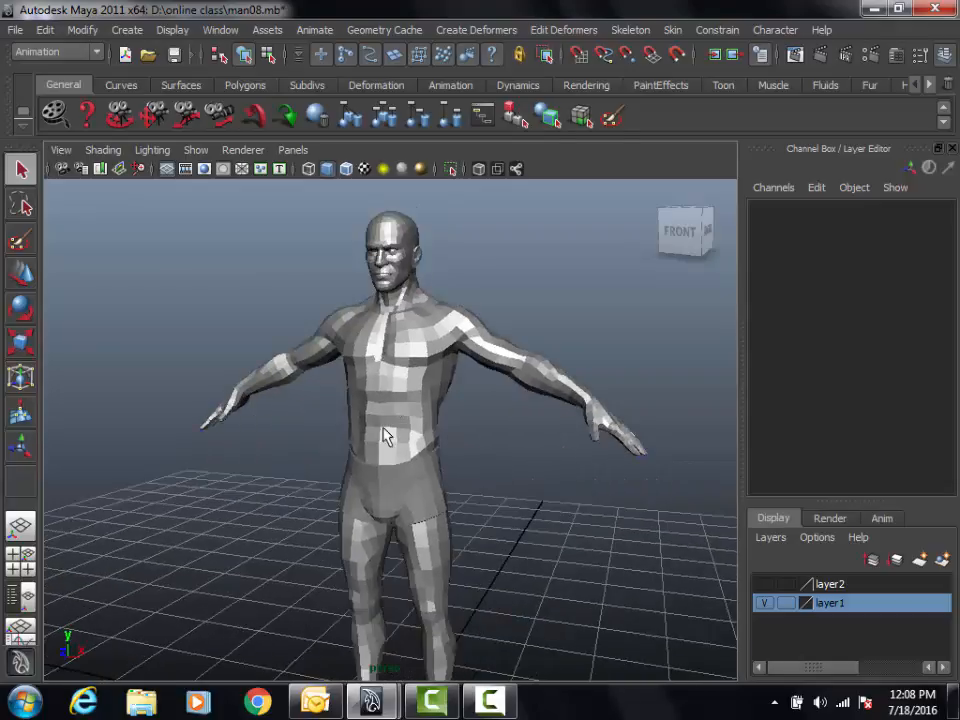
# Hide the character's body mesh by turning off the visibility of layer1 so only the skeleton shows.
pyautogui.scroll(5, 523, 418)
pyautogui.keyDown('alt'); pyautogui.moveTo(524, 419); pyautogui.dragTo(516, 463, button='middle'); pyautogui.keyUp('alt')
pyautogui.scroll(-1, 514, 464)
pyautogui.keyDown('alt'); pyautogui.moveTo(535, 465); pyautogui.dragTo(490, 518); pyautogui.keyUp('alt')
pyautogui.click(764, 604)
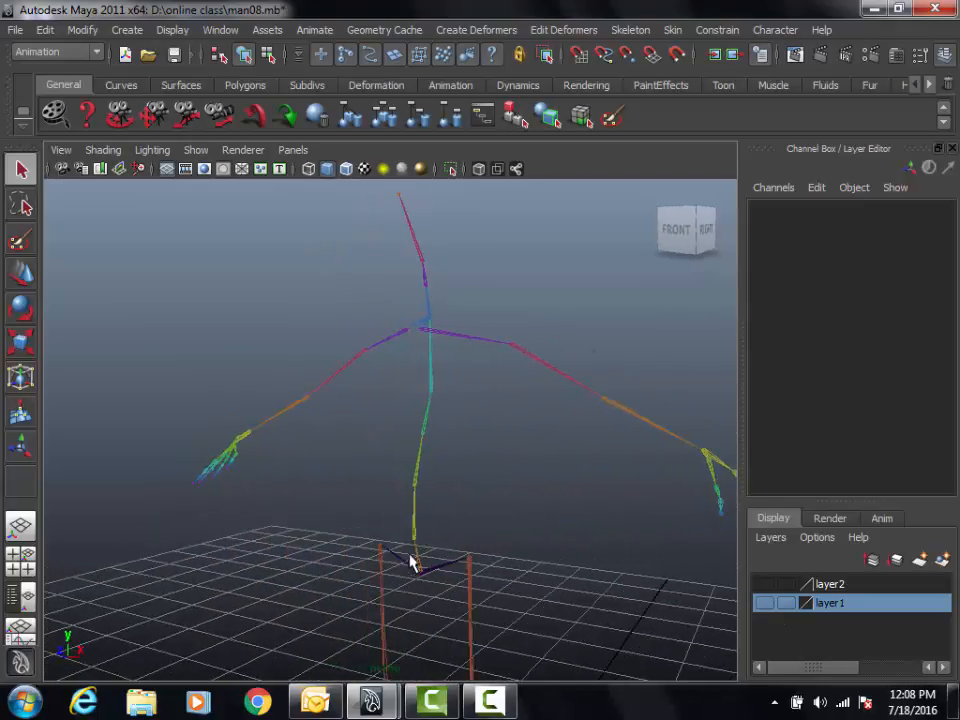
# Select the spine joints one after another from spine_1 up to spine_6 to examine the chain.
pyautogui.keyDown('alt'); pyautogui.moveTo(378, 534); pyautogui.dragTo(515, 525, button='right'); pyautogui.keyUp('alt')
pyautogui.keyDown('alt'); pyautogui.moveTo(504, 513); pyautogui.dragTo(506, 471, button='middle'); pyautogui.keyUp('alt')
pyautogui.click(431, 586)
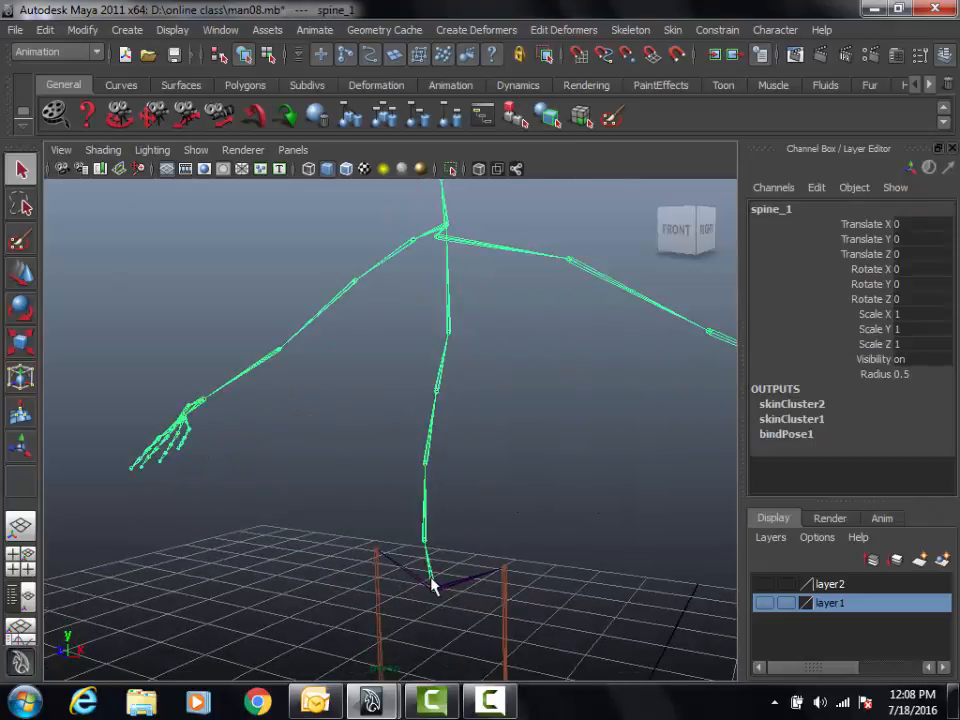
pyautogui.click(426, 521)
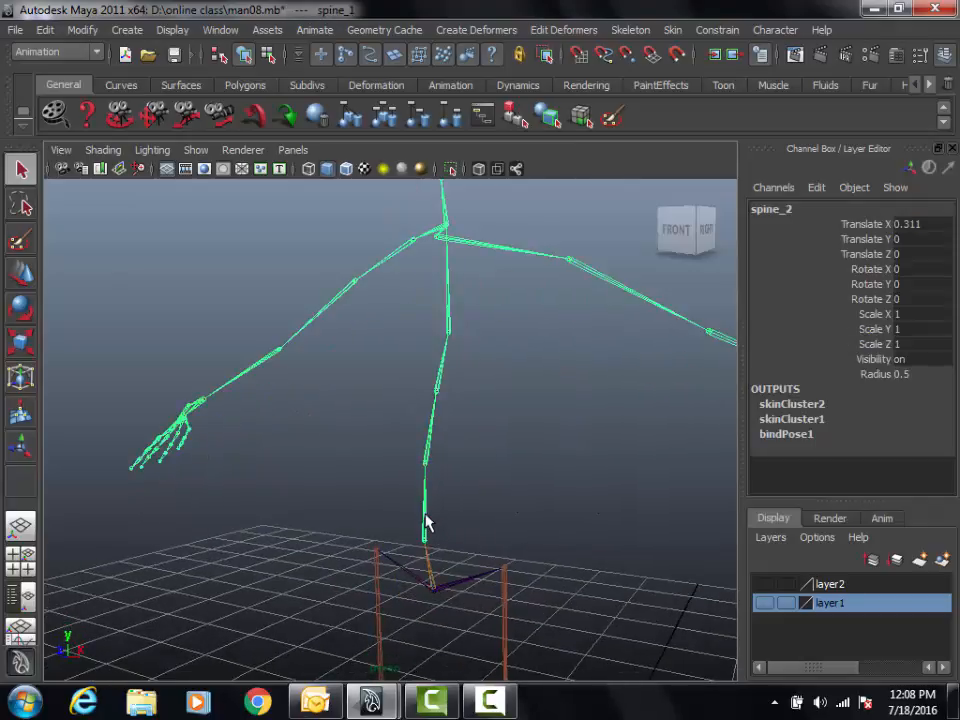
pyautogui.click(428, 460)
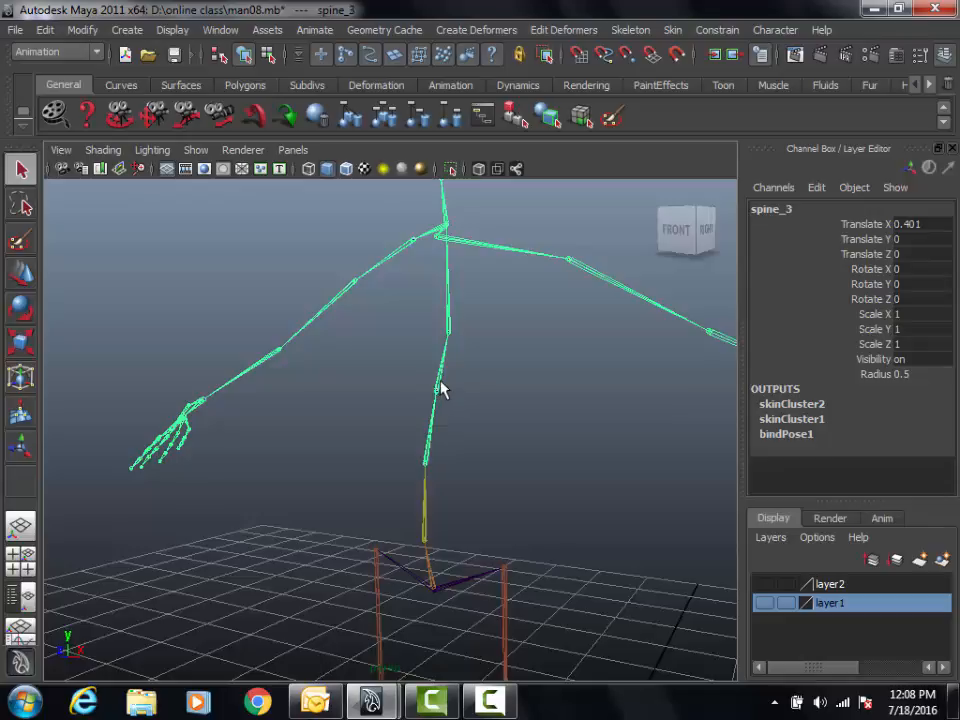
pyautogui.click(441, 389)
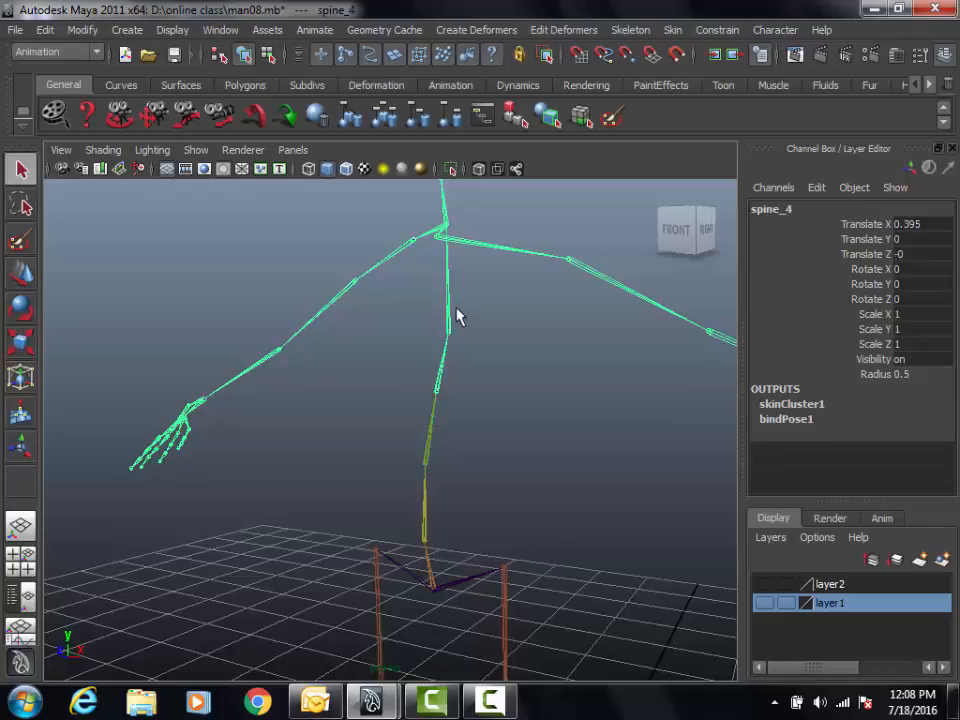
pyautogui.click(452, 338)
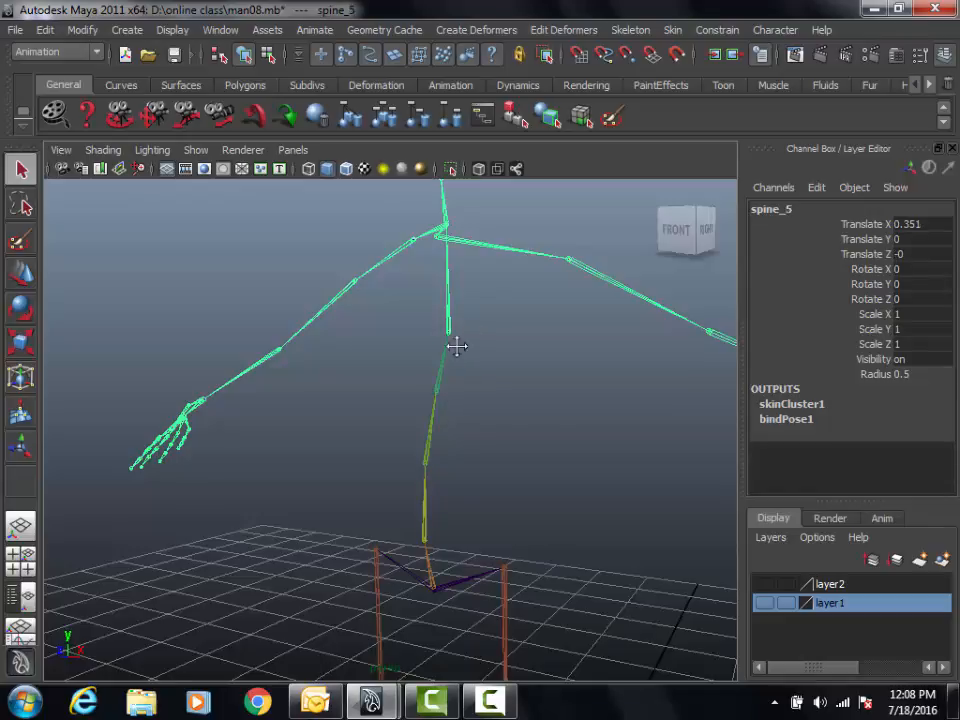
pyautogui.keyDown('alt'); pyautogui.moveTo(456, 343); pyautogui.dragTo(492, 470); pyautogui.keyUp('alt')
pyautogui.keyDown('alt'); pyautogui.moveTo(492, 470); pyautogui.dragTo(570, 478, button='right'); pyautogui.keyUp('alt')
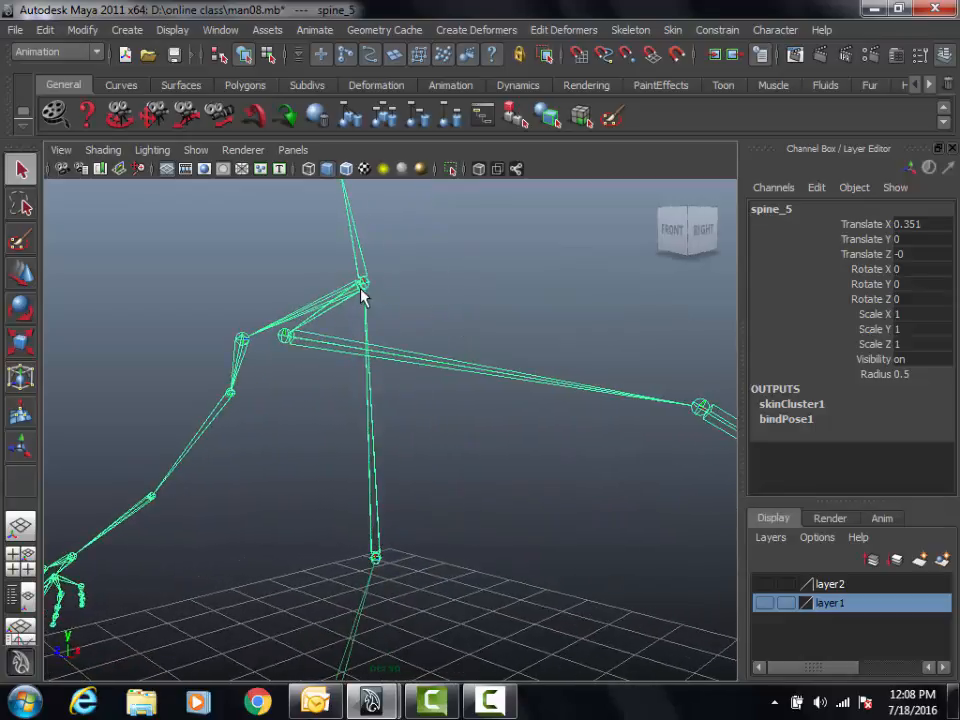
pyautogui.click(370, 290)
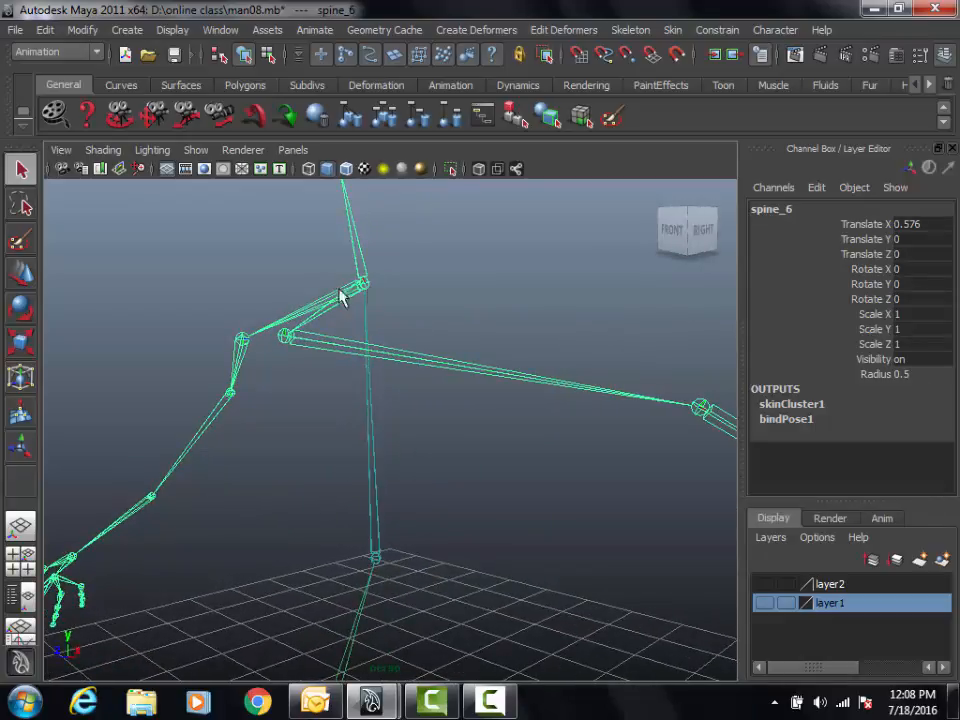
pyautogui.keyDown('alt'); pyautogui.moveTo(343, 272); pyautogui.dragTo(434, 452); pyautogui.keyUp('alt')
pyautogui.keyDown('alt'); pyautogui.moveTo(433, 444); pyautogui.dragTo(532, 457, button='right'); pyautogui.keyUp('alt')
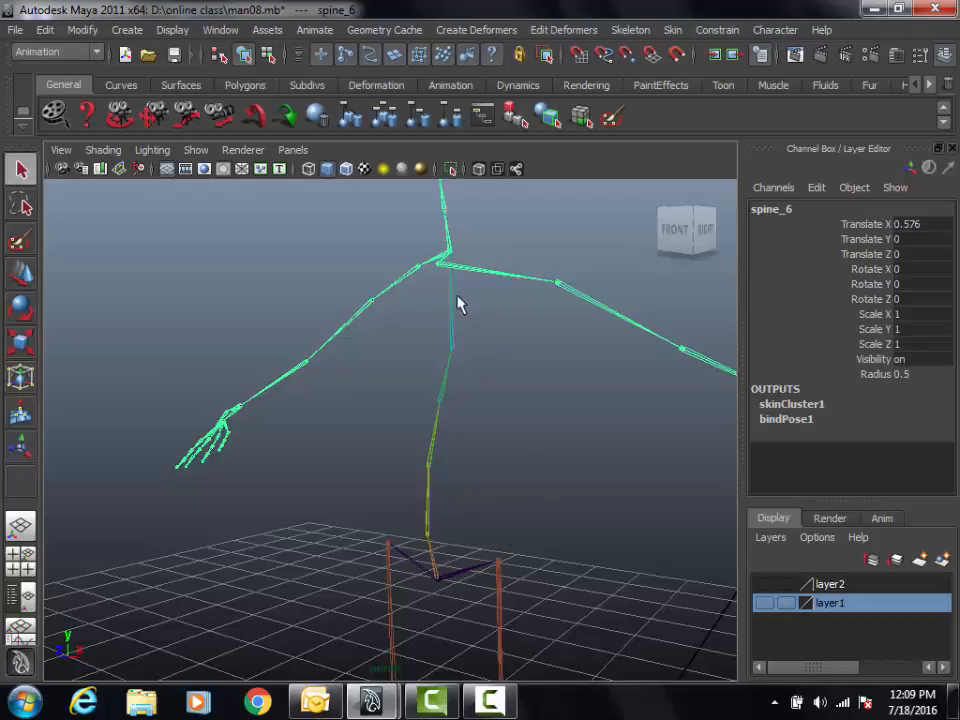
pyautogui.keyDown('alt'); pyautogui.moveTo(510, 373); pyautogui.dragTo(463, 253); pyautogui.keyUp('alt')
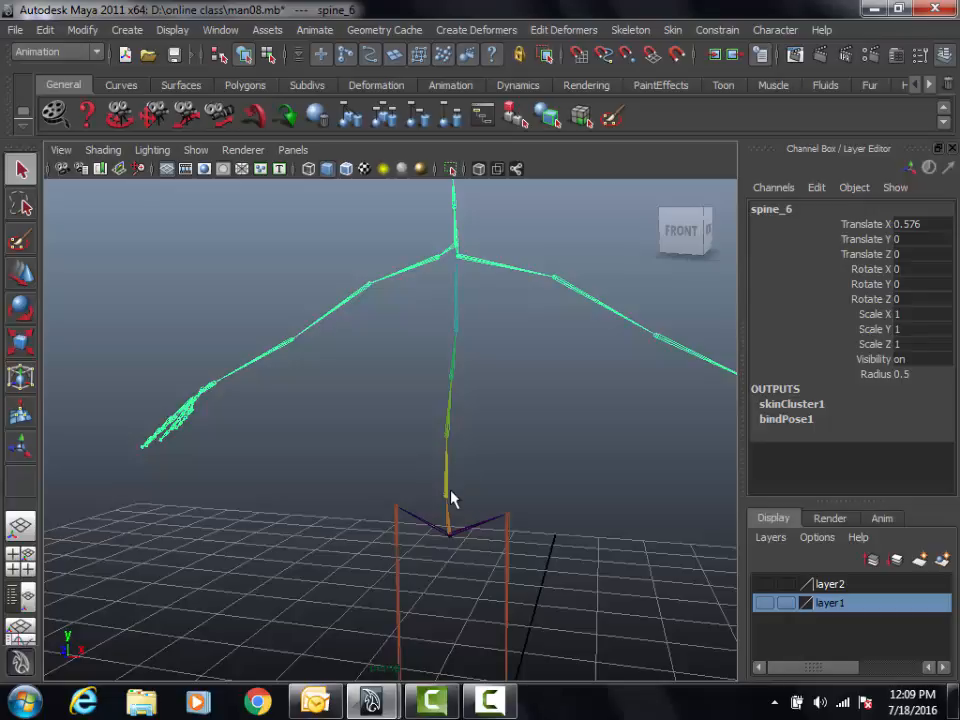
pyautogui.keyDown('alt'); pyautogui.moveTo(435, 493); pyautogui.dragTo(470, 490); pyautogui.keyUp('alt')
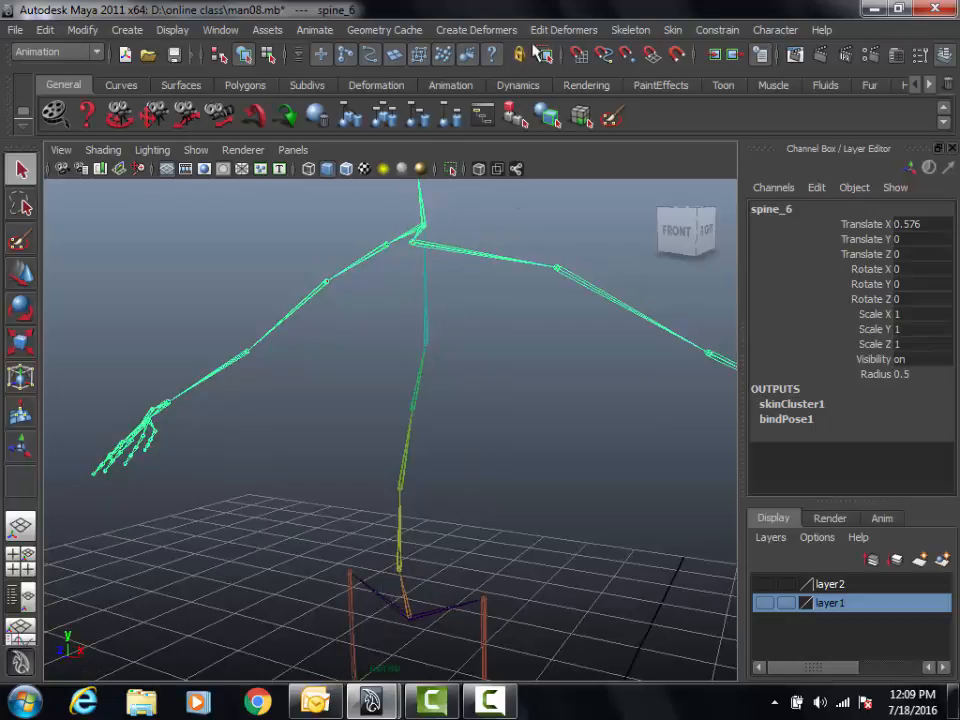
# Open the IK Spline Handle Tool settings and set the number of spans to 2.
pyautogui.click(620, 31)
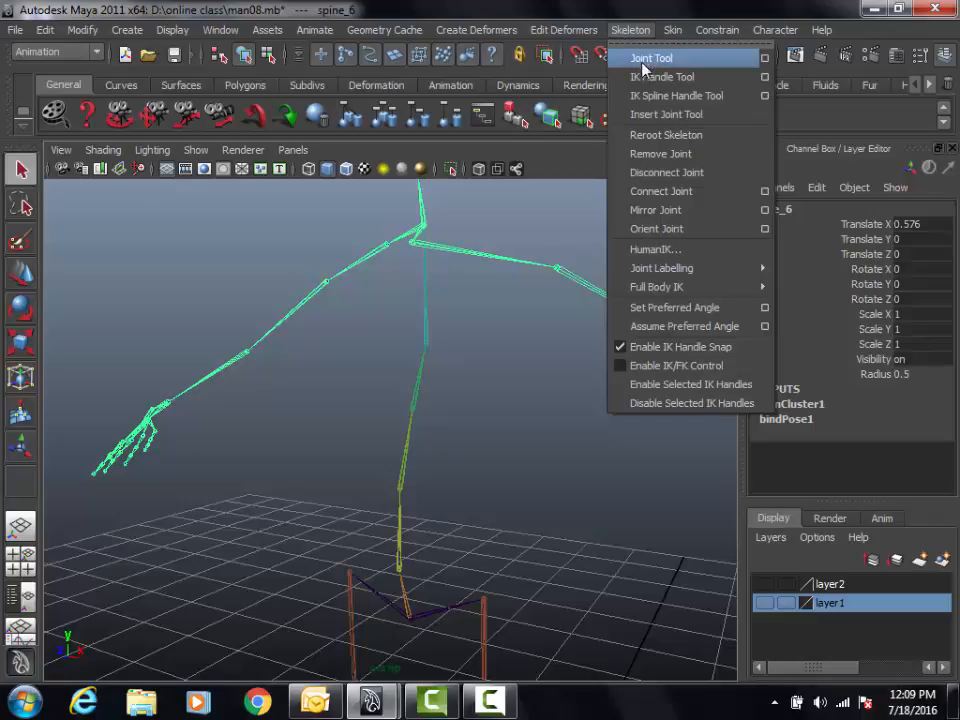
pyautogui.click(768, 98)
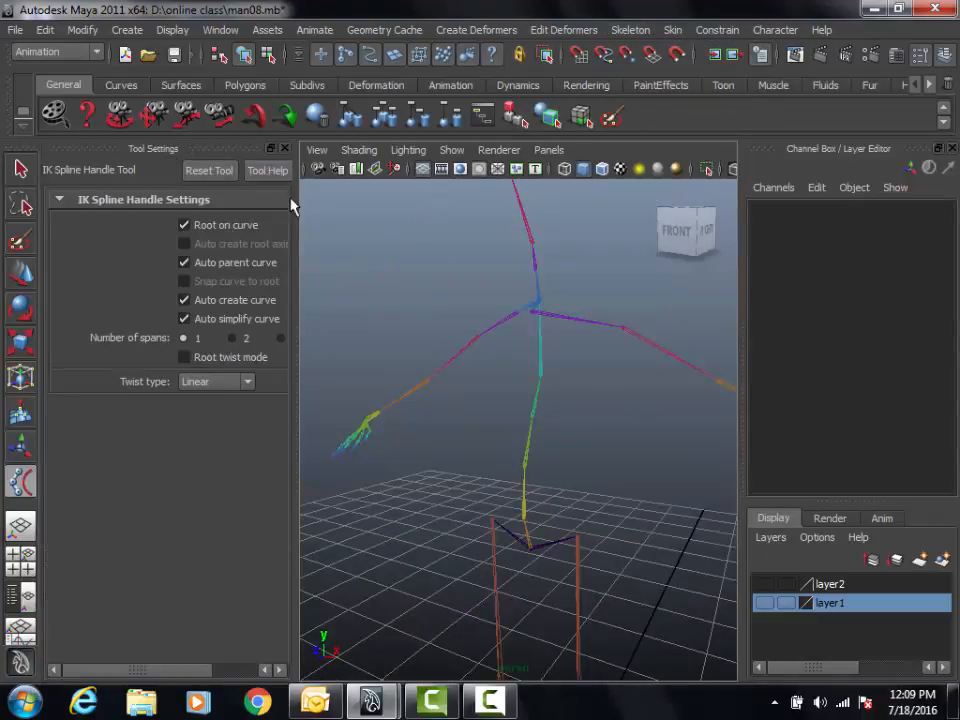
pyautogui.moveTo(296, 231); pyautogui.dragTo(369, 231)
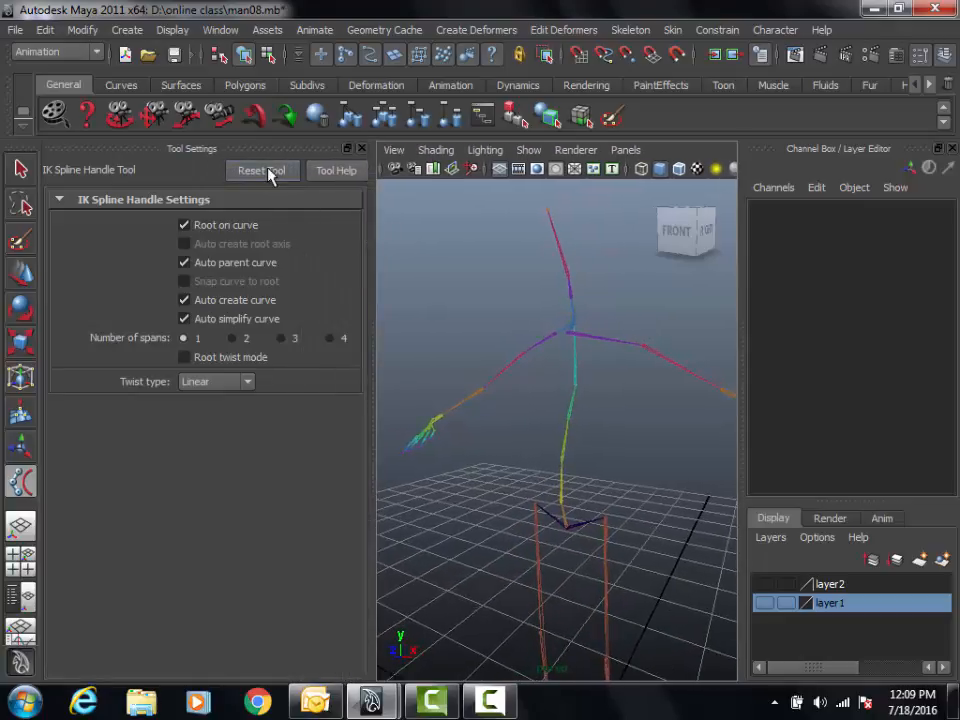
pyautogui.keyDown('alt'); pyautogui.moveTo(594, 399); pyautogui.dragTo(540, 392); pyautogui.keyUp('alt')
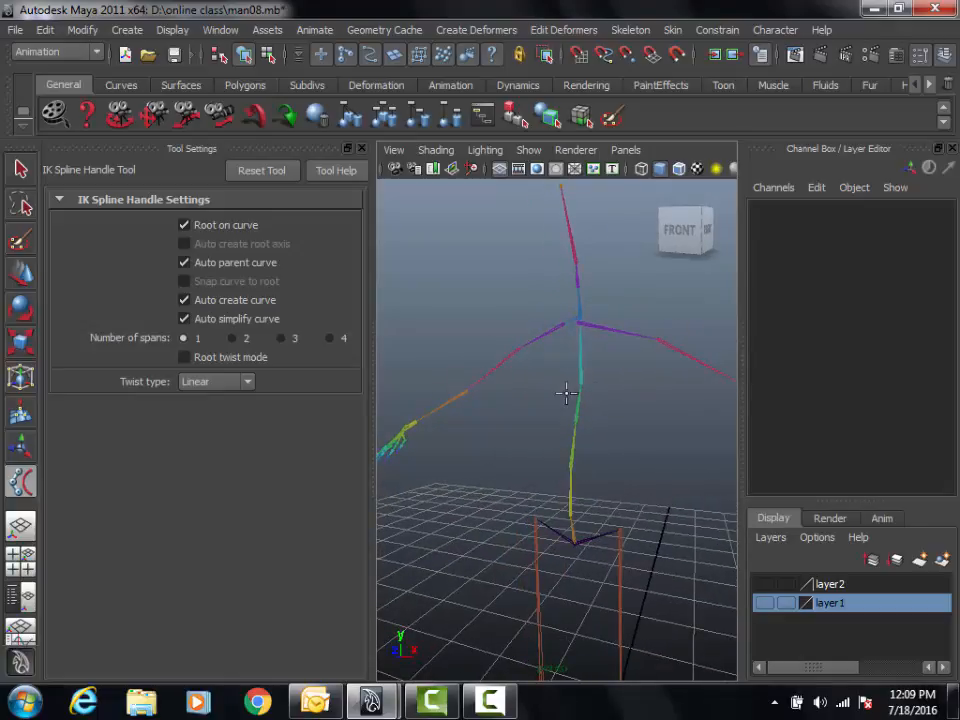
pyautogui.click(632, 30)
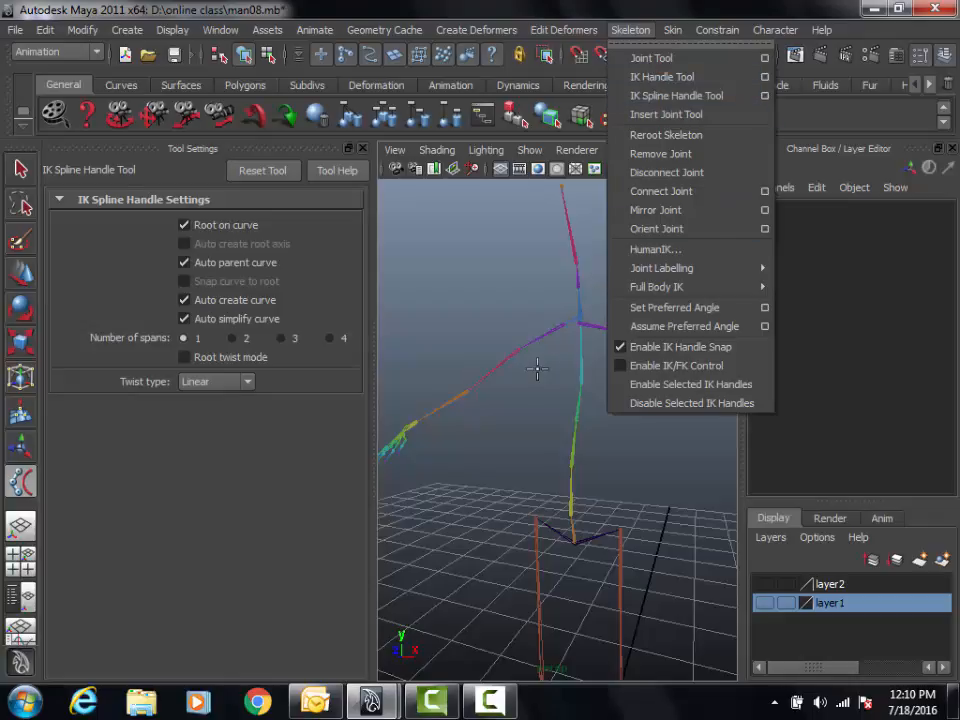
pyautogui.click(499, 407)
pyautogui.keyDown('alt'); pyautogui.moveTo(499, 407); pyautogui.dragTo(470, 390); pyautogui.keyUp('alt')
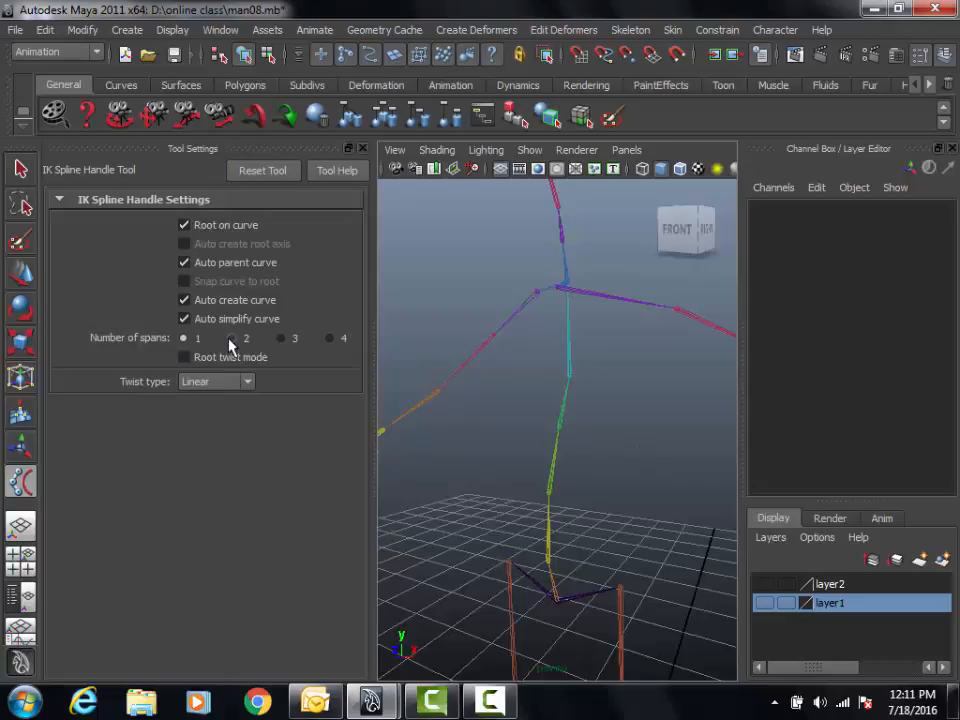
pyautogui.click(231, 339)
pyautogui.keyDown('alt'); pyautogui.moveTo(537, 541); pyautogui.dragTo(568, 506); pyautogui.keyUp('alt')
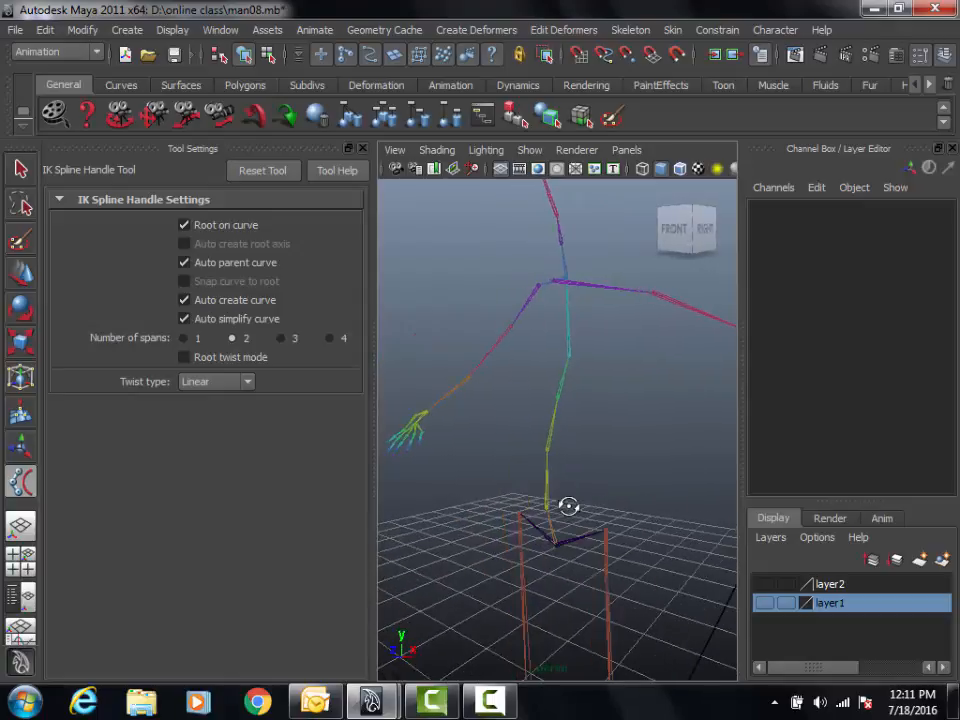
# Close the tool settings and show the Outliner beside the perspective view.
pyautogui.click(362, 148)
pyautogui.click(20, 597)
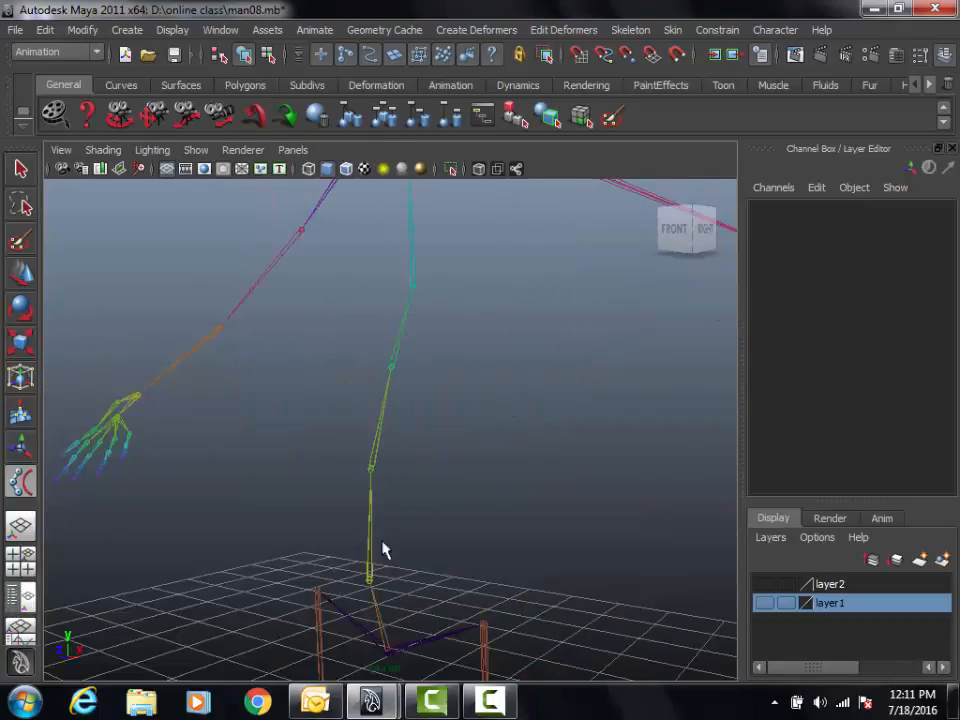
pyautogui.keyDown('alt'); pyautogui.moveTo(553, 415); pyautogui.dragTo(559, 471); pyautogui.keyUp('alt')
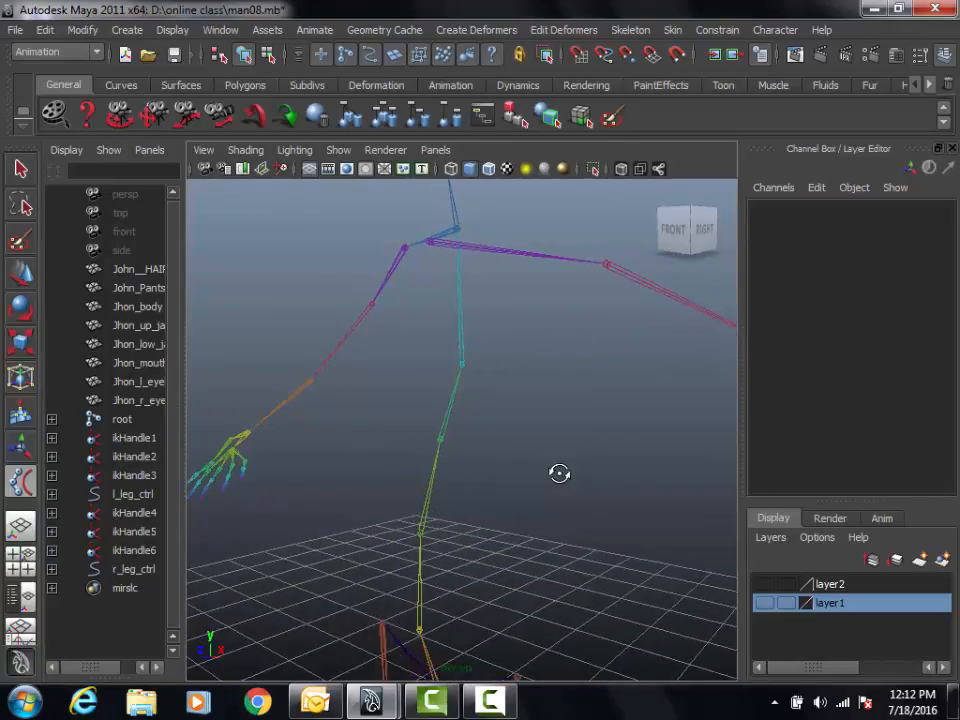
# Try to create an IK spline handle between the spine_6 joint and the joint at the base of the spine.
pyautogui.keyDown('alt'); pyautogui.moveTo(575, 444); pyautogui.dragTo(573, 471, button='middle'); pyautogui.keyUp('alt')
pyautogui.keyDown('alt'); pyautogui.moveTo(573, 471); pyautogui.dragTo(480, 476, button='right'); pyautogui.keyUp('alt')
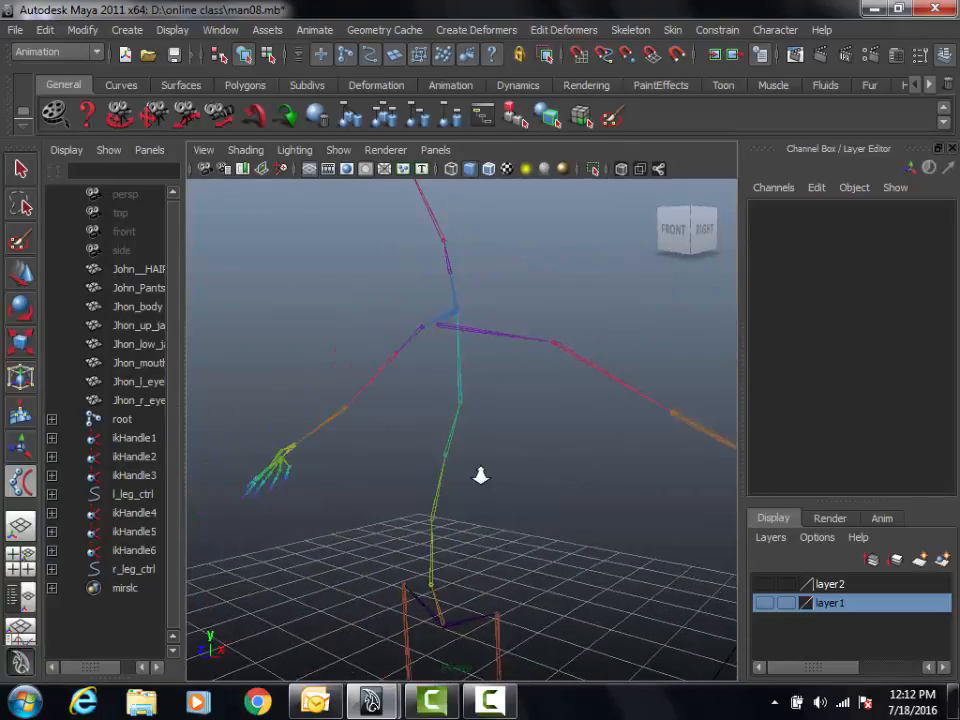
pyautogui.click(457, 305)
pyautogui.keyDown('alt'); pyautogui.moveTo(564, 438); pyautogui.dragTo(577, 322, button='middle'); pyautogui.keyUp('alt')
pyautogui.keyDown('alt'); pyautogui.moveTo(577, 322); pyautogui.dragTo(628, 420, button='right'); pyautogui.keyUp('alt')
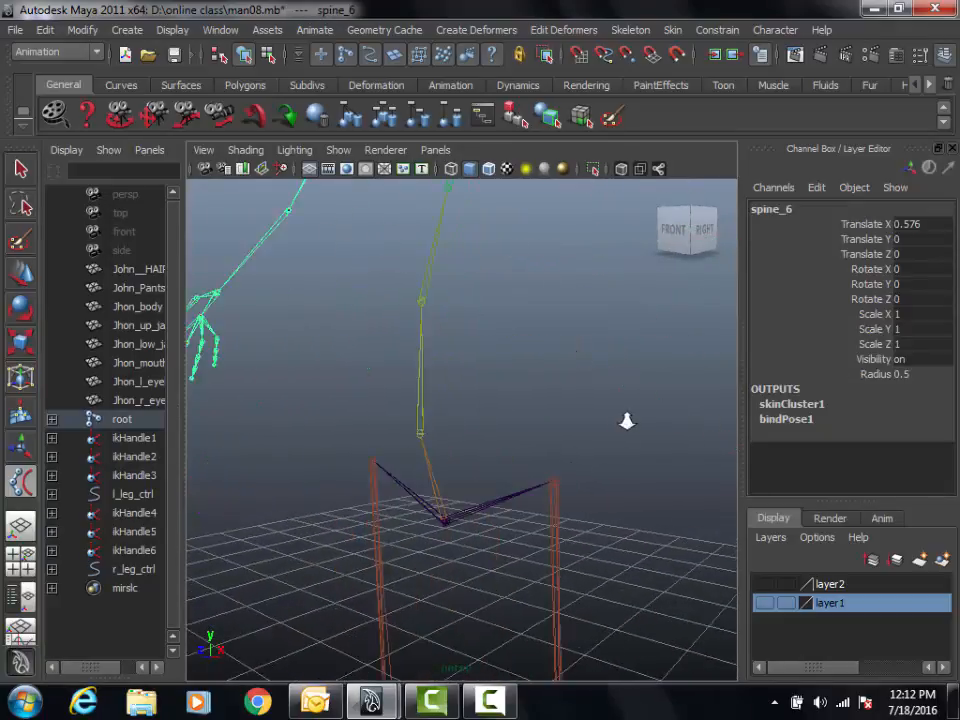
pyautogui.click(442, 517)
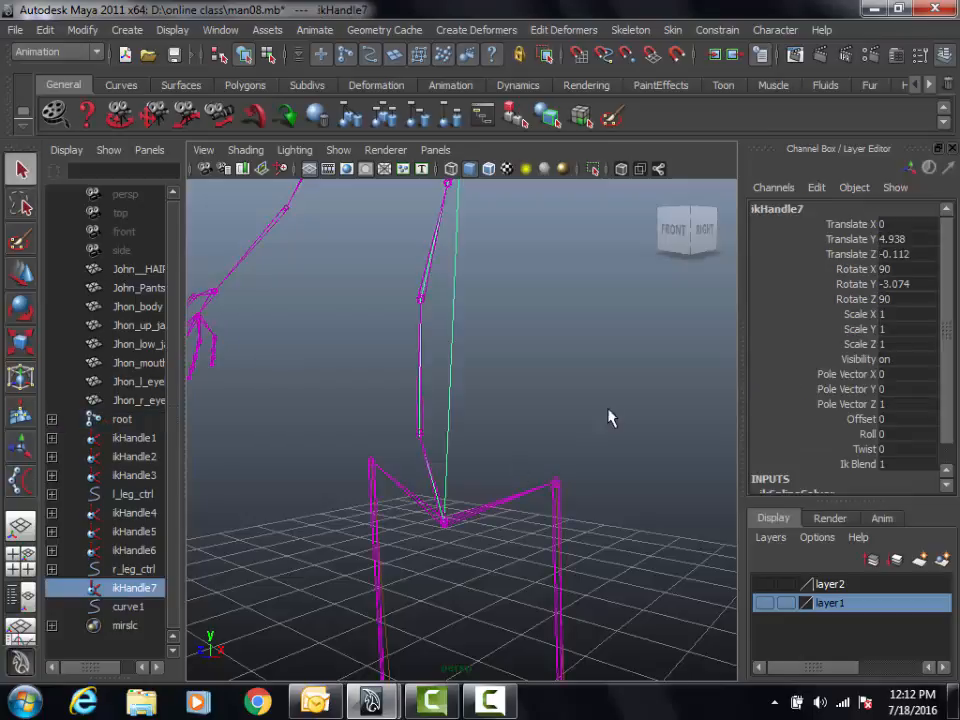
# Examine the new IK spline handle and its curve along the spine, especially at the pelvis.
pyautogui.keyDown('alt'); pyautogui.moveTo(608, 414); pyautogui.dragTo(431, 444, button='right'); pyautogui.keyUp('alt')
pyautogui.keyDown('alt'); pyautogui.moveTo(433, 444); pyautogui.dragTo(448, 466, button='middle'); pyautogui.keyUp('alt')
pyautogui.keyDown('alt'); pyautogui.moveTo(448, 466); pyautogui.dragTo(499, 336); pyautogui.keyUp('alt')
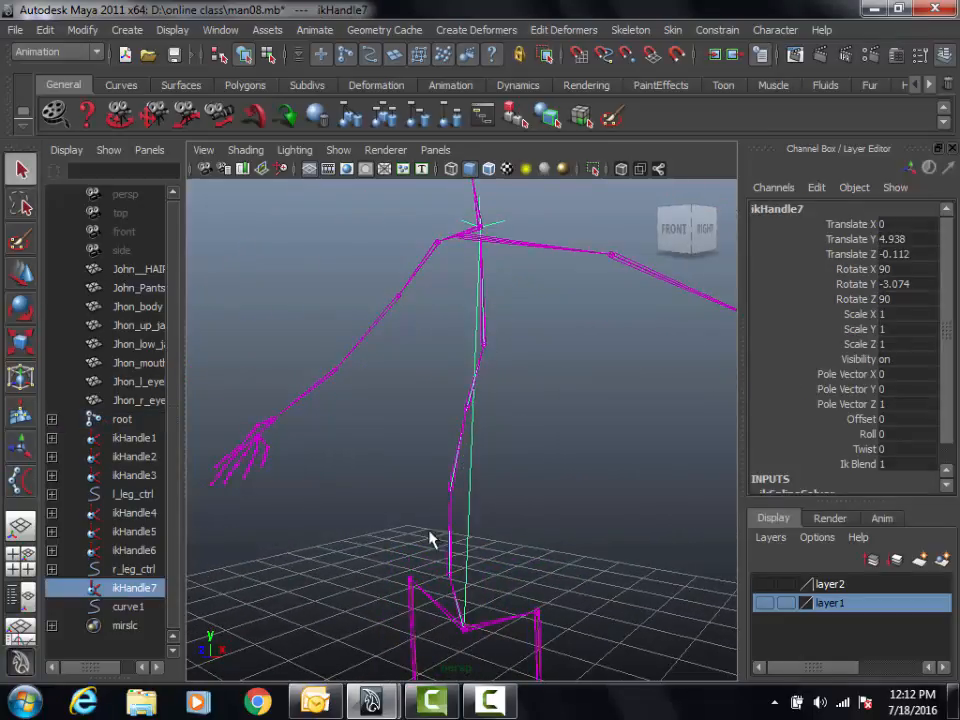
pyautogui.keyDown('alt'); pyautogui.moveTo(388, 418); pyautogui.dragTo(513, 560); pyautogui.keyUp('alt')
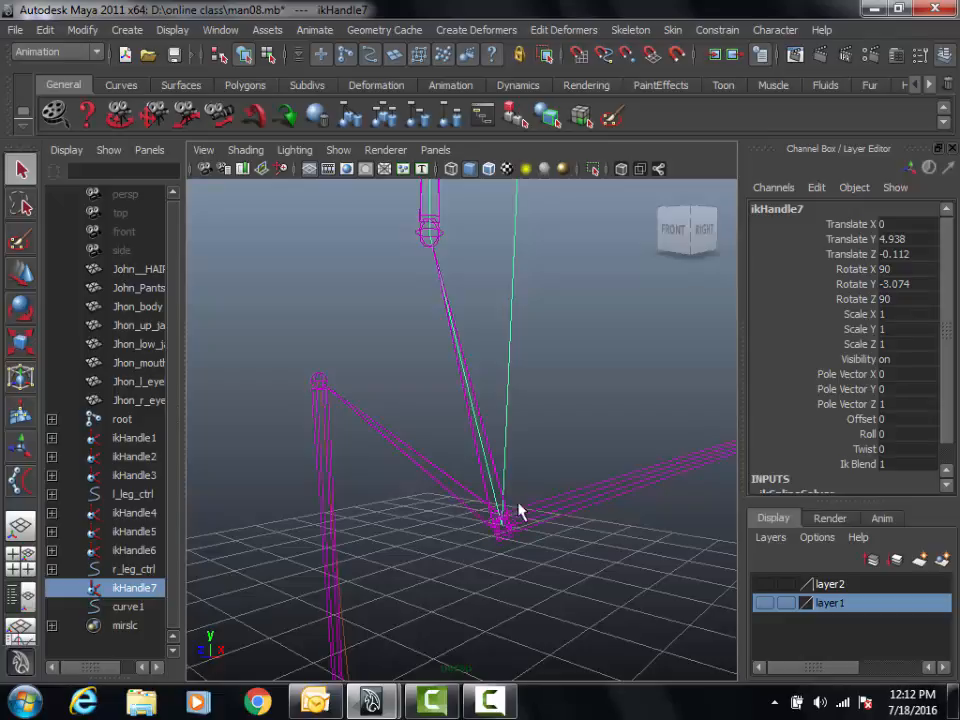
pyautogui.keyDown('alt'); pyautogui.moveTo(564, 479); pyautogui.dragTo(392, 460, button='right'); pyautogui.keyUp('alt')
pyautogui.keyDown('alt'); pyautogui.moveTo(500, 424); pyautogui.dragTo(542, 494, button='middle'); pyautogui.keyUp('alt')
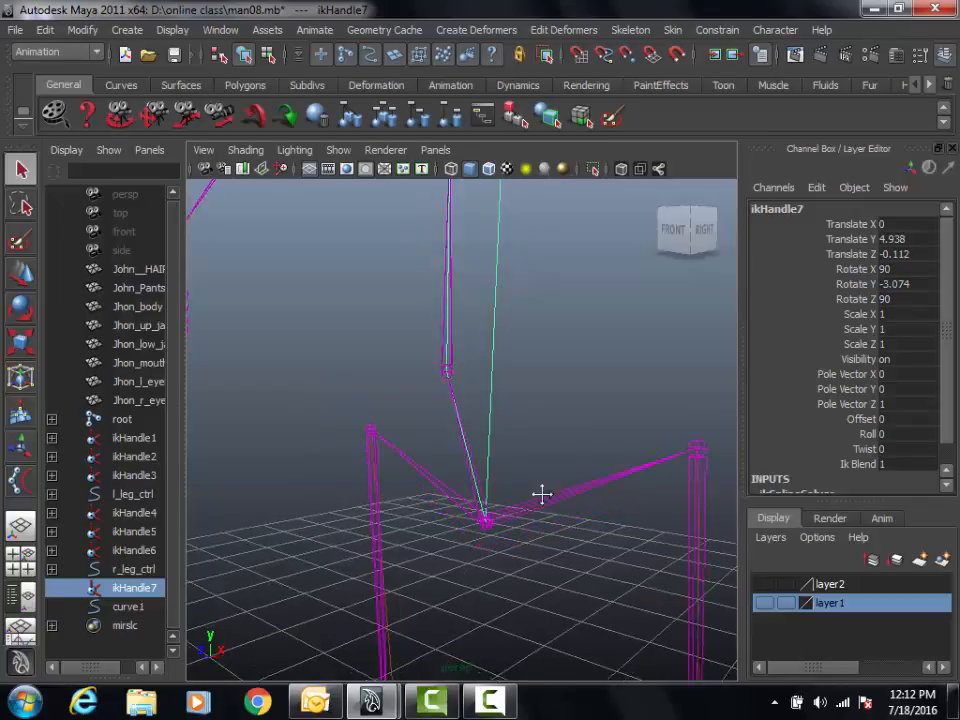
pyautogui.keyDown('alt'); pyautogui.moveTo(541, 494); pyautogui.dragTo(574, 506, button='right'); pyautogui.keyUp('alt')
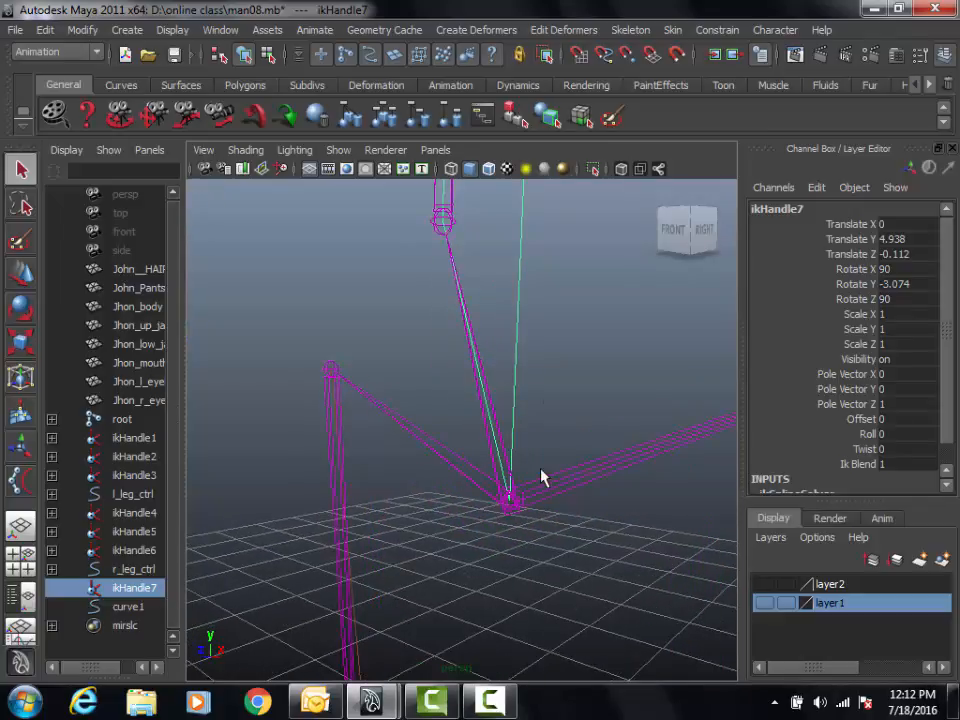
pyautogui.keyDown('alt'); pyautogui.moveTo(559, 467); pyautogui.dragTo(352, 477, button='right'); pyautogui.keyUp('alt')
pyautogui.keyDown('alt'); pyautogui.moveTo(487, 425); pyautogui.dragTo(489, 468, button='middle'); pyautogui.keyUp('alt')
pyautogui.keyDown('alt'); pyautogui.moveTo(489, 468); pyautogui.dragTo(398, 412, button='right'); pyautogui.keyUp('alt')
# Undo the creation of the spine's IK spline handle.
pyautogui.hotkey('ctrl', 'z')
pyautogui.keyDown('alt'); pyautogui.moveTo(474, 379); pyautogui.dragTo(476, 435, button='middle'); pyautogui.keyUp('alt')
pyautogui.keyDown('alt'); pyautogui.moveTo(476, 435); pyautogui.dragTo(396, 446, button='right'); pyautogui.keyUp('alt')
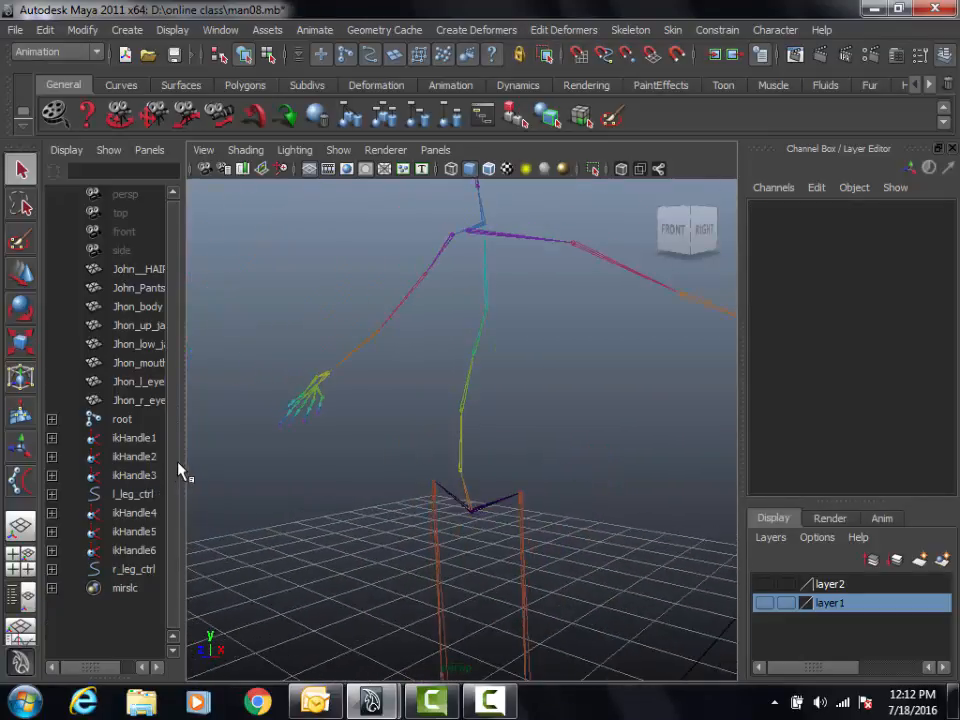
# Widen the Outliner and expand the root joint's hierarchy down to spine_6.
pyautogui.moveTo(185, 463); pyautogui.dragTo(279, 471)
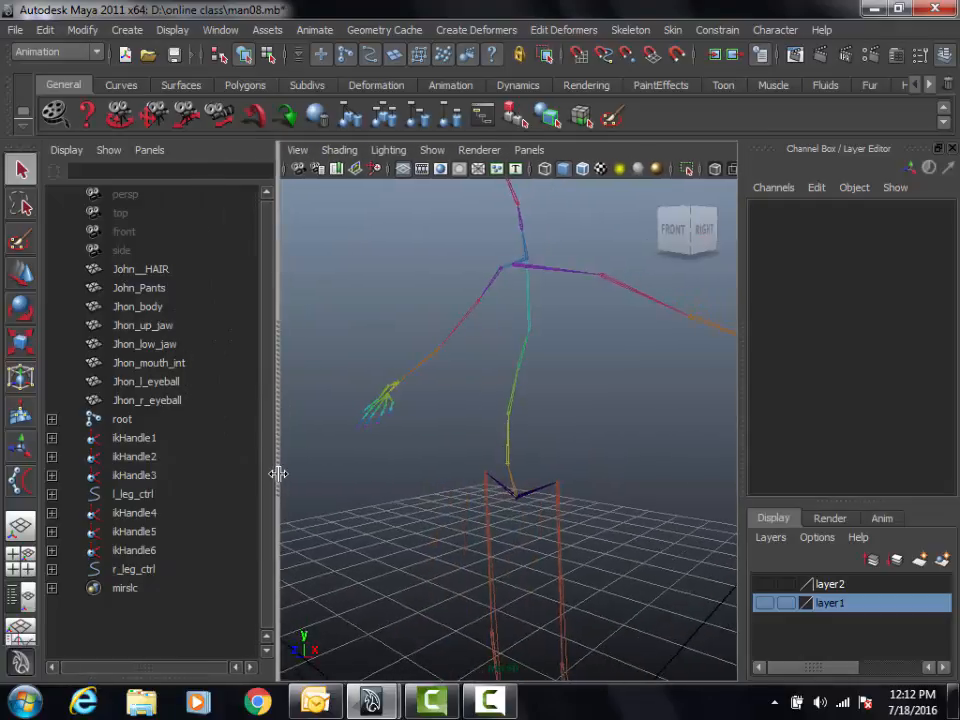
pyautogui.click(52, 420)
pyautogui.click(52, 438)
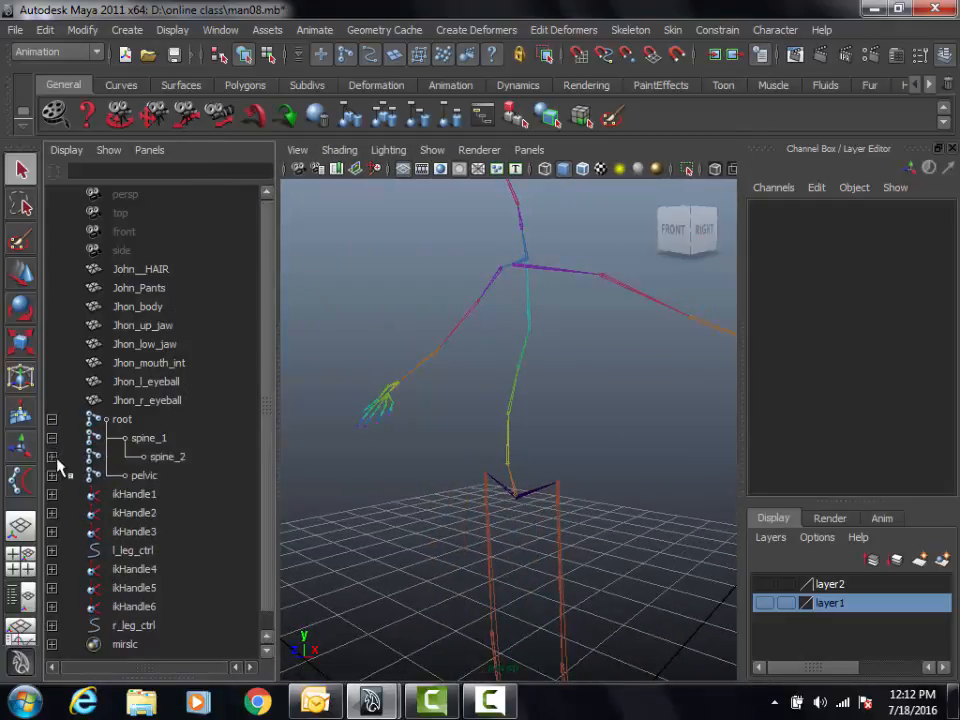
pyautogui.click(52, 457)
pyautogui.click(52, 476)
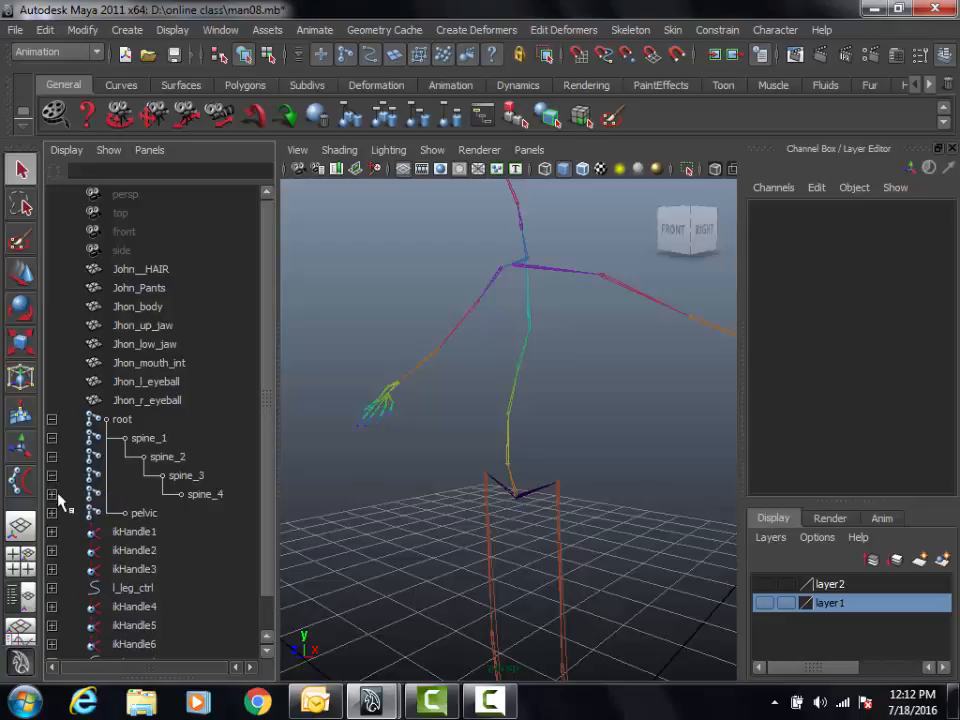
pyautogui.click(52, 494)
pyautogui.click(52, 513)
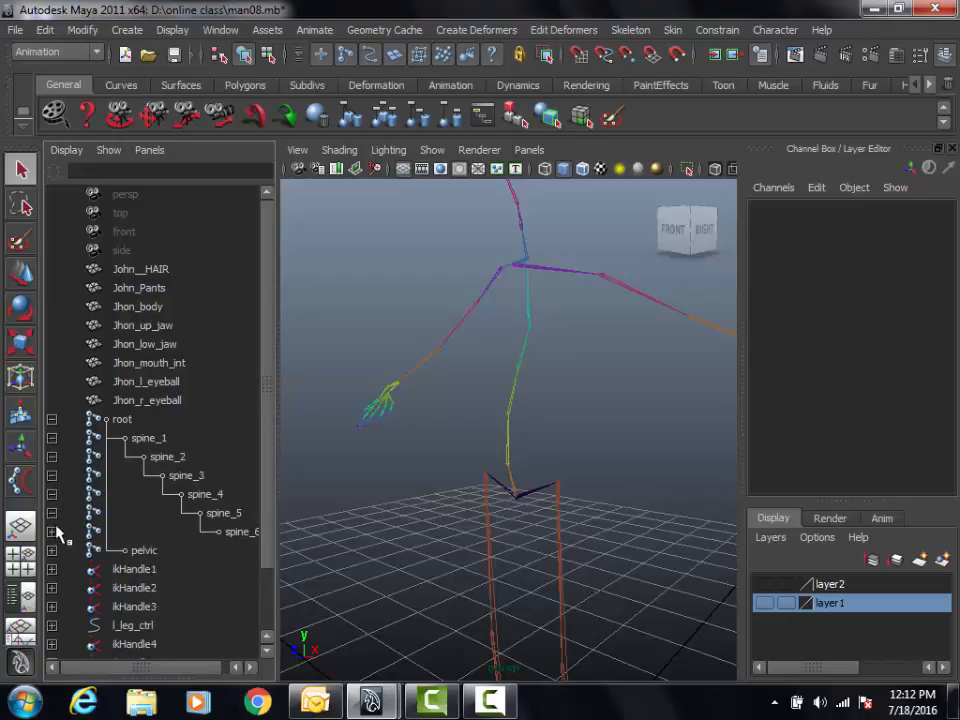
pyautogui.moveTo(276, 530); pyautogui.dragTo(317, 536)
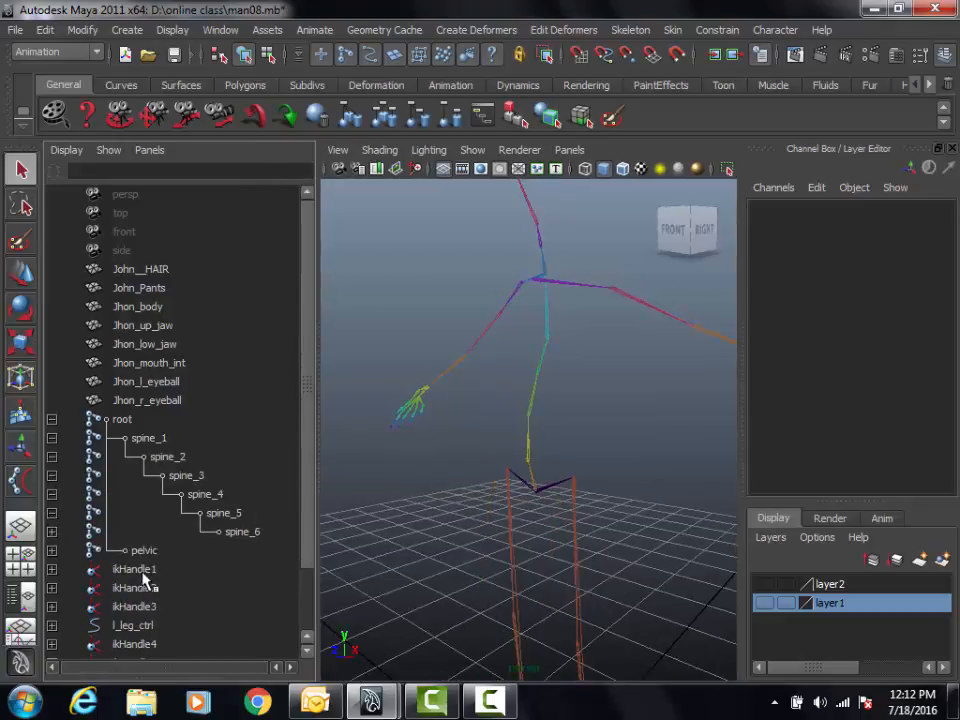
# Create an IK spline handle from the spine_1 joint up to the spine_6 joint.
pyautogui.click(21, 481)
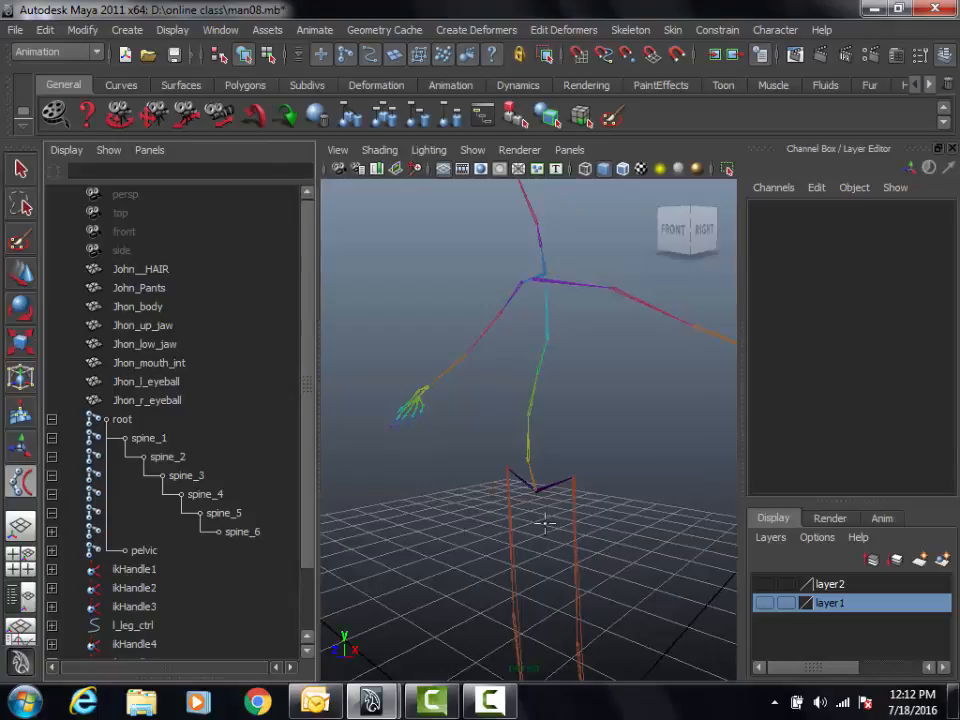
pyautogui.keyDown('alt'); pyautogui.moveTo(544, 519); pyautogui.dragTo(495, 530); pyautogui.keyUp('alt')
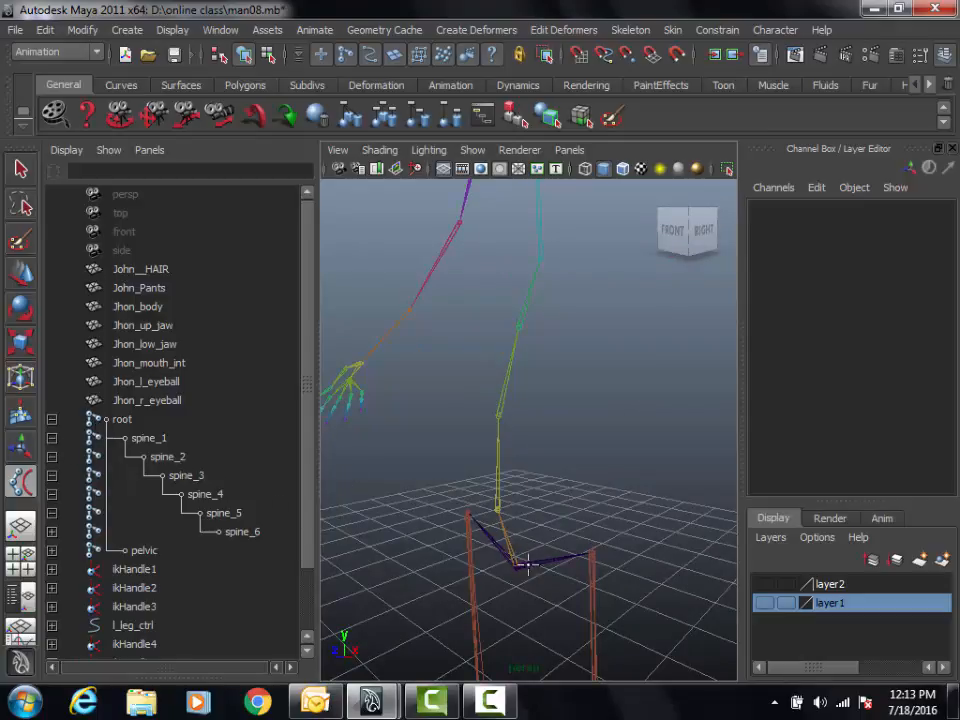
pyautogui.click(140, 438)
pyautogui.keyDown('alt'); pyautogui.moveTo(565, 381); pyautogui.dragTo(606, 521, button='middle'); pyautogui.keyUp('alt')
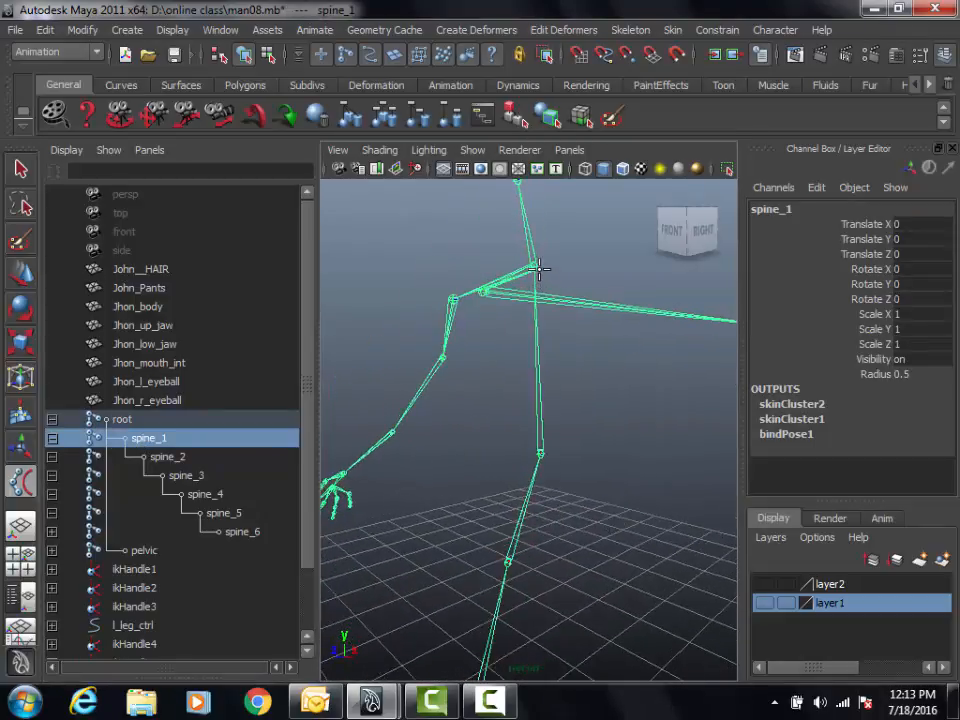
pyautogui.click(536, 268)
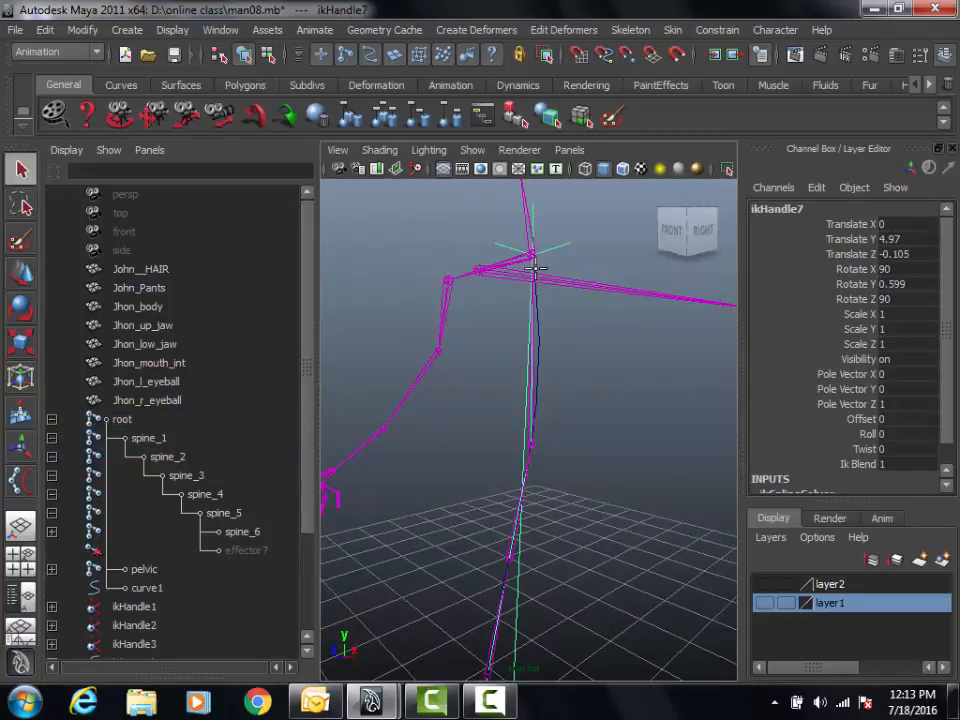
# Examine the new IK spline handle and its curve along the spine, from the chest down to spine_1.
pyautogui.keyDown('alt'); pyautogui.moveTo(548, 387); pyautogui.dragTo(369, 479, button='right'); pyautogui.keyUp('alt')
pyautogui.keyDown('alt'); pyautogui.moveTo(518, 526); pyautogui.dragTo(516, 471, button='middle'); pyautogui.keyUp('alt')
pyautogui.keyDown('alt'); pyautogui.moveTo(516, 471); pyautogui.dragTo(645, 461, button='right'); pyautogui.keyUp('alt')
pyautogui.keyDown('alt'); pyautogui.moveTo(645, 461); pyautogui.dragTo(658, 474, button='middle'); pyautogui.keyUp('alt')
pyautogui.keyDown('alt'); pyautogui.moveTo(658, 474); pyautogui.dragTo(580, 484, button='right'); pyautogui.keyUp('alt')
pyautogui.moveTo(580, 484)
pyautogui.keyDown('alt'); pyautogui.mouseDown()
pyautogui.moveTo(553, 484)
pyautogui.moveTo(578, 485)
pyautogui.mouseUp(); pyautogui.keyUp('alt')
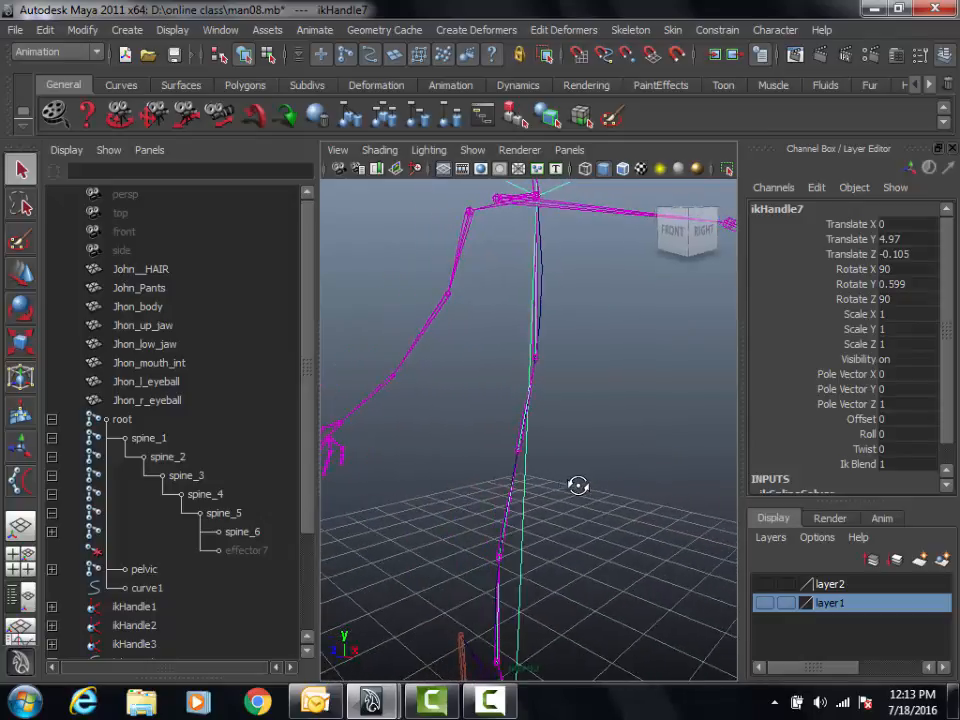
pyautogui.click(536, 236)
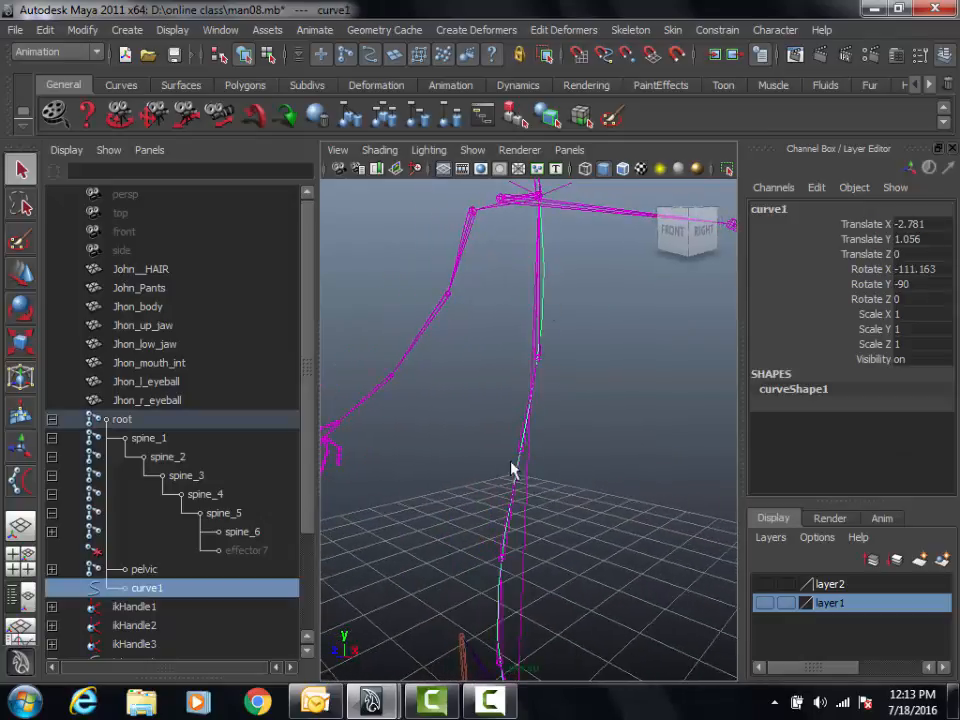
pyautogui.keyDown('alt'); pyautogui.moveTo(511, 470); pyautogui.dragTo(590, 436); pyautogui.keyUp('alt')
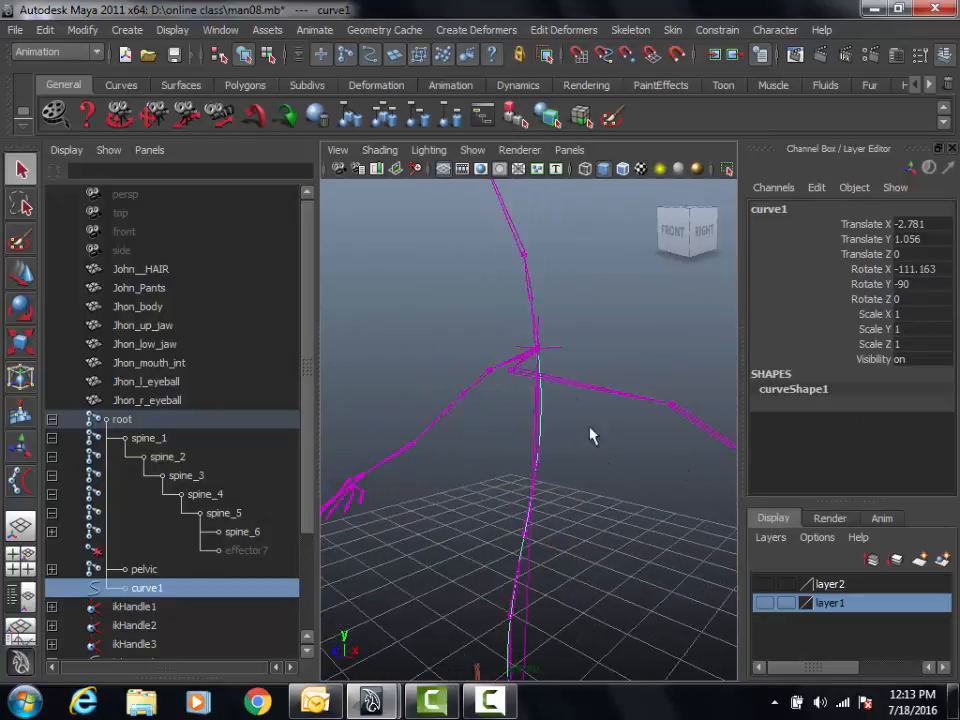
pyautogui.click(550, 345)
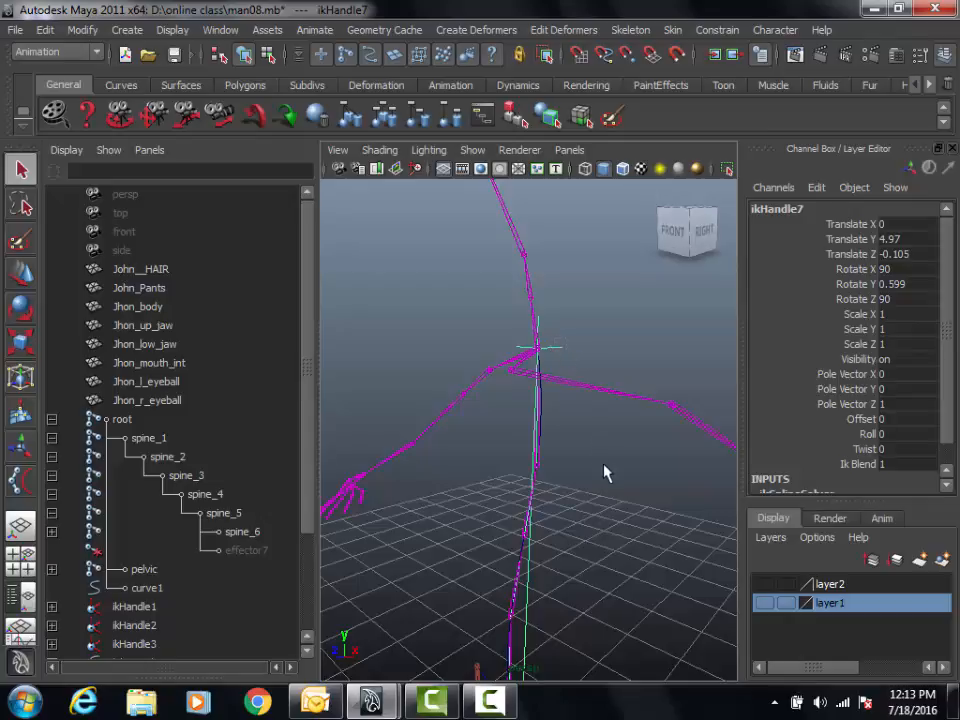
pyautogui.keyDown('alt'); pyautogui.moveTo(606, 471); pyautogui.dragTo(533, 246); pyautogui.keyUp('alt')
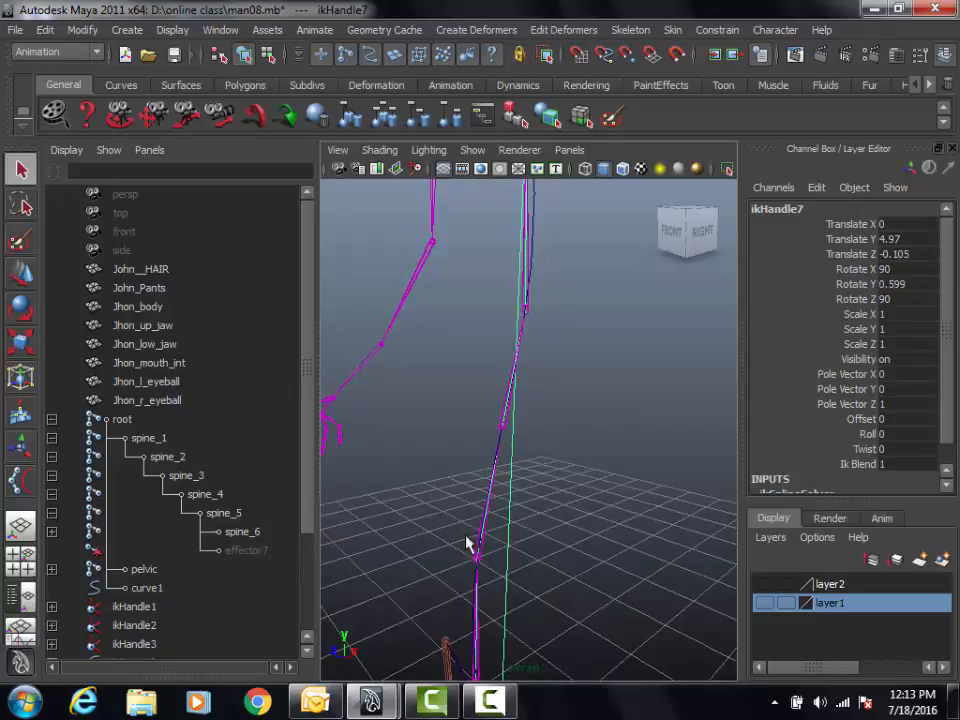
pyautogui.keyDown('alt'); pyautogui.moveTo(521, 377); pyautogui.dragTo(550, 421); pyautogui.keyUp('alt')
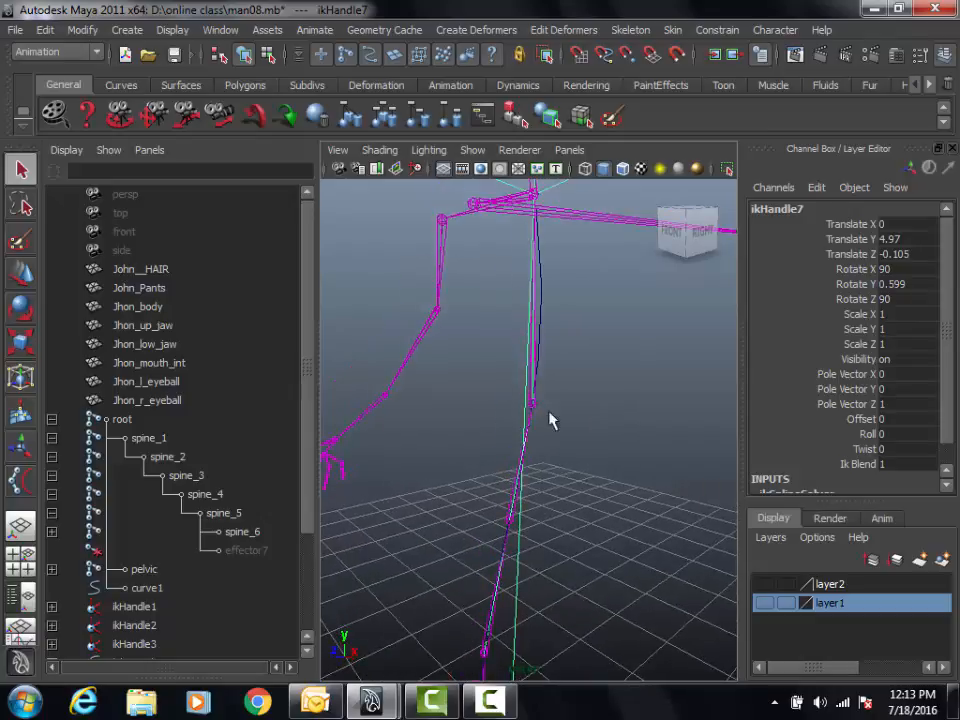
pyautogui.click(543, 316)
pyautogui.keyDown('alt'); pyautogui.moveTo(542, 317); pyautogui.dragTo(566, 359); pyautogui.keyUp('alt')
# Switch to component selection and select the spine curve's second control vertex from the base, ready to move.
pyautogui.click(268, 57)
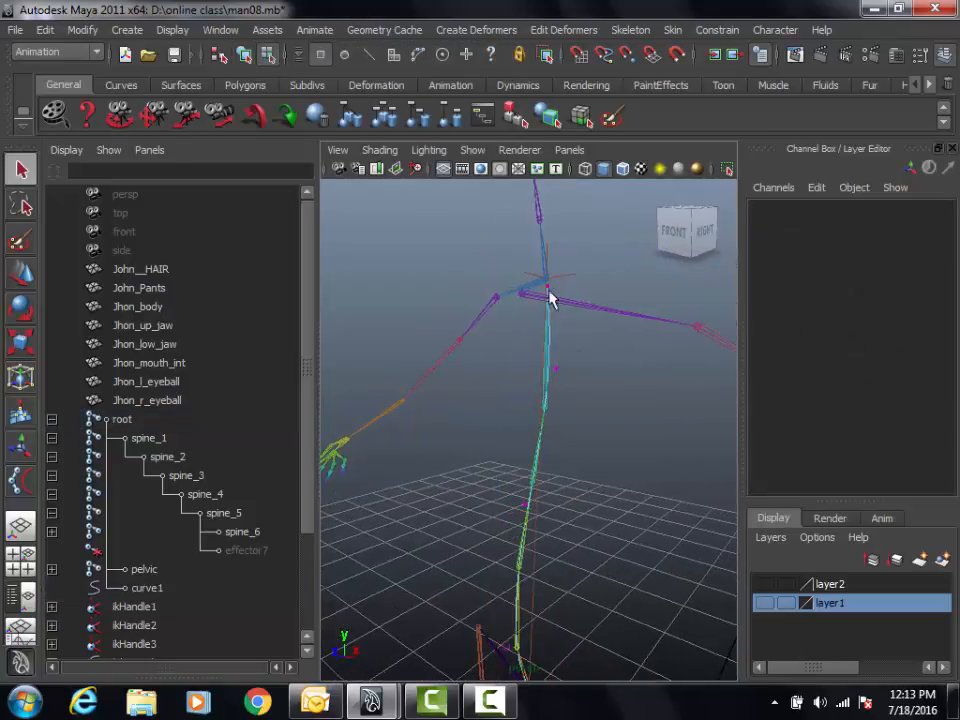
pyautogui.keyDown('alt'); pyautogui.moveTo(561, 398); pyautogui.dragTo(587, 328, button='middle'); pyautogui.keyUp('alt')
pyautogui.keyDown('alt'); pyautogui.moveTo(562, 400); pyautogui.dragTo(568, 305, button='middle'); pyautogui.keyUp('alt')
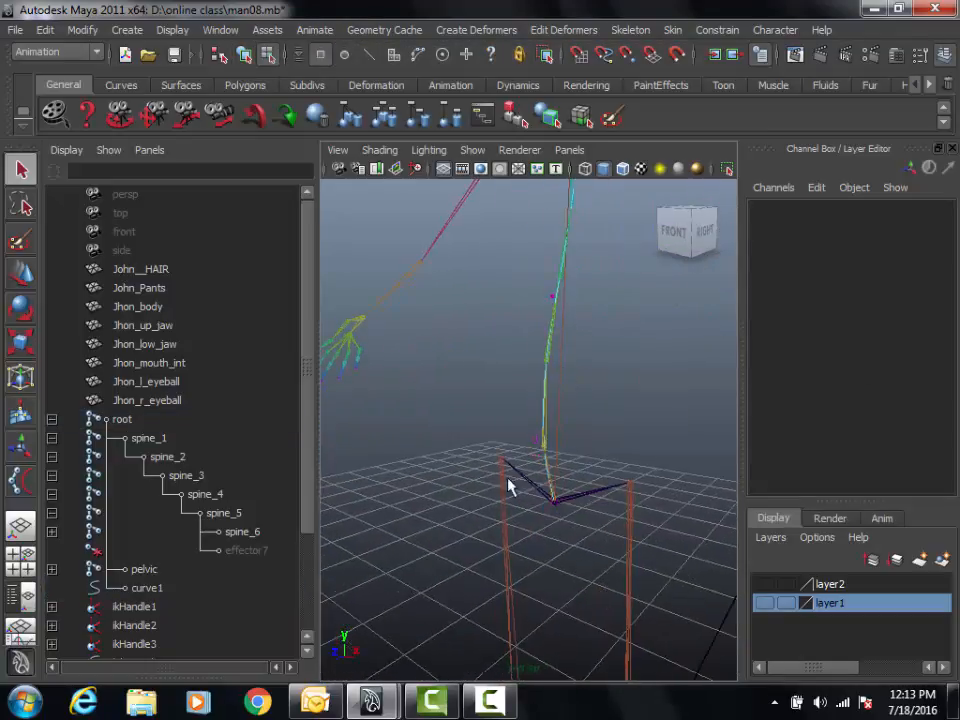
pyautogui.keyDown('alt'); pyautogui.moveTo(508, 478); pyautogui.dragTo(535, 440, button='right'); pyautogui.keyUp('alt')
pyautogui.keyDown('alt'); pyautogui.moveTo(566, 479); pyautogui.dragTo(544, 460, button='right'); pyautogui.keyUp('alt')
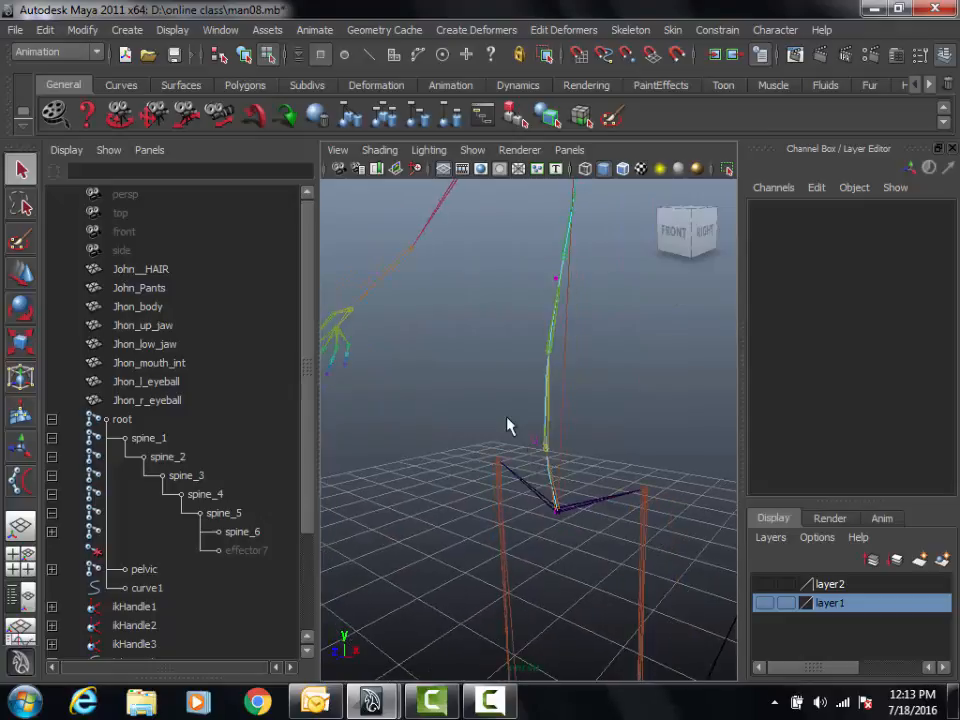
pyautogui.moveTo(508, 418); pyautogui.dragTo(557, 460)
pyautogui.keyDown('alt'); pyautogui.moveTo(490, 454); pyautogui.dragTo(551, 460); pyautogui.keyUp('alt')
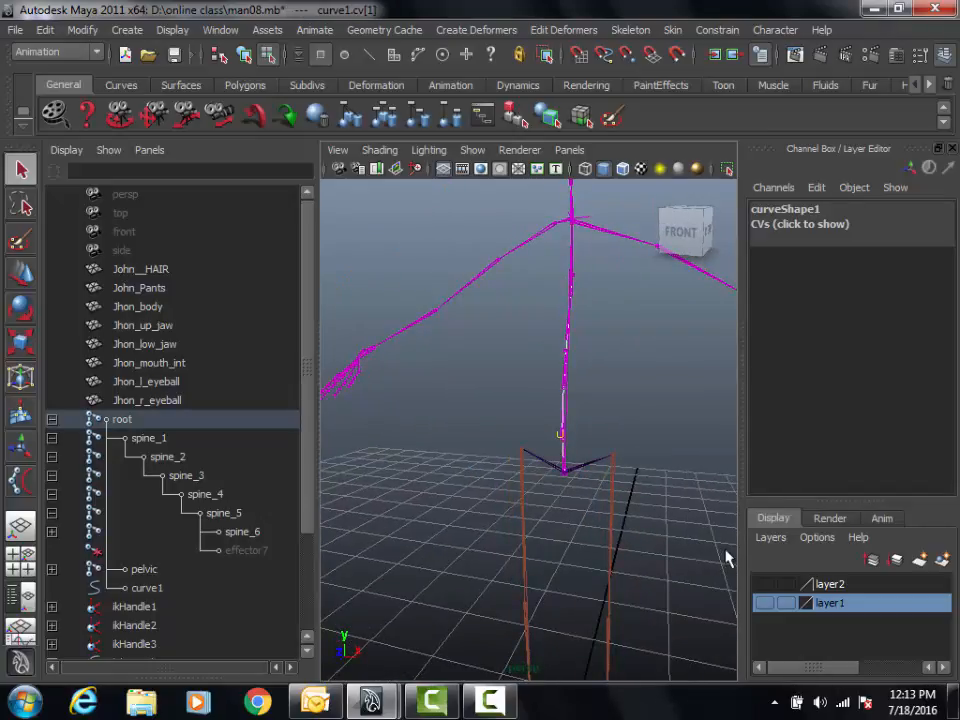
pyautogui.press('w')
pyautogui.keyDown('alt'); pyautogui.moveTo(611, 504); pyautogui.dragTo(597, 512, button='middle'); pyautogui.keyUp('alt')
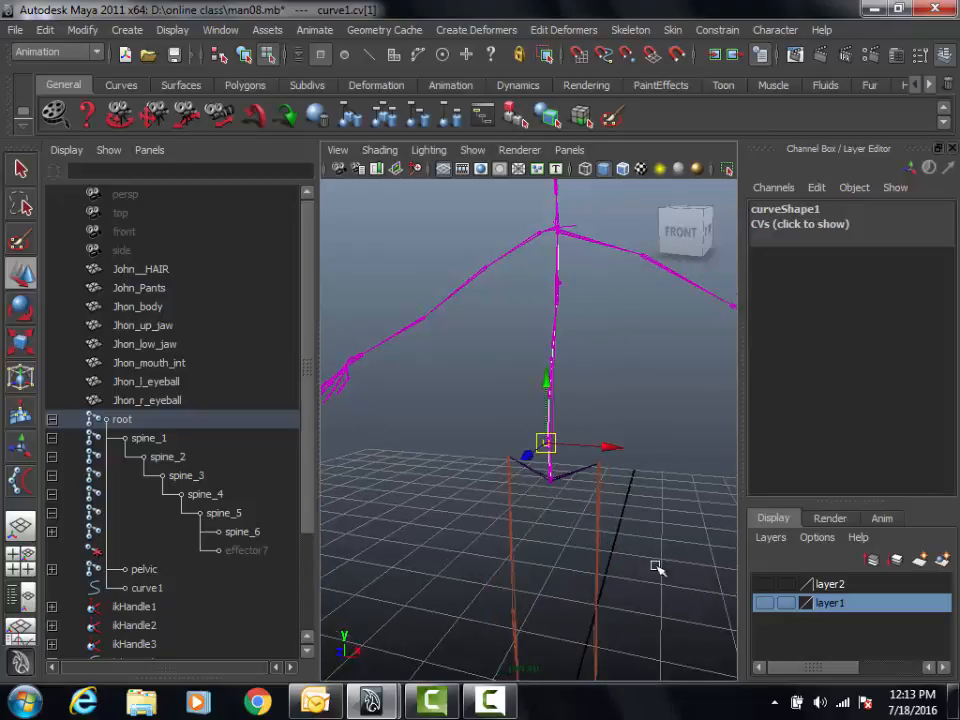
# Show layer1 temporarily and check the spine curve's lower and middle control vertices against the body mesh.
pyautogui.click(762, 605)
pyautogui.keyDown('alt'); pyautogui.moveTo(474, 525); pyautogui.dragTo(516, 540, button='right'); pyautogui.keyUp('alt')
pyautogui.keyDown('alt'); pyautogui.moveTo(516, 540); pyautogui.dragTo(518, 572, button='middle'); pyautogui.keyUp('alt')
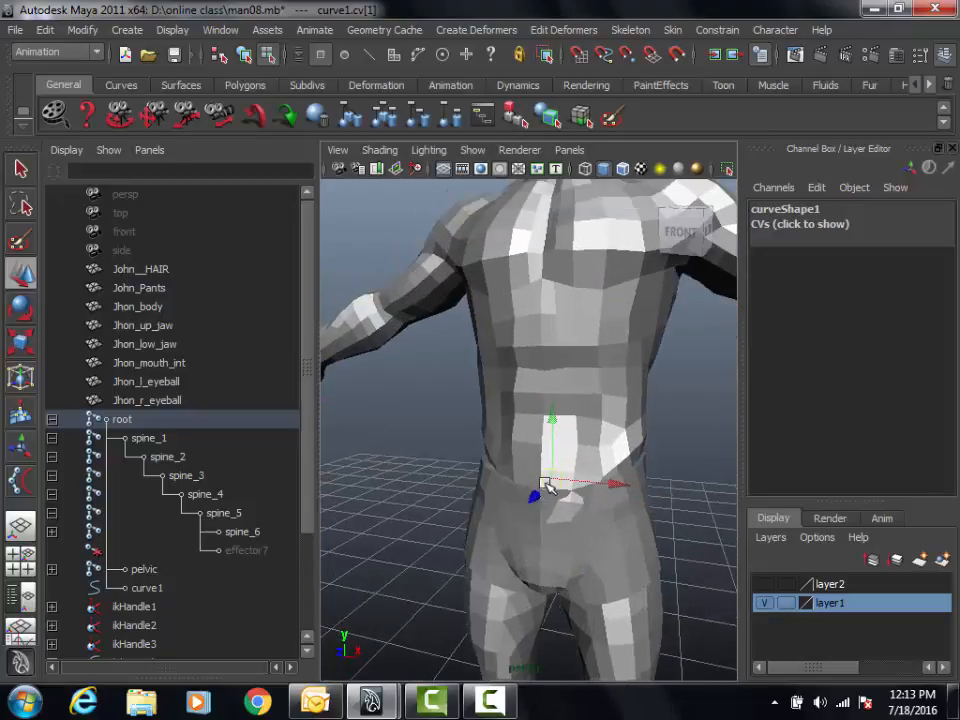
pyautogui.keyDown('alt'); pyautogui.moveTo(569, 482); pyautogui.dragTo(527, 481); pyautogui.keyUp('alt')
pyautogui.hotkey('ctrl', 'z')
pyautogui.hotkey('ctrl', 'z')
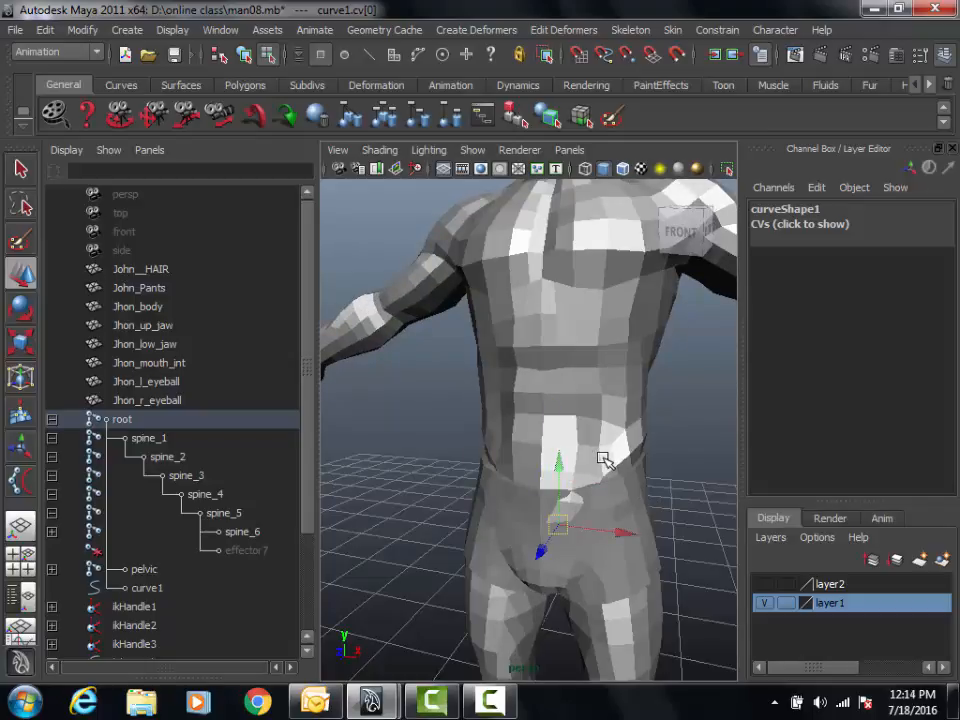
pyautogui.press('Right')
pyautogui.press('Right')
pyautogui.moveTo(558, 364); pyautogui.dragTo(583, 364)
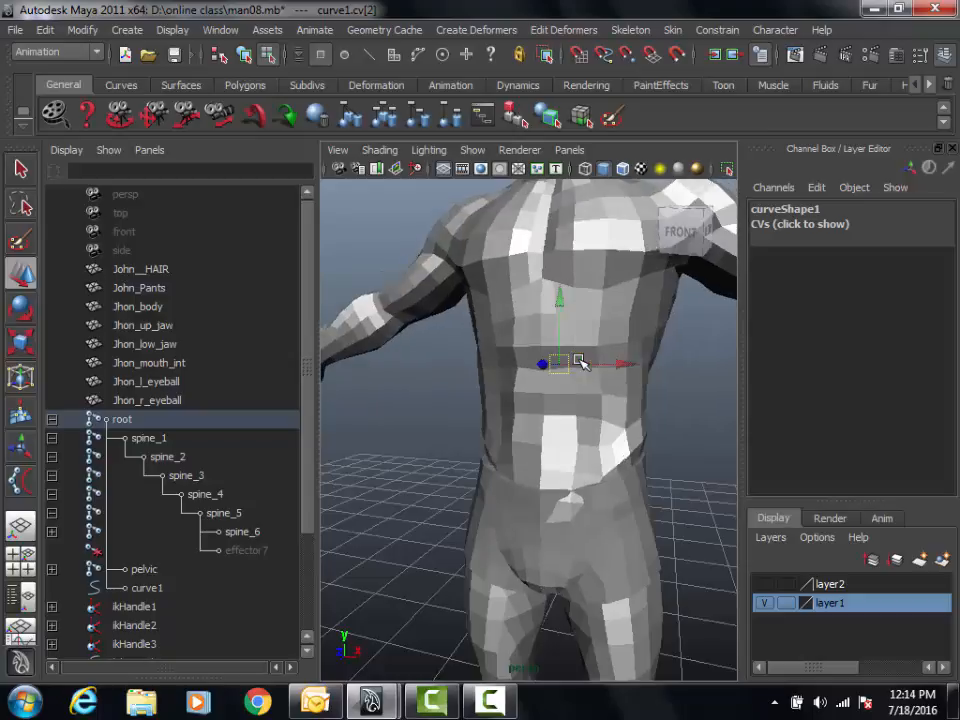
pyautogui.click(765, 604)
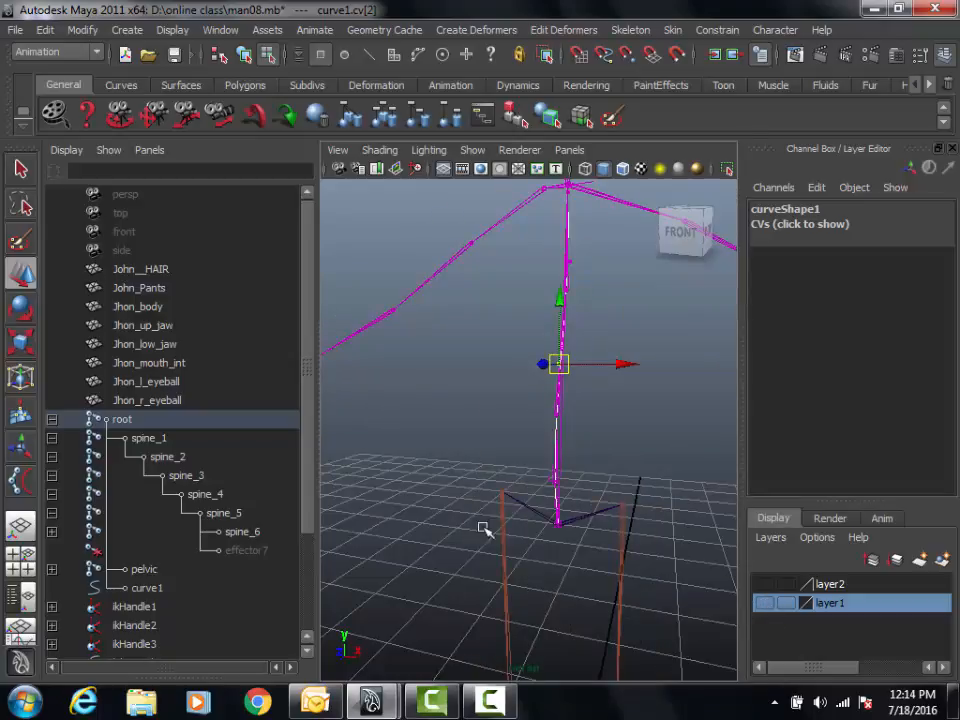
# Examine the spine curve's control vertices from an angled view, selecting the one just below the chest.
pyautogui.keyDown('alt'); pyautogui.moveTo(484, 527); pyautogui.dragTo(574, 514); pyautogui.keyUp('alt')
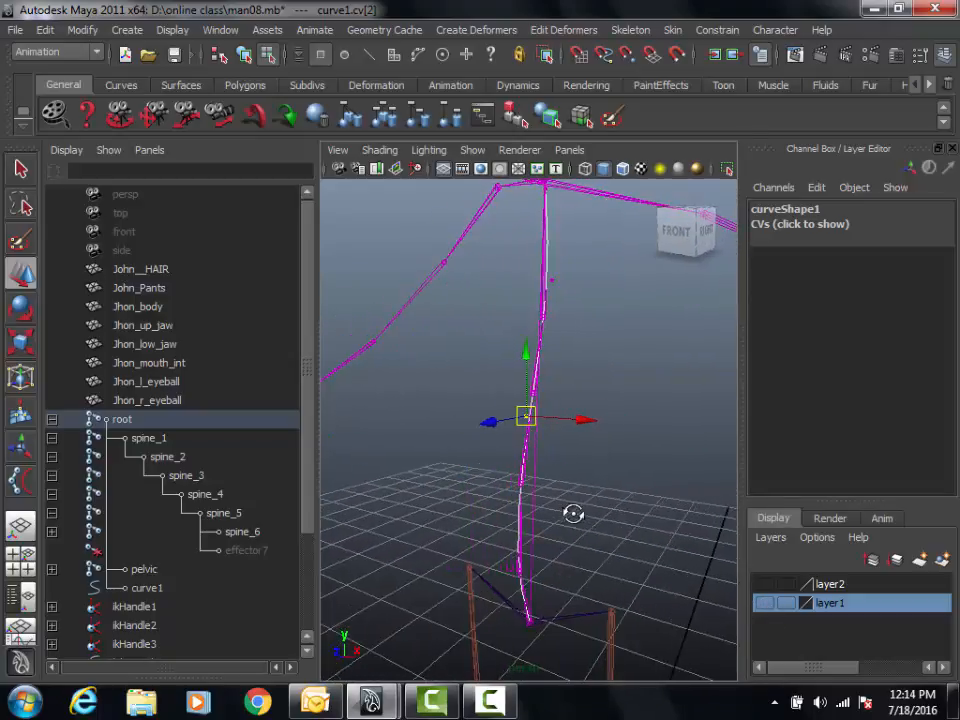
pyautogui.keyDown('alt'); pyautogui.moveTo(553, 439); pyautogui.dragTo(520, 390); pyautogui.keyUp('alt')
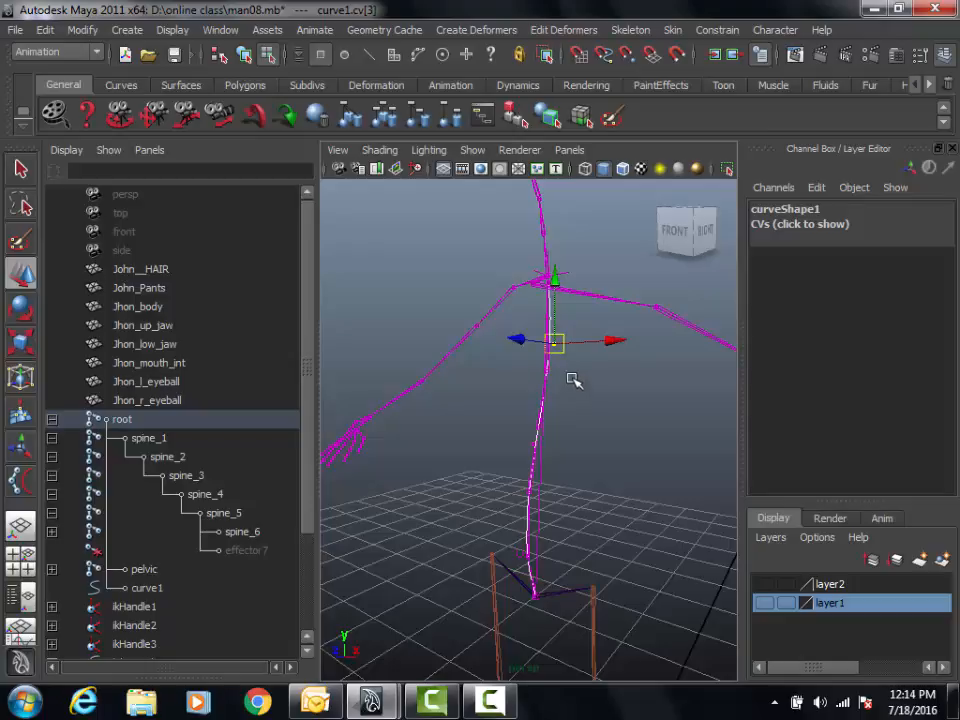
pyautogui.moveTo(588, 375); pyautogui.dragTo(523, 325)
pyautogui.moveTo(582, 380); pyautogui.dragTo(518, 325)
pyautogui.keyDown('alt'); pyautogui.moveTo(545, 385); pyautogui.dragTo(540, 330); pyautogui.keyUp('alt')
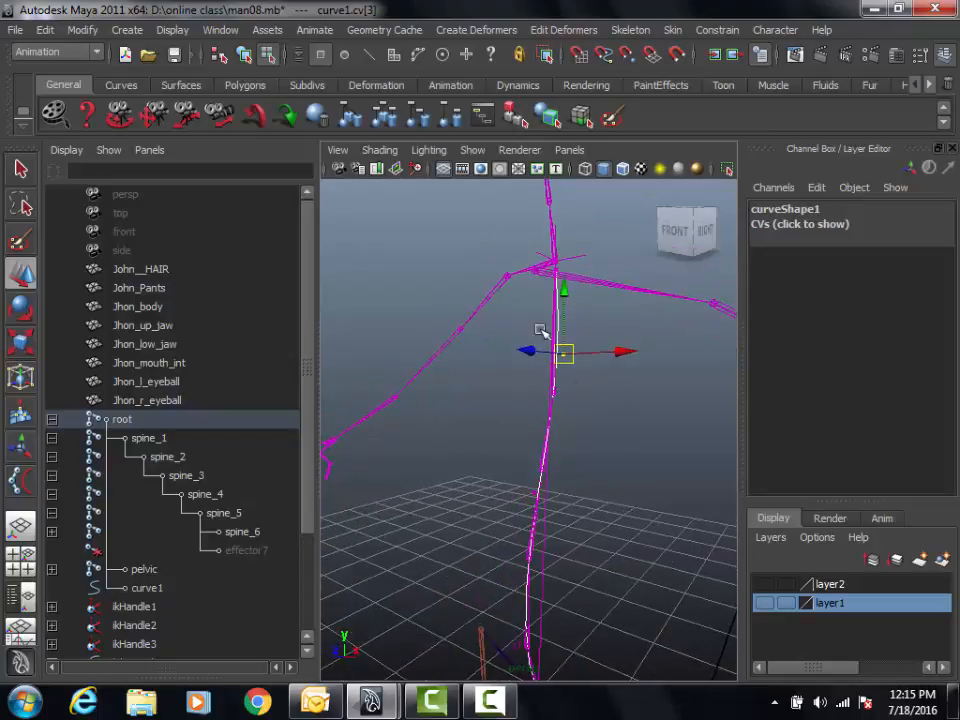
pyautogui.click(472, 30)
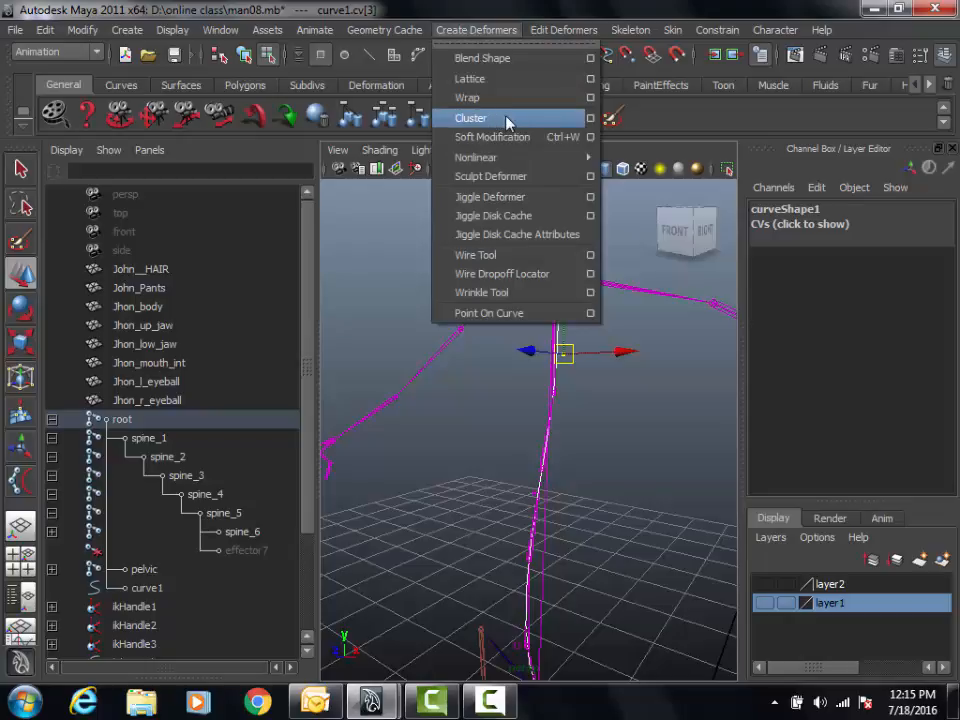
pyautogui.keyDown('alt'); pyautogui.moveTo(645, 401); pyautogui.dragTo(513, 430); pyautogui.keyUp('alt')
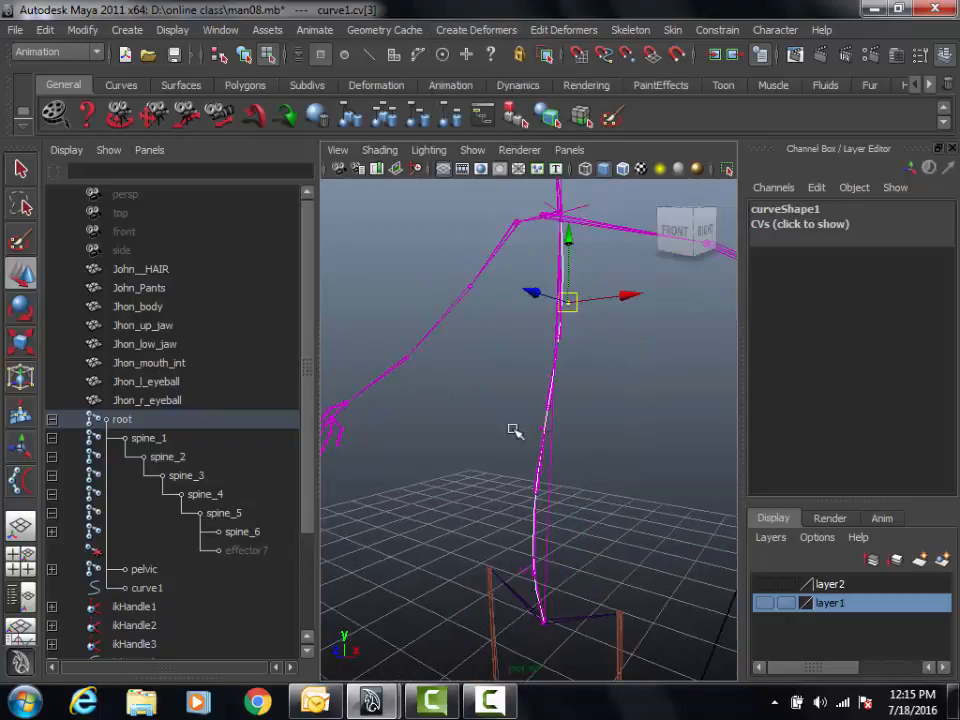
# Create a cluster on the spine curve's middle control vertex, using reset cluster options with Relative mode enabled.
pyautogui.click(540, 428)
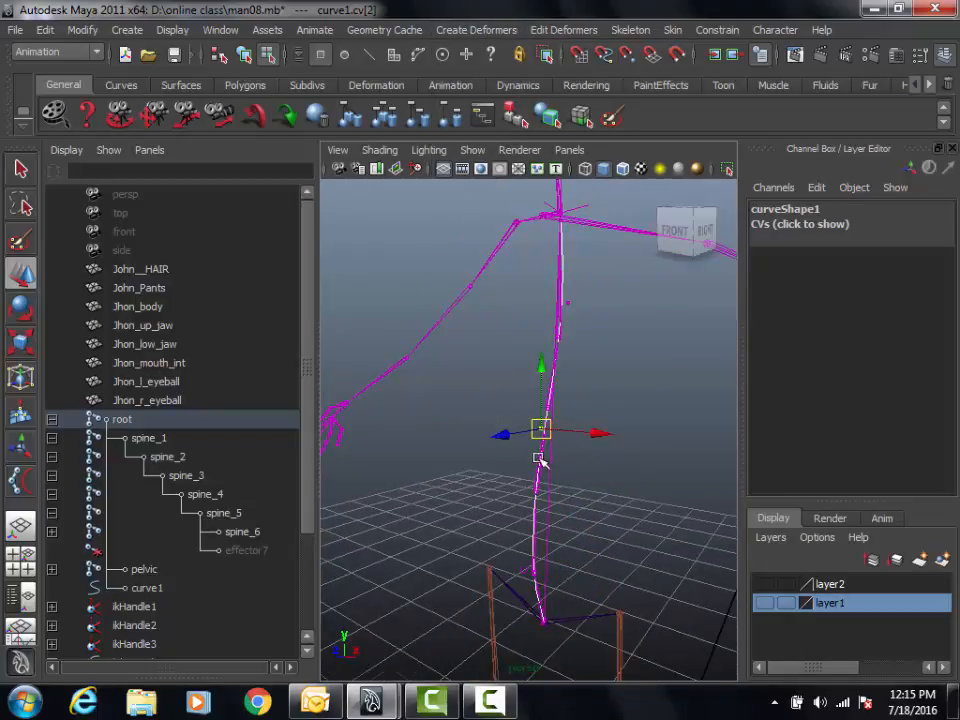
pyautogui.scroll(3, 538, 458)
pyautogui.keyDown('alt'); pyautogui.moveTo(600, 456); pyautogui.dragTo(514, 446); pyautogui.keyUp('alt')
pyautogui.click(496, 31)
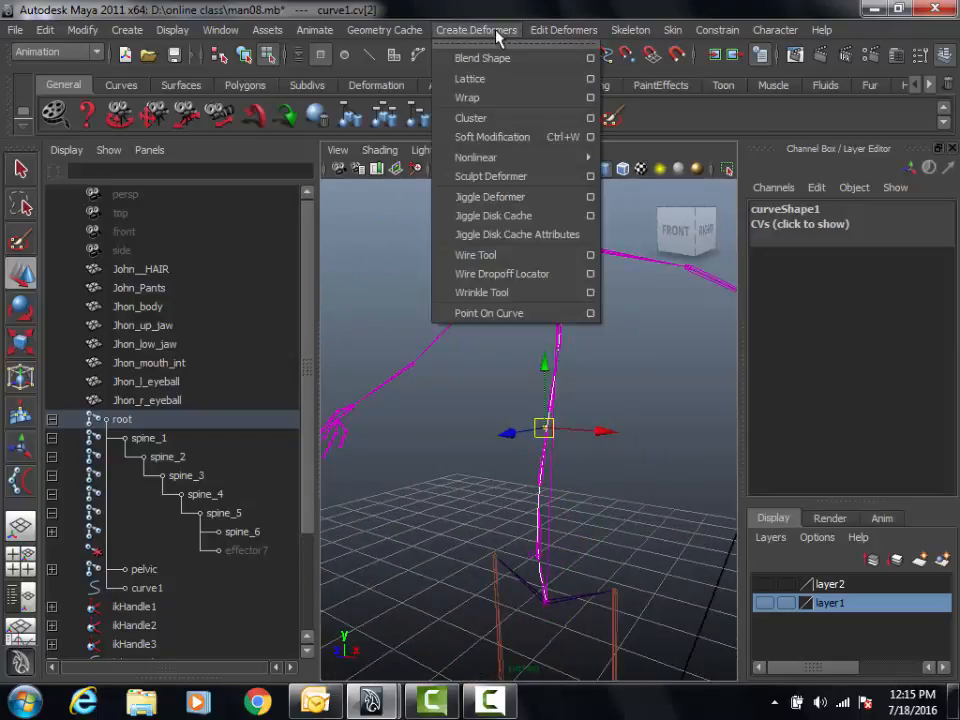
pyautogui.click(590, 118)
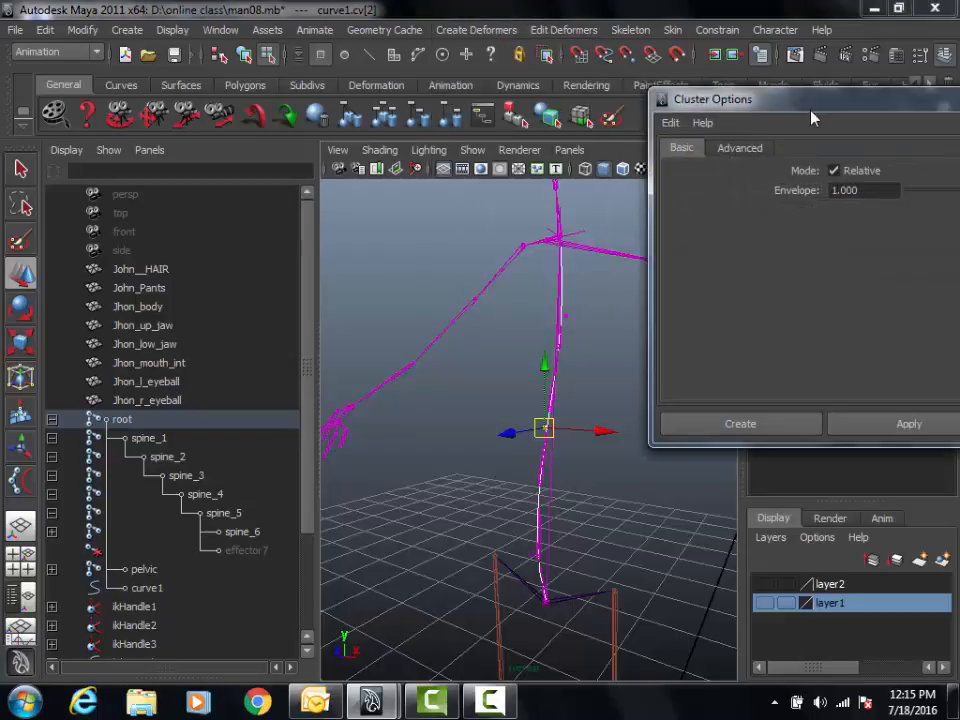
pyautogui.moveTo(811, 112); pyautogui.dragTo(620, 117)
pyautogui.click(530, 130)
pyautogui.click(545, 164)
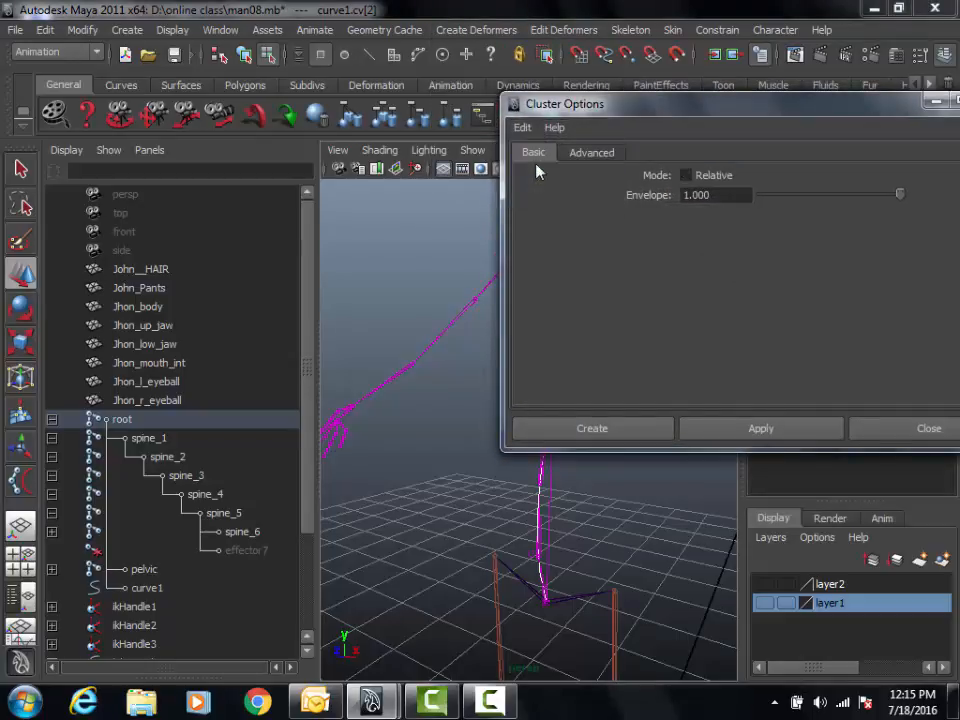
pyautogui.click(690, 177)
pyautogui.click(632, 431)
pyautogui.click(640, 474)
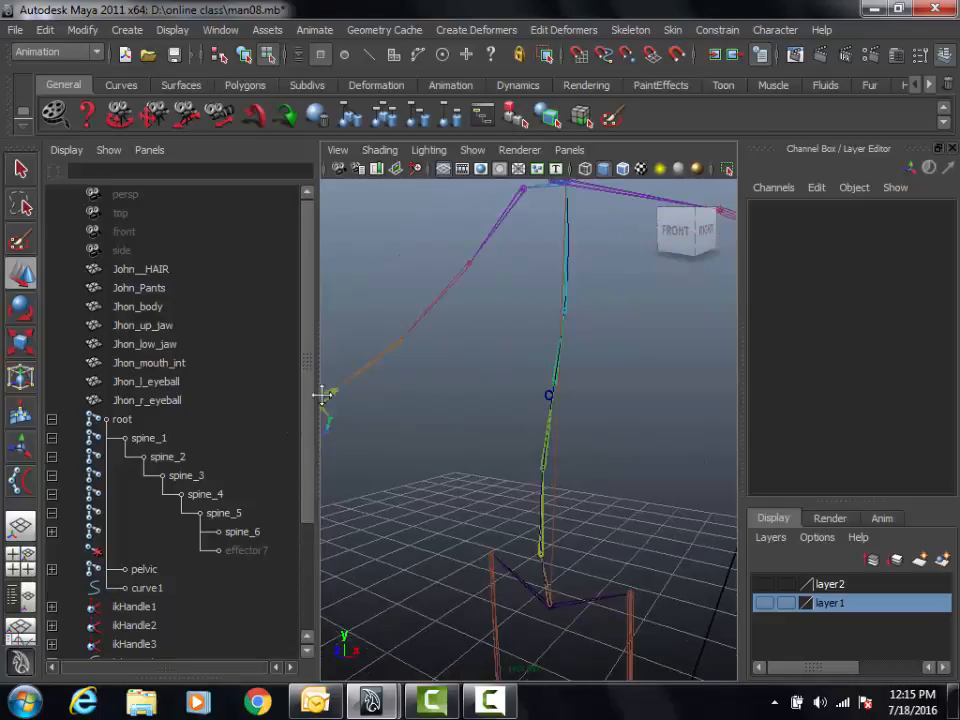
# Select cluster1Handle in the Outliner to examine its placement on the spine curve, and deselect it.
pyautogui.moveTo(311, 414); pyautogui.dragTo(307, 583)
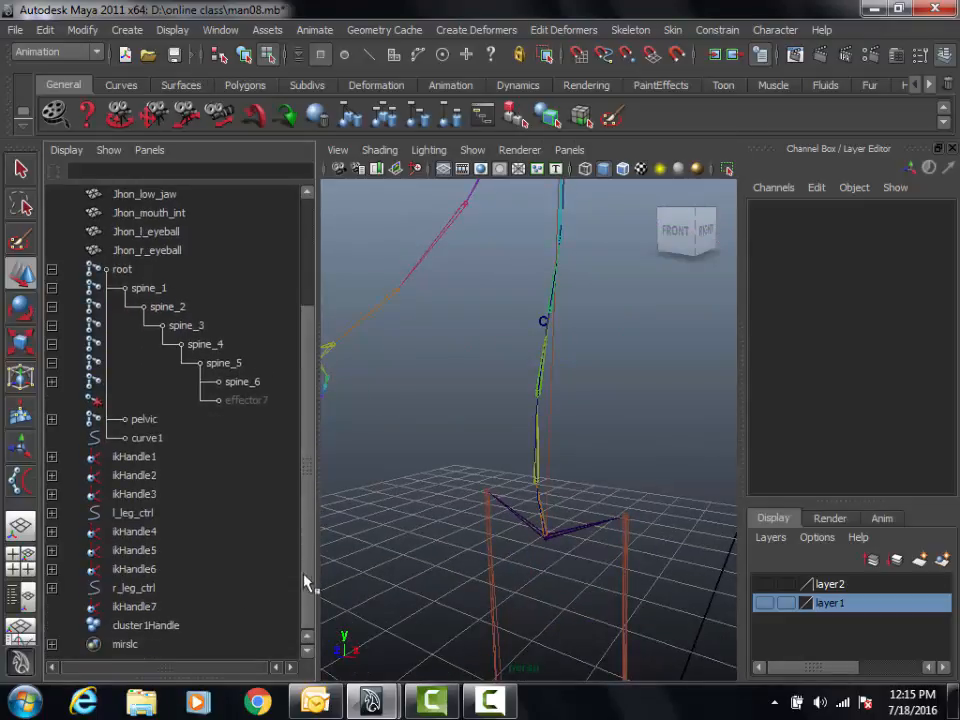
pyautogui.click(168, 630)
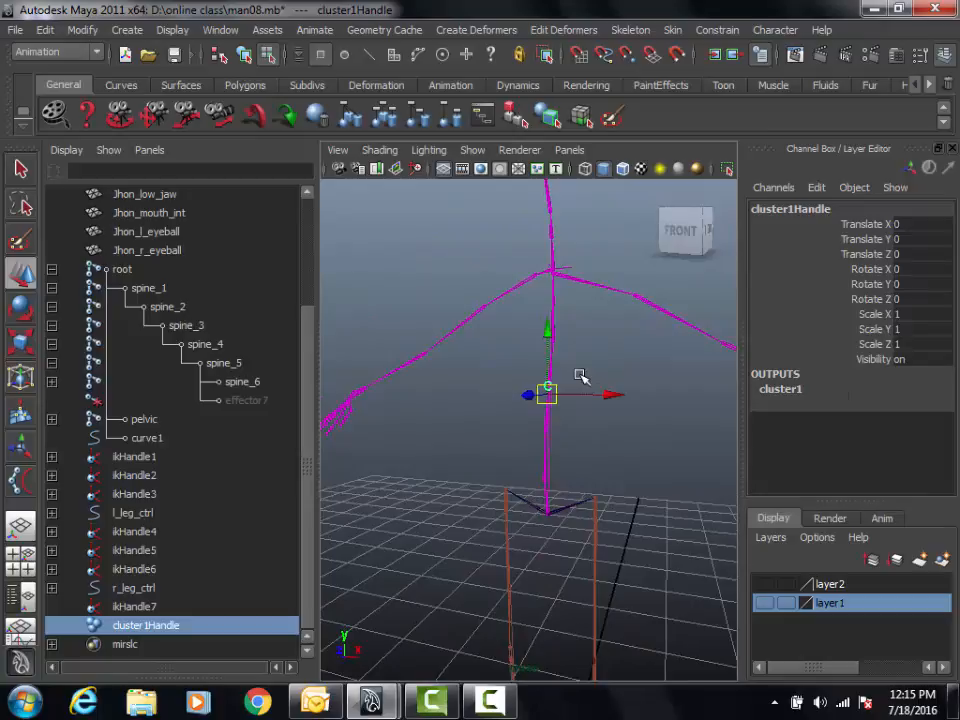
pyautogui.keyDown('alt'); pyautogui.moveTo(609, 321); pyautogui.dragTo(608, 371); pyautogui.keyUp('alt')
pyautogui.scroll(-3, 564, 366)
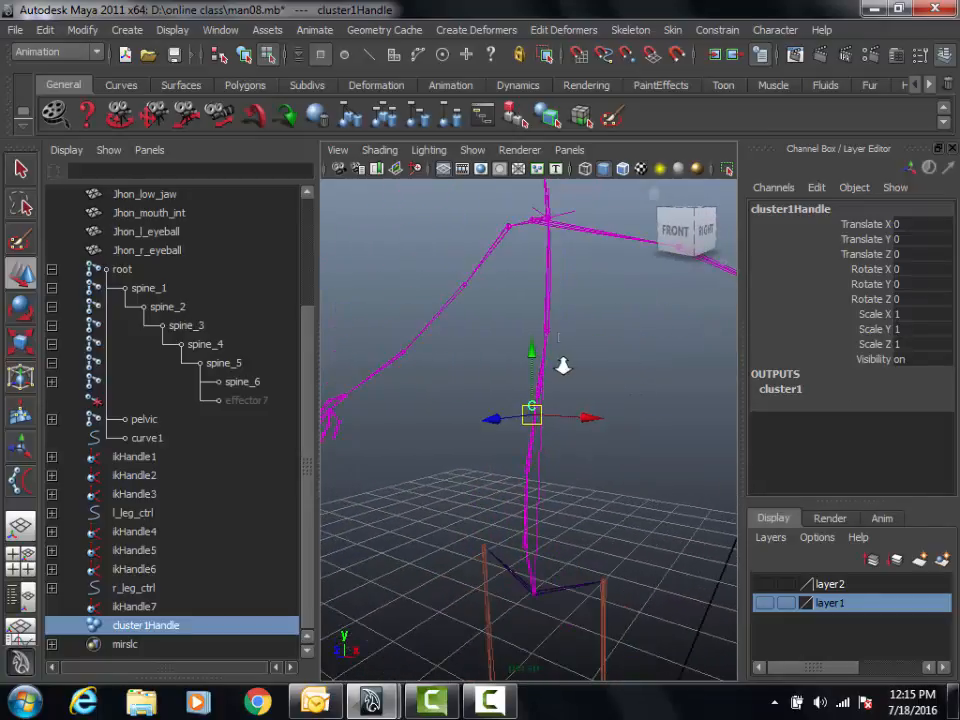
pyautogui.keyDown('alt'); pyautogui.moveTo(536, 332); pyautogui.dragTo(607, 330, button='right'); pyautogui.keyUp('alt')
pyautogui.click(628, 315)
# Create a cluster on the spine curve's top two control vertices near the chest, keeping the current cluster options.
pyautogui.keyDown('alt'); pyautogui.moveTo(628, 315); pyautogui.dragTo(617, 311); pyautogui.keyUp('alt')
pyautogui.keyDown('alt'); pyautogui.moveTo(587, 344); pyautogui.dragTo(584, 351, button='middle'); pyautogui.keyUp('alt')
pyautogui.scroll(-3, 560, 340)
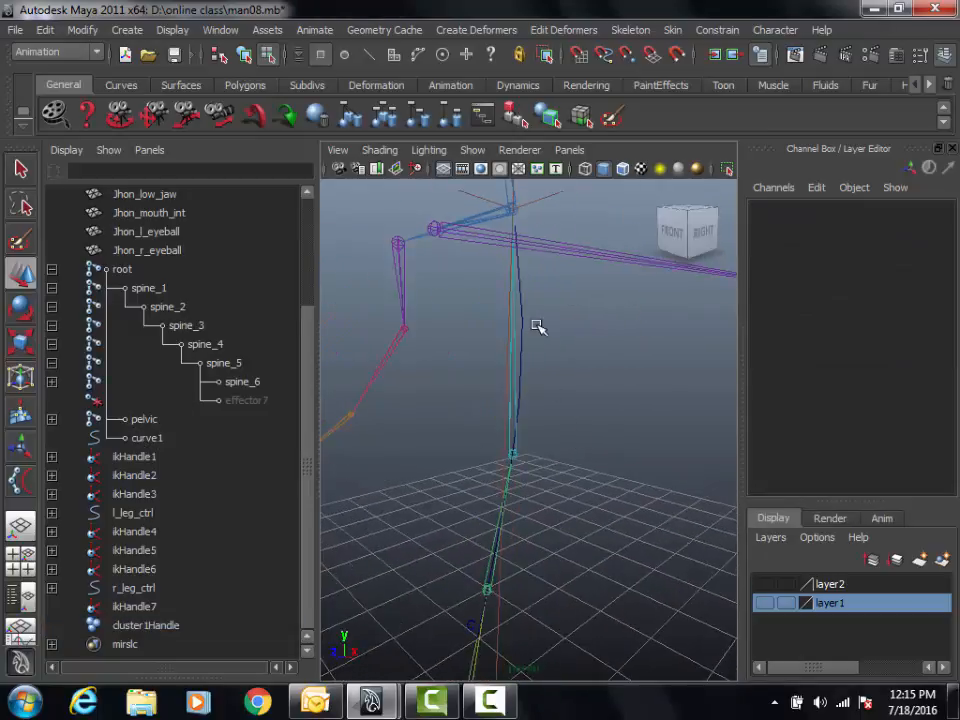
pyautogui.click(521, 315)
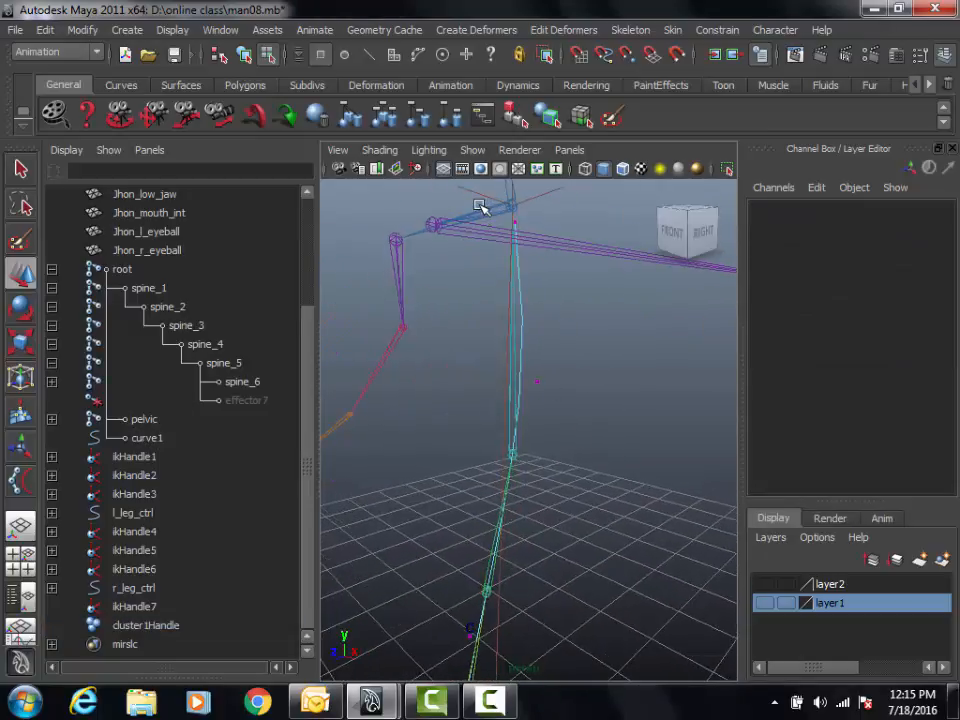
pyautogui.moveTo(589, 382); pyautogui.dragTo(591, 386)
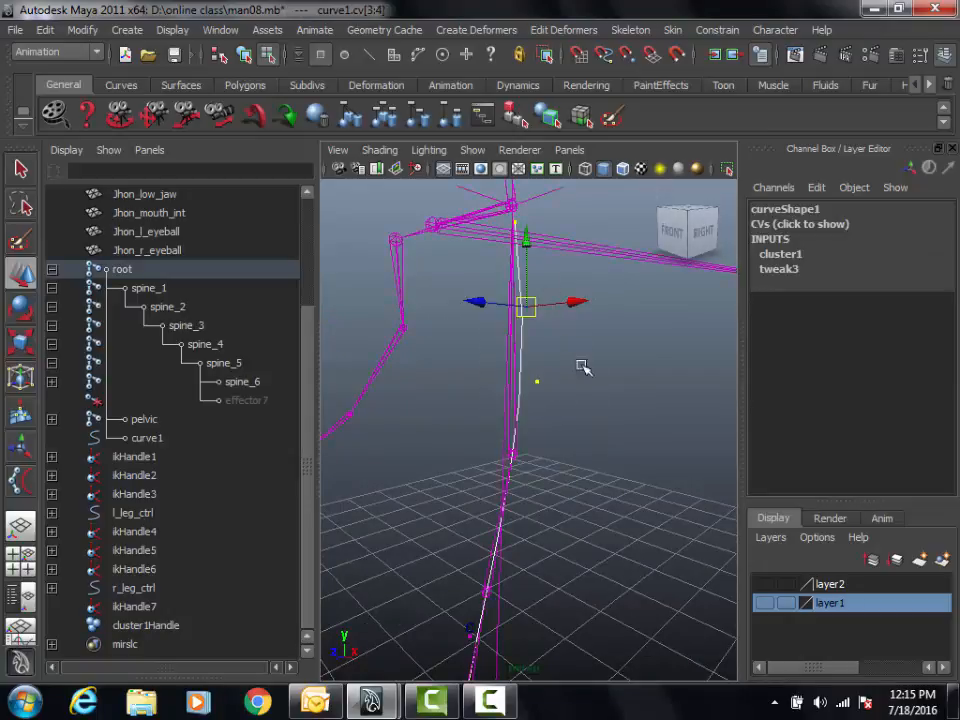
pyautogui.scroll(-3, 582, 367)
pyautogui.keyDown('alt'); pyautogui.moveTo(498, 305); pyautogui.dragTo(570, 321); pyautogui.keyUp('alt')
pyautogui.keyDown('alt'); pyautogui.moveTo(617, 384); pyautogui.dragTo(568, 358); pyautogui.keyUp('alt')
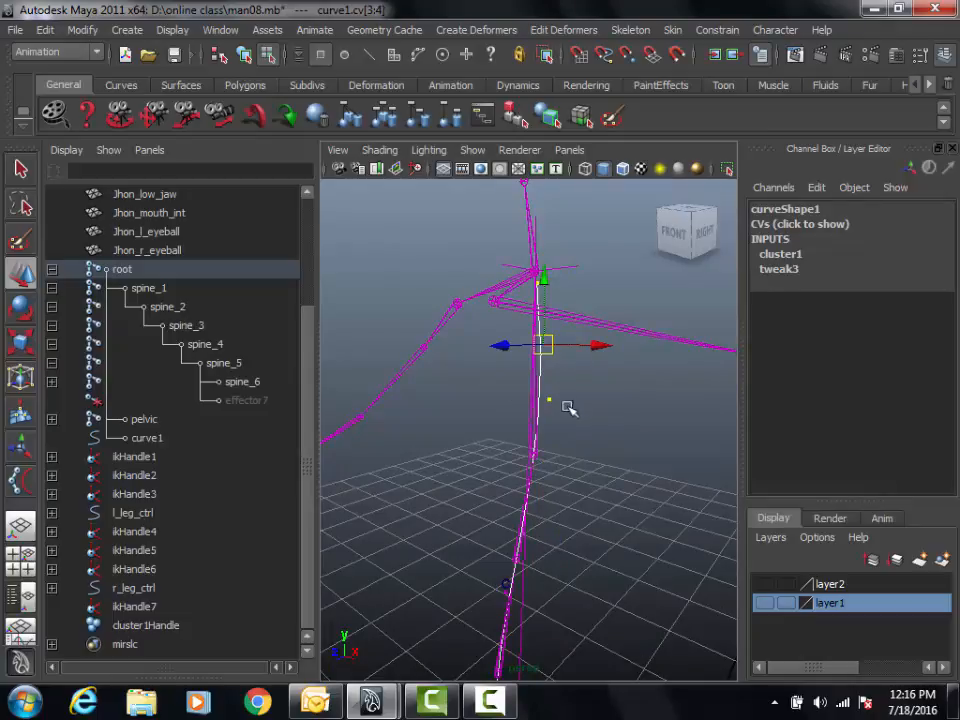
pyautogui.click(472, 30)
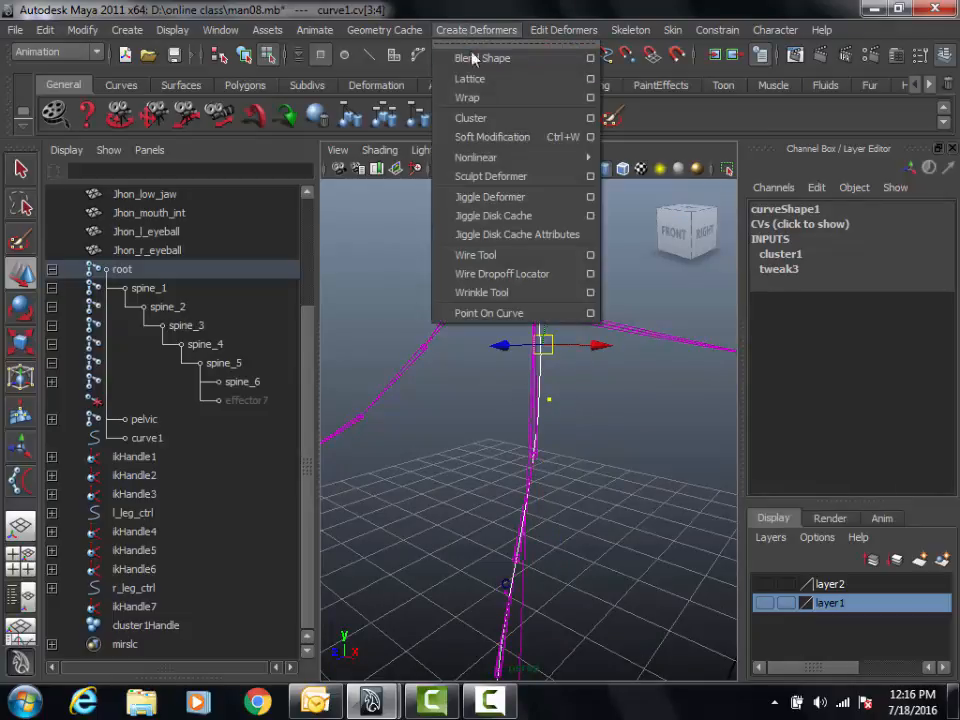
pyautogui.click(484, 121)
# Create a cluster on the spine curve's bottom two control vertices near the pelvis, and deselect it.
pyautogui.keyDown('alt'); pyautogui.moveTo(579, 332); pyautogui.dragTo(556, 452); pyautogui.keyUp('alt')
pyautogui.click(602, 429)
pyautogui.moveTo(651, 583); pyautogui.dragTo(651, 583)
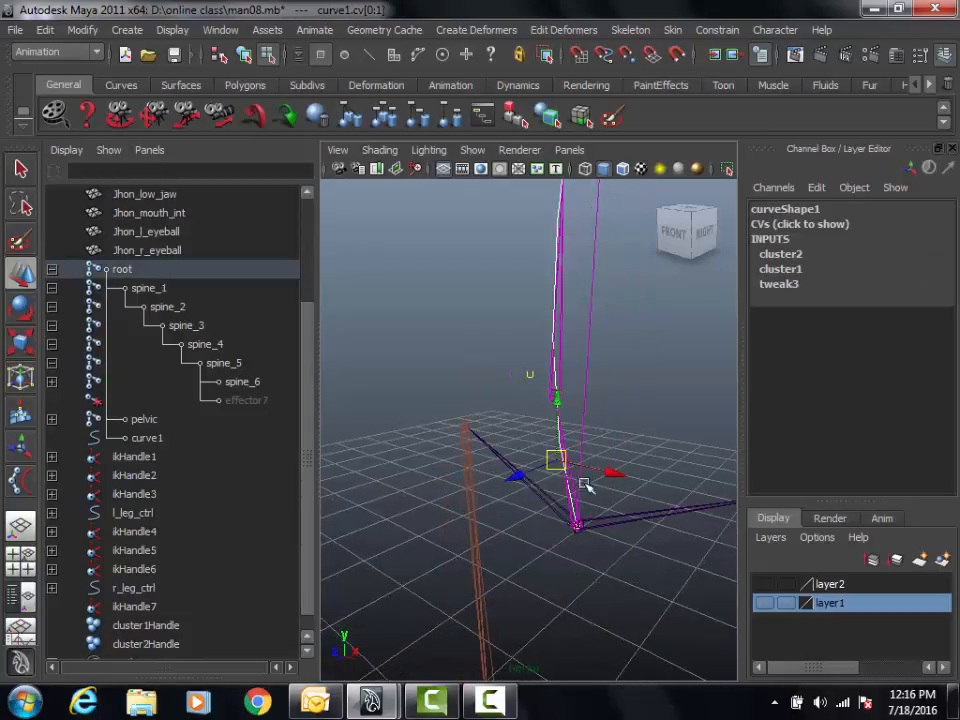
pyautogui.keyDown('alt'); pyautogui.moveTo(634, 524); pyautogui.dragTo(638, 498); pyautogui.keyUp('alt')
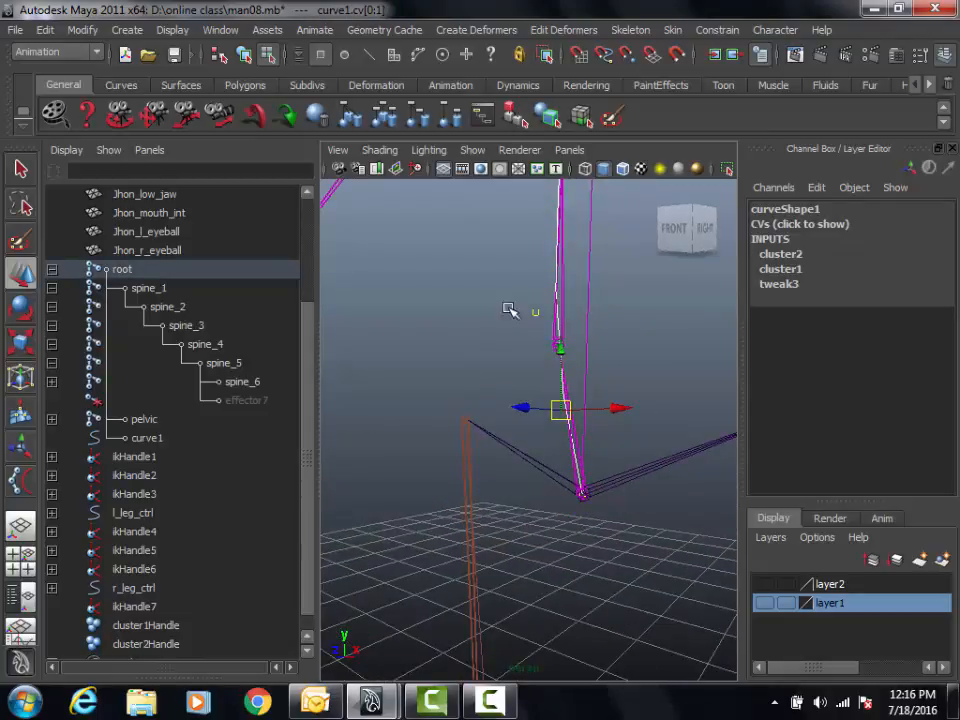
pyautogui.keyDown('alt'); pyautogui.moveTo(473, 480); pyautogui.dragTo(479, 512); pyautogui.keyUp('alt')
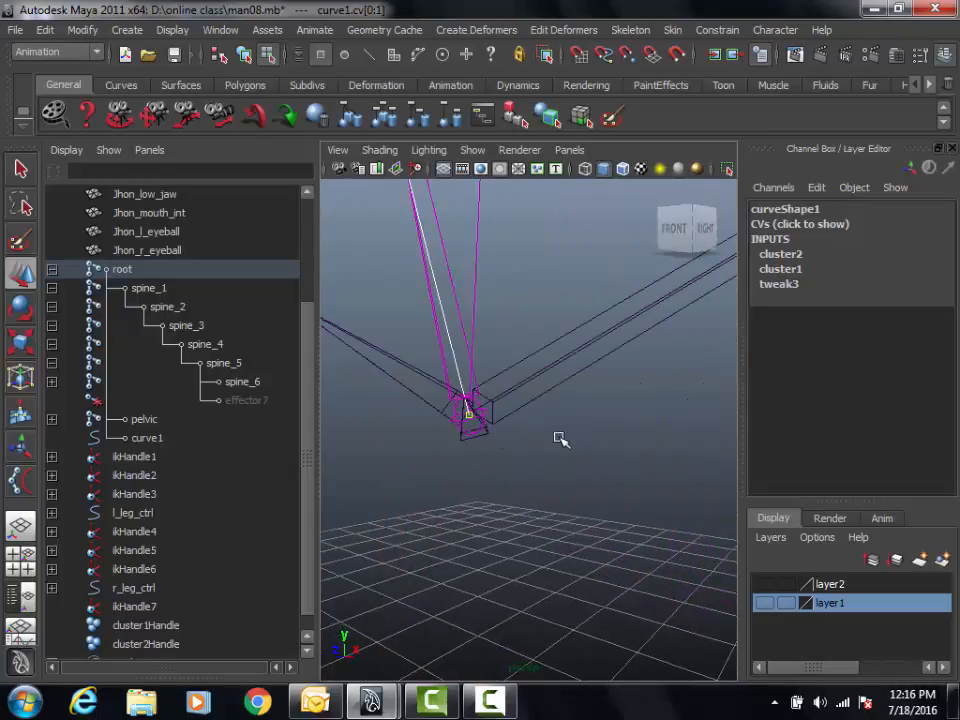
pyautogui.keyDown('alt'); pyautogui.moveTo(560, 440); pyautogui.dragTo(540, 200); pyautogui.keyUp('alt')
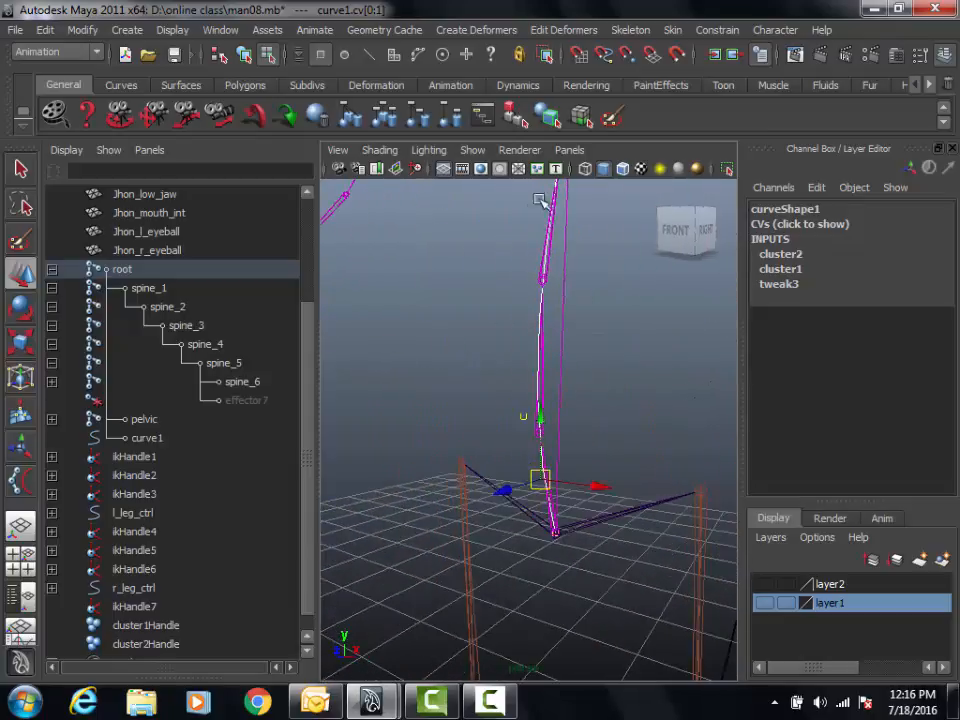
pyautogui.click(508, 30)
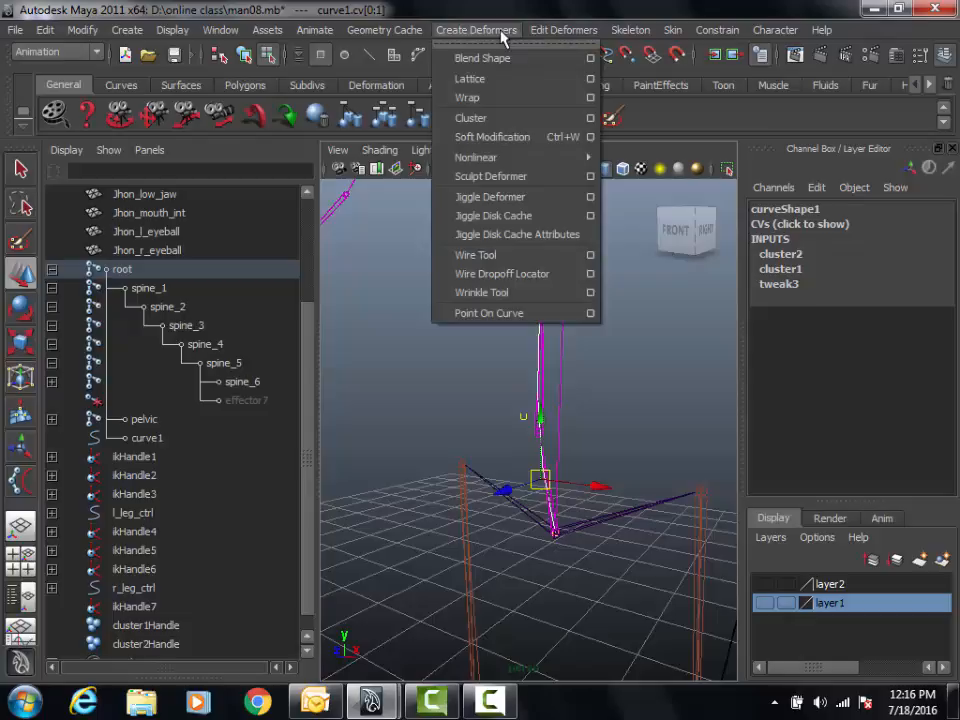
pyautogui.click(506, 121)
pyautogui.scroll(-5, 470, 365)
pyautogui.keyDown('alt'); pyautogui.moveTo(530, 331); pyautogui.dragTo(531, 371, button='middle'); pyautogui.keyUp('alt')
pyautogui.scroll(-2, 535, 373)
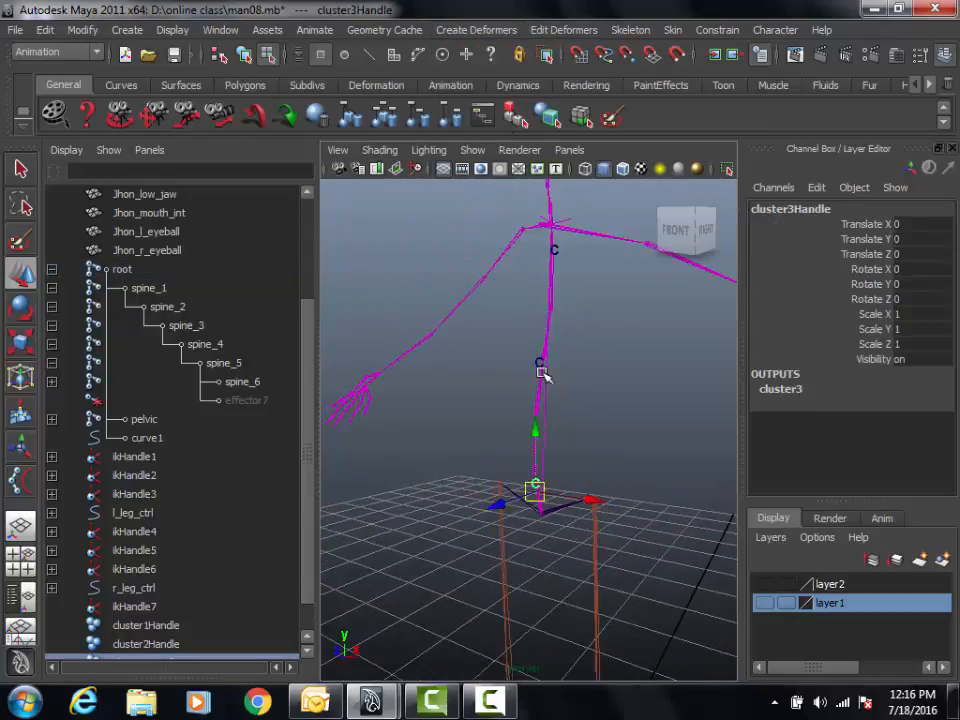
pyautogui.click(611, 363)
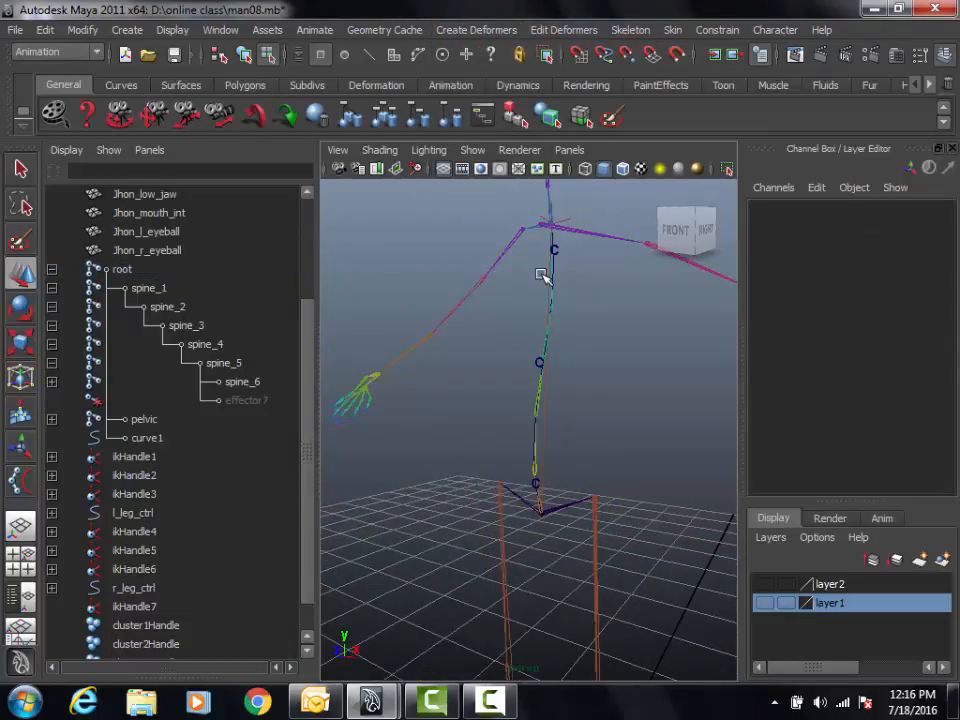
# Collapse the root joint hierarchy in the Outliner and check the three spine clusters on the skeleton.
pyautogui.keyDown('alt'); pyautogui.moveTo(541, 275); pyautogui.dragTo(609, 360); pyautogui.keyUp('alt')
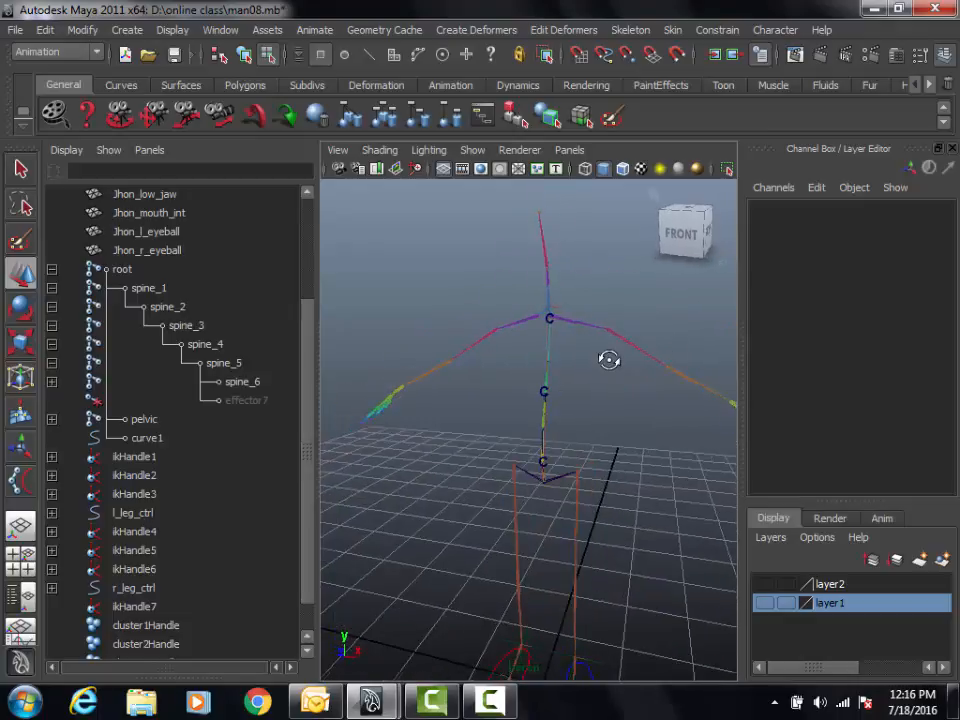
pyautogui.click(51, 270)
pyautogui.keyDown('alt'); pyautogui.moveTo(495, 385); pyautogui.dragTo(596, 418, button='right'); pyautogui.keyUp('alt')
pyautogui.moveTo(596, 418)
pyautogui.keyDown('alt'); pyautogui.mouseDown()
pyautogui.moveTo(551, 407)
pyautogui.moveTo(617, 435)
pyautogui.moveTo(579, 439)
pyautogui.moveTo(602, 442)
pyautogui.mouseUp(); pyautogui.keyUp('alt')
pyautogui.keyDown('alt'); pyautogui.moveTo(657, 567); pyautogui.dragTo(643, 420); pyautogui.keyUp('alt')
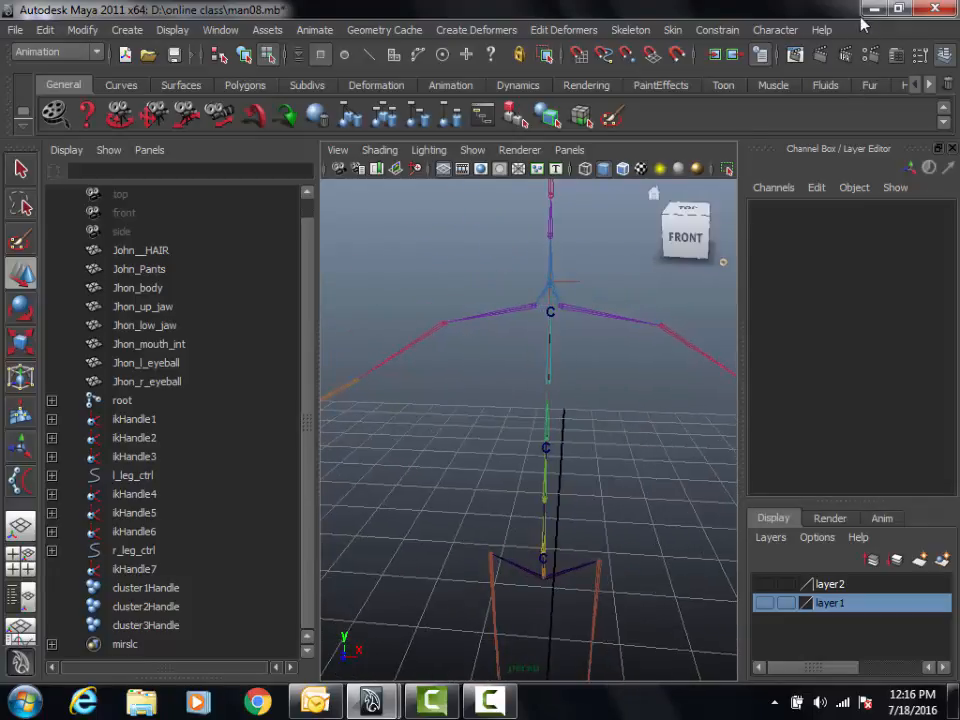
pyautogui.click(879, 8)
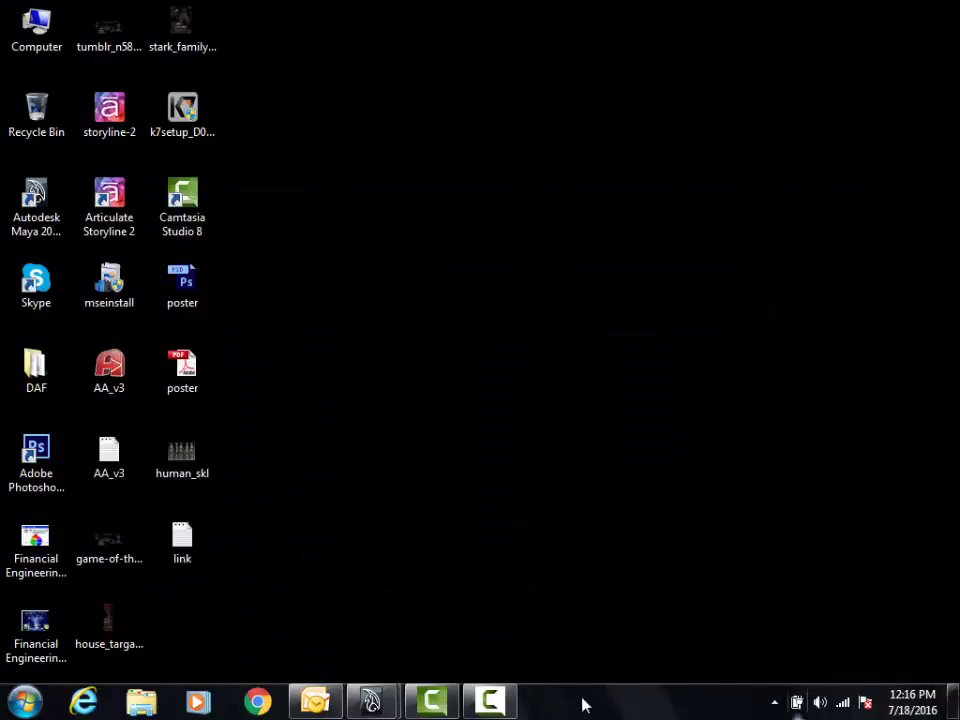
pyautogui.click(484, 706)
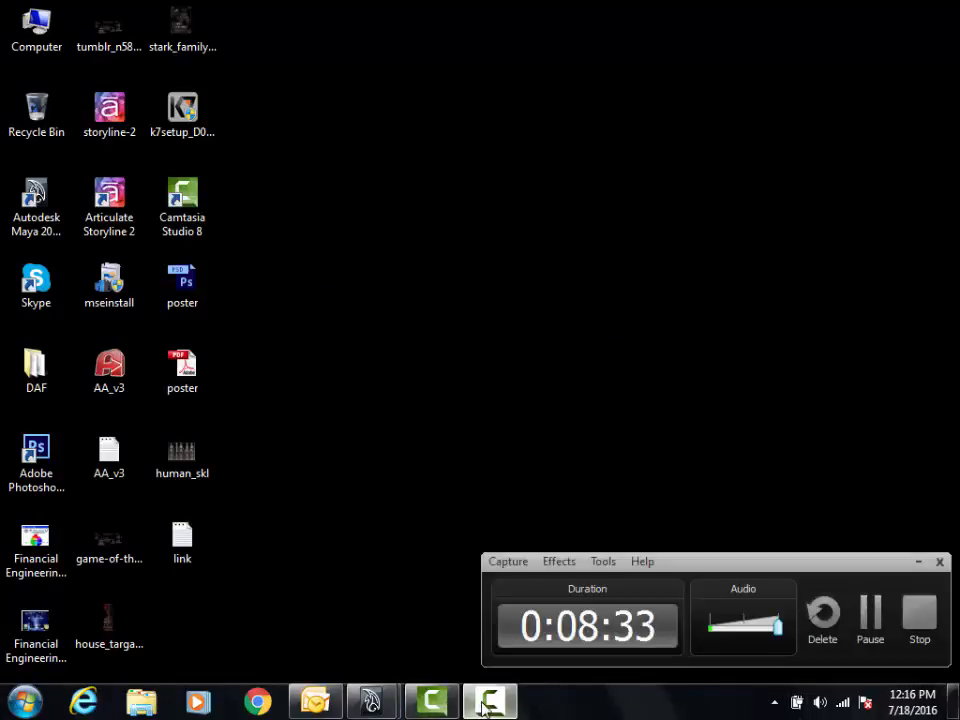
pyautogui.click(917, 563)
pyautogui.moveTo(371, 700)
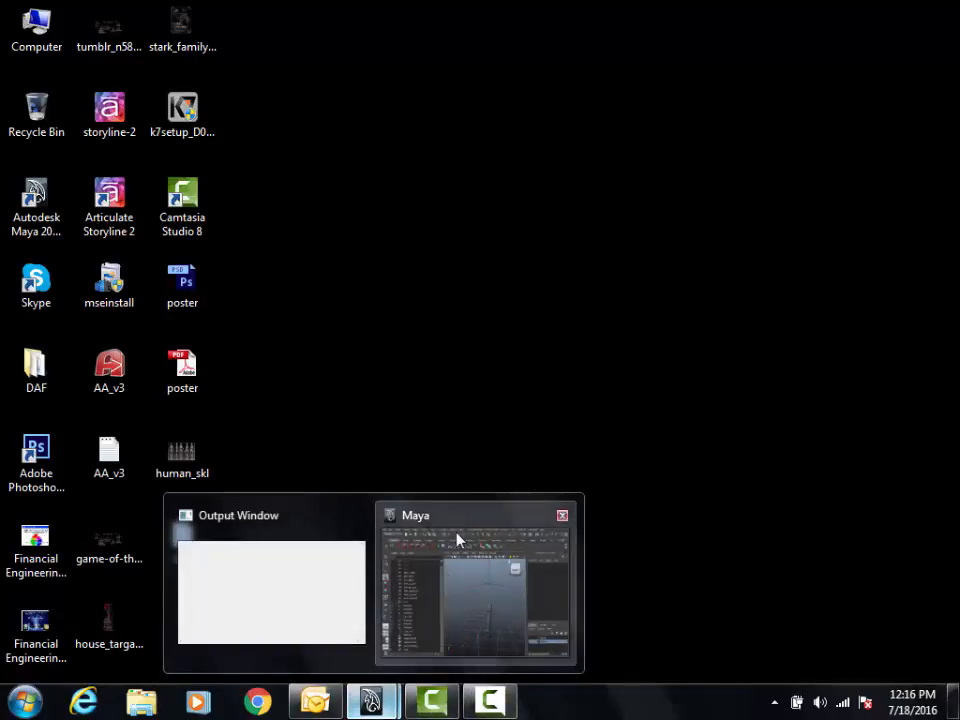
pyautogui.click(457, 540)
# Make layer1 visible to show the body mesh together with the three spine clusters.
pyautogui.keyDown('alt'); pyautogui.moveTo(698, 381); pyautogui.dragTo(650, 390); pyautogui.keyUp('alt')
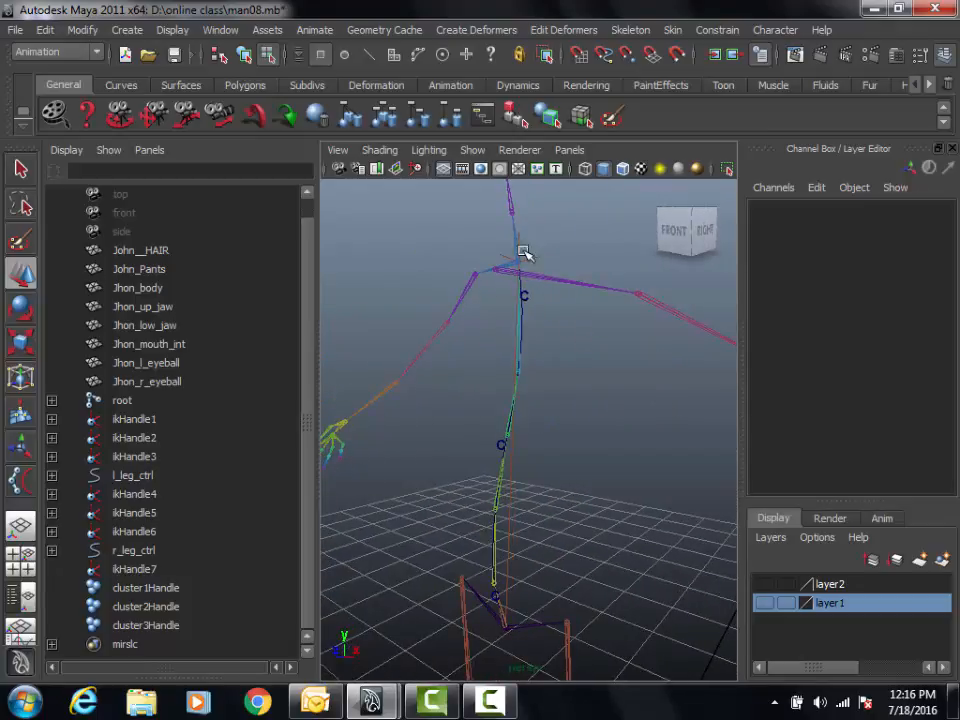
pyautogui.keyDown('alt'); pyautogui.moveTo(587, 433); pyautogui.dragTo(516, 433); pyautogui.keyUp('alt')
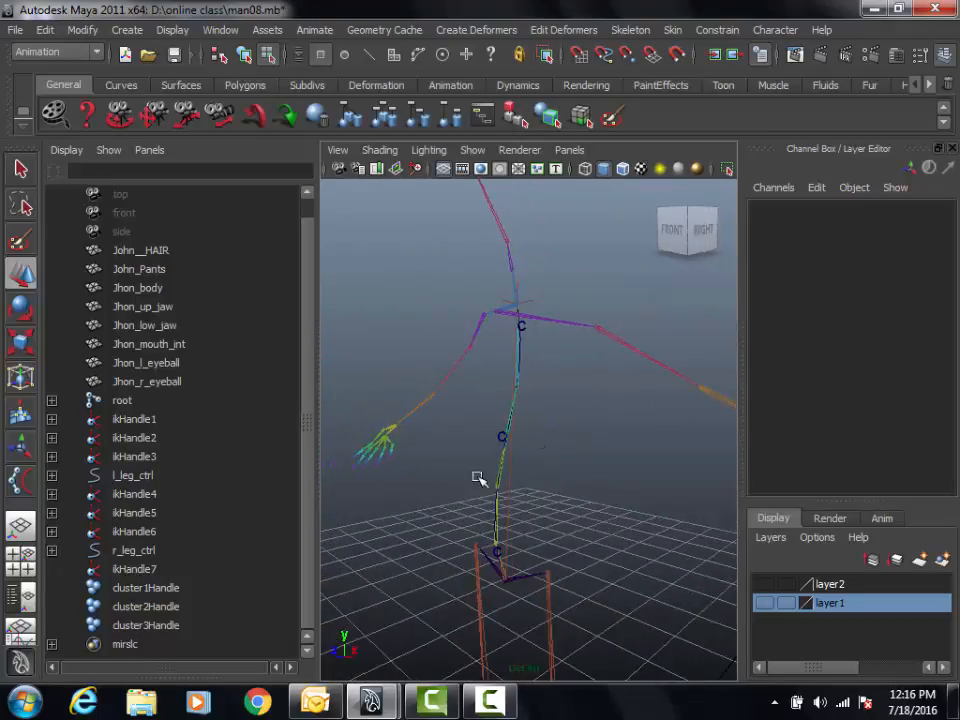
pyautogui.keyDown('alt'); pyautogui.moveTo(530, 567); pyautogui.dragTo(553, 507); pyautogui.keyUp('alt')
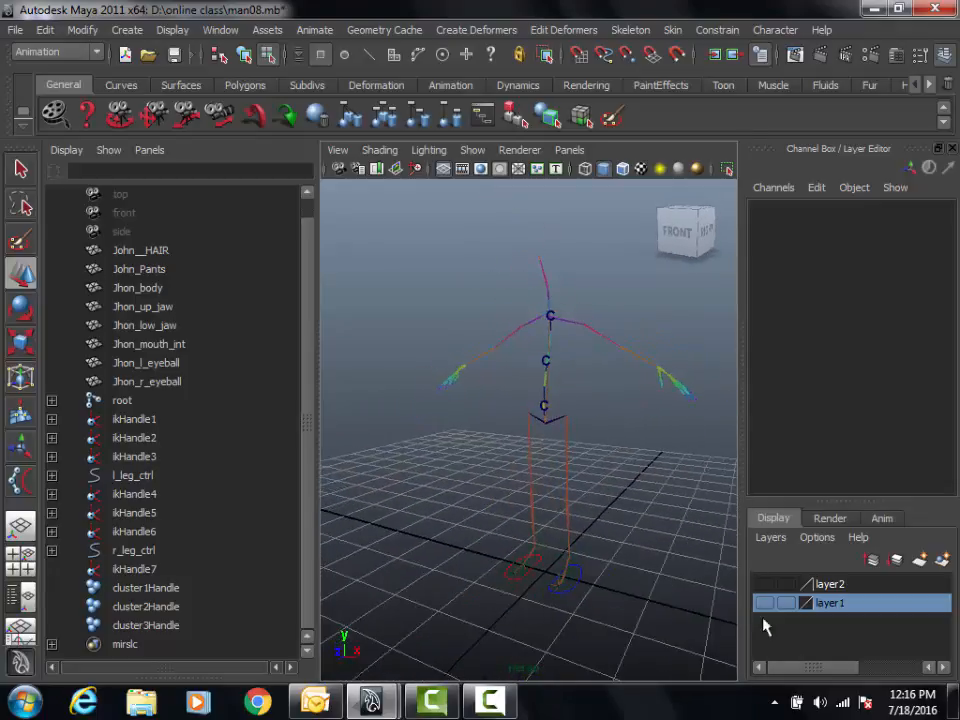
pyautogui.click(765, 603)
pyautogui.scroll(-3, 681, 570)
pyautogui.scroll(3, 654, 506)
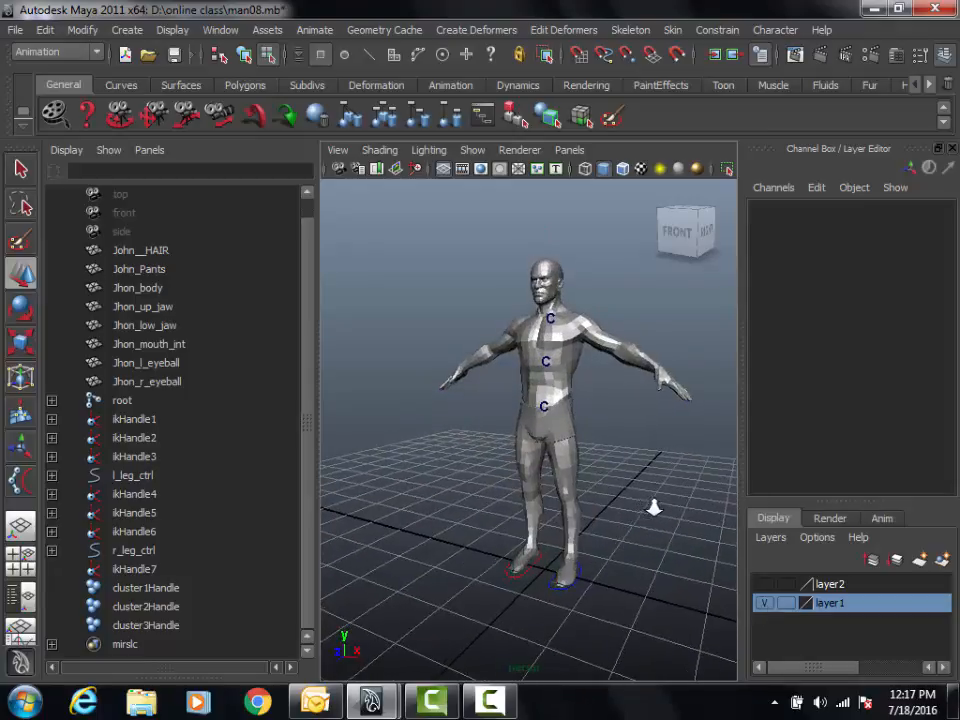
pyautogui.scroll(3, 675, 465)
pyautogui.keyDown('alt'); pyautogui.moveTo(570, 482); pyautogui.dragTo(563, 514, button='middle'); pyautogui.keyUp('alt')
pyautogui.scroll(-4, 563, 514)
pyautogui.keyDown('alt'); pyautogui.moveTo(563, 514); pyautogui.dragTo(615, 520); pyautogui.keyUp('alt')
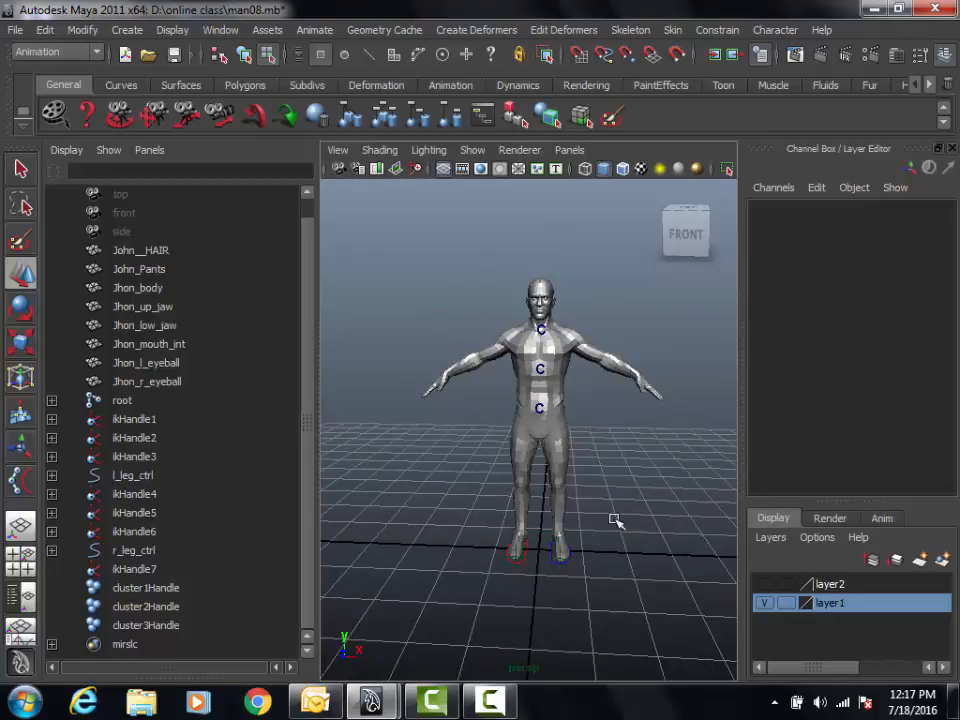
# Examine the positions of the three spine clusters on the torso from front and angled views.
pyautogui.keyDown('alt'); pyautogui.moveTo(560, 486); pyautogui.dragTo(636, 455, button='right'); pyautogui.keyUp('alt')
pyautogui.keyDown('alt'); pyautogui.moveTo(636, 455); pyautogui.dragTo(565, 457); pyautogui.keyUp('alt')
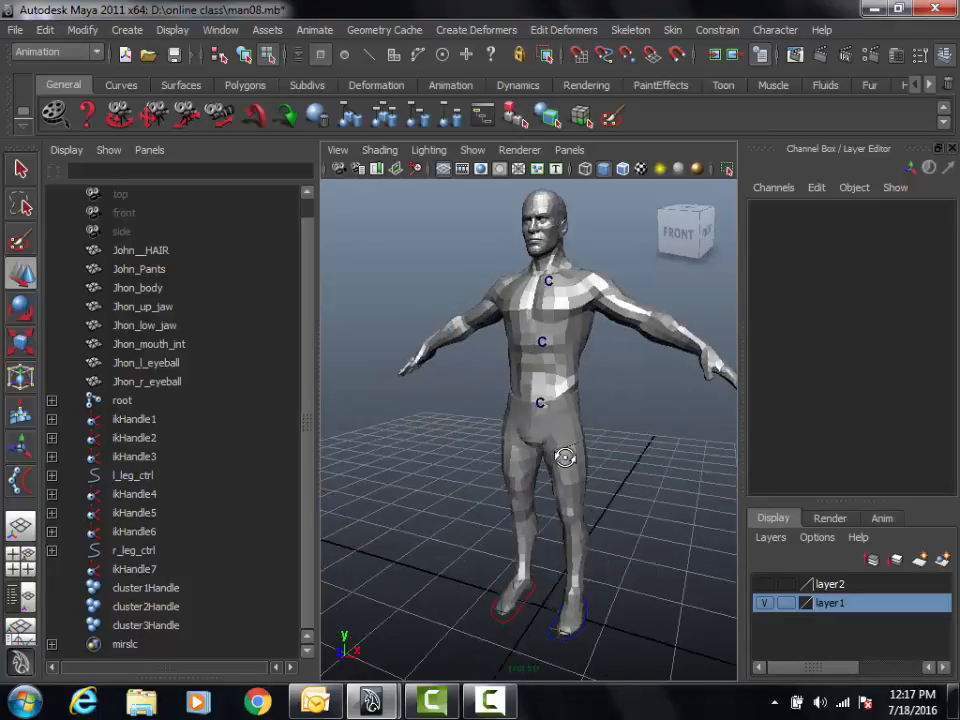
pyautogui.keyDown('alt'); pyautogui.moveTo(575, 390); pyautogui.dragTo(604, 392, button='right'); pyautogui.keyUp('alt')
pyautogui.keyDown('alt'); pyautogui.moveTo(602, 392); pyautogui.dragTo(599, 423, button='middle'); pyautogui.keyUp('alt')
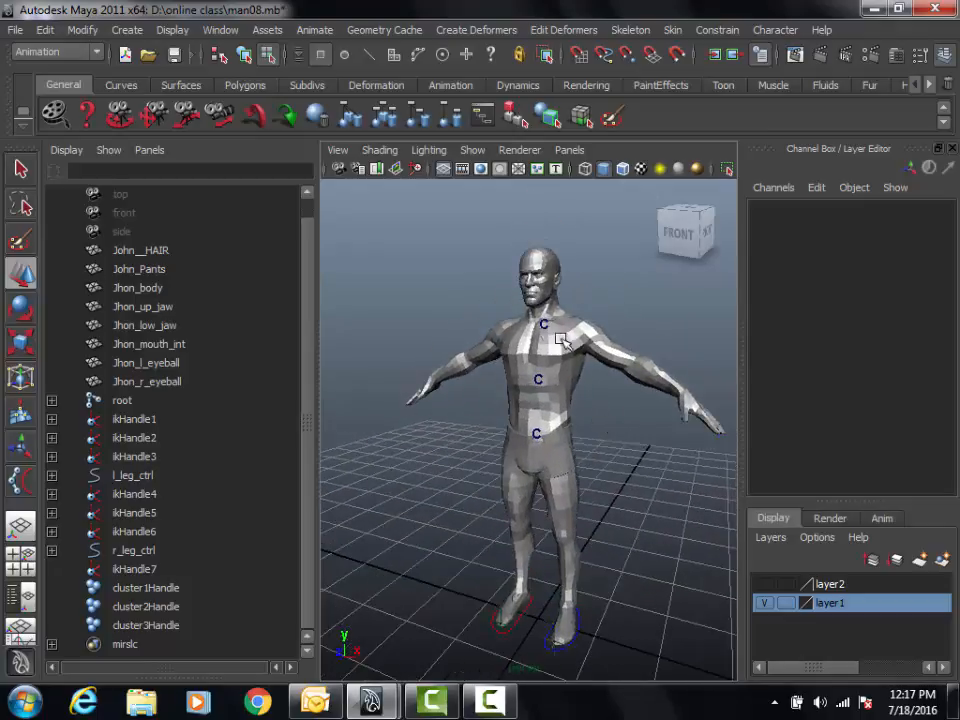
pyautogui.keyDown('alt'); pyautogui.moveTo(499, 452); pyautogui.dragTo(642, 466, button='right'); pyautogui.keyUp('alt')
pyautogui.keyDown('alt'); pyautogui.moveTo(642, 466); pyautogui.dragTo(754, 450); pyautogui.keyUp('alt')
pyautogui.keyDown('alt'); pyautogui.moveTo(675, 435); pyautogui.dragTo(632, 437, button='right'); pyautogui.keyUp('alt')
pyautogui.keyDown('alt'); pyautogui.moveTo(632, 437); pyautogui.dragTo(669, 437); pyautogui.keyUp('alt')
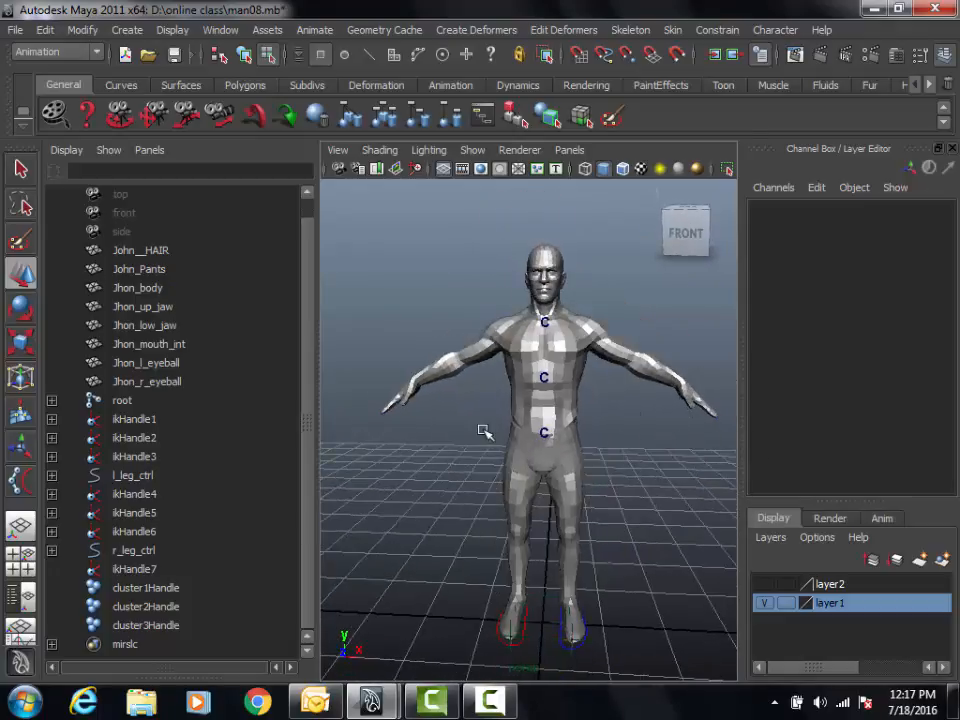
pyautogui.keyDown('alt'); pyautogui.moveTo(484, 429); pyautogui.dragTo(508, 437, button='right'); pyautogui.keyUp('alt')
pyautogui.keyDown('alt'); pyautogui.moveTo(508, 437); pyautogui.dragTo(527, 426); pyautogui.keyUp('alt')
pyautogui.keyDown('alt'); pyautogui.moveTo(558, 415); pyautogui.dragTo(549, 426, button='middle'); pyautogui.keyUp('alt')
pyautogui.keyDown('alt'); pyautogui.moveTo(625, 432); pyautogui.dragTo(556, 436); pyautogui.keyUp('alt')
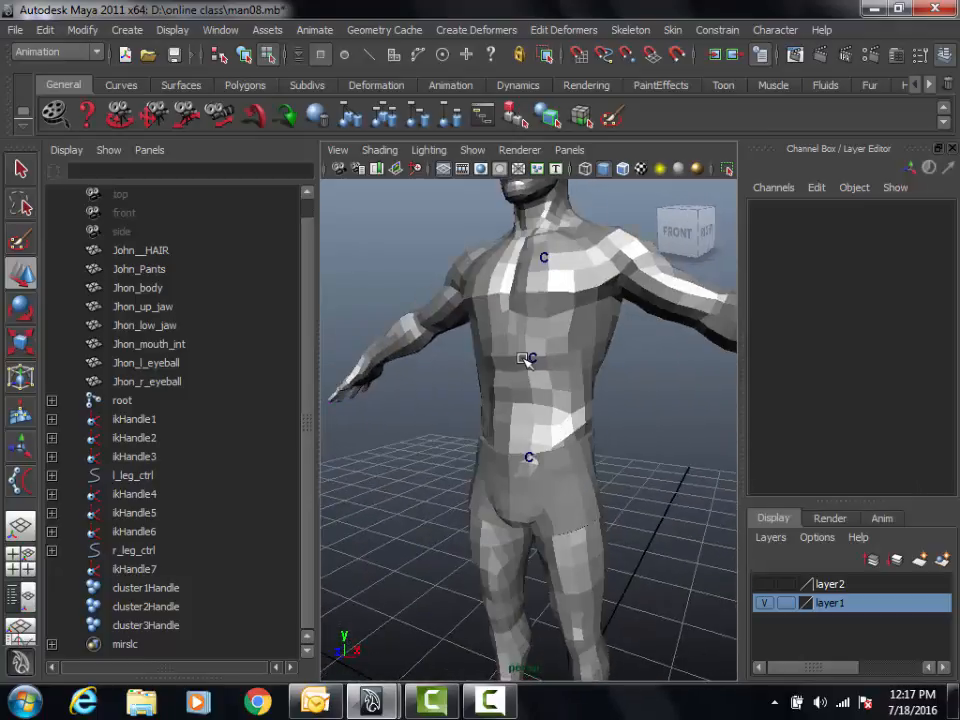
# Switch from component to object selection mode and try to select the middle spine cluster on the torso.
pyautogui.click(530, 360)
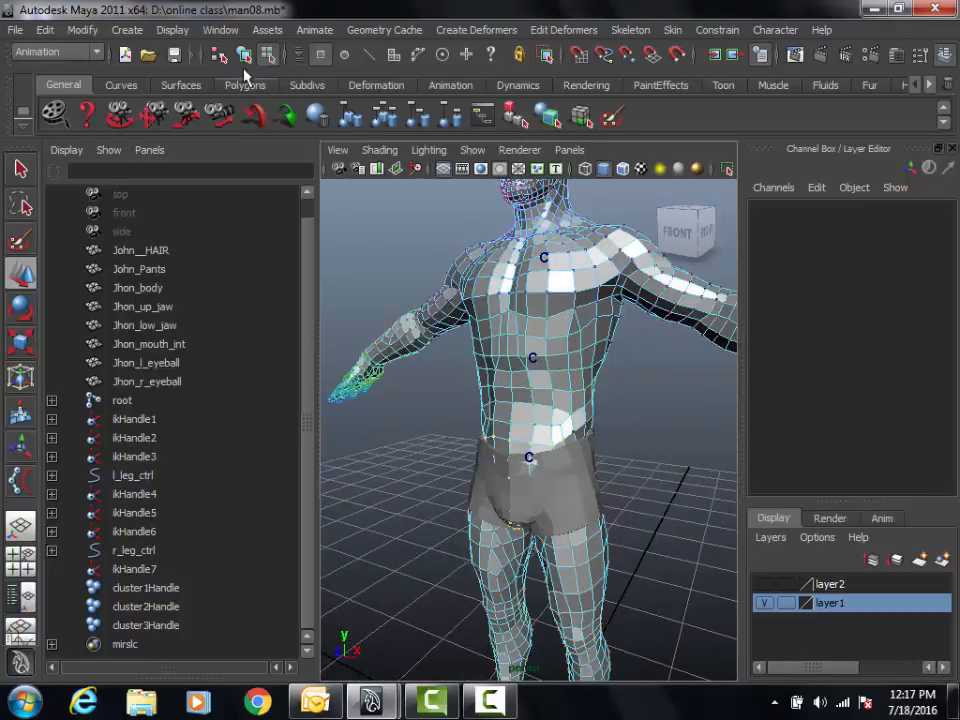
pyautogui.click(429, 240)
pyautogui.click(549, 372)
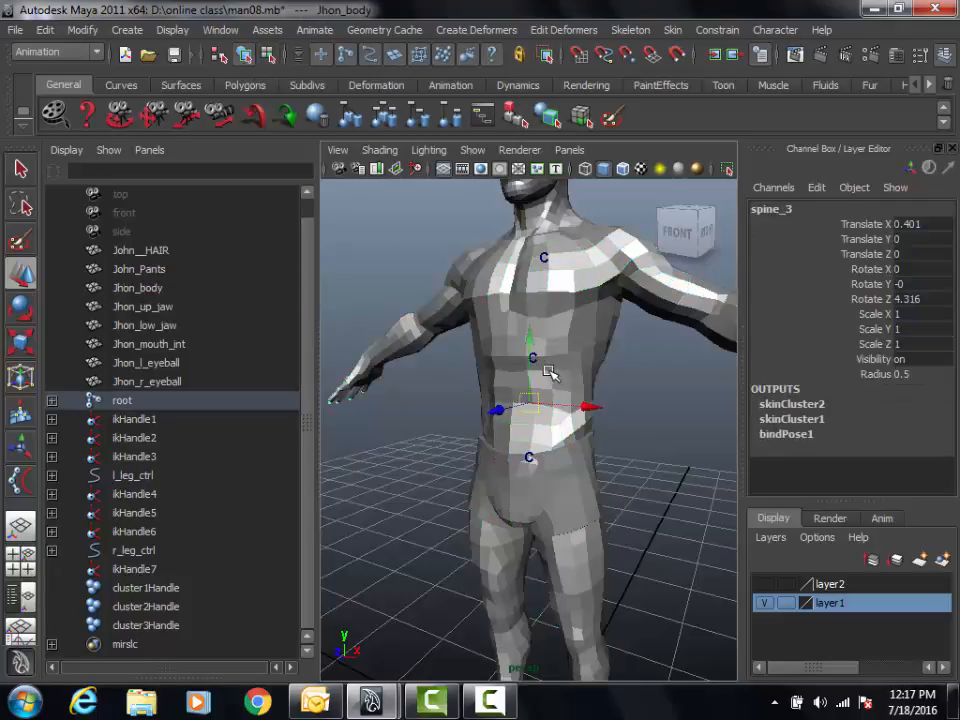
pyautogui.click(654, 375)
pyautogui.click(546, 369)
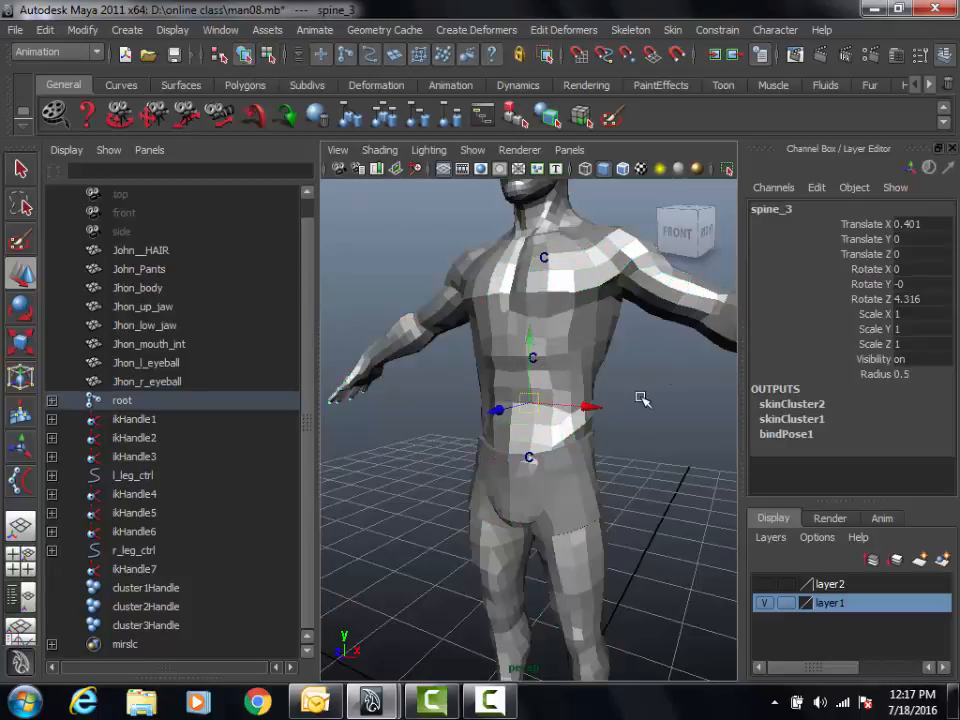
pyautogui.click(642, 399)
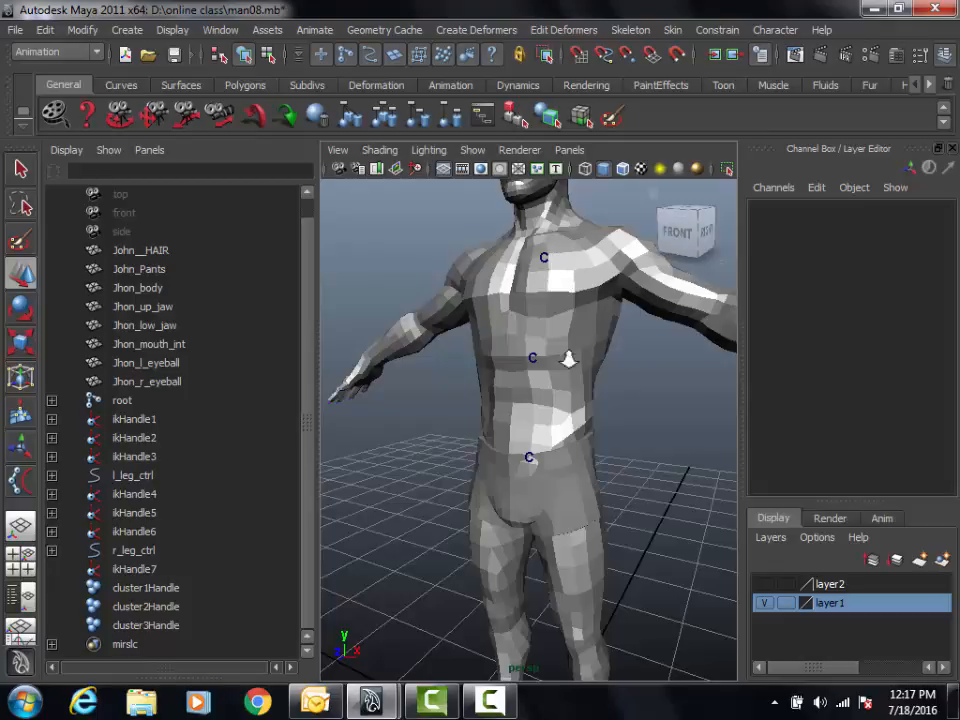
# Examine the whole character from several angles, comparing the foot control curves with the spine clusters.
pyautogui.scroll(-5, 568, 358)
pyautogui.keyDown('alt'); pyautogui.moveTo(586, 399); pyautogui.dragTo(587, 474); pyautogui.keyUp('alt')
pyautogui.scroll(4, 652, 454)
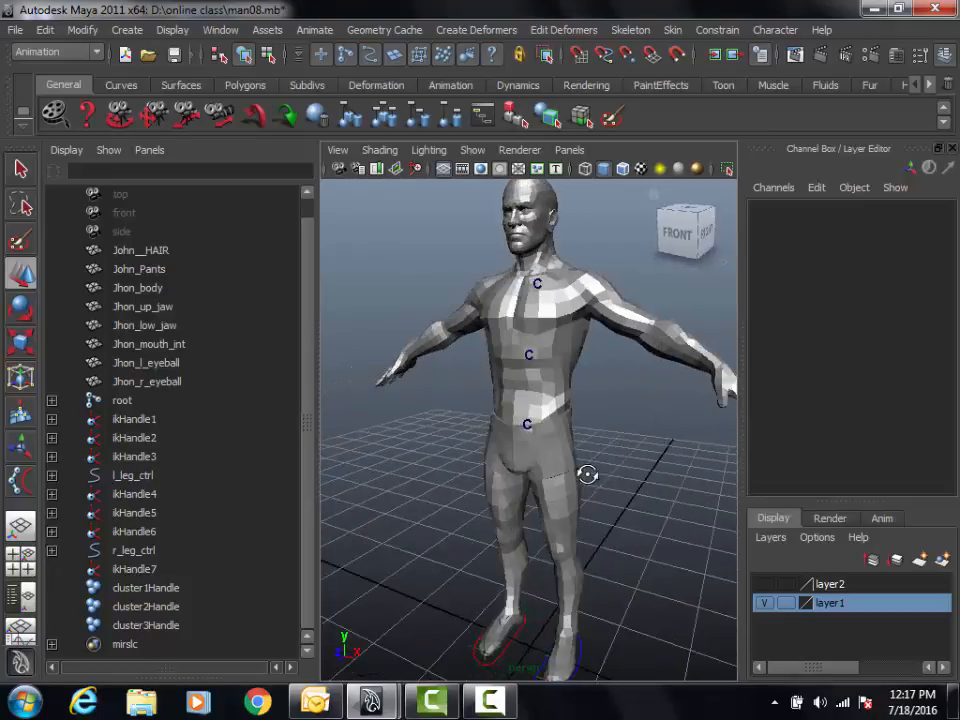
pyautogui.keyDown('alt'); pyautogui.moveTo(645, 514); pyautogui.dragTo(570, 506, button='right'); pyautogui.keyUp('alt')
pyautogui.keyDown('alt'); pyautogui.moveTo(570, 506); pyautogui.dragTo(587, 478, button='middle'); pyautogui.keyUp('alt')
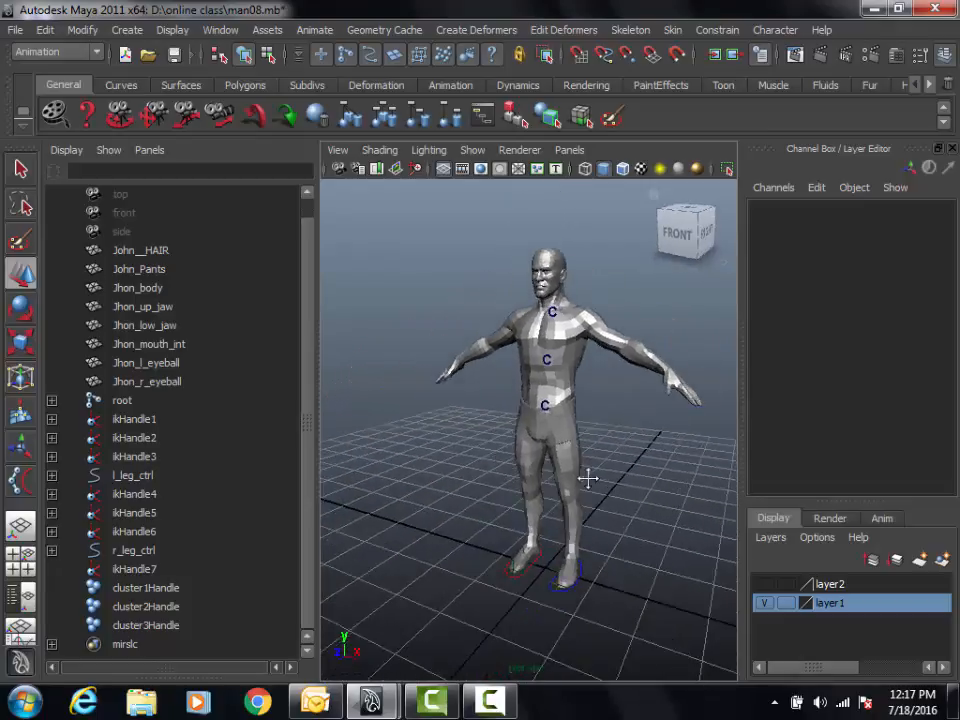
pyautogui.keyDown('alt'); pyautogui.moveTo(587, 478); pyautogui.dragTo(625, 478, button='right'); pyautogui.keyUp('alt')
pyautogui.keyDown('alt'); pyautogui.moveTo(624, 478); pyautogui.dragTo(593, 461); pyautogui.keyUp('alt')
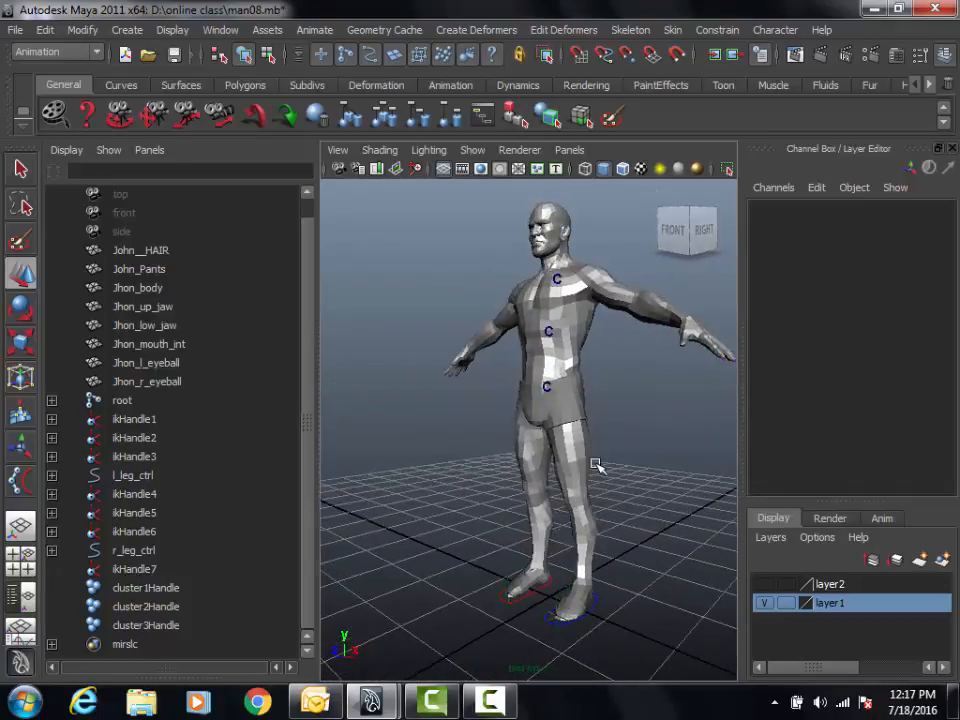
pyautogui.keyDown('alt'); pyautogui.moveTo(578, 567); pyautogui.dragTo(574, 508, button='middle'); pyautogui.keyUp('alt')
pyautogui.keyDown('alt'); pyautogui.moveTo(574, 508); pyautogui.dragTo(624, 516, button='right'); pyautogui.keyUp('alt')
pyautogui.keyDown('alt'); pyautogui.moveTo(624, 516); pyautogui.dragTo(626, 580); pyautogui.keyUp('alt')
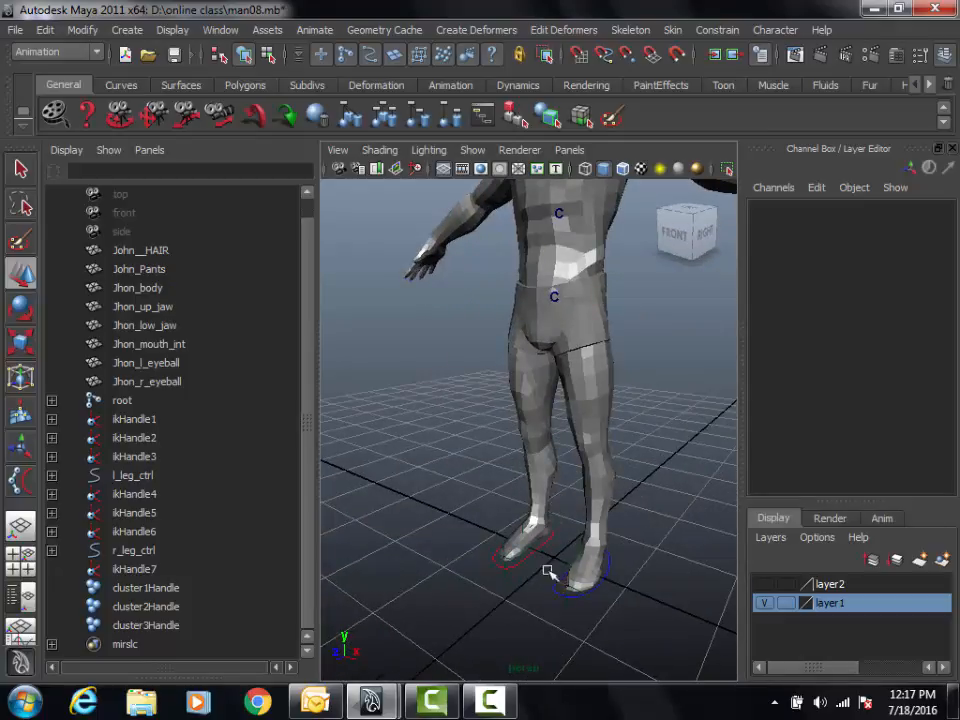
pyautogui.keyDown('alt'); pyautogui.moveTo(562, 452); pyautogui.dragTo(573, 558, button='middle'); pyautogui.keyUp('alt')
pyautogui.keyDown('alt'); pyautogui.moveTo(588, 546); pyautogui.dragTo(625, 545, button='right'); pyautogui.keyUp('alt')
pyautogui.keyDown('alt'); pyautogui.moveTo(625, 545); pyautogui.dragTo(641, 546); pyautogui.keyUp('alt')
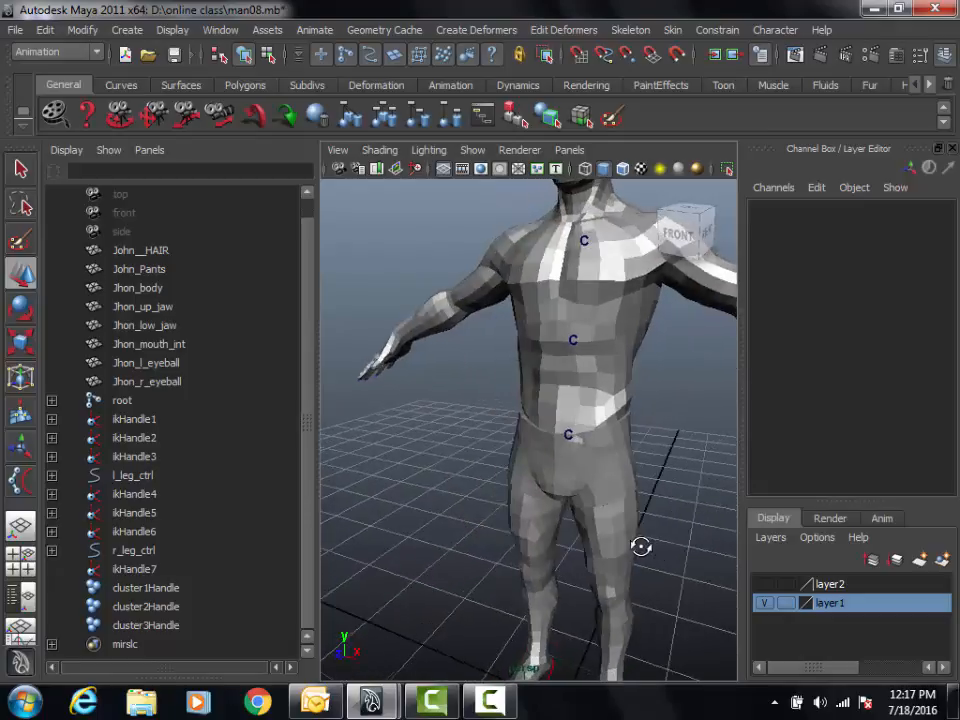
# Hide layer1 to view the skeleton and the three spine clusters without the body mesh.
pyautogui.keyDown('alt'); pyautogui.moveTo(634, 479); pyautogui.dragTo(631, 520, button='middle'); pyautogui.keyUp('alt')
pyautogui.keyDown('alt'); pyautogui.moveTo(631, 520); pyautogui.dragTo(598, 531, button='right'); pyautogui.keyUp('alt')
pyautogui.keyDown('alt'); pyautogui.moveTo(598, 531); pyautogui.dragTo(614, 530); pyautogui.keyUp('alt')
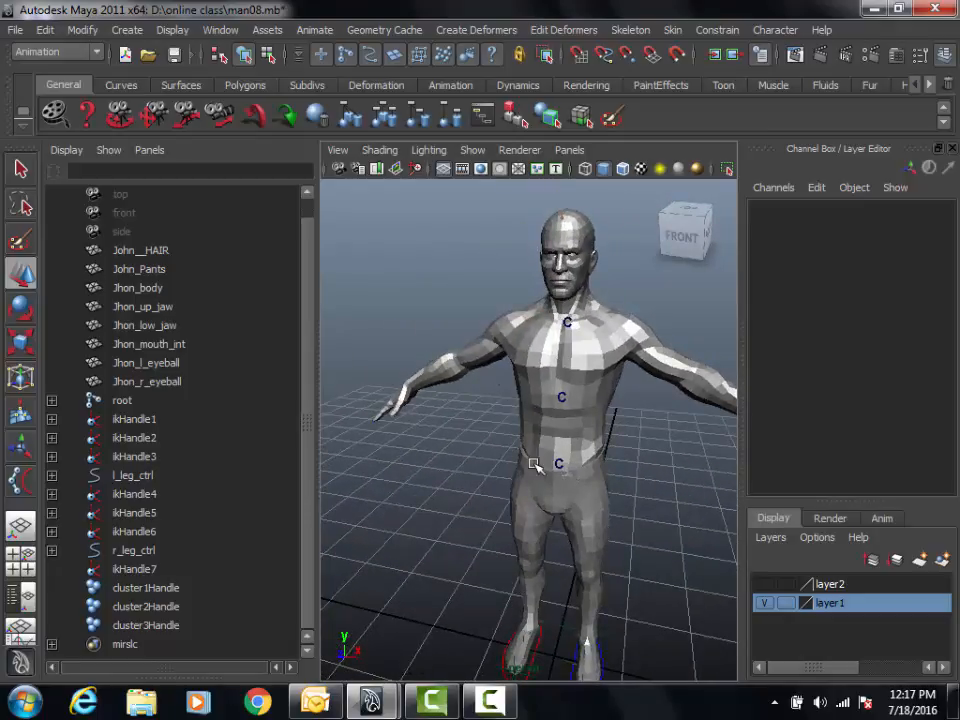
pyautogui.keyDown('alt'); pyautogui.moveTo(568, 440); pyautogui.dragTo(650, 470); pyautogui.keyUp('alt')
pyautogui.click(765, 603)
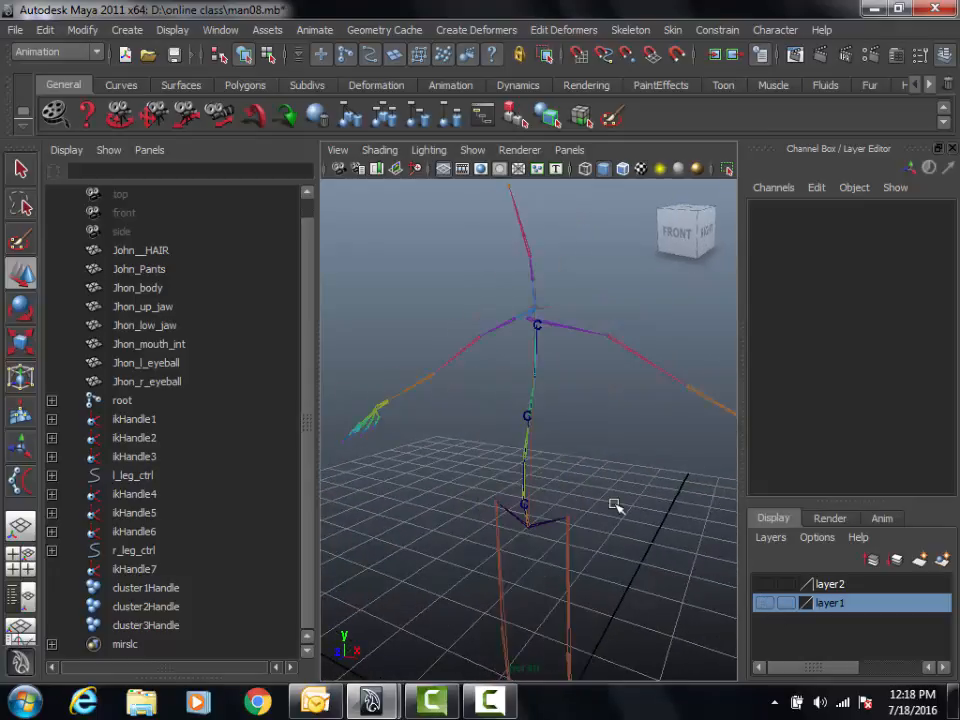
pyautogui.keyDown('alt'); pyautogui.moveTo(613, 506); pyautogui.dragTo(595, 458); pyautogui.keyUp('alt')
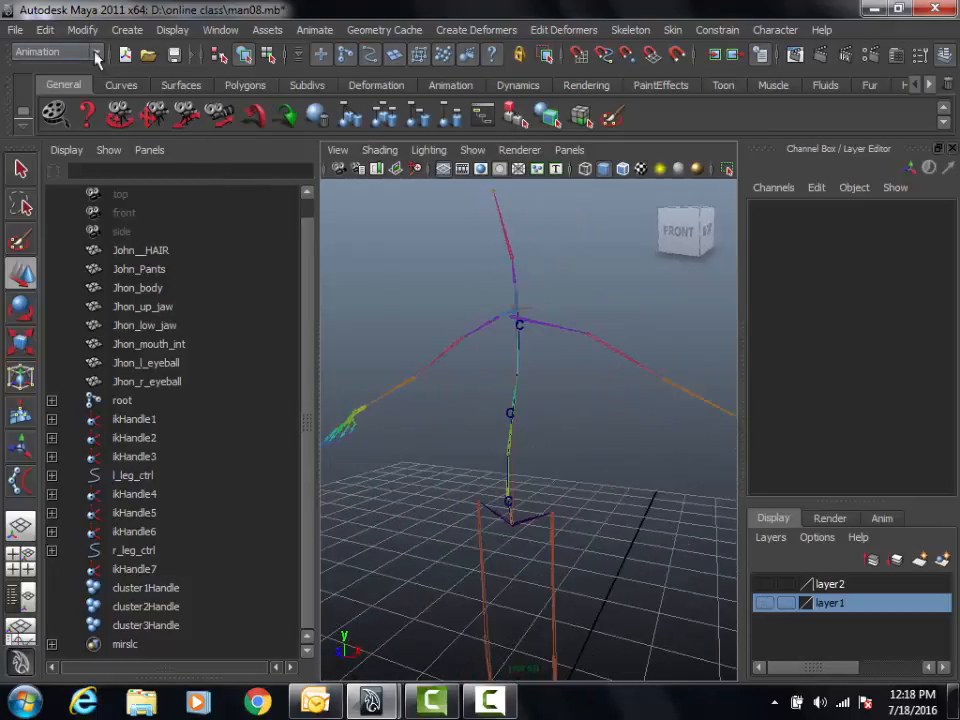
# Create a NURBS circle for the lower spine control.
pyautogui.click(127, 30)
pyautogui.moveTo(140, 60)
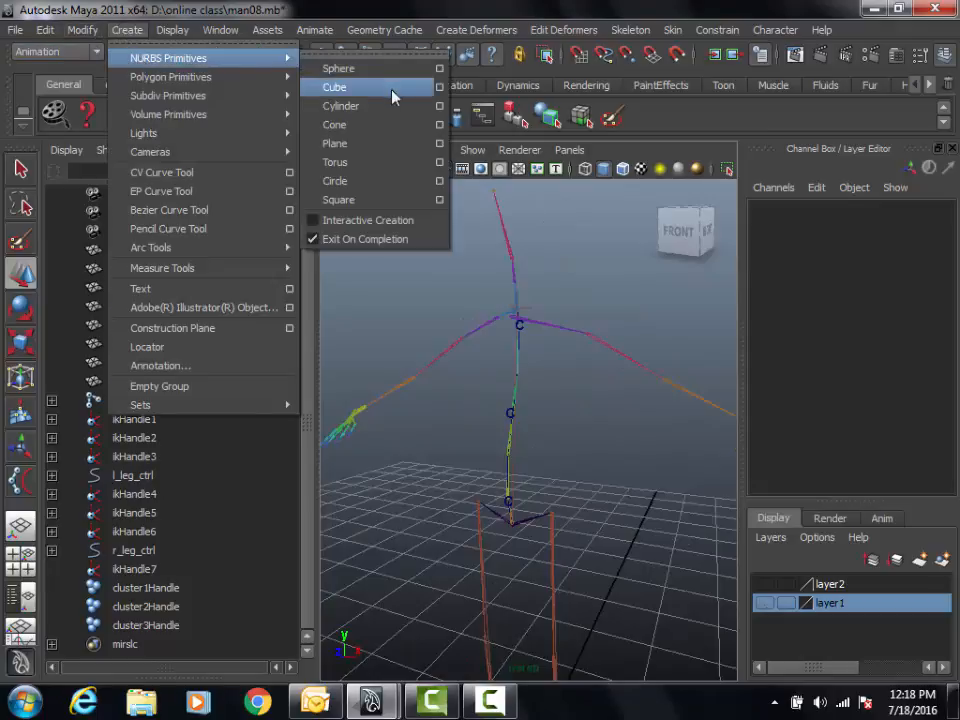
pyautogui.click(383, 184)
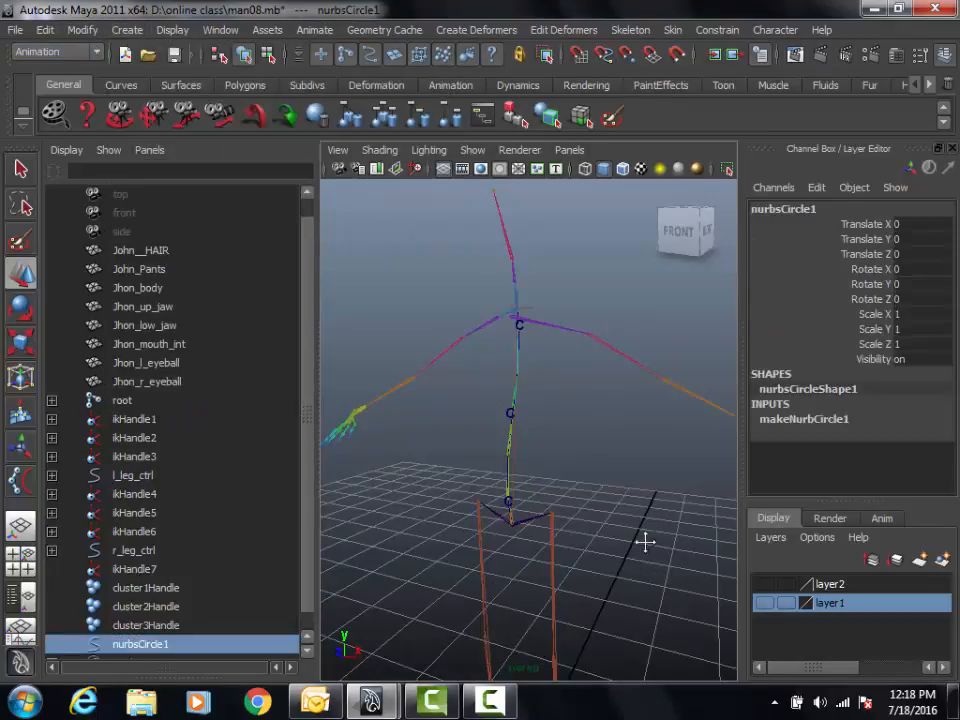
# Snap the circle onto the lower end of the spine near the lowest cluster, at Translate Y 3.147 and Translate Z 0.101.
pyautogui.keyDown('alt'); pyautogui.moveTo(645, 542); pyautogui.dragTo(671, 396, button='middle'); pyautogui.keyUp('alt')
pyautogui.keyDown('alt'); pyautogui.moveTo(671, 396); pyautogui.dragTo(570, 409, button='right'); pyautogui.keyUp('alt')
pyautogui.keyDown('alt'); pyautogui.moveTo(570, 409); pyautogui.dragTo(540, 491, button='middle'); pyautogui.keyUp('alt')
pyautogui.keyDown('alt'); pyautogui.moveTo(540, 491); pyautogui.dragTo(688, 458, button='right'); pyautogui.keyUp('alt')
pyautogui.keyDown('alt'); pyautogui.moveTo(688, 458); pyautogui.dragTo(681, 471); pyautogui.keyUp('alt')
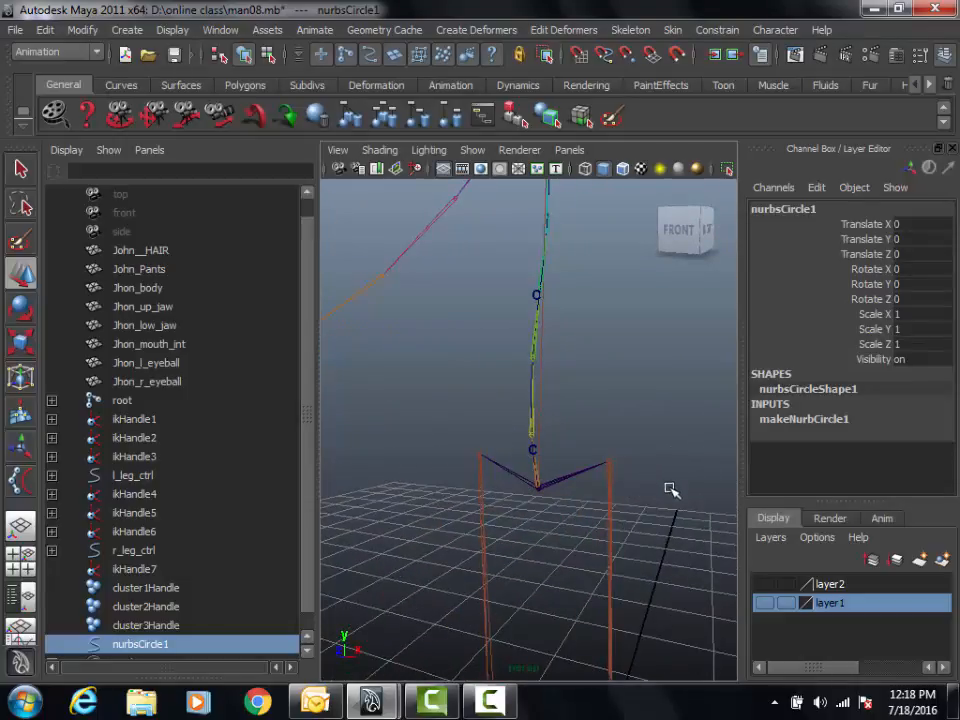
pyautogui.press('v')
pyautogui.moveTo(566, 432); pyautogui.dragTo(556, 437, button='middle')
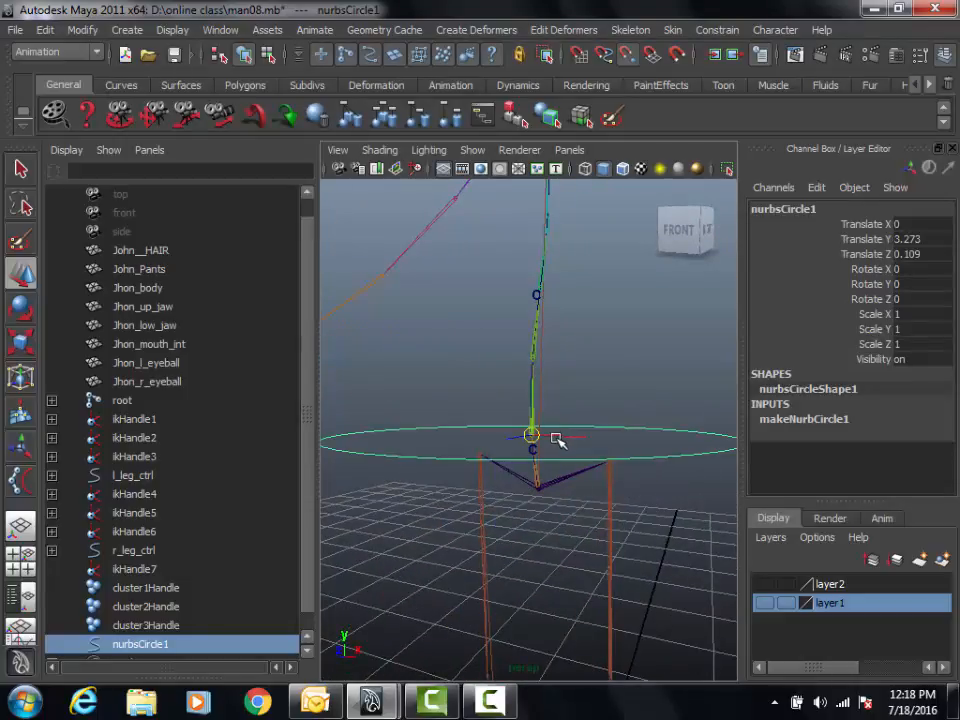
pyautogui.keyDown('alt'); pyautogui.moveTo(551, 455); pyautogui.dragTo(562, 502); pyautogui.keyUp('alt')
pyautogui.keyDown('alt'); pyautogui.moveTo(592, 516); pyautogui.dragTo(593, 498, button='middle'); pyautogui.keyUp('alt')
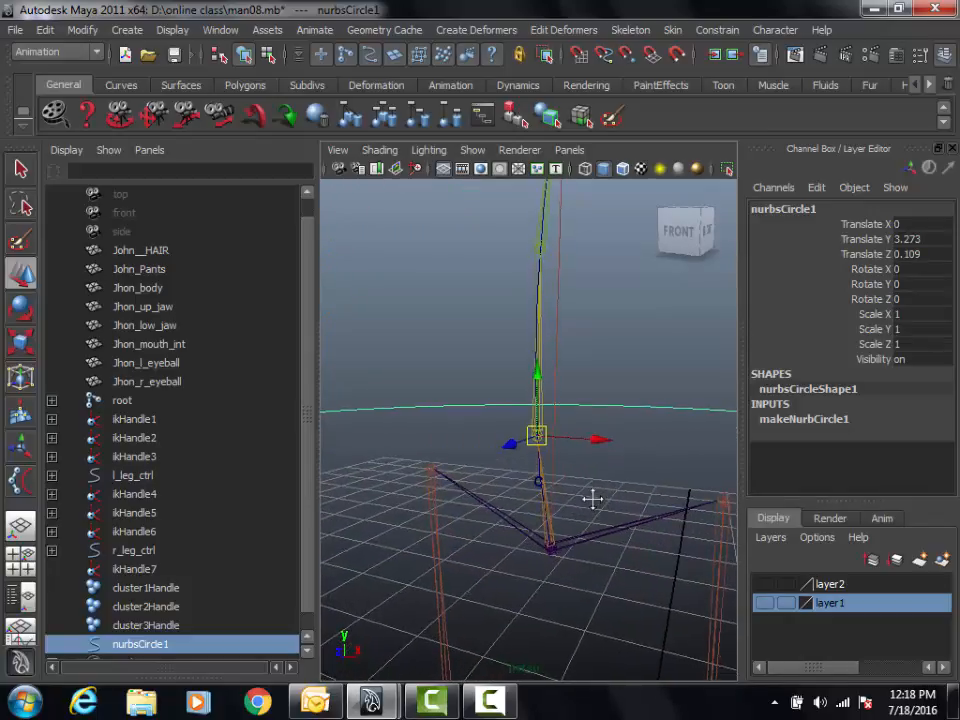
pyautogui.moveTo(553, 465); pyautogui.dragTo(546, 489, button='middle')
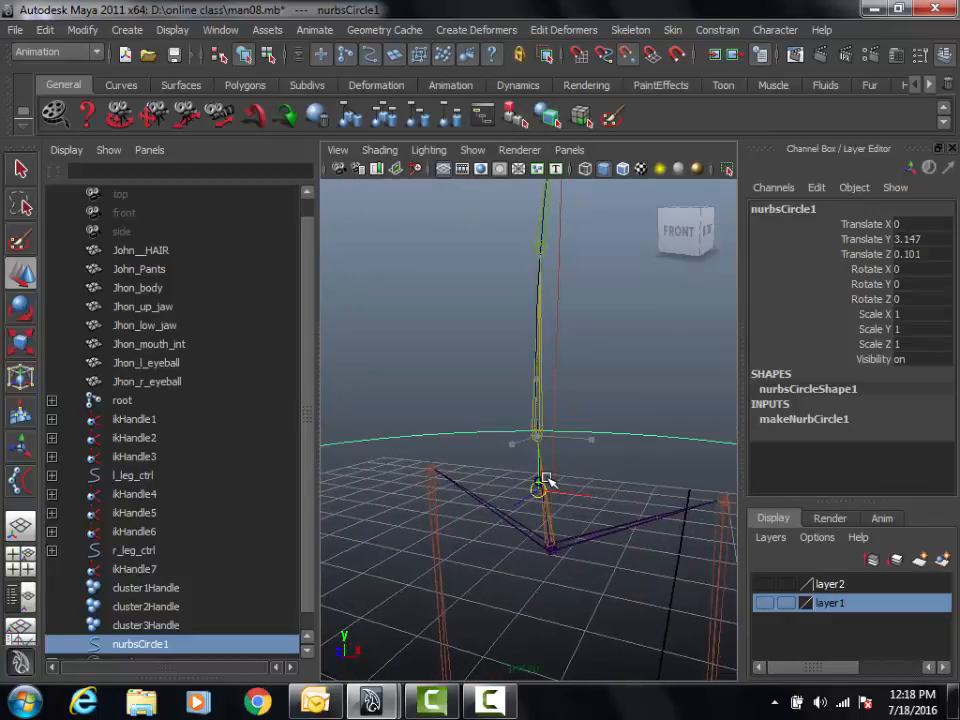
pyautogui.press('a')
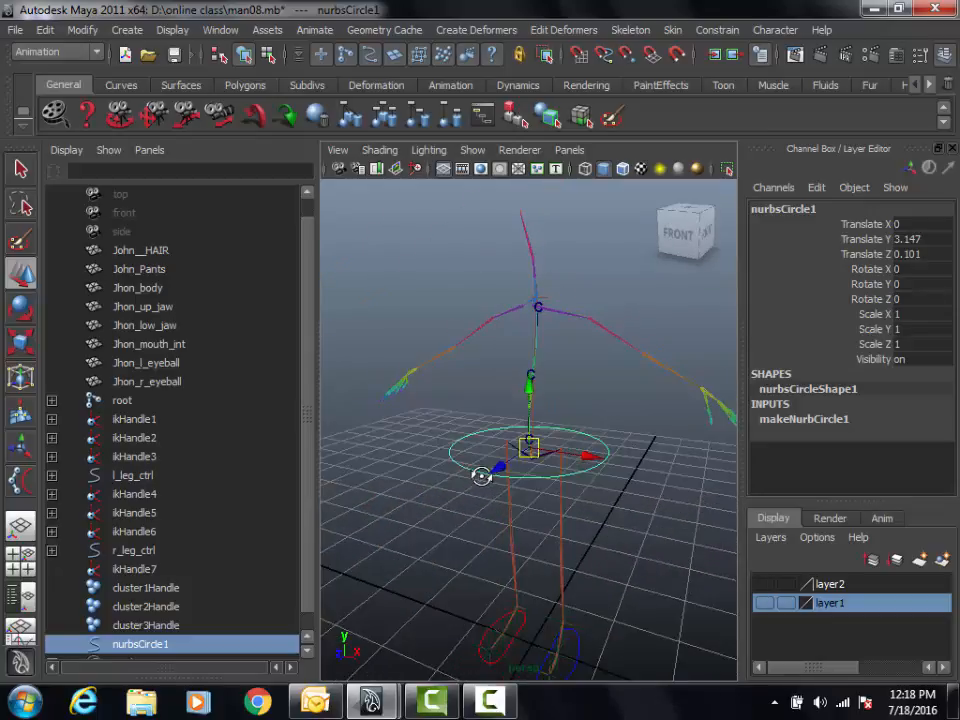
# Show layer1 and scale the circle uniformly to about 0.592 around the character's hips.
pyautogui.click(764, 603)
pyautogui.scroll(5, 632, 531)
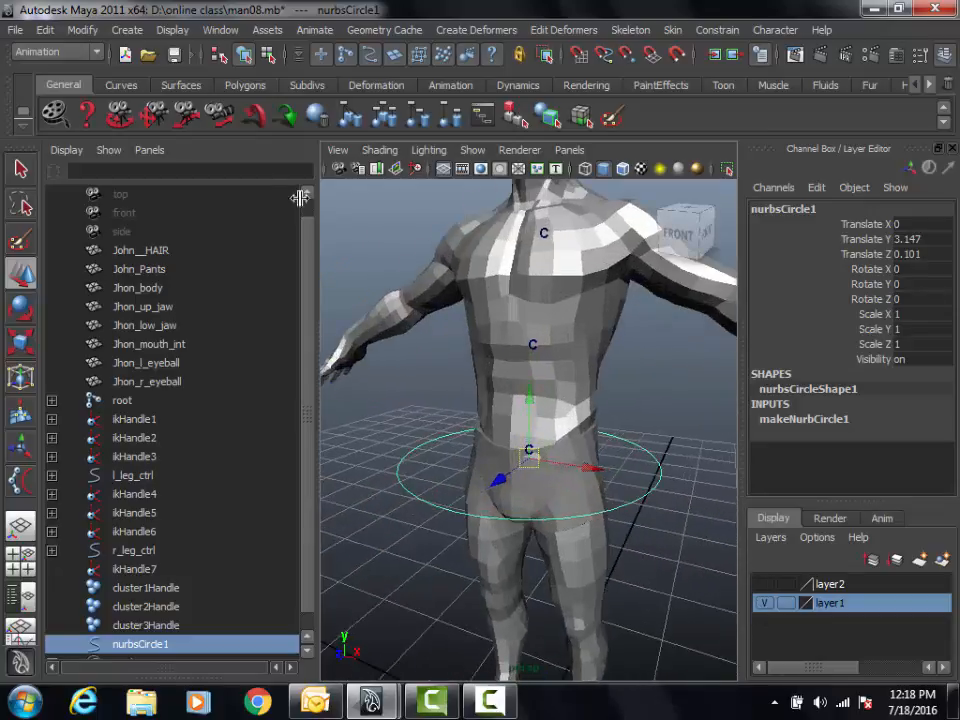
pyautogui.press('r')
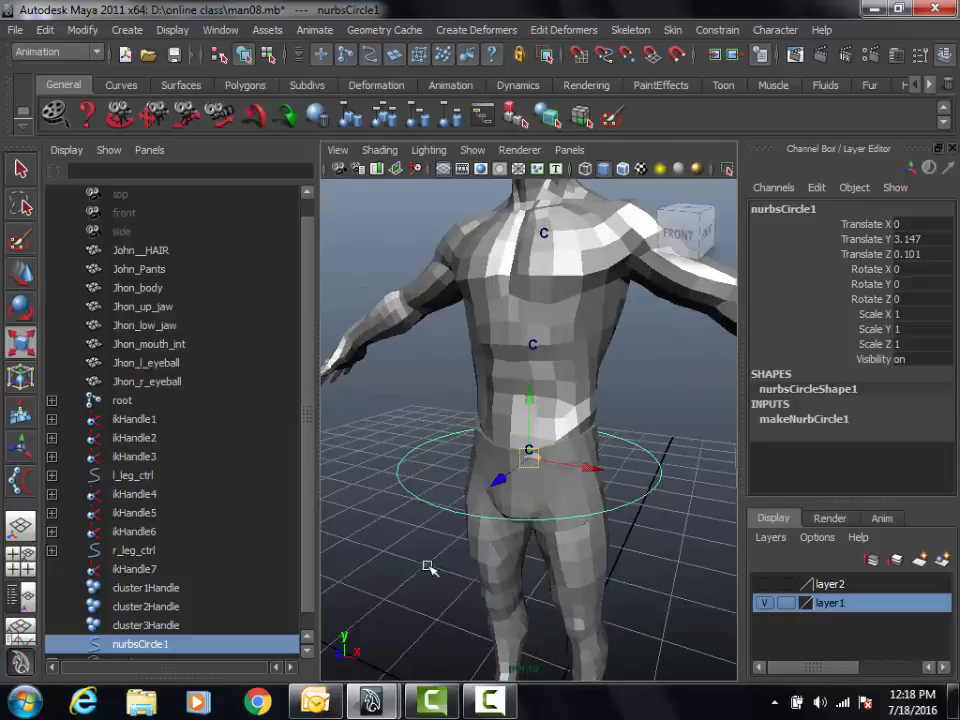
pyautogui.moveTo(527, 452); pyautogui.dragTo(578, 468)
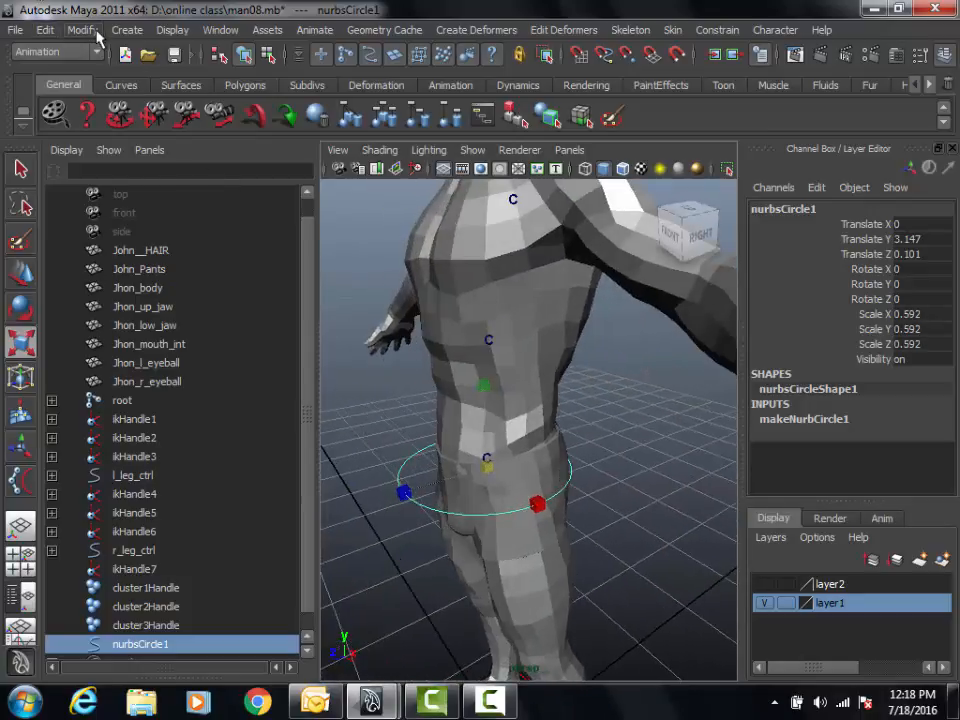
# Freeze the circle's transformations and delete its construction history.
pyautogui.click(95, 32)
pyautogui.click(130, 95)
pyautogui.click(46, 33)
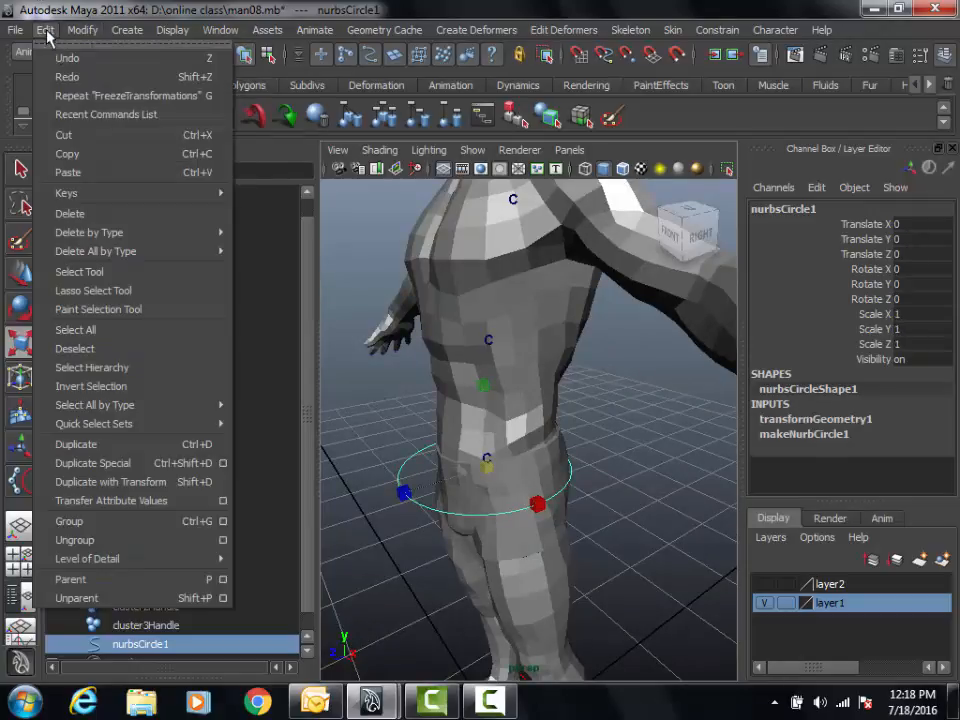
pyautogui.moveTo(122, 233)
pyautogui.click(270, 242)
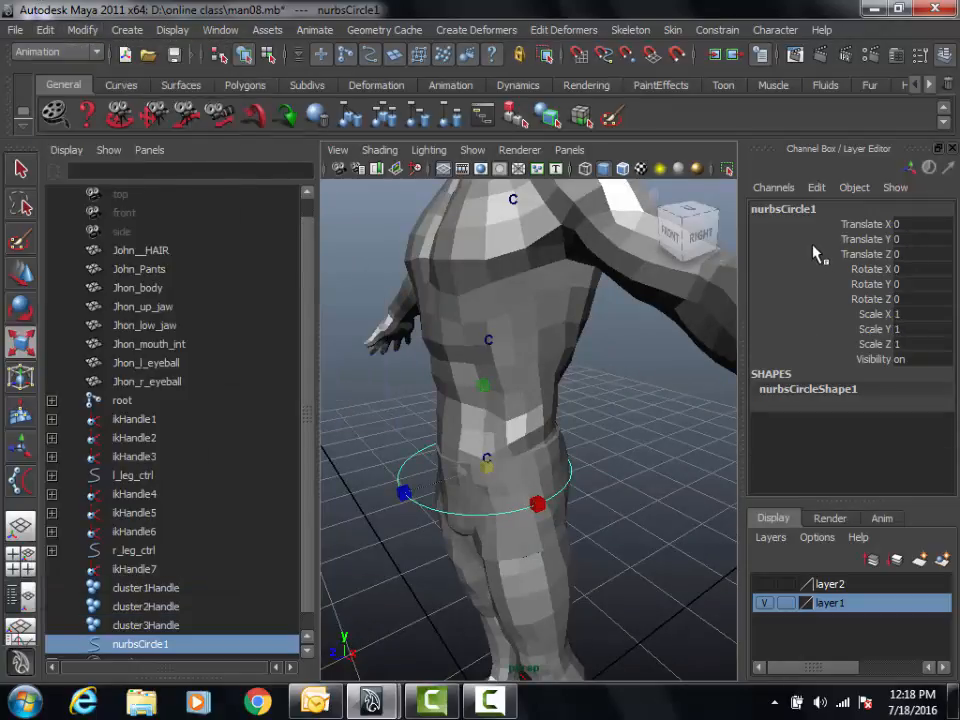
# Rename the hip circle as low_spine_ctrl.
pyautogui.doubleClick(815, 209)
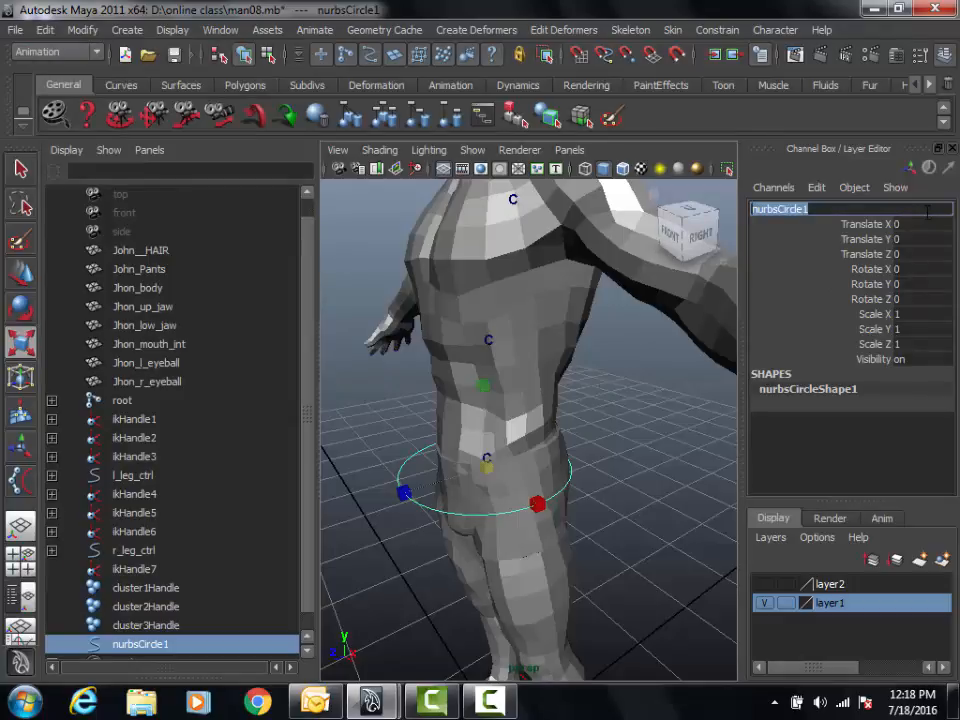
pyautogui.write('low_spine_ctrl')
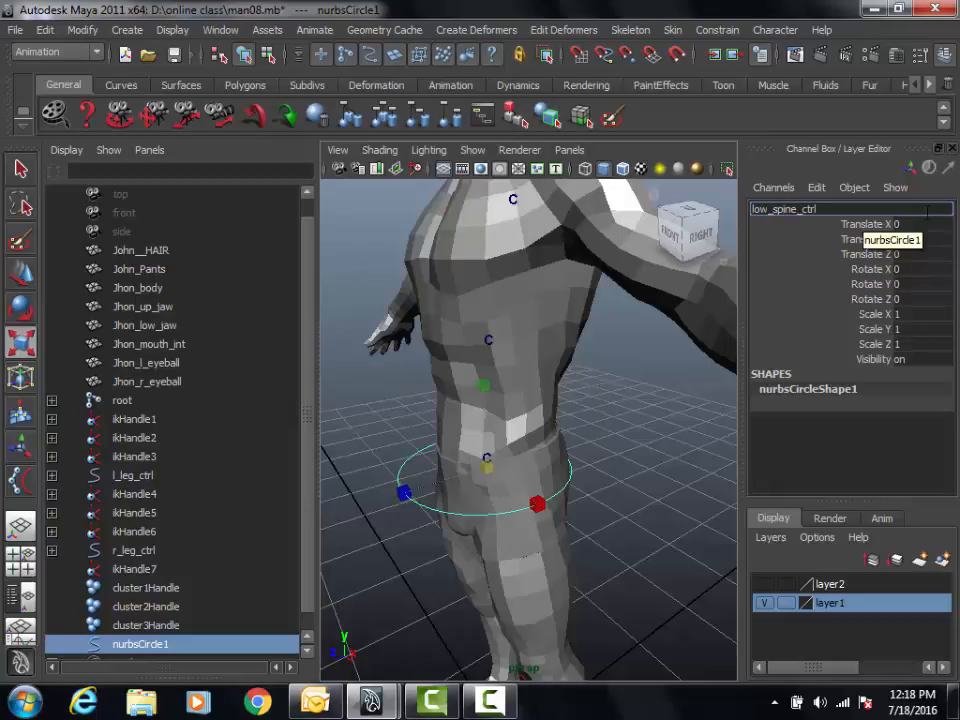
pyautogui.press('Return')
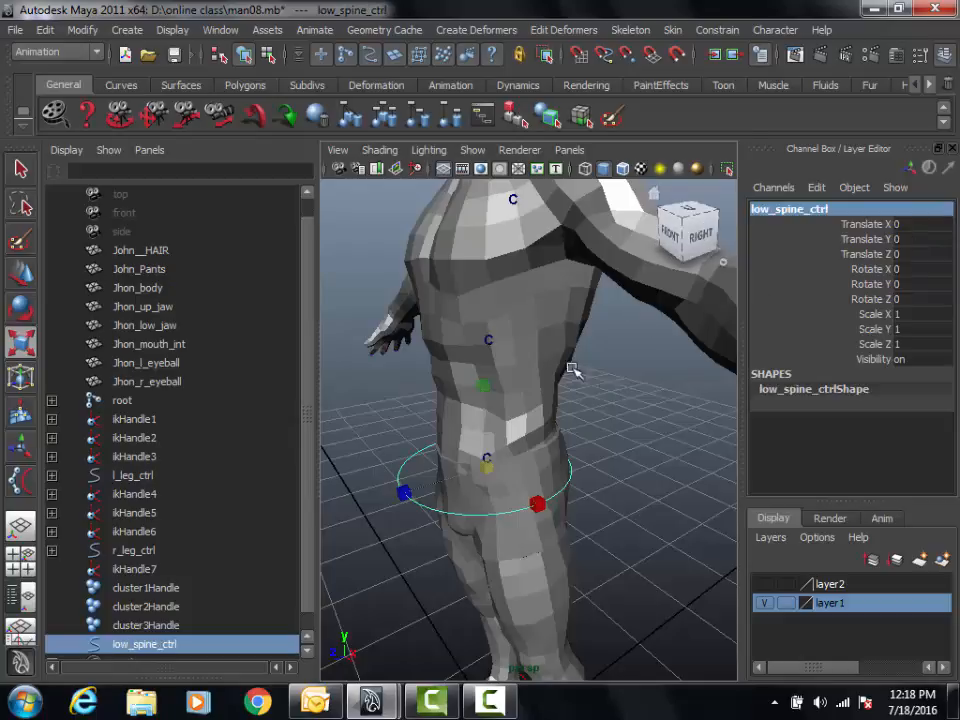
# Open the Attribute Editor for low_spine_ctrl and expand the perspective view to replace the Outliner.
pyautogui.keyDown('alt'); pyautogui.moveTo(568, 380); pyautogui.dragTo(585, 396); pyautogui.keyUp('alt')
pyautogui.keyDown('alt'); pyautogui.moveTo(585, 396); pyautogui.dragTo(636, 416, button='right'); pyautogui.keyUp('alt')
pyautogui.keyDown('alt'); pyautogui.moveTo(636, 416); pyautogui.dragTo(626, 435); pyautogui.keyUp('alt')
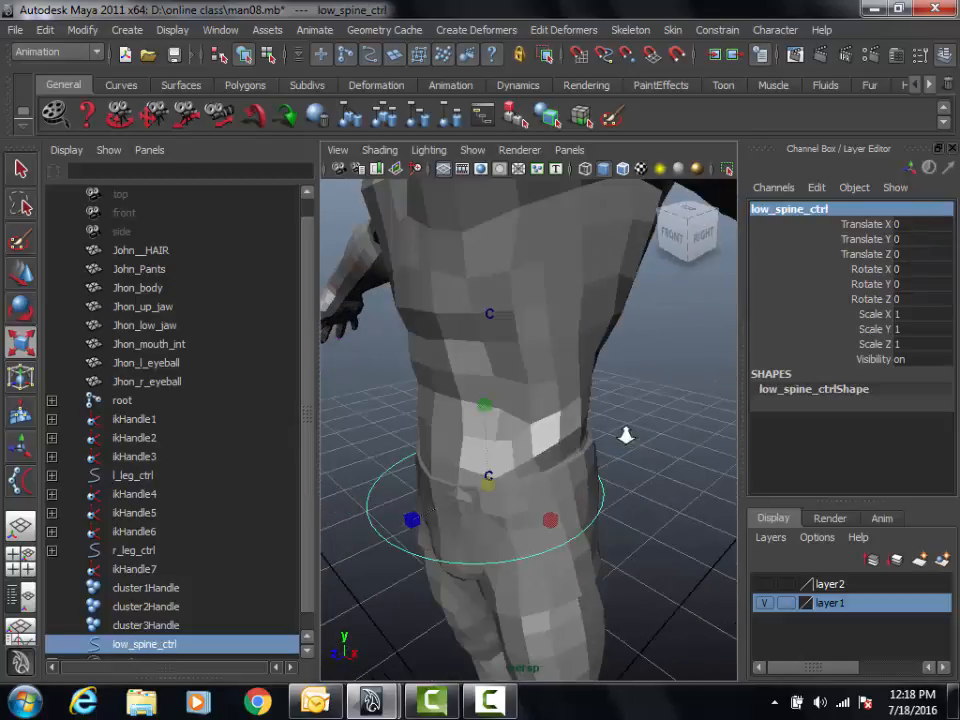
pyautogui.click(897, 58)
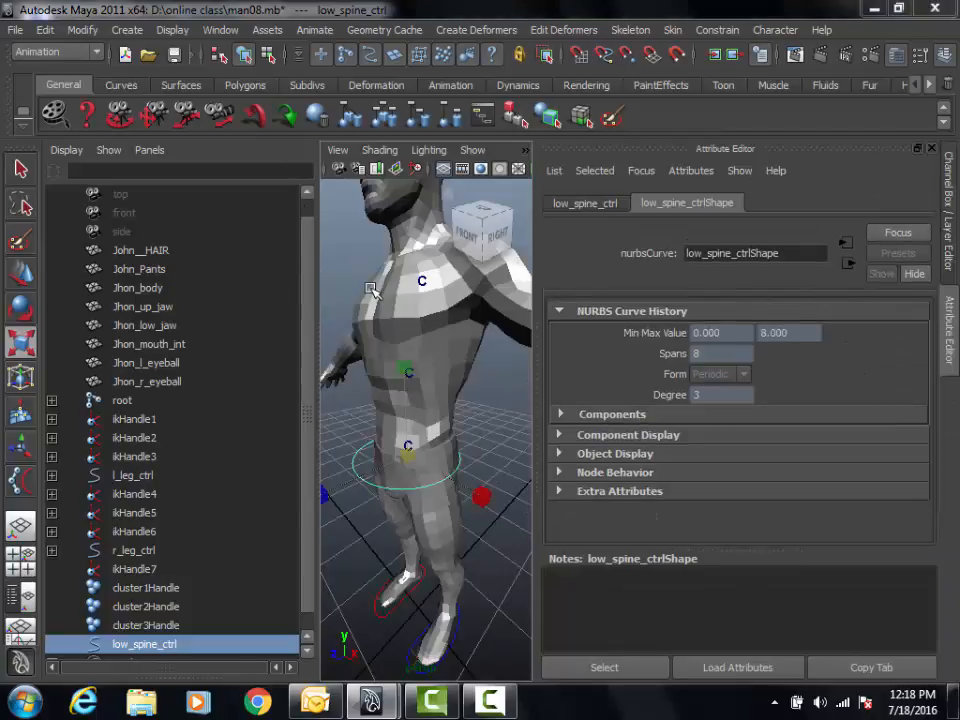
pyautogui.press('space')
pyautogui.keyDown('alt'); pyautogui.moveTo(332, 394); pyautogui.dragTo(390, 412, button='middle'); pyautogui.keyUp('alt')
pyautogui.keyDown('alt'); pyautogui.moveTo(390, 412); pyautogui.dragTo(349, 407, button='right'); pyautogui.keyUp('alt')
pyautogui.moveTo(349, 407)
pyautogui.keyDown('alt'); pyautogui.mouseDown()
pyautogui.moveTo(369, 386)
pyautogui.moveTo(359, 402)
pyautogui.mouseUp(); pyautogui.keyUp('alt')
pyautogui.keyDown('alt'); pyautogui.moveTo(359, 402); pyautogui.dragTo(330, 404, button='right'); pyautogui.keyUp('alt')
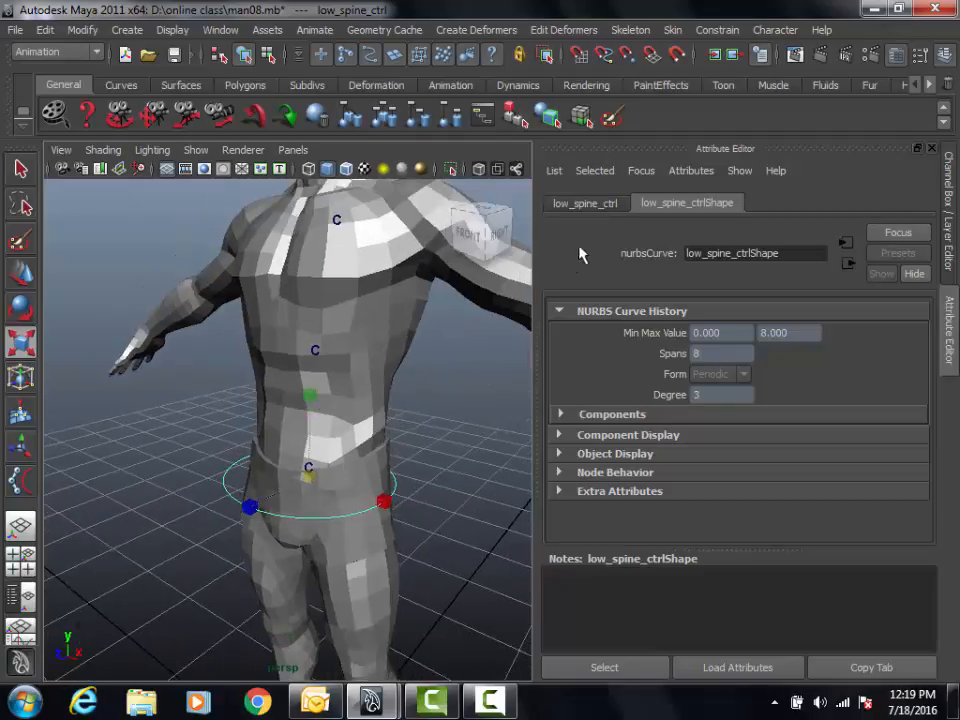
# Enable drawing overrides on low_spine_ctrlShape, set its color to yellow, and close the Attribute Editor.
pyautogui.click(560, 455)
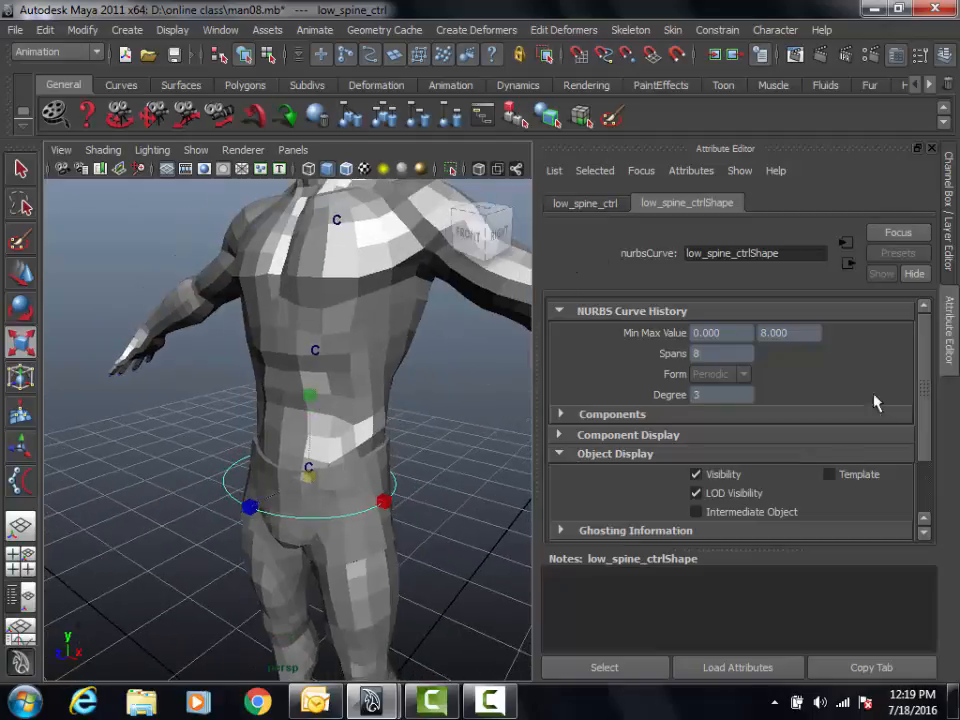
pyautogui.scroll(-2, 866, 461)
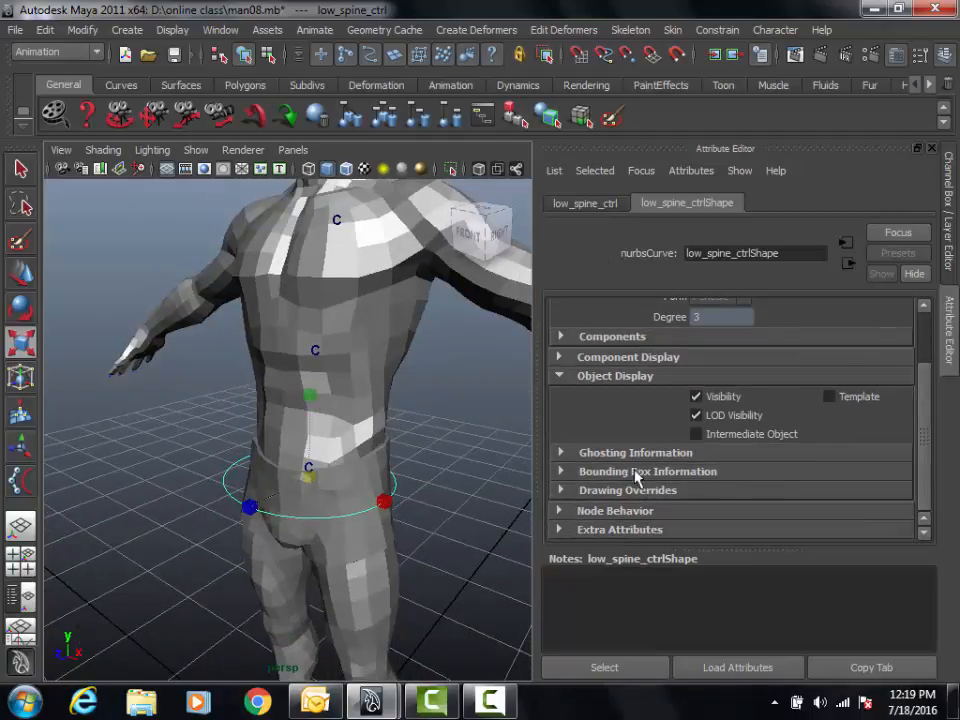
pyautogui.click(595, 491)
pyautogui.moveTo(918, 420); pyautogui.dragTo(930, 485)
pyautogui.click(774, 350)
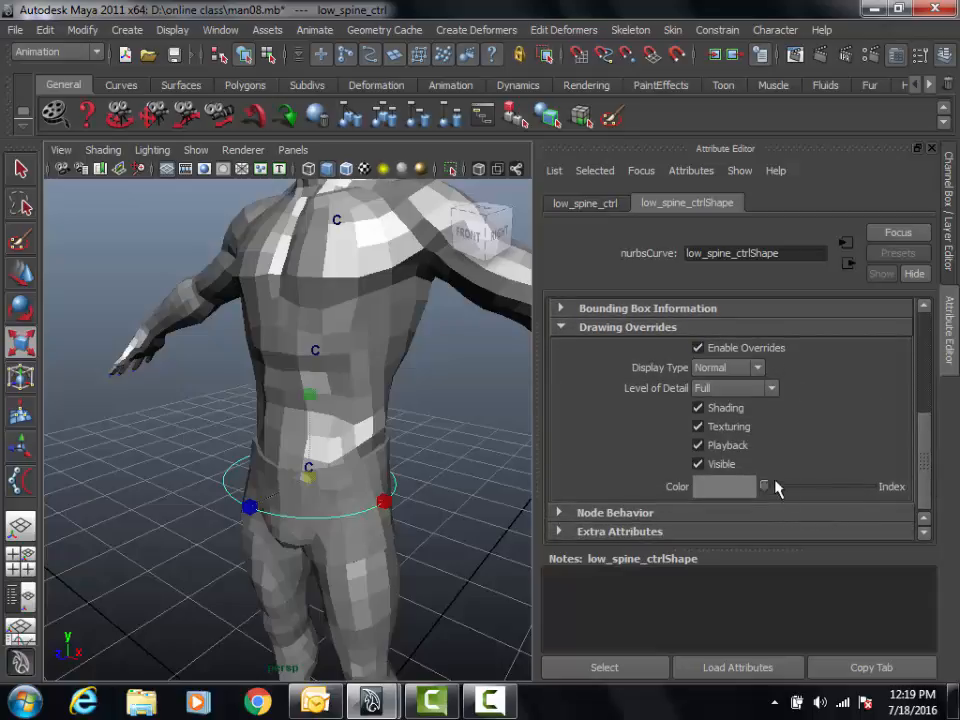
pyautogui.moveTo(776, 488)
pyautogui.mouseDown()
pyautogui.moveTo(857, 496)
pyautogui.moveTo(770, 494)
pyautogui.moveTo(827, 504)
pyautogui.mouseUp()
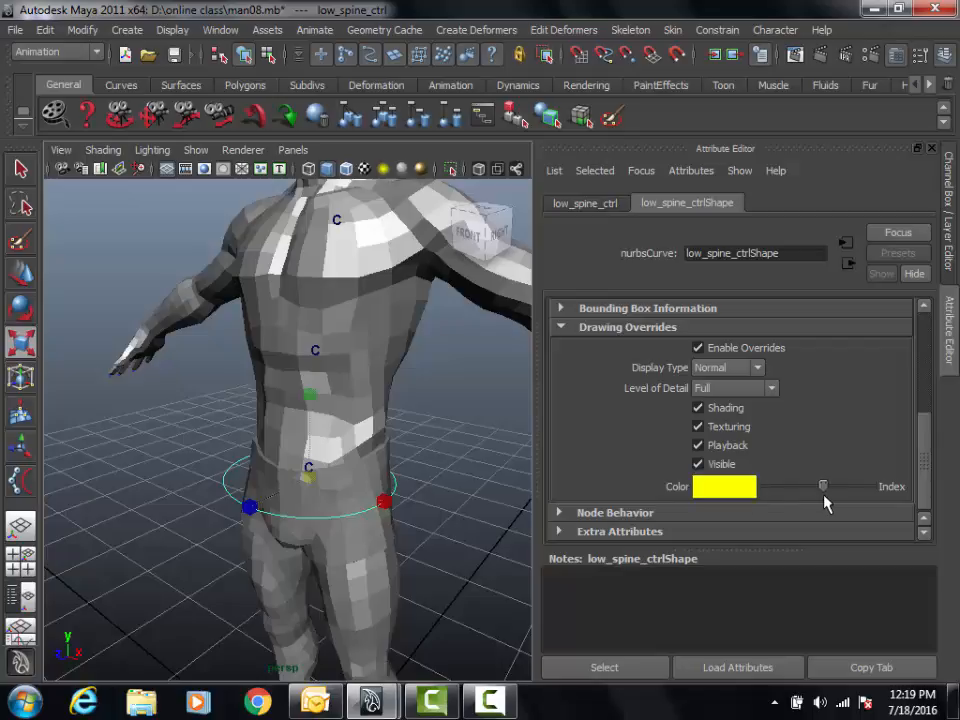
pyautogui.click(932, 148)
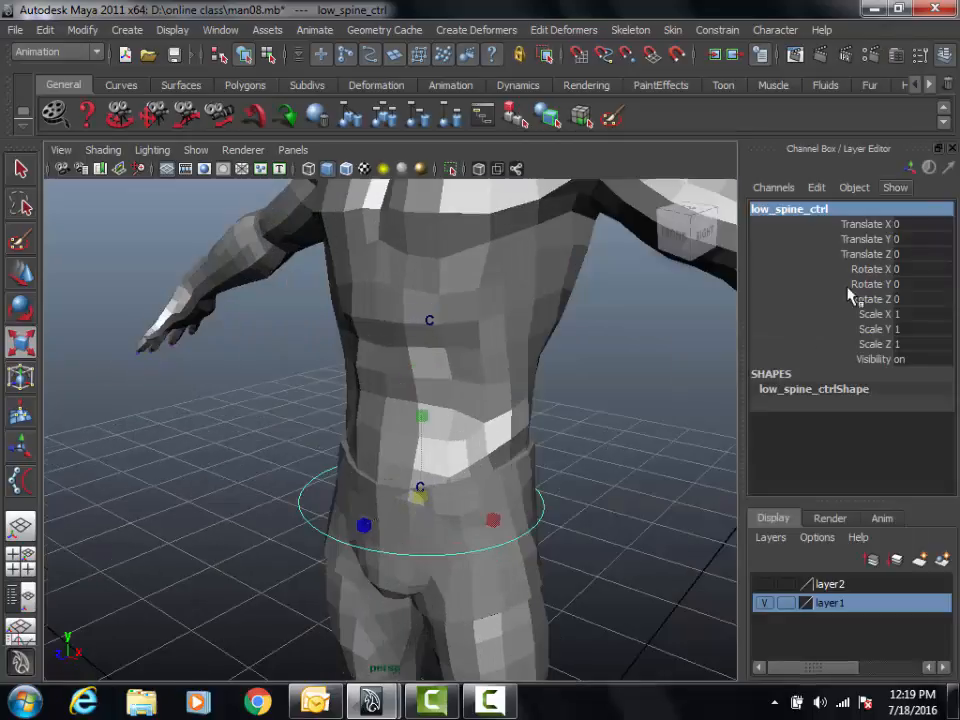
# Deselect the hip control curve and examine its color and placement on the character from near and far.
pyautogui.click(431, 439)
pyautogui.moveTo(431, 439)
pyautogui.keyDown('alt'); pyautogui.mouseDown(button='right')
pyautogui.moveTo(115, 455)
pyautogui.moveTo(435, 459)
pyautogui.moveTo(22, 468)
pyautogui.mouseUp(button='right'); pyautogui.keyUp('alt')
pyautogui.moveTo(380, 470)
pyautogui.keyDown('alt'); pyautogui.mouseDown(button='right')
pyautogui.moveTo(60, 470)
pyautogui.moveTo(101, 480)
pyautogui.moveTo(62, 484)
pyautogui.moveTo(126, 487)
pyautogui.mouseUp(button='right'); pyautogui.keyUp('alt')
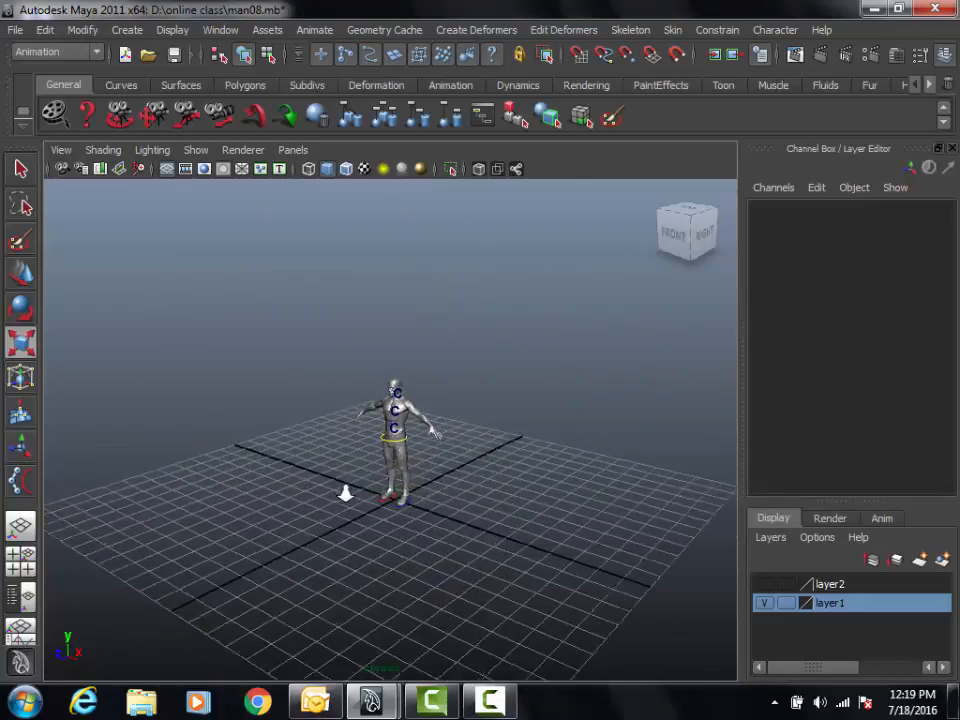
pyautogui.keyDown('alt'); pyautogui.moveTo(246, 497); pyautogui.dragTo(176, 495, button='right'); pyautogui.keyUp('alt')
pyautogui.keyDown('alt'); pyautogui.moveTo(249, 492); pyautogui.dragTo(864, 516, button='right'); pyautogui.keyUp('alt')
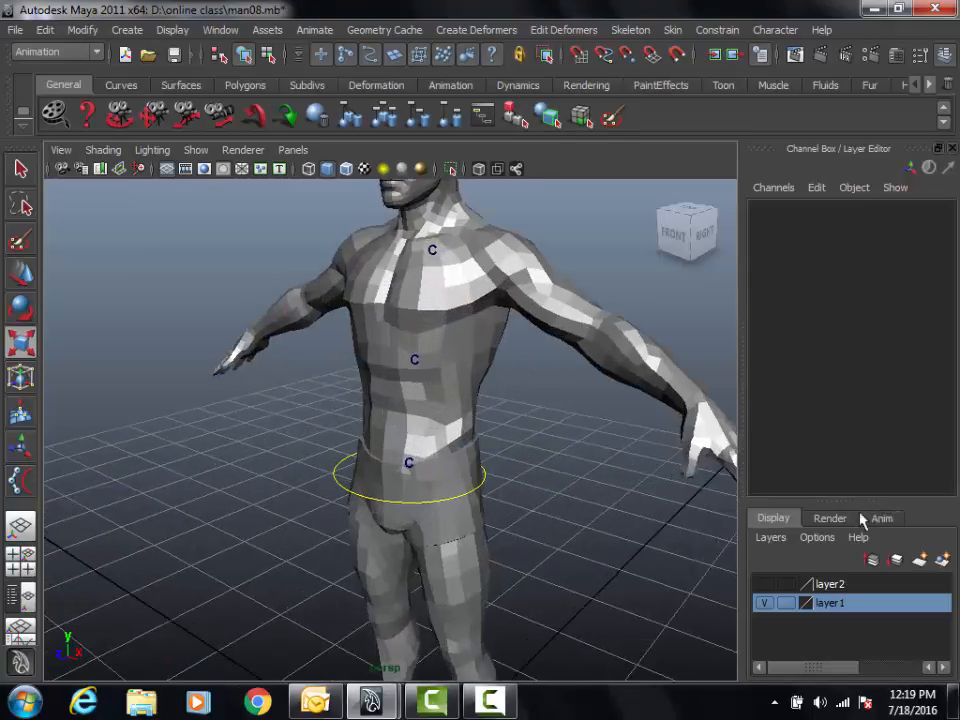
pyautogui.keyDown('alt'); pyautogui.moveTo(864, 516); pyautogui.dragTo(487, 515); pyautogui.keyUp('alt')
# Try moving low_spine_ctrl backward along Z to about -0.106.
pyautogui.press('w')
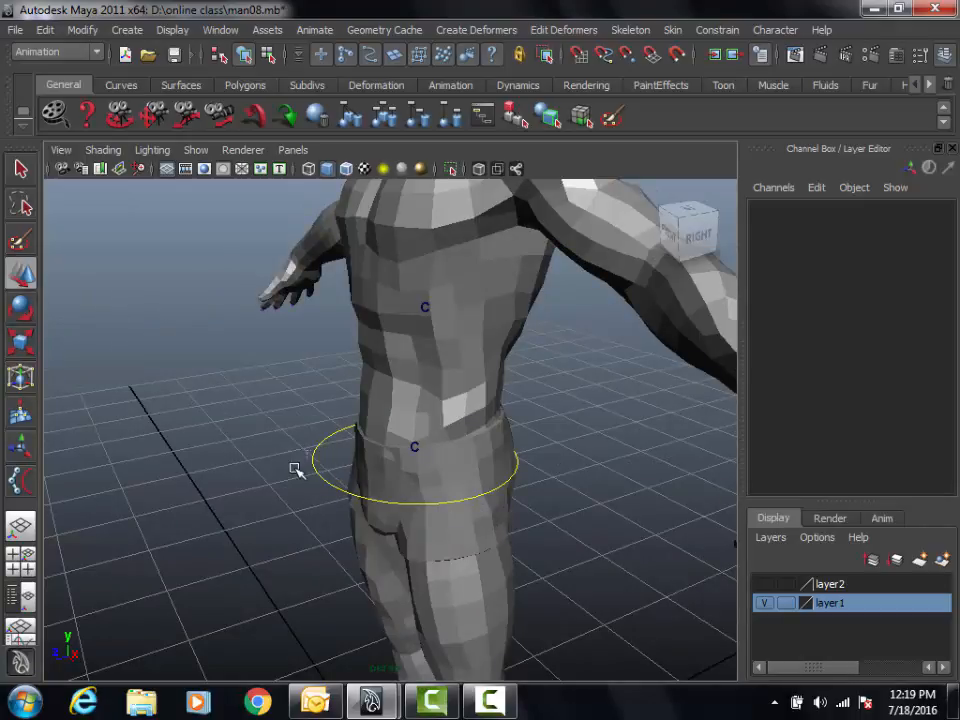
pyautogui.click(305, 465)
pyautogui.keyDown('alt'); pyautogui.moveTo(354, 456); pyautogui.dragTo(453, 472); pyautogui.keyUp('alt')
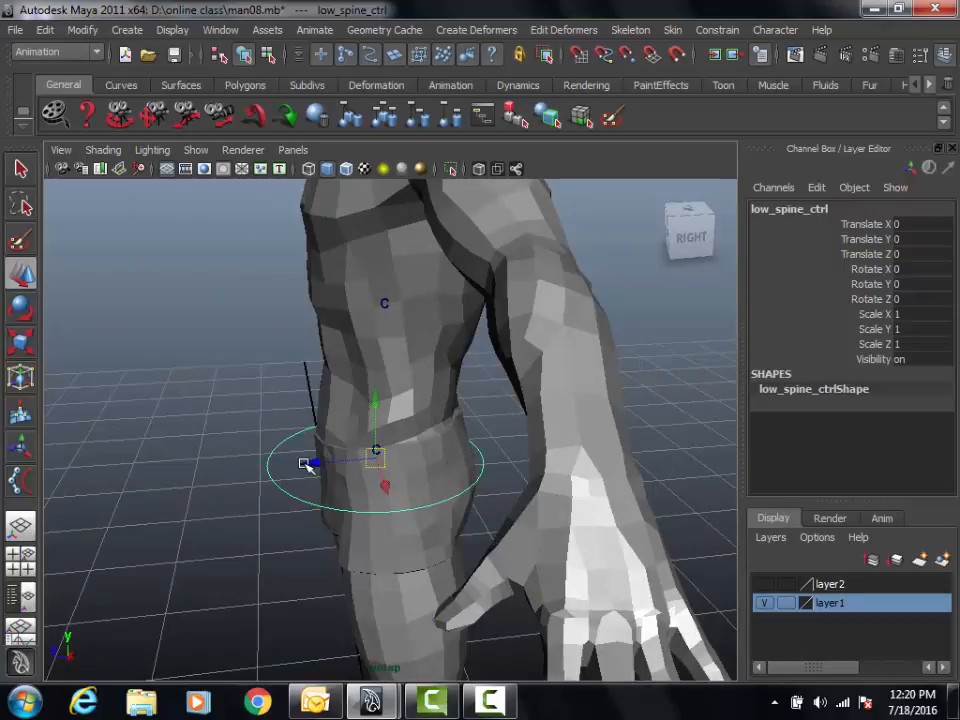
pyautogui.moveTo(307, 463); pyautogui.dragTo(326, 464)
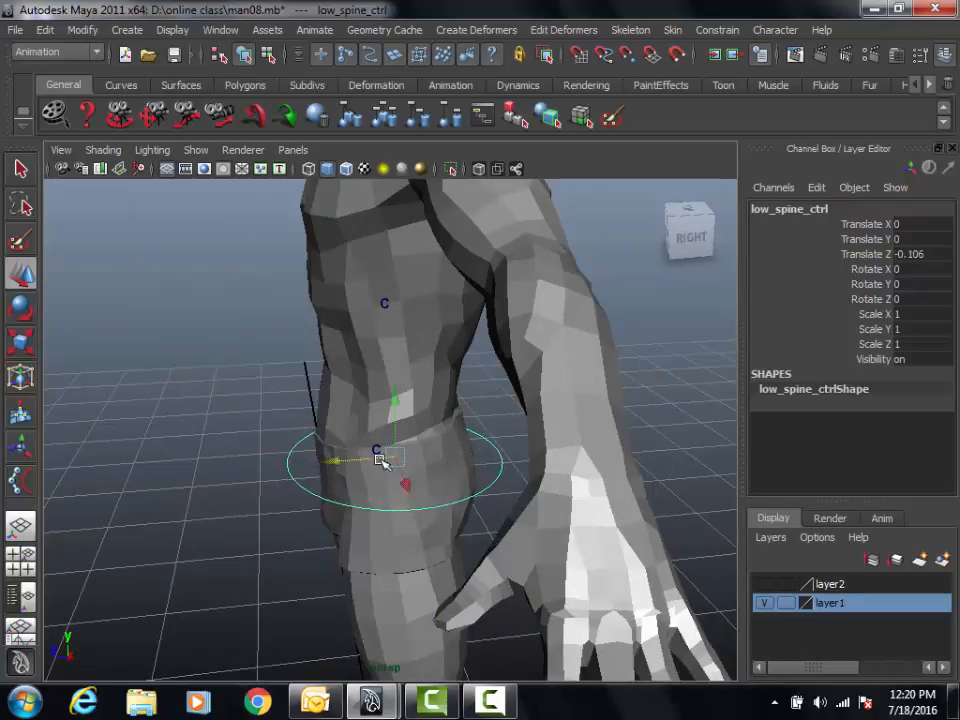
# Hide layer1 and compare the moved control's center with the lowest spine cluster and joints.
pyautogui.click(764, 603)
pyautogui.keyDown('alt'); pyautogui.moveTo(535, 442); pyautogui.dragTo(533, 543); pyautogui.keyUp('alt')
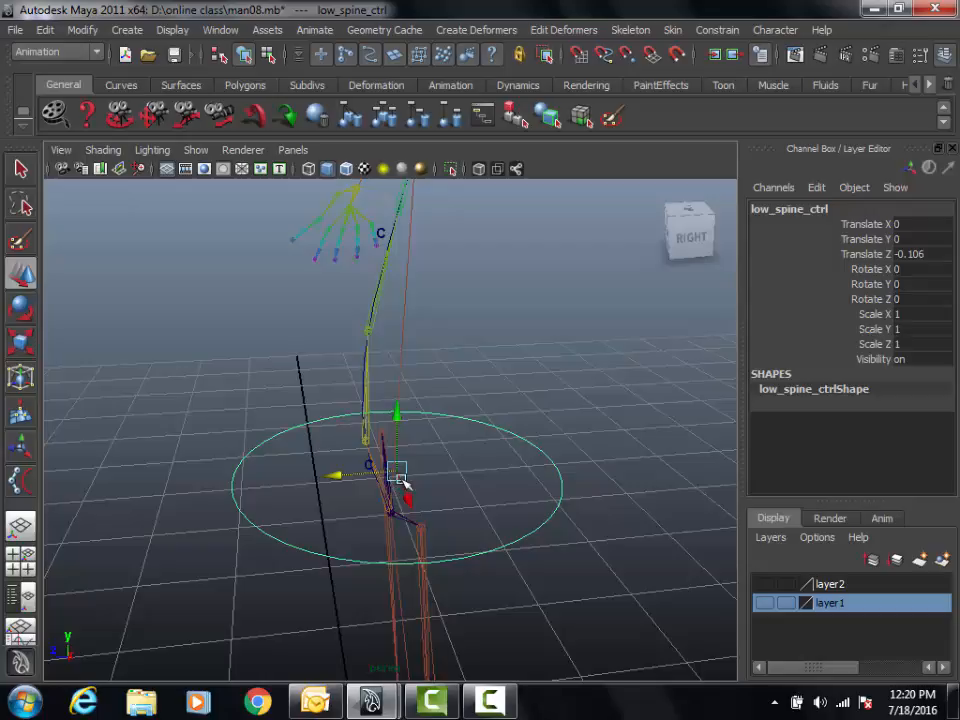
pyautogui.keyDown('alt'); pyautogui.moveTo(395, 478); pyautogui.dragTo(415, 503); pyautogui.keyUp('alt')
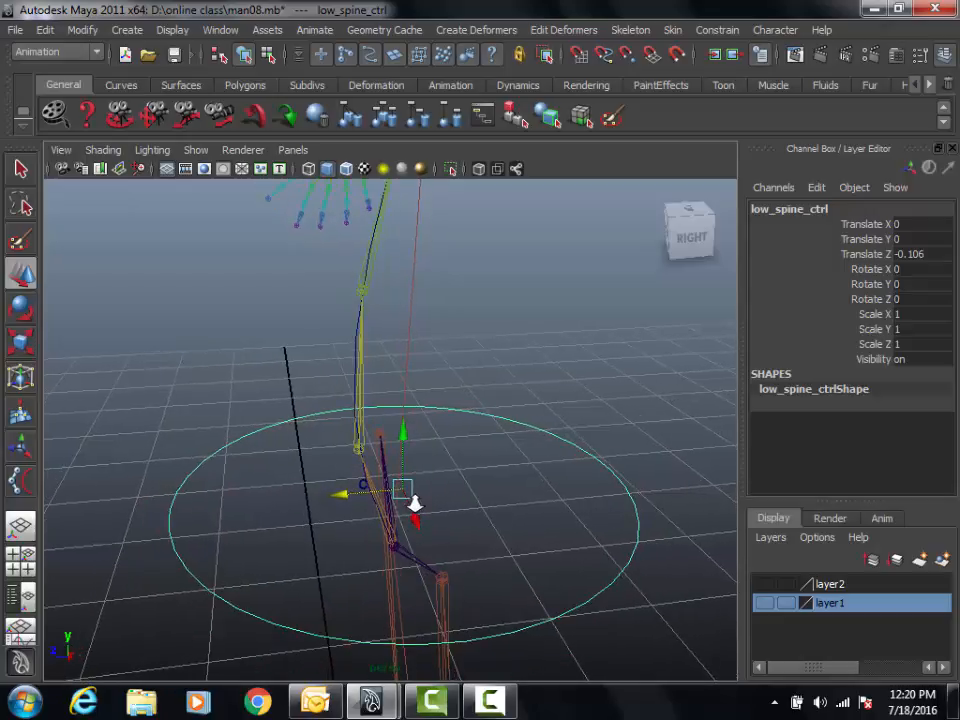
# Undo the hiding of layer1 and the backward move of low_spine_ctrl.
pyautogui.hotkey('ctrl', 'z')
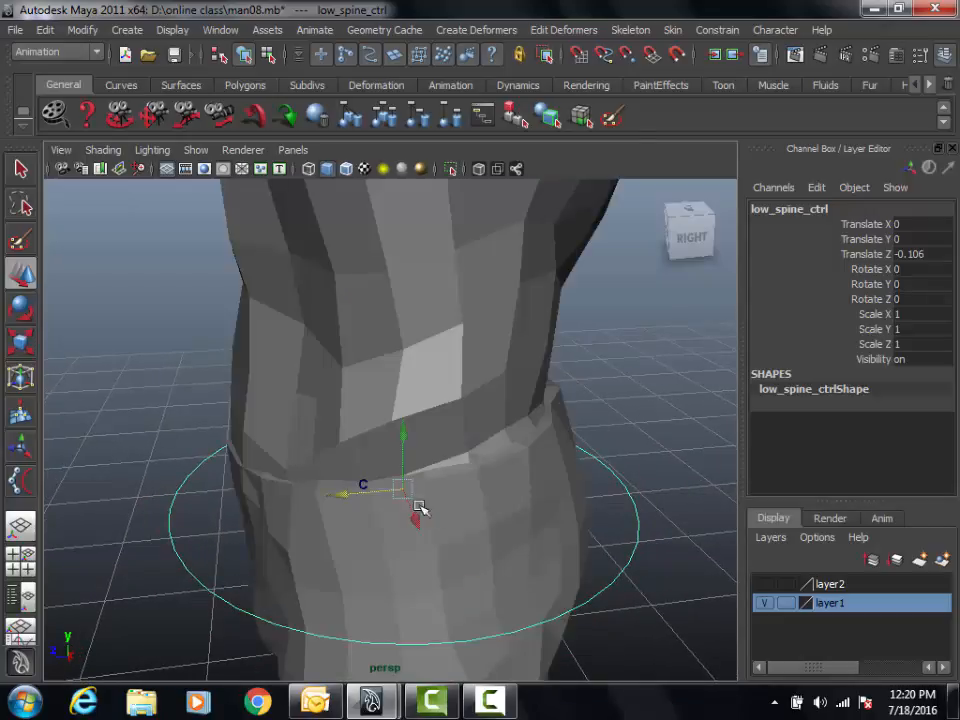
pyautogui.hotkey('ctrl', 'z')
pyautogui.keyDown('alt'); pyautogui.moveTo(315, 534); pyautogui.dragTo(330, 525); pyautogui.keyUp('alt')
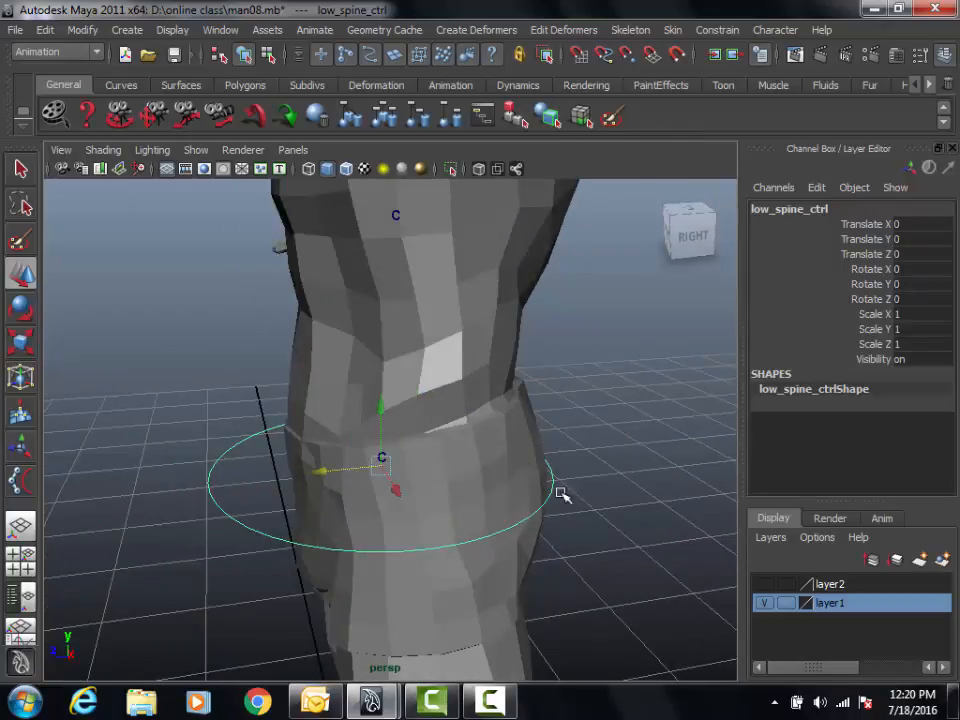
# Shift all control vertices of low_spine_ctrl backward along Z so the circle sits around the waist while its pivot stays put.
pyautogui.keyDown('alt'); pyautogui.moveTo(561, 497); pyautogui.dragTo(493, 501); pyautogui.keyUp('alt')
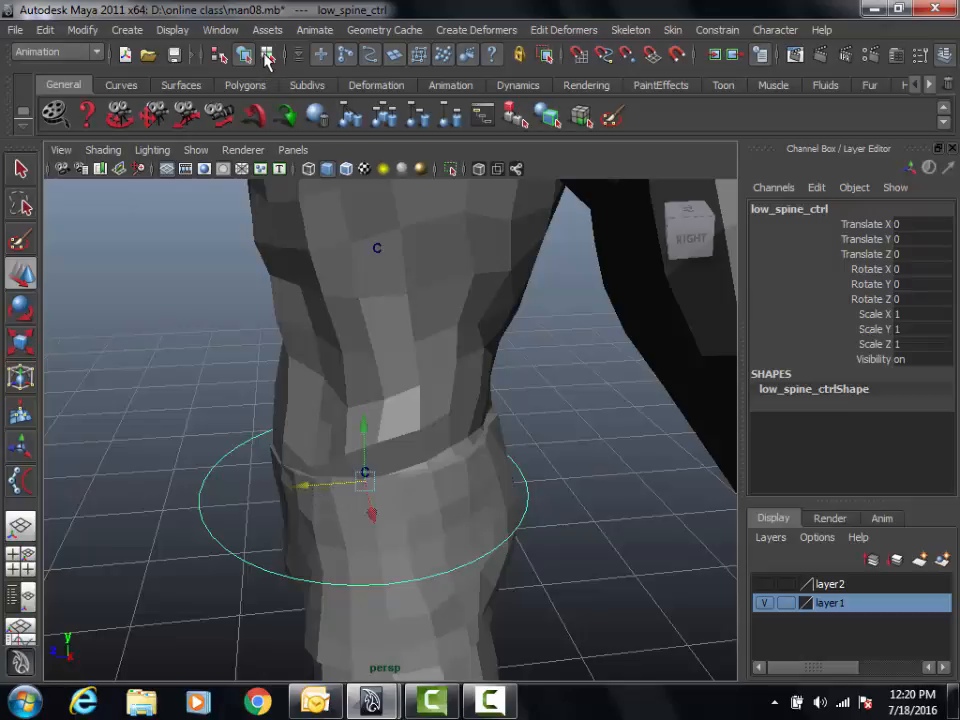
pyautogui.press('F8')
pyautogui.keyDown('alt'); pyautogui.moveTo(474, 424); pyautogui.dragTo(370, 430); pyautogui.keyUp('alt')
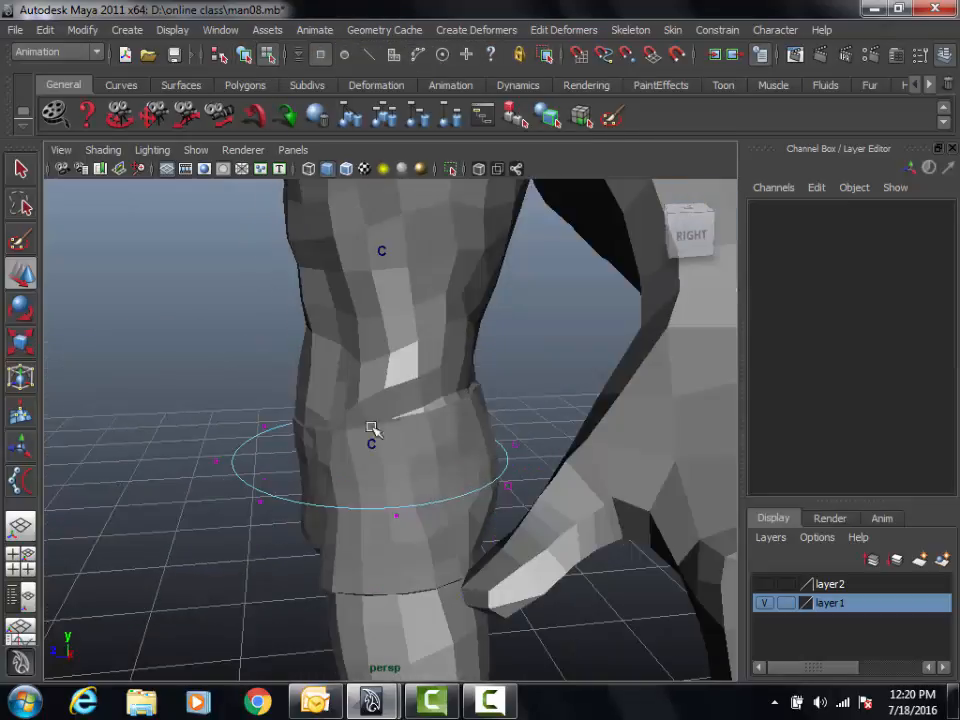
pyautogui.moveTo(158, 362); pyautogui.dragTo(347, 514)
pyautogui.moveTo(314, 478); pyautogui.dragTo(339, 480)
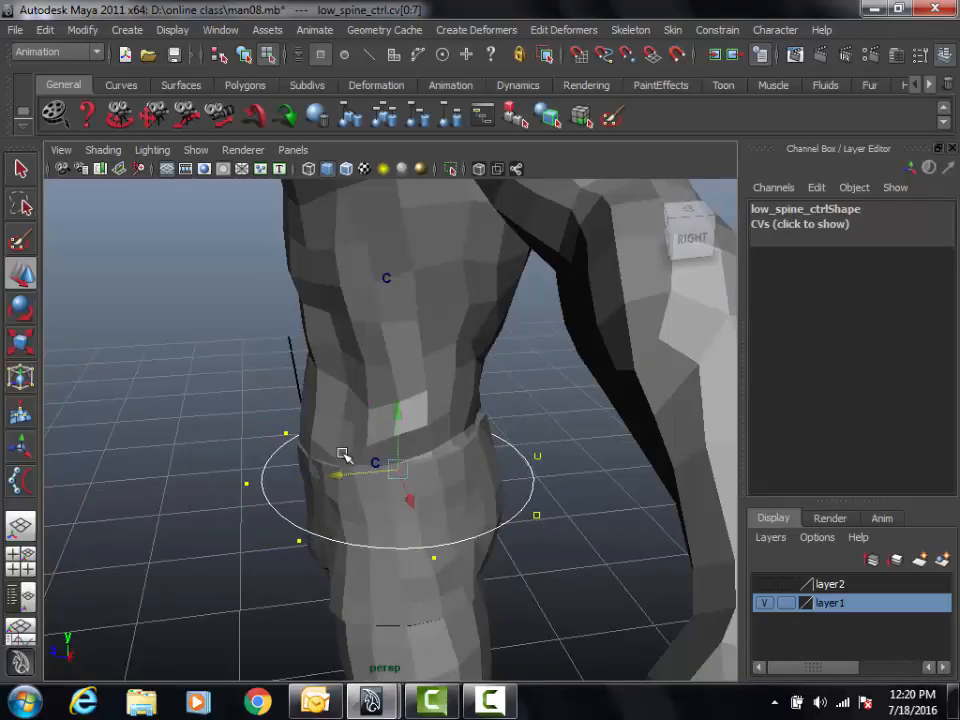
pyautogui.press('F8')
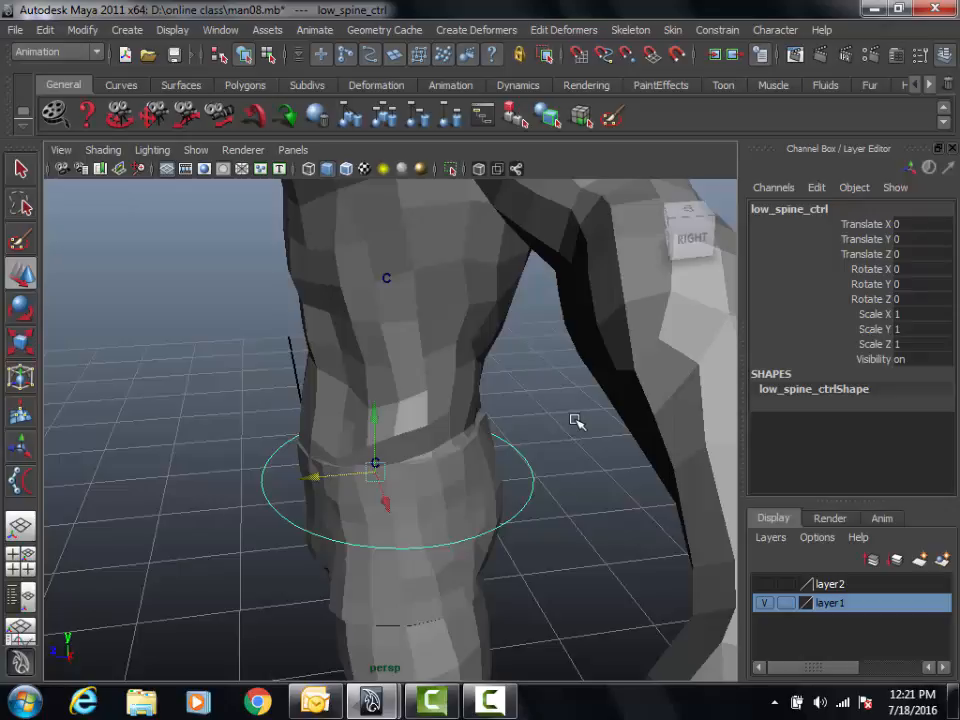
# Hide layer1, duplicate low_spine_ctrl, and snap the copy to the middle spine cluster at Translate Y 0.816, Z -0.051.
pyautogui.click(764, 603)
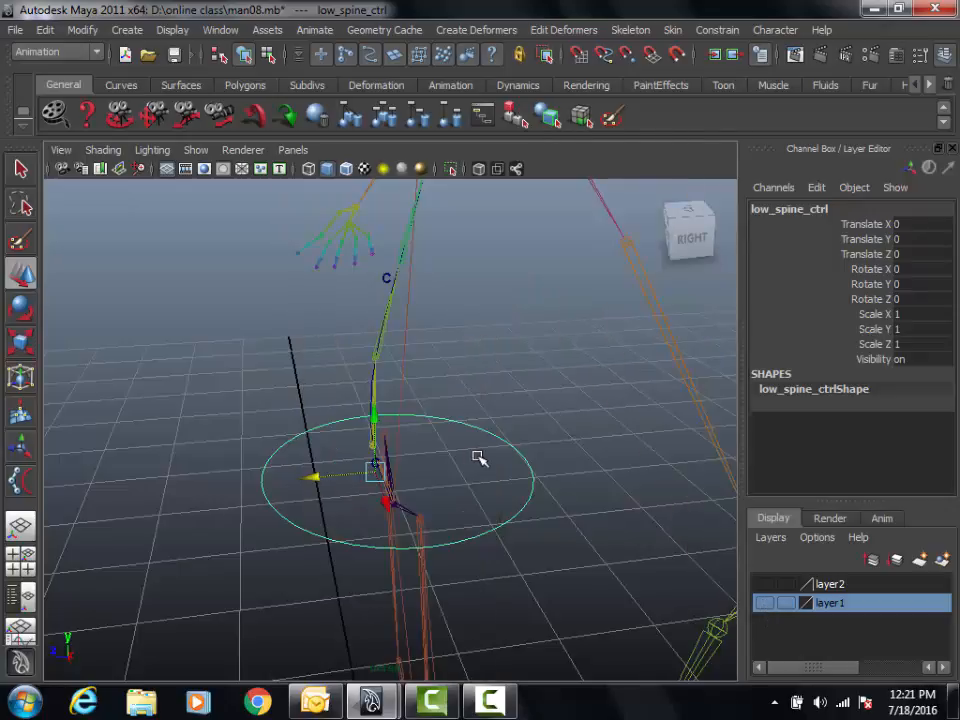
pyautogui.keyDown('alt'); pyautogui.moveTo(478, 457); pyautogui.dragTo(349, 499); pyautogui.keyUp('alt')
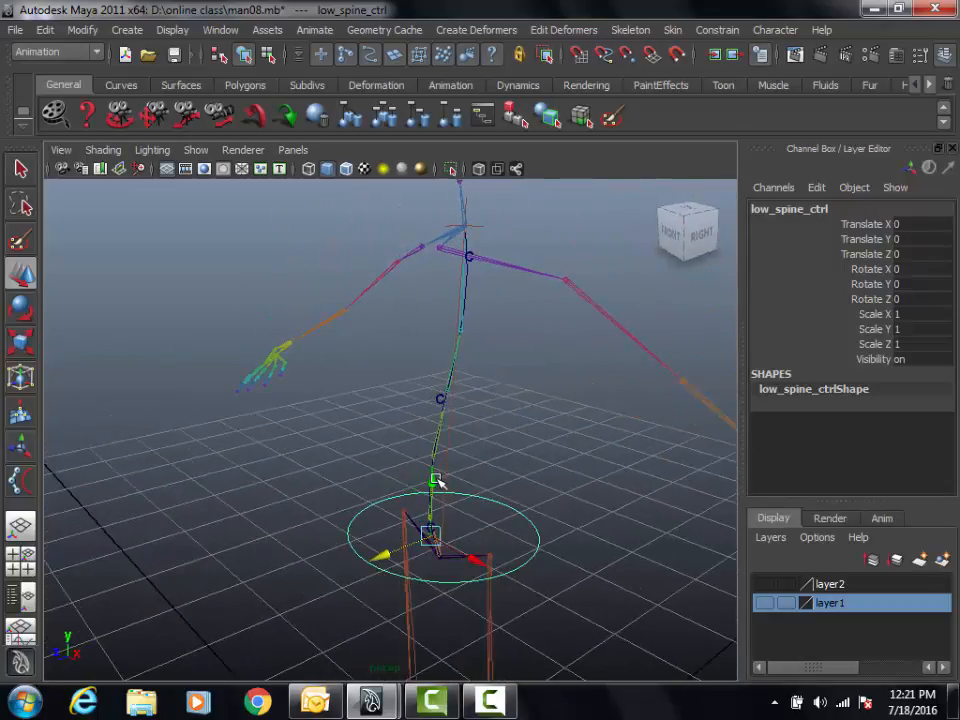
pyautogui.hotkey('ctrl', 'd')
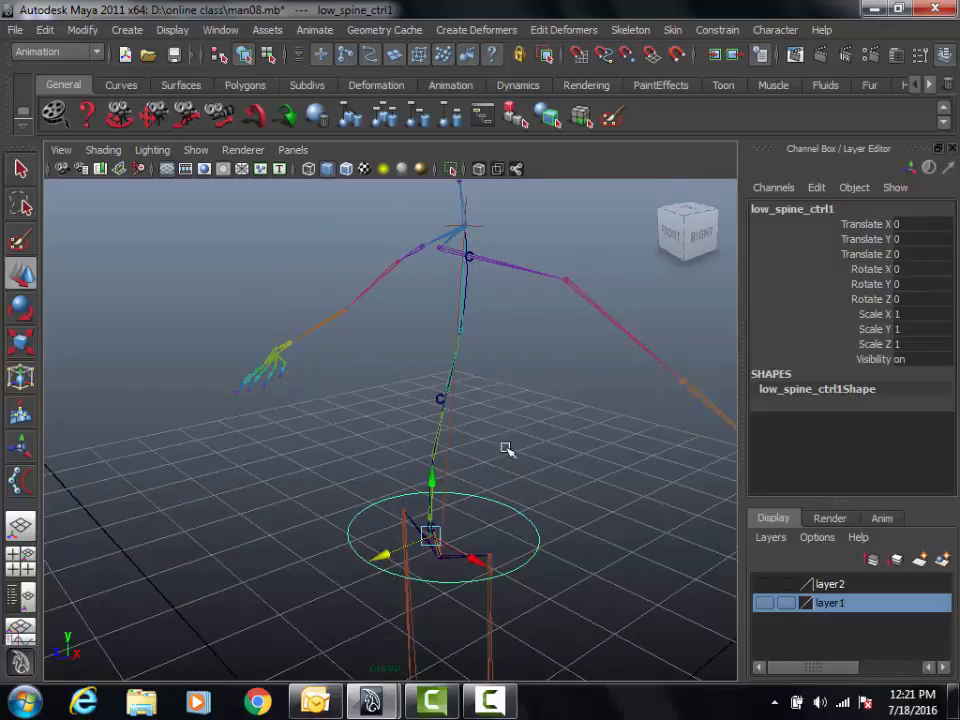
pyautogui.moveTo(484, 396); pyautogui.dragTo(435, 401, button='middle')
pyautogui.keyDown('alt'); pyautogui.moveTo(480, 420); pyautogui.dragTo(710, 427, button='right'); pyautogui.keyUp('alt')
pyautogui.keyDown('alt'); pyautogui.moveTo(615, 418); pyautogui.dragTo(482, 542, button='middle'); pyautogui.keyUp('alt')
pyautogui.keyDown('alt'); pyautogui.moveTo(550, 495); pyautogui.dragTo(208, 532, button='right'); pyautogui.keyUp('alt')
pyautogui.keyDown('alt'); pyautogui.moveTo(208, 532); pyautogui.dragTo(459, 507); pyautogui.keyUp('alt')
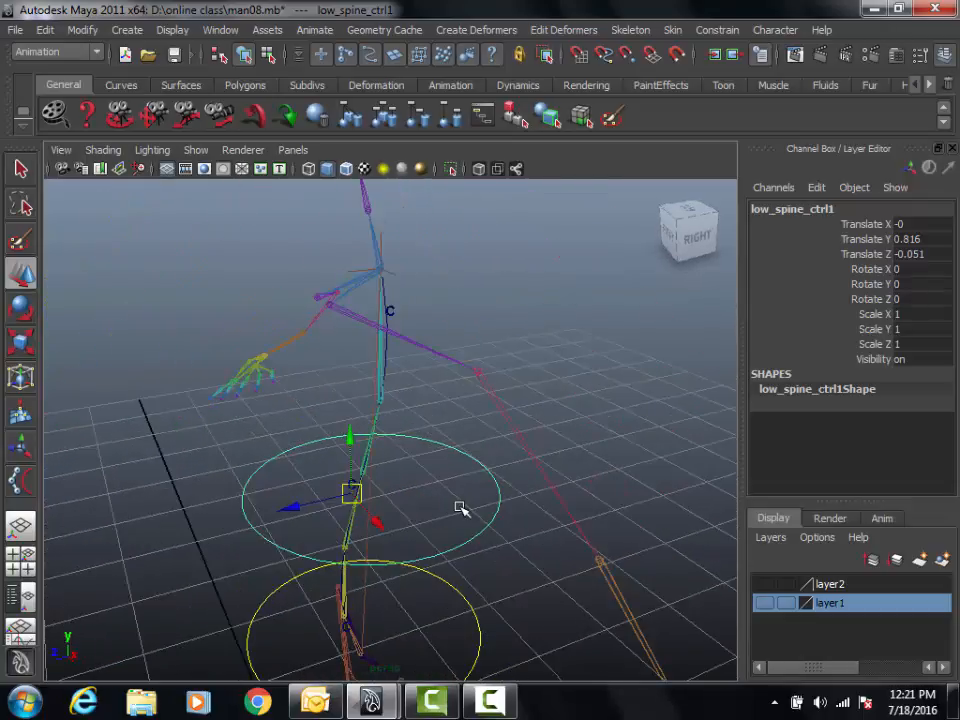
# Duplicate the middle circle and snap the copy to the top spine cluster at Translate Y 1.608, Z -0.249.
pyautogui.hotkey('ctrl', 'd')
pyautogui.press('v')
pyautogui.moveTo(389, 316)
pyautogui.mouseDown(button='middle')
pyautogui.moveTo(394, 300)
pyautogui.moveTo(405, 301)
pyautogui.mouseUp(button='middle')
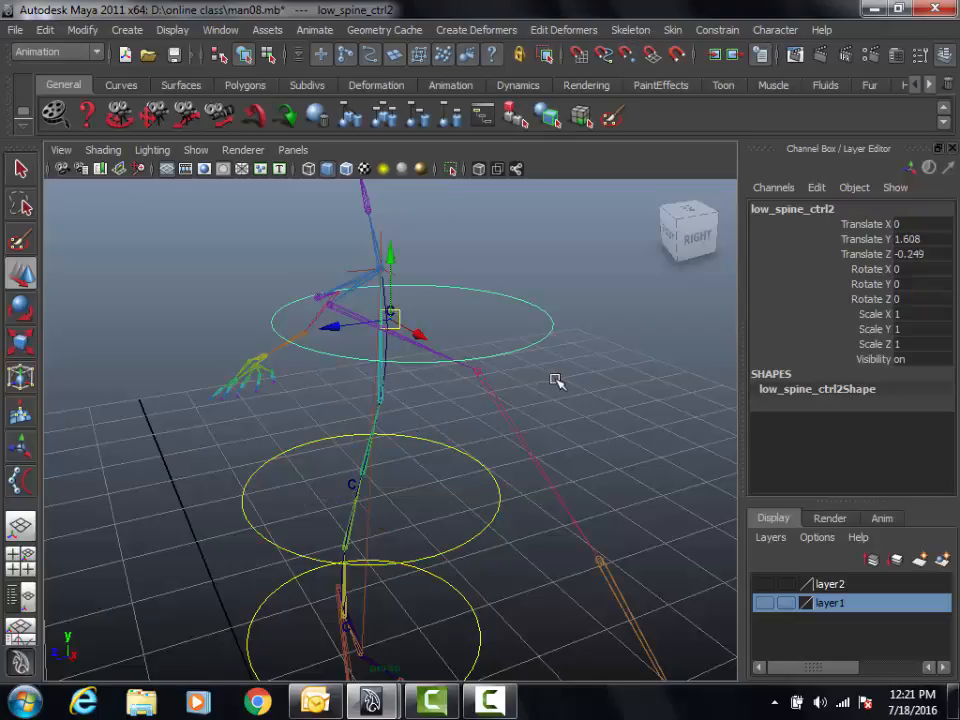
pyautogui.keyDown('alt'); pyautogui.moveTo(553, 381); pyautogui.dragTo(455, 405); pyautogui.keyUp('alt')
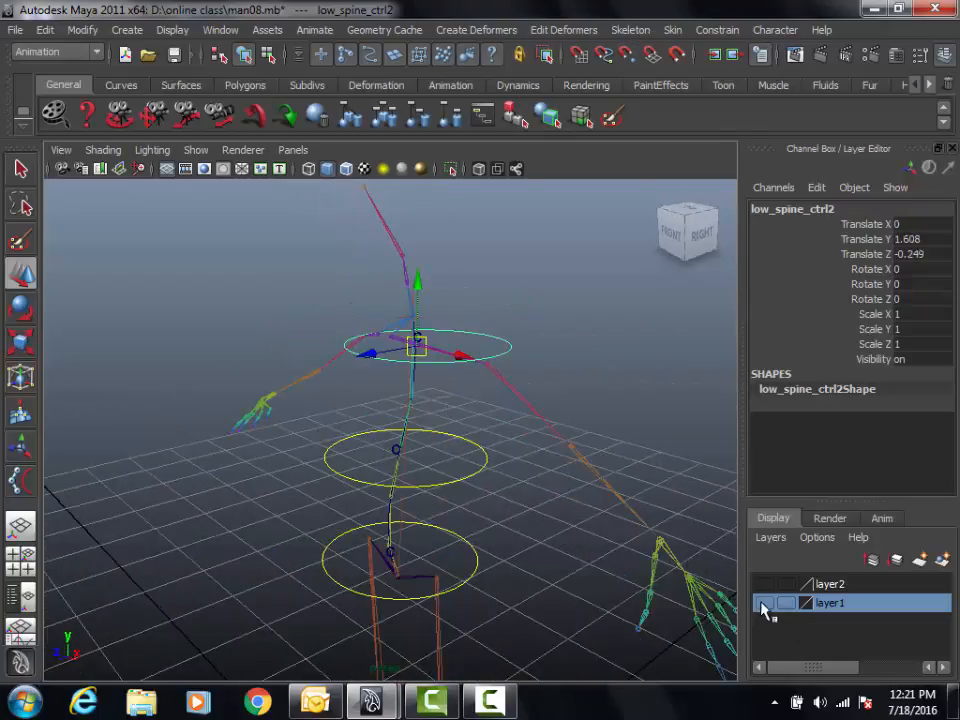
# Show layer1 and scale the middle spine circle uniformly to 0.937.
pyautogui.click(764, 603)
pyautogui.moveTo(540, 520)
pyautogui.keyDown('alt'); pyautogui.mouseDown()
pyautogui.moveTo(420, 519)
pyautogui.moveTo(545, 518)
pyautogui.moveTo(533, 513)
pyautogui.mouseUp(); pyautogui.keyUp('alt')
pyautogui.click(533, 490)
pyautogui.press('r')
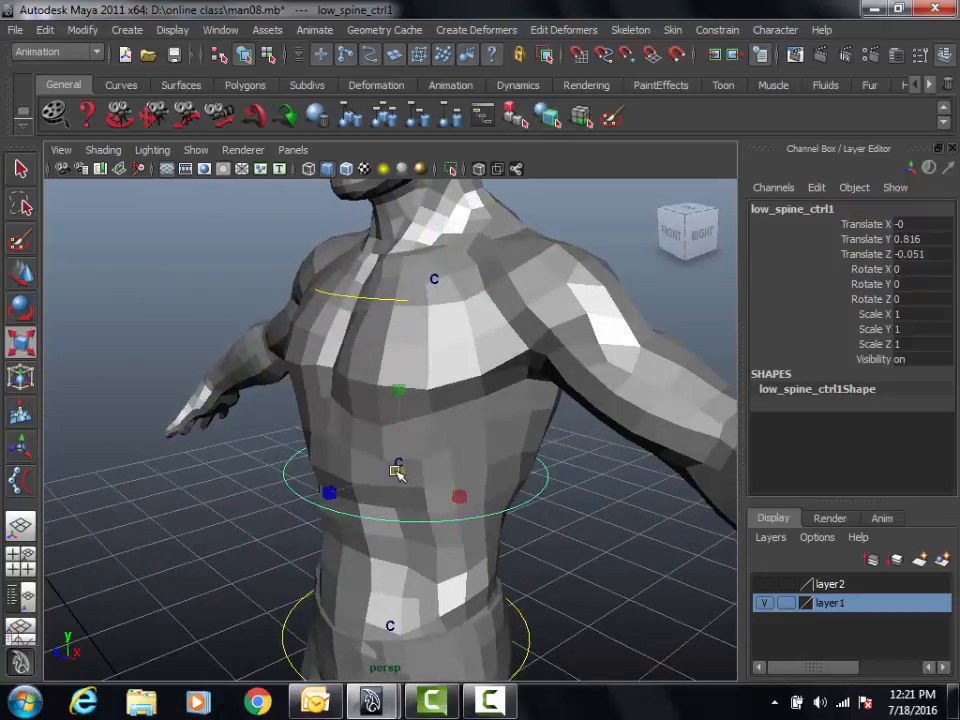
pyautogui.moveTo(396, 473); pyautogui.dragTo(493, 543)
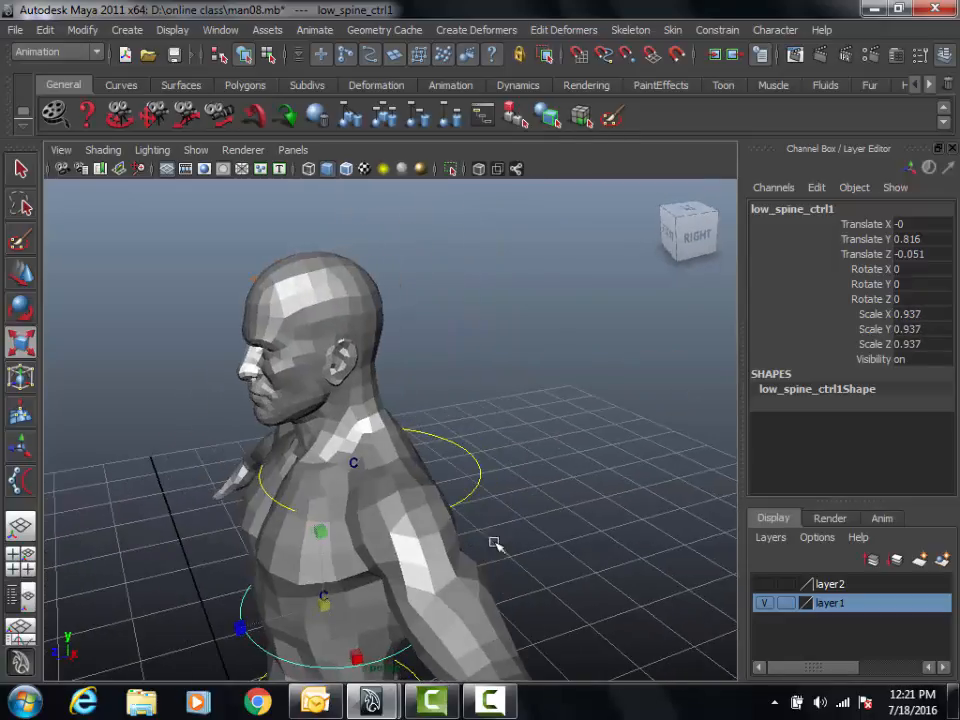
# Shift all control vertices of the top spine circle forward along Z around the chest, then return to object selection.
pyautogui.click(466, 468)
pyautogui.keyDown('alt'); pyautogui.moveTo(549, 506); pyautogui.dragTo(577, 488); pyautogui.keyUp('alt')
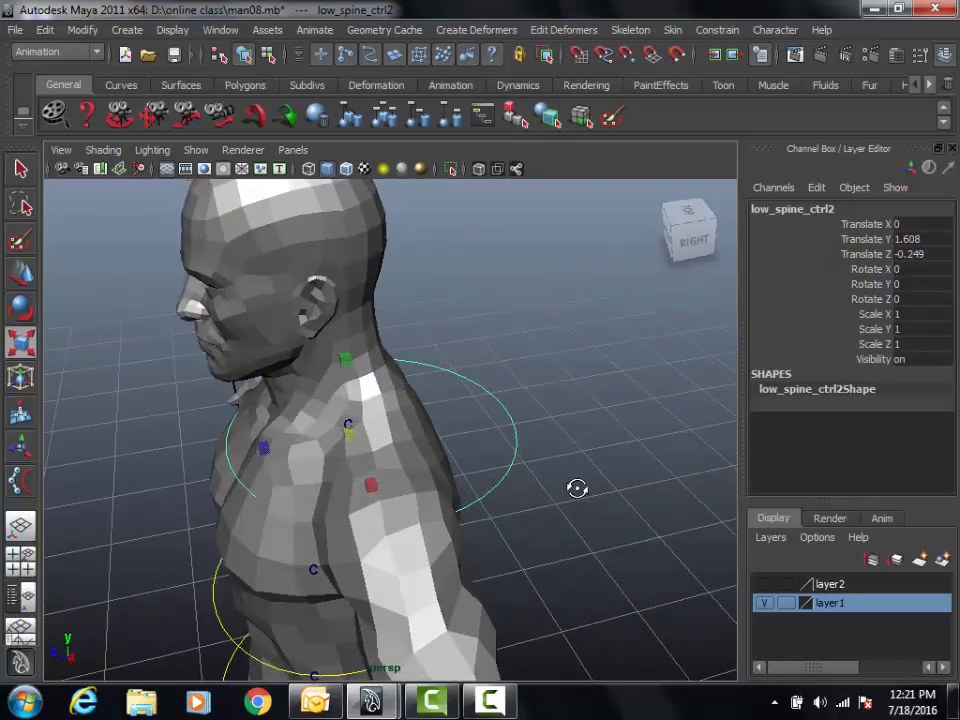
pyautogui.keyDown('alt'); pyautogui.moveTo(388, 471); pyautogui.dragTo(463, 469); pyautogui.keyUp('alt')
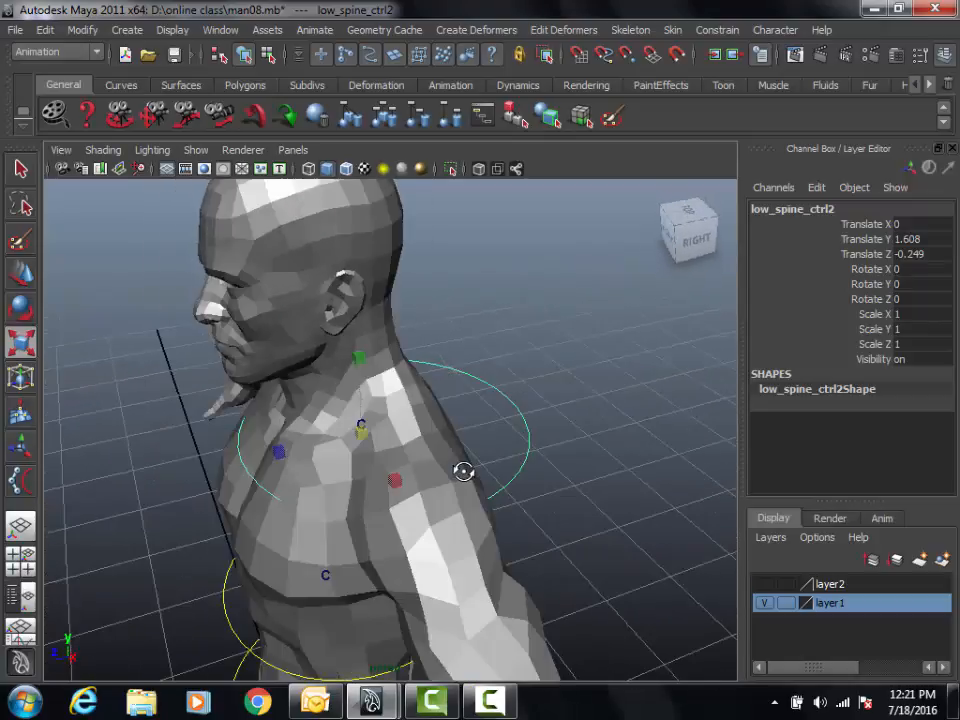
pyautogui.press('w')
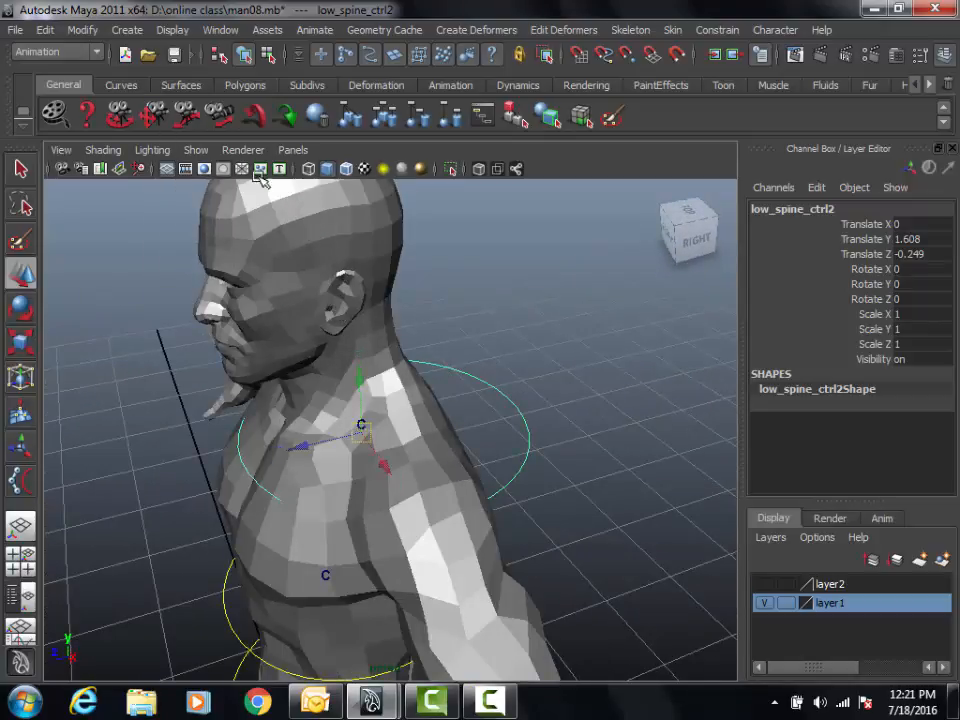
pyautogui.click(268, 56)
pyautogui.scroll(-3, 454, 434)
pyautogui.moveTo(153, 310); pyautogui.dragTo(640, 588)
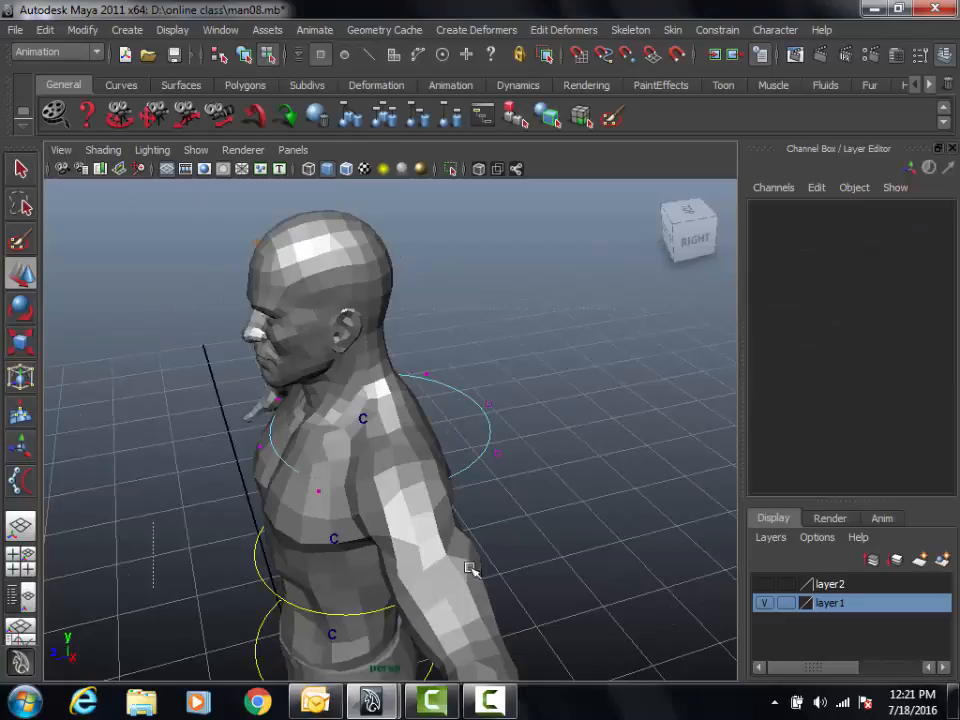
pyautogui.moveTo(318, 433); pyautogui.dragTo(289, 441)
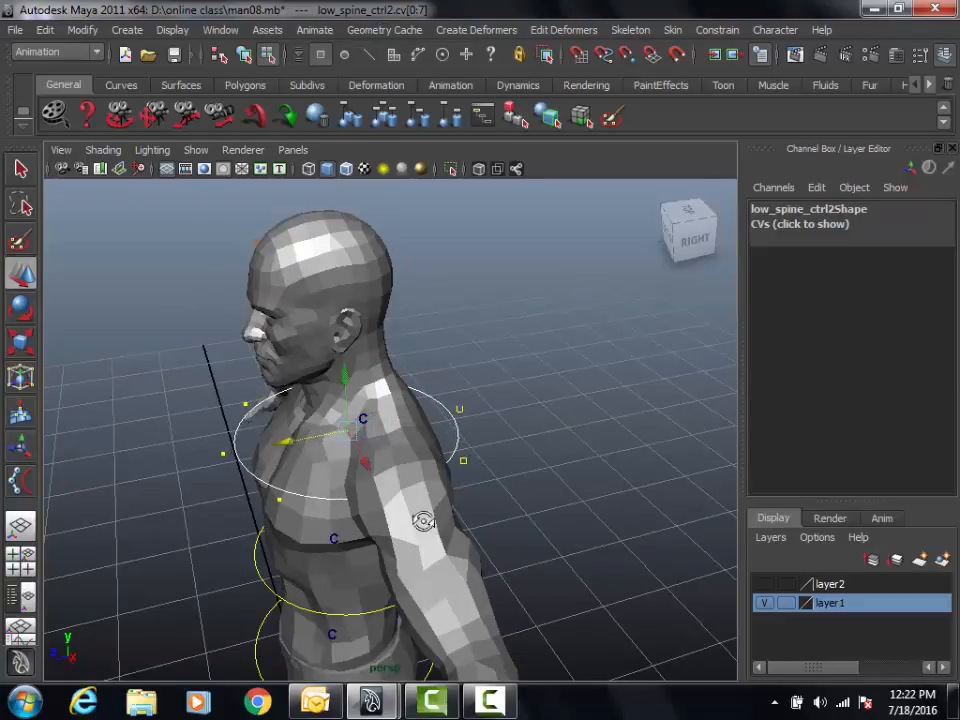
pyautogui.keyDown('alt'); pyautogui.moveTo(422, 518); pyautogui.dragTo(510, 430); pyautogui.keyUp('alt')
pyautogui.click(245, 56)
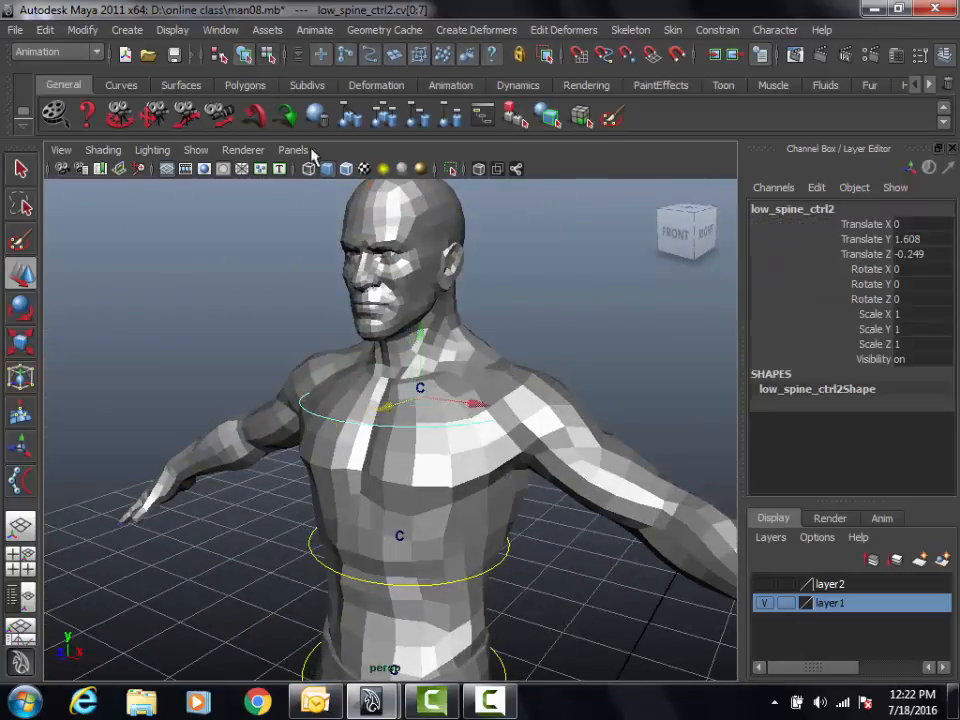
# Hide layer1 and freeze the transformations of the top spine circle.
pyautogui.keyDown('alt'); pyautogui.moveTo(529, 407); pyautogui.dragTo(529, 332, button='middle'); pyautogui.keyUp('alt')
pyautogui.keyDown('alt'); pyautogui.moveTo(529, 332); pyautogui.dragTo(475, 366); pyautogui.keyUp('alt')
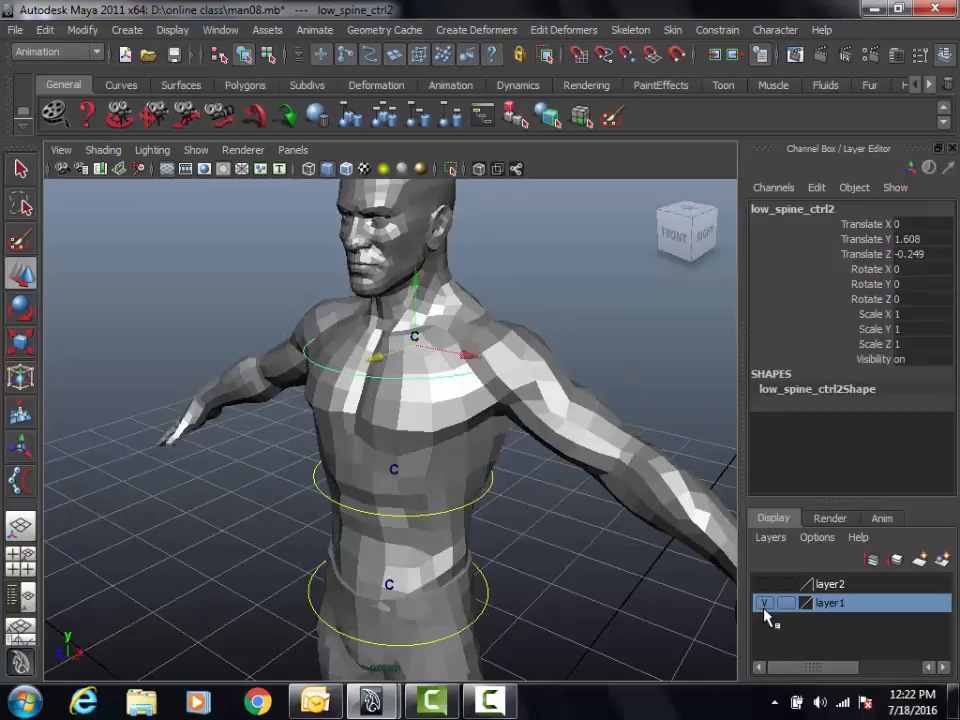
pyautogui.keyDown('alt'); pyautogui.moveTo(455, 517); pyautogui.dragTo(591, 568); pyautogui.keyUp('alt')
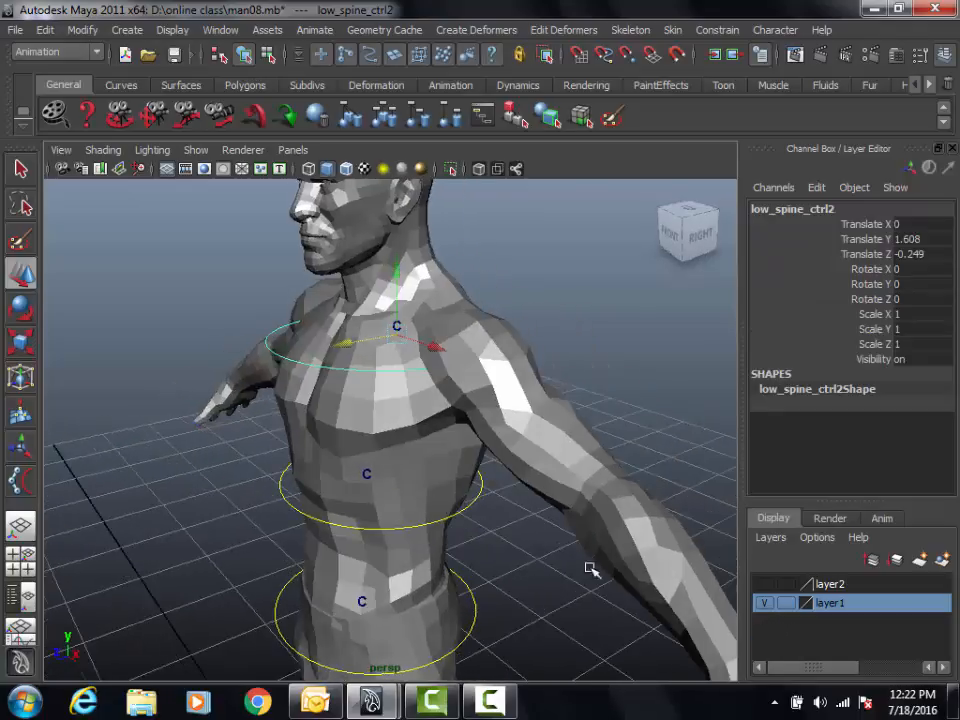
pyautogui.click(764, 603)
pyautogui.keyDown('alt'); pyautogui.moveTo(479, 465); pyautogui.dragTo(405, 500); pyautogui.keyUp('alt')
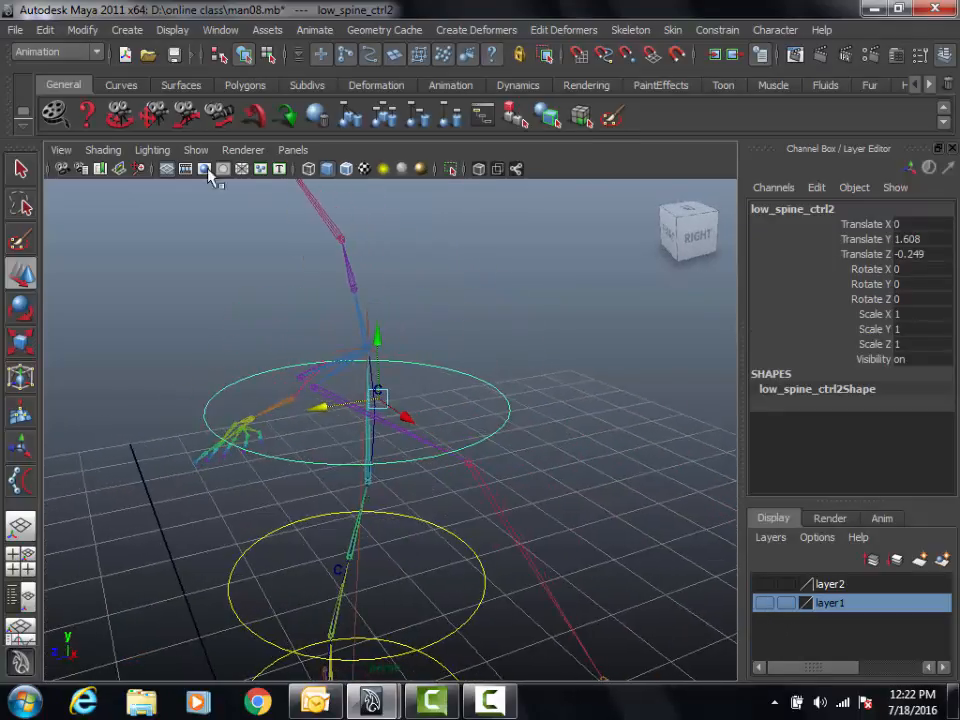
pyautogui.click(88, 31)
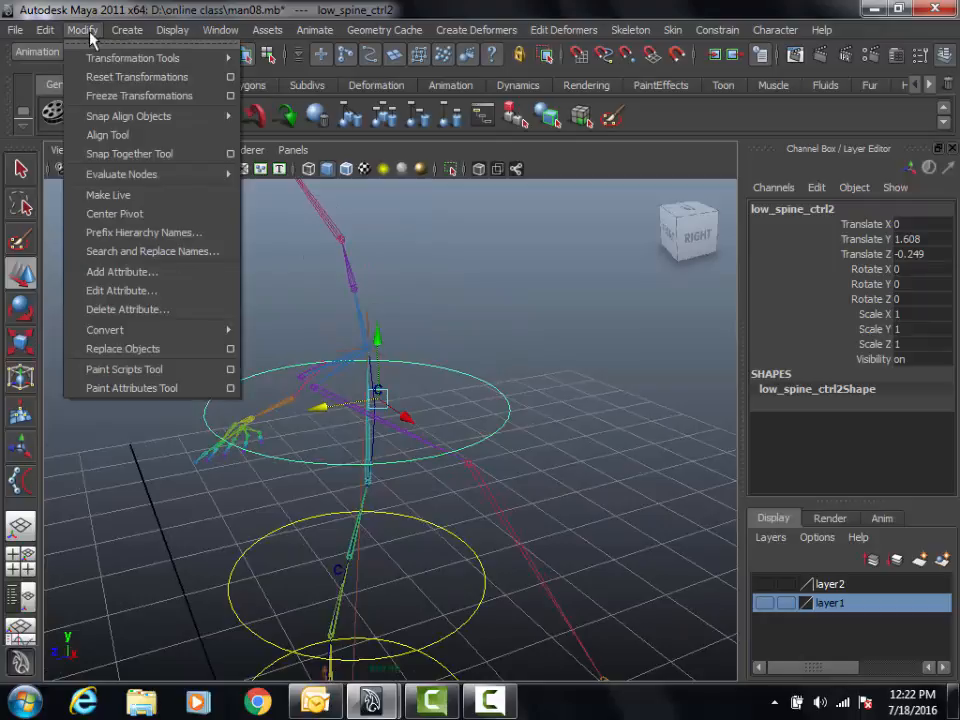
pyautogui.click(120, 94)
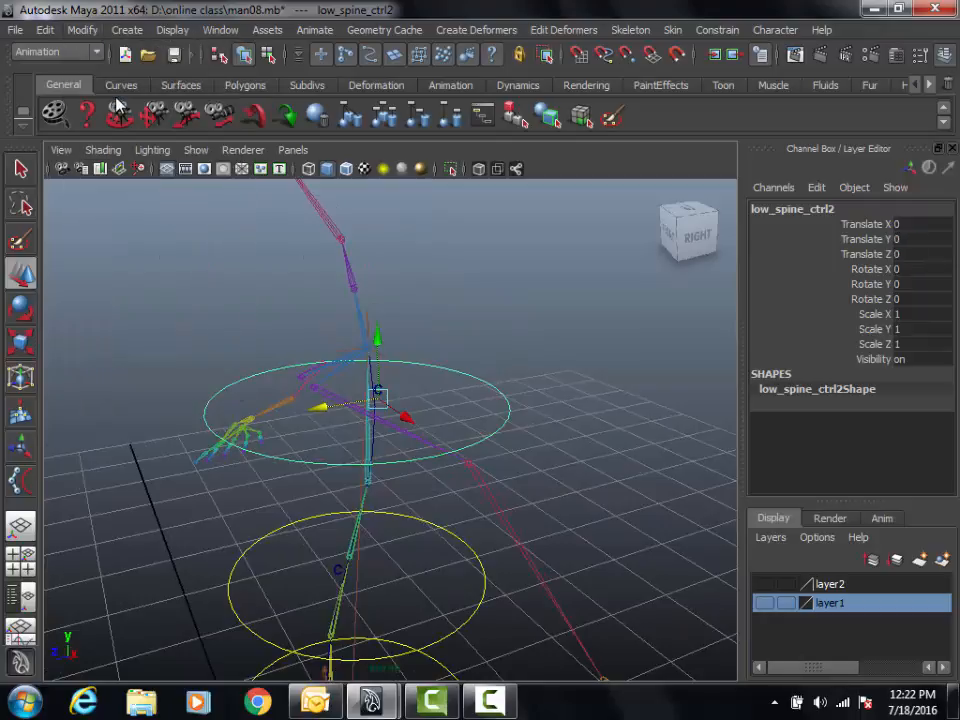
# Rename the top spine circle to top_spine_ctrl.
pyautogui.doubleClick(826, 213)
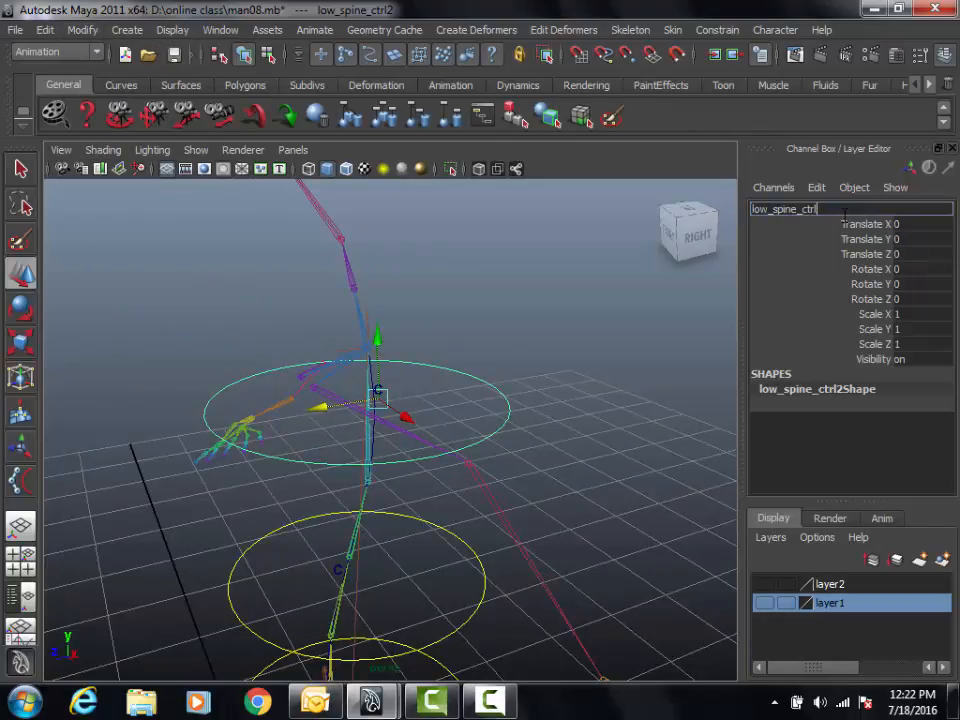
pyautogui.click(772, 210)
pyautogui.press('BackSpace')
pyautogui.press('BackSpace')
pyautogui.press('BackSpace')
pyautogui.write('top')
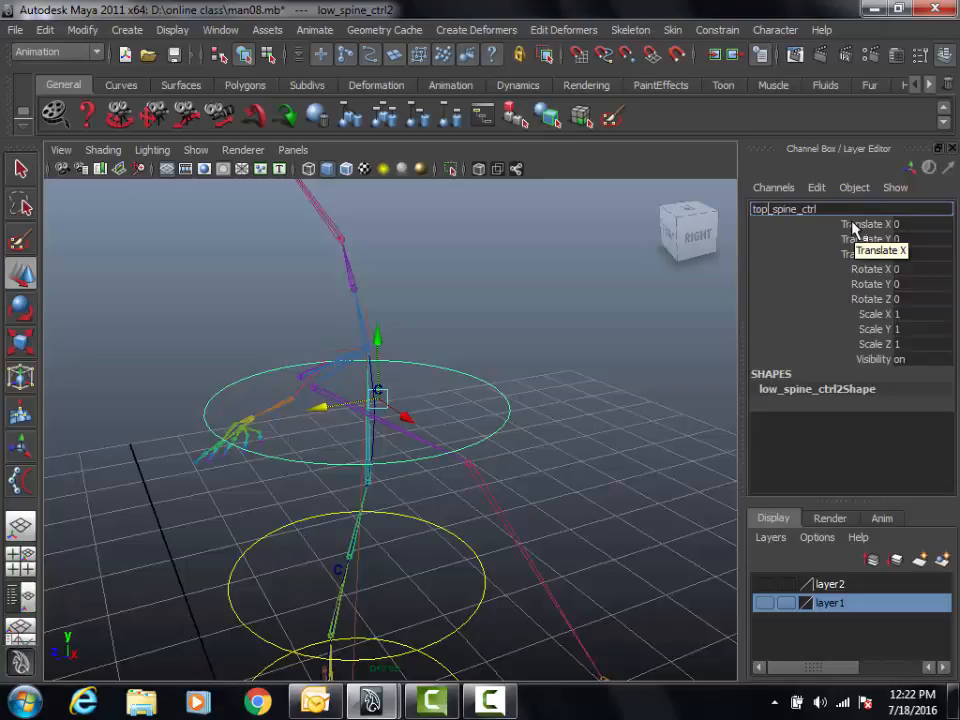
pyautogui.press('Return')
# Freeze the transformations of the middle spine circle.
pyautogui.moveTo(458, 572); pyautogui.dragTo(510, 646)
pyautogui.click(81, 29)
pyautogui.click(105, 98)
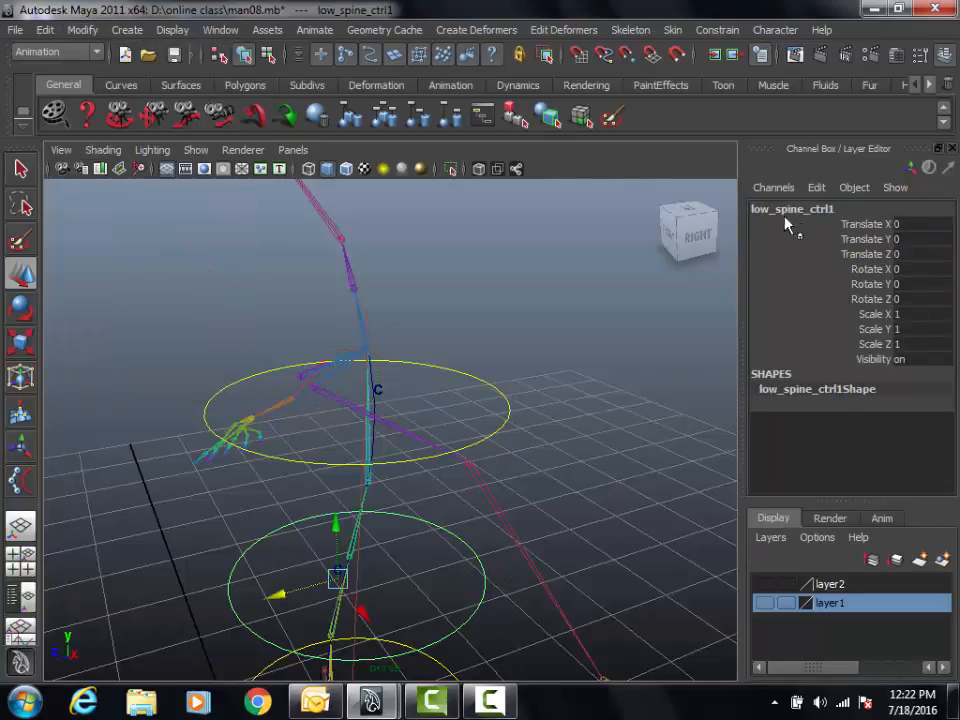
# Rename the middle spine circle to mid_spine_ctrl.
pyautogui.doubleClick(792, 210)
pyautogui.press('BackSpace')
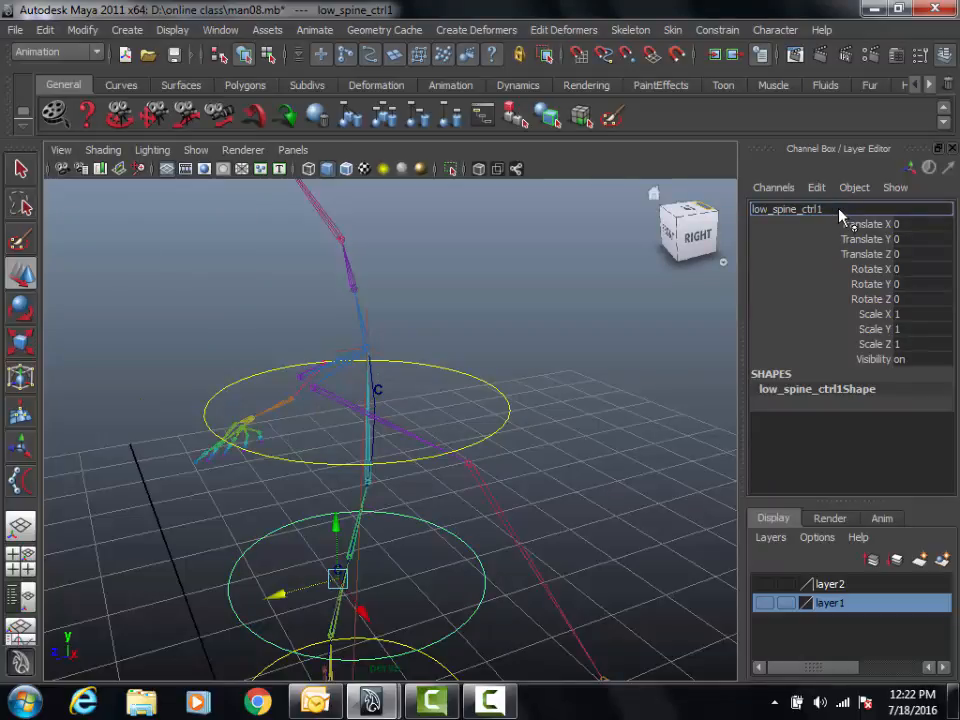
pyautogui.click(770, 210)
pyautogui.press('BackSpace')
pyautogui.press('BackSpace')
pyautogui.press('BackSpace')
pyautogui.write('mid')
pyautogui.press('Return')
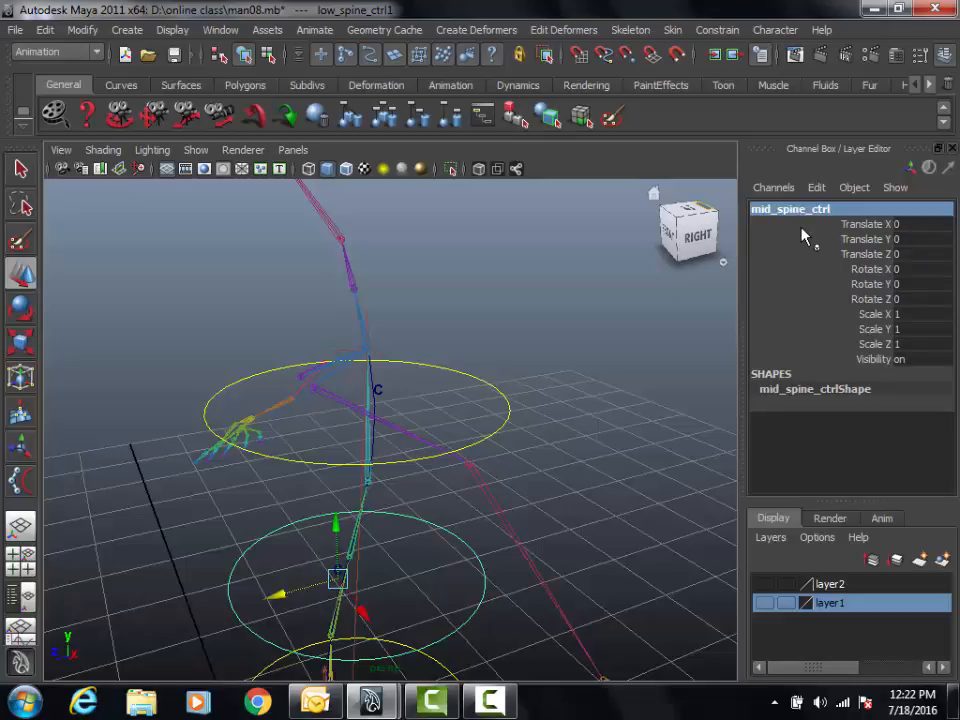
# Select the top, middle and low spine circles one by one to check their names and frozen transform values.
pyautogui.keyDown('alt'); pyautogui.moveTo(602, 399); pyautogui.dragTo(457, 445, button='right'); pyautogui.keyUp('alt')
pyautogui.keyDown('alt'); pyautogui.moveTo(457, 445); pyautogui.dragTo(531, 452); pyautogui.keyUp('alt')
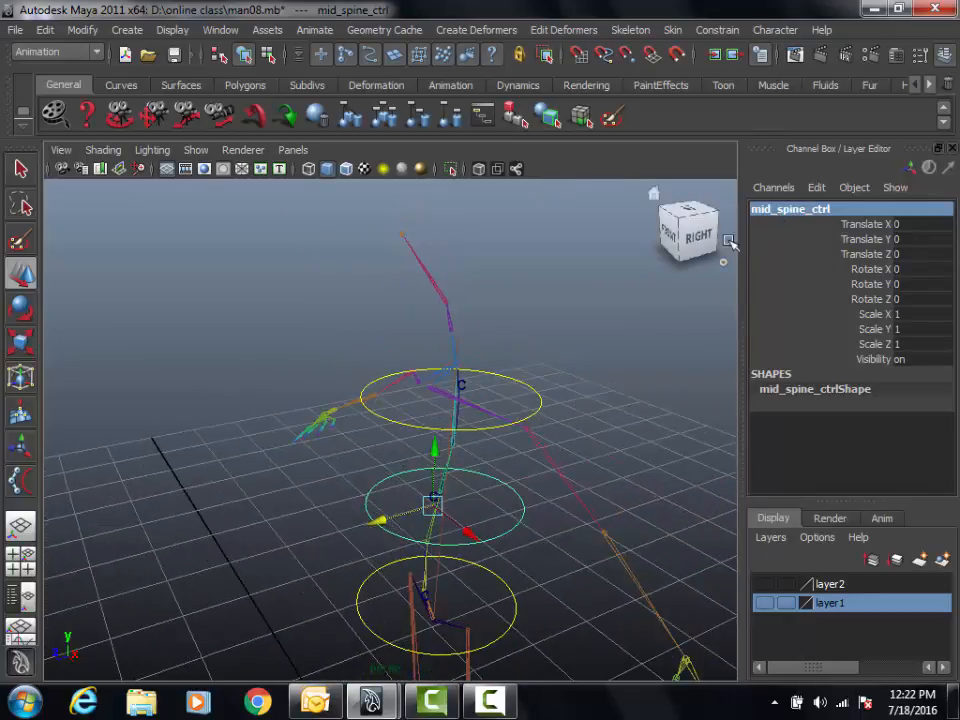
pyautogui.keyDown('alt'); pyautogui.moveTo(515, 398); pyautogui.dragTo(468, 422); pyautogui.keyUp('alt')
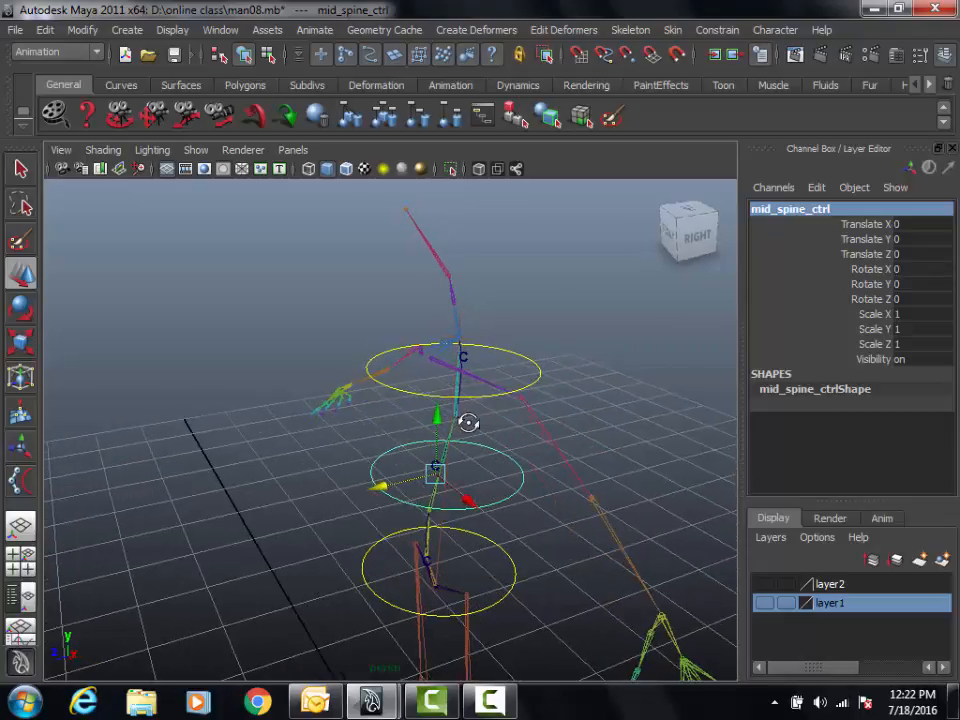
pyautogui.keyDown('alt'); pyautogui.moveTo(429, 439); pyautogui.dragTo(540, 360, button='right'); pyautogui.keyUp('alt')
pyautogui.moveTo(540, 360); pyautogui.dragTo(593, 330)
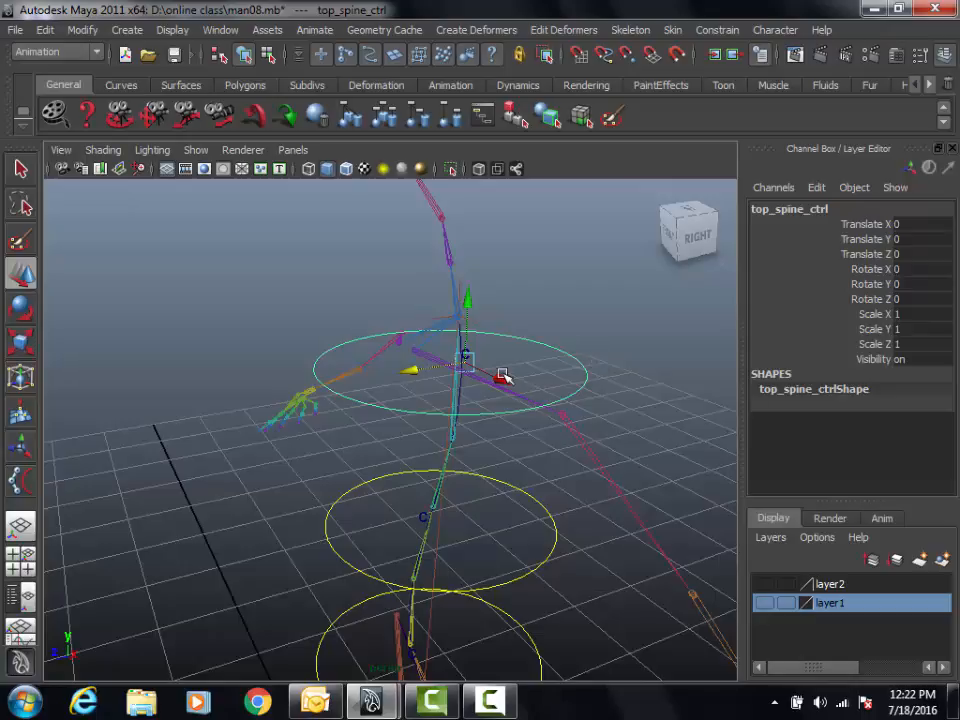
pyautogui.keyDown('alt'); pyautogui.moveTo(543, 458); pyautogui.dragTo(555, 387, button='middle'); pyautogui.keyUp('alt')
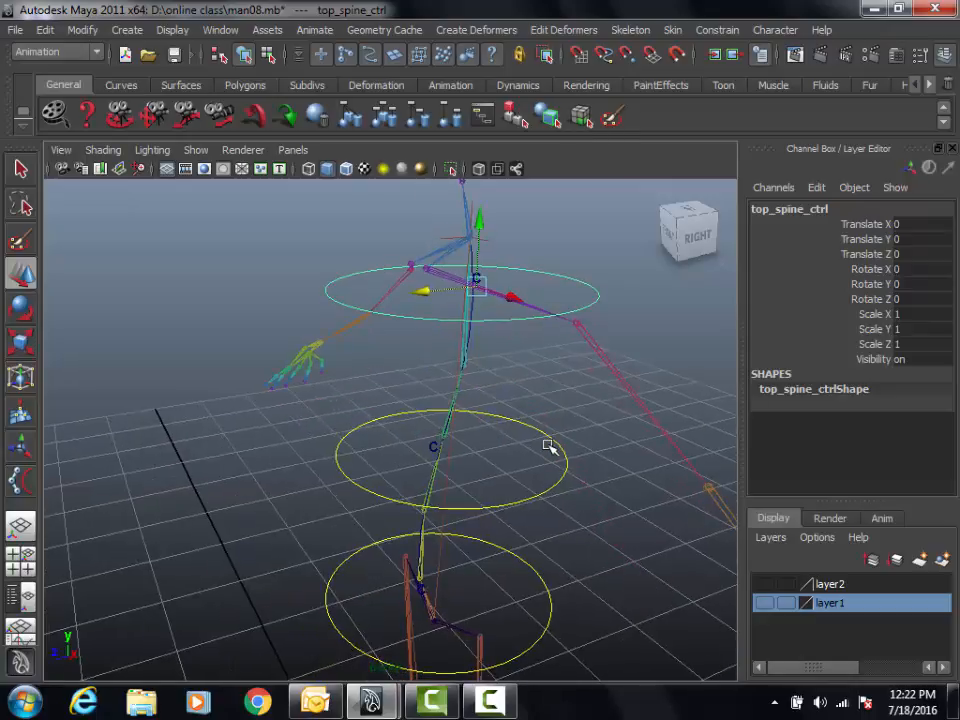
pyautogui.moveTo(548, 448); pyautogui.dragTo(579, 488)
pyautogui.keyDown('alt'); pyautogui.moveTo(605, 487); pyautogui.dragTo(676, 430, button='middle'); pyautogui.keyUp('alt')
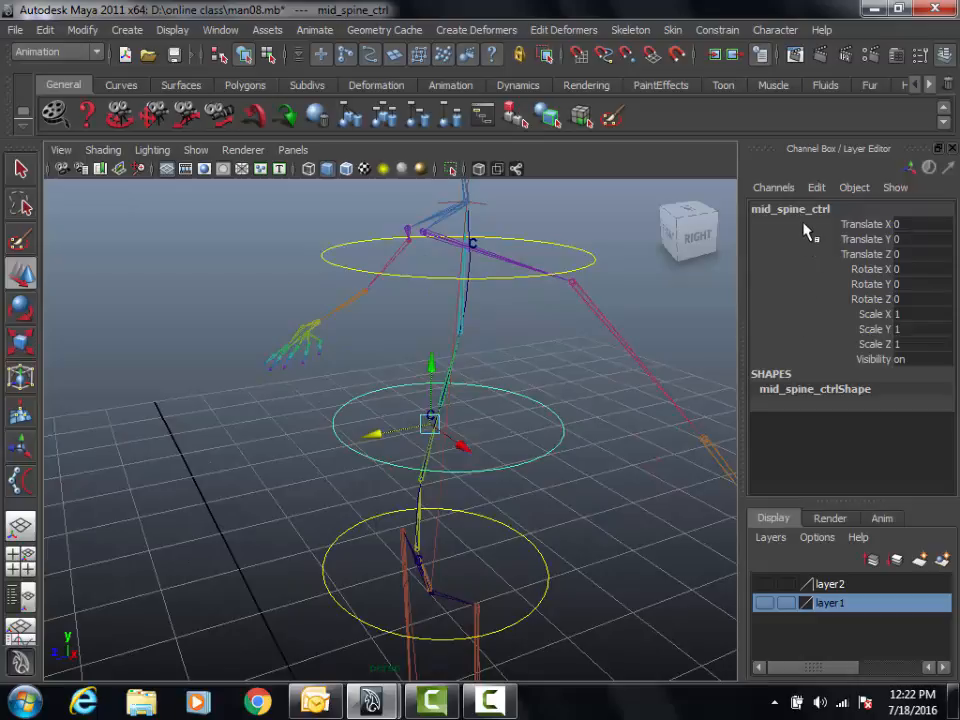
pyautogui.keyDown('alt'); pyautogui.moveTo(613, 474); pyautogui.dragTo(585, 461, button='middle'); pyautogui.keyUp('alt')
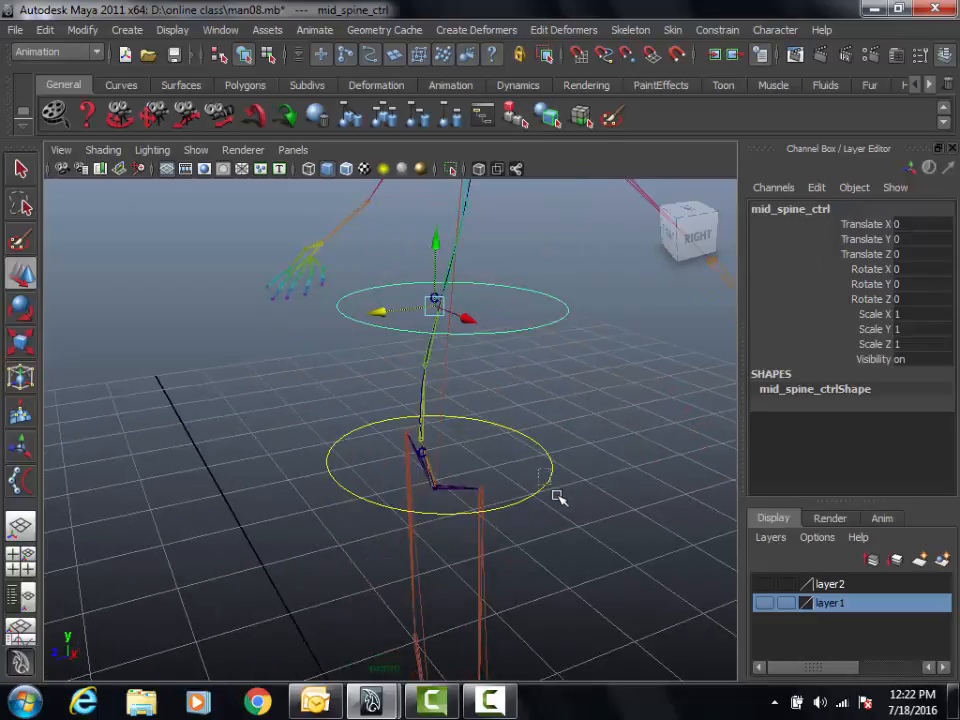
pyautogui.moveTo(553, 497); pyautogui.dragTo(634, 461)
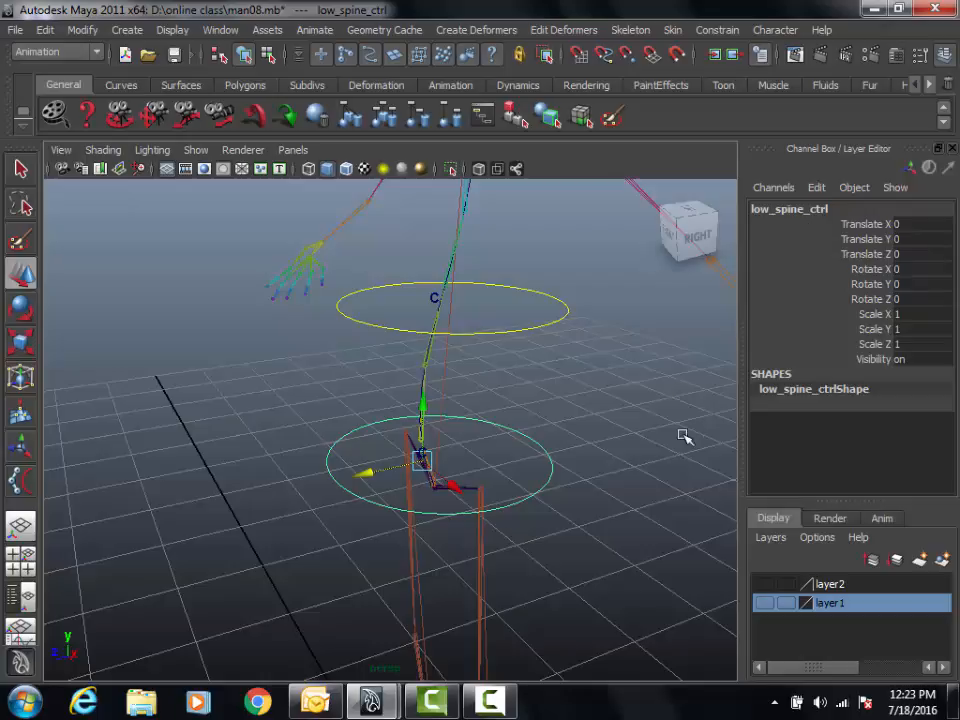
# Show the Outliner beside the viewport and widen it so the cluster handles and spine controls are readable.
pyautogui.keyDown('alt'); pyautogui.moveTo(622, 401); pyautogui.dragTo(520, 460); pyautogui.keyUp('alt')
pyautogui.keyDown('alt'); pyautogui.moveTo(520, 460); pyautogui.dragTo(499, 465, button='right'); pyautogui.keyUp('alt')
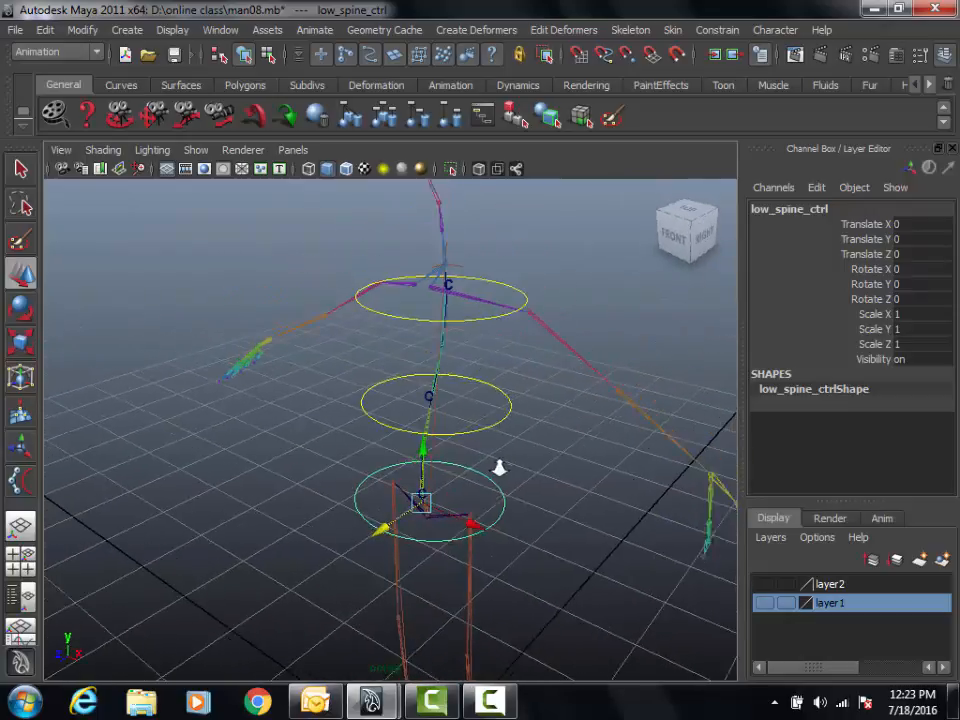
pyautogui.keyDown('alt'); pyautogui.moveTo(499, 465); pyautogui.dragTo(530, 477); pyautogui.keyUp('alt')
pyautogui.keyDown('alt'); pyautogui.moveTo(530, 477); pyautogui.dragTo(636, 499, button='right'); pyautogui.keyUp('alt')
pyautogui.keyDown('alt'); pyautogui.moveTo(636, 499); pyautogui.dragTo(584, 494); pyautogui.keyUp('alt')
pyautogui.keyDown('alt'); pyautogui.moveTo(584, 494); pyautogui.dragTo(596, 469, button='middle'); pyautogui.keyUp('alt')
pyautogui.click(16, 600)
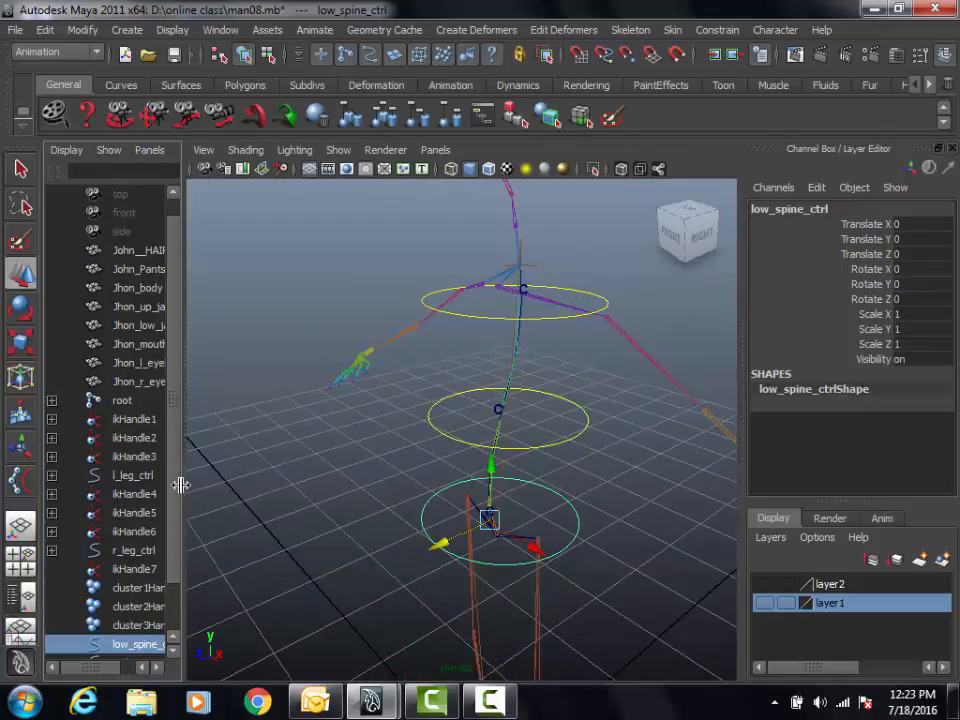
pyautogui.moveTo(181, 485); pyautogui.dragTo(233, 490)
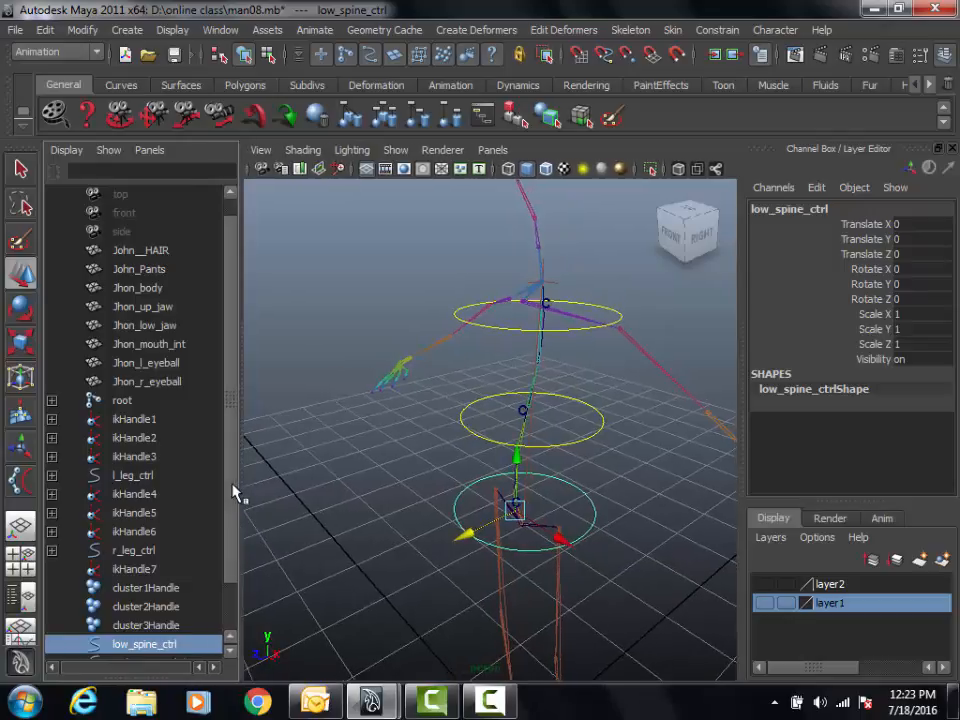
pyautogui.scroll(-3, 236, 540)
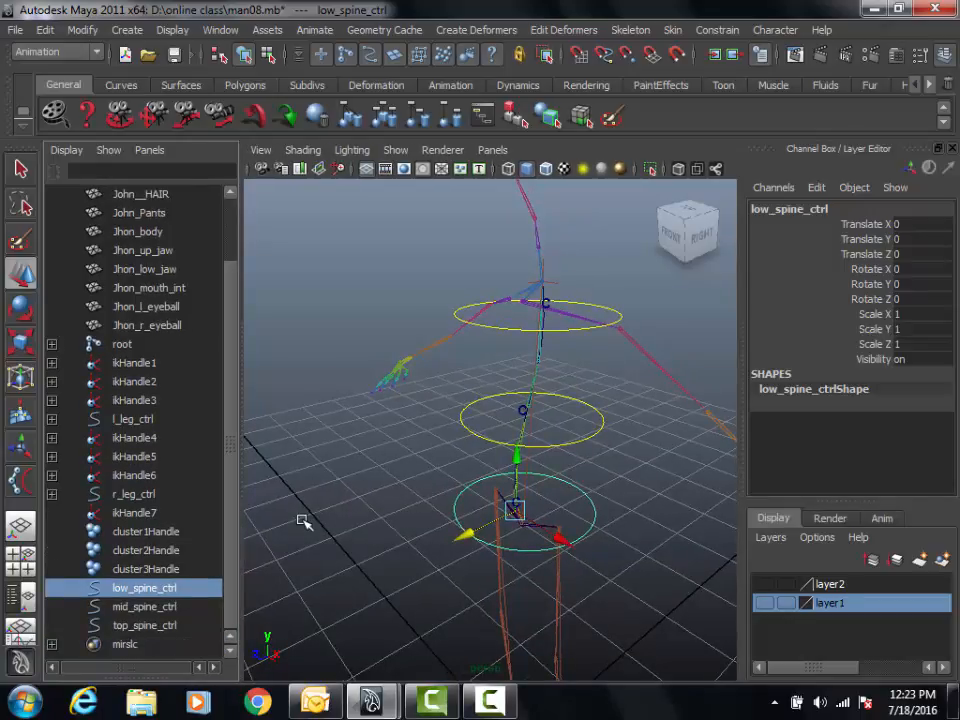
# Point-constrain cluster3Handle to low_spine_ctrl with Maintain offset on, all axes and a weight of 1.
pyautogui.keyDown('alt'); pyautogui.moveTo(440, 527); pyautogui.dragTo(611, 476, button='right'); pyautogui.keyUp('alt')
pyautogui.keyDown('alt'); pyautogui.moveTo(622, 489); pyautogui.dragTo(600, 482); pyautogui.keyUp('alt')
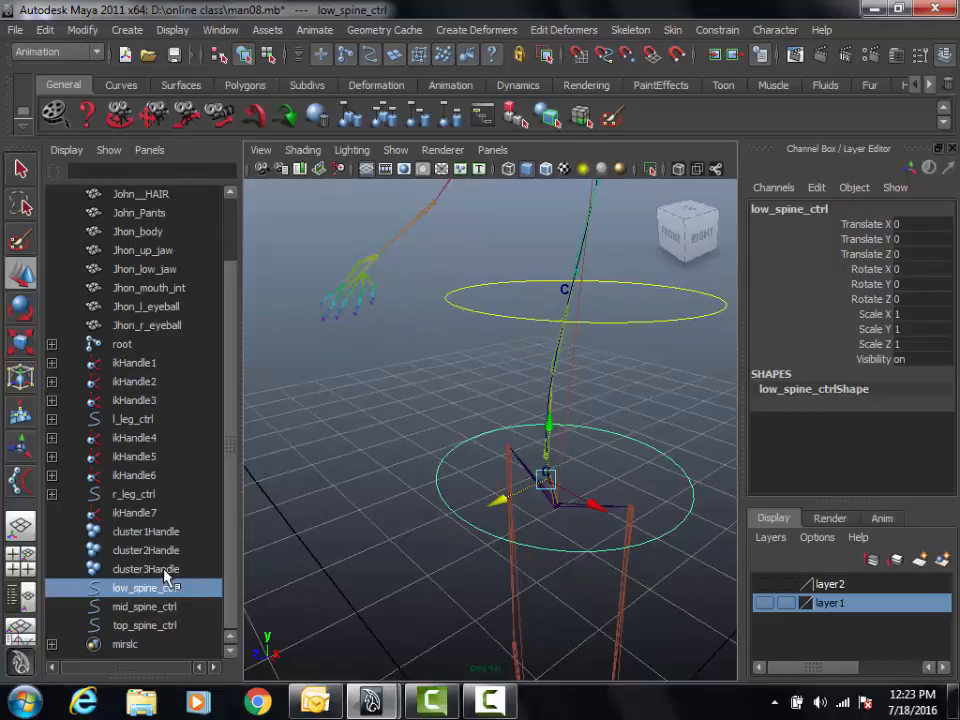
pyautogui.keyDown('ctrl'); pyautogui.click(165, 570); pyautogui.keyUp('ctrl')
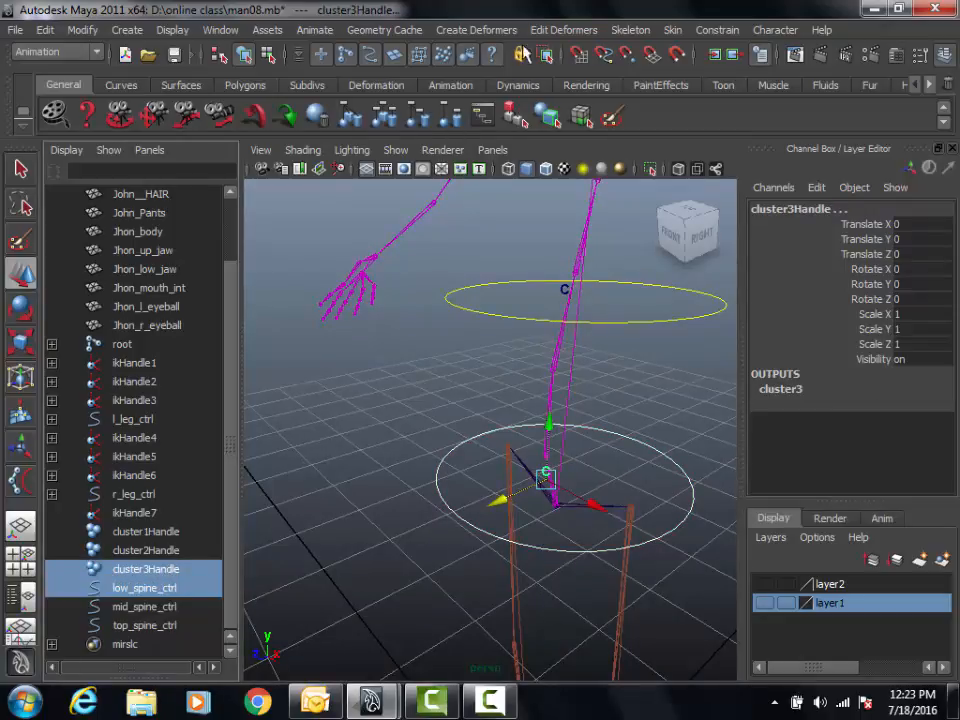
pyautogui.click(717, 30)
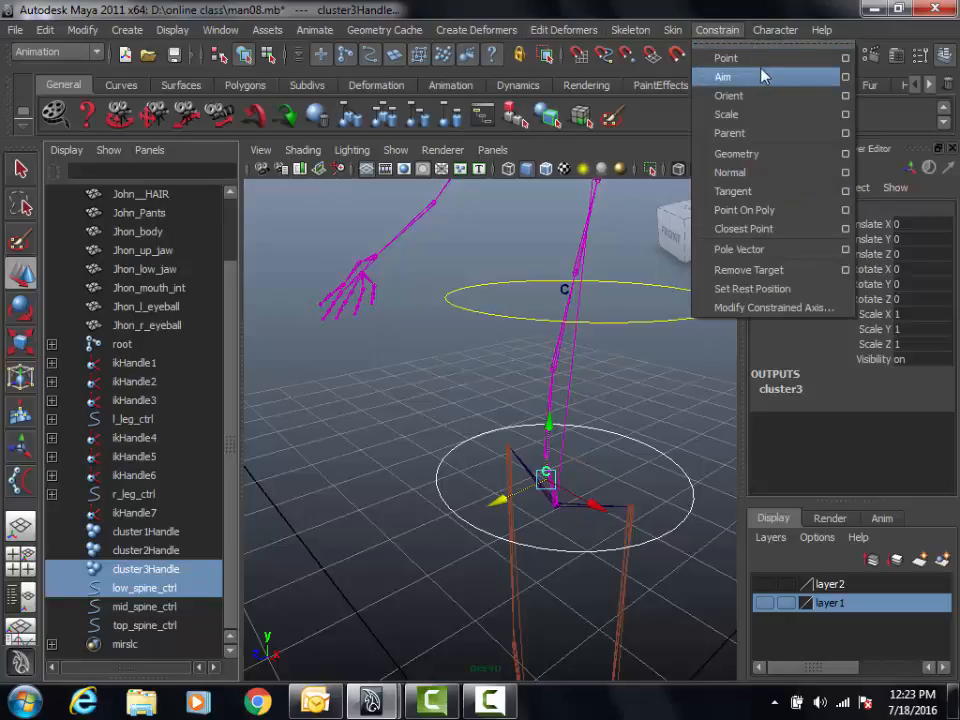
pyautogui.click(846, 62)
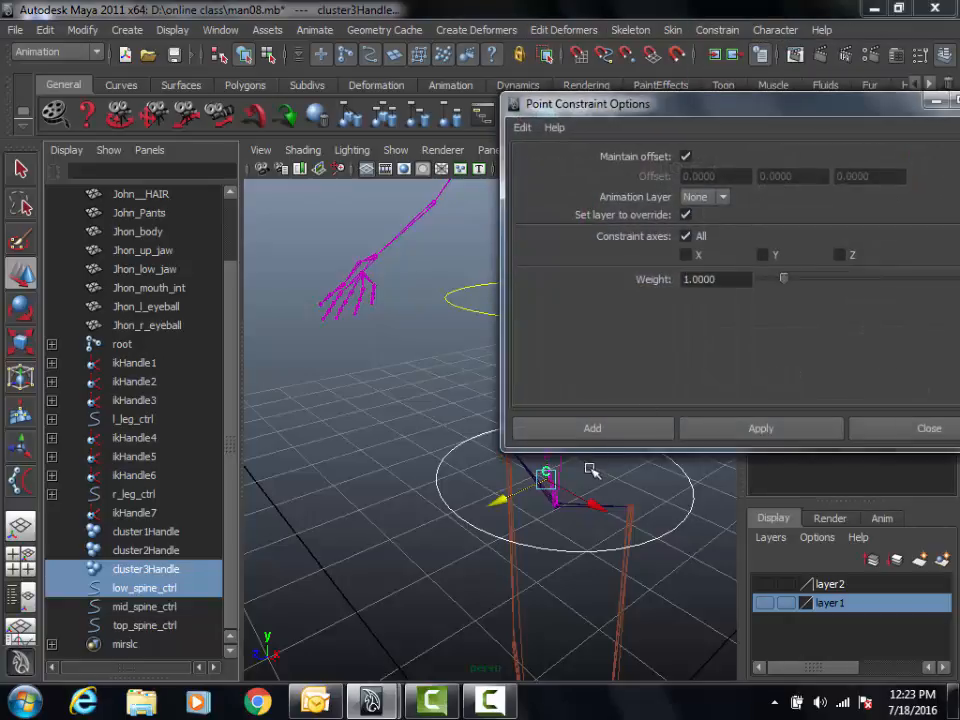
pyautogui.click(617, 428)
# Point-constrain cluster1Handle to mid_spine_ctrl with the same constraint settings.
pyautogui.keyDown('alt'); pyautogui.moveTo(616, 363); pyautogui.dragTo(606, 407, button='middle'); pyautogui.keyUp('alt')
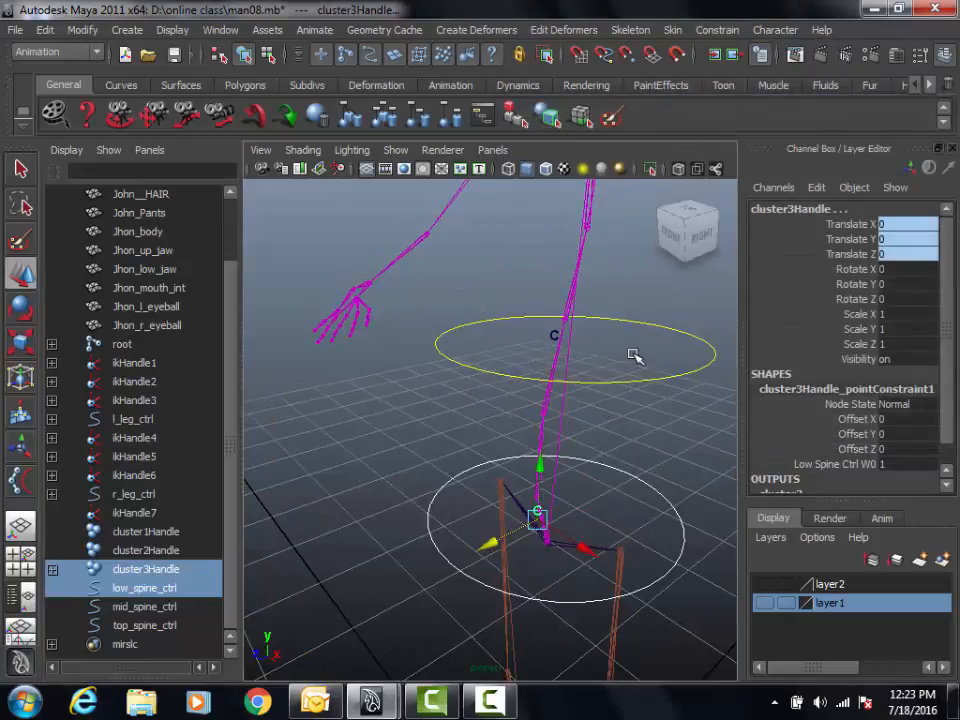
pyautogui.moveTo(634, 345); pyautogui.dragTo(669, 400)
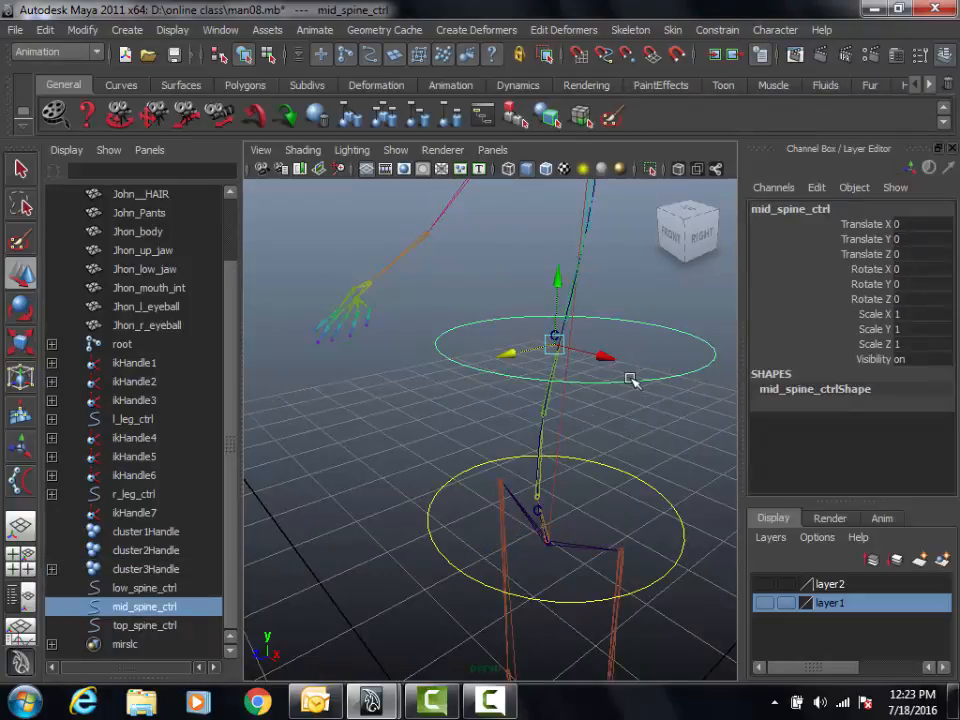
pyautogui.keyDown('ctrl'); pyautogui.click(160, 533); pyautogui.keyUp('ctrl')
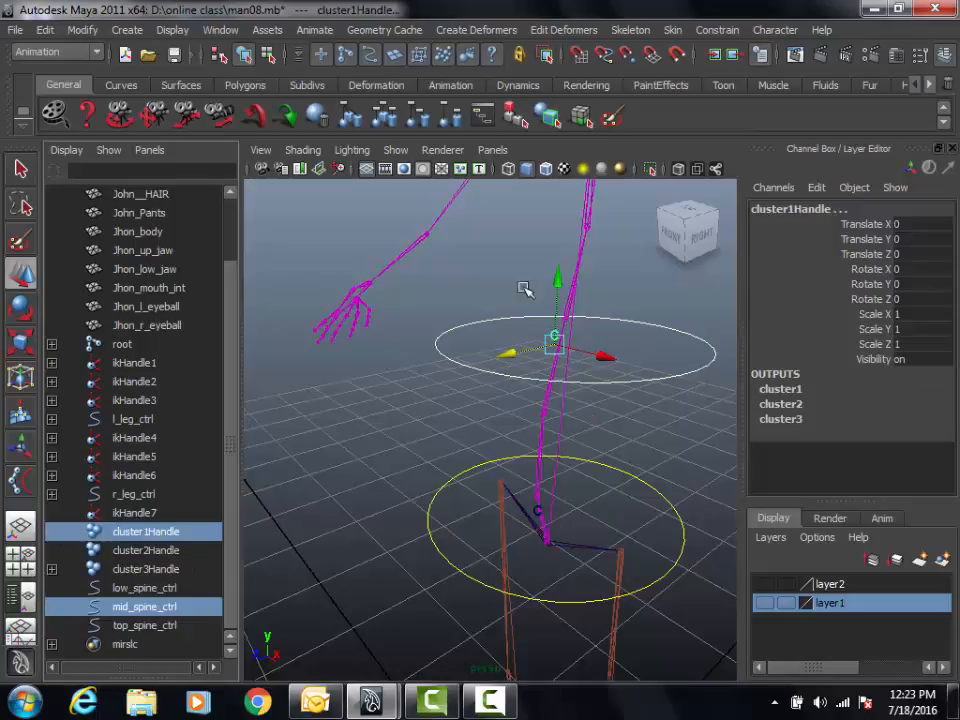
pyautogui.click(717, 31)
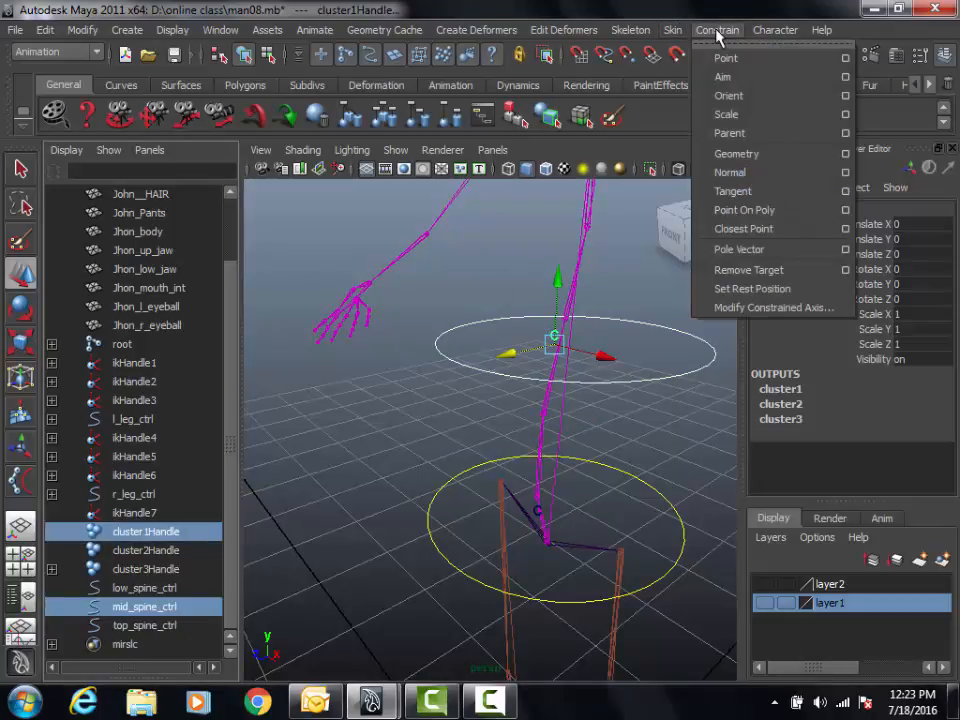
pyautogui.click(726, 58)
# Point-constrain cluster2Handle to top_spine_ctrl with the same constraint settings.
pyautogui.keyDown('alt'); pyautogui.moveTo(602, 336); pyautogui.dragTo(600, 278); pyautogui.keyUp('alt')
pyautogui.click(602, 268)
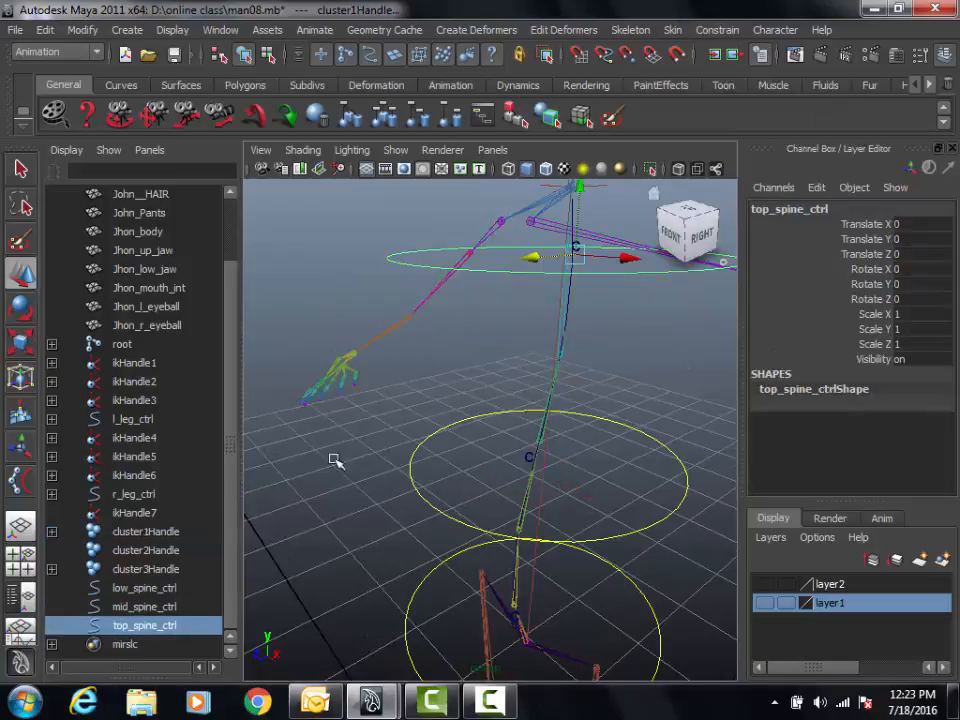
pyautogui.keyDown('ctrl'); pyautogui.click(152, 552); pyautogui.keyUp('ctrl')
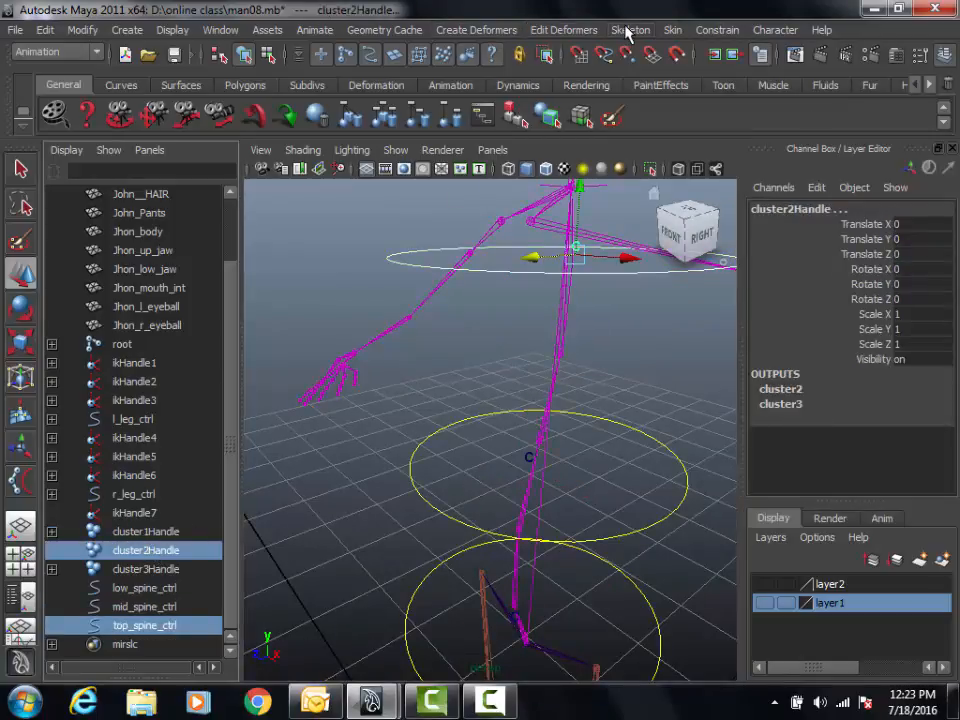
pyautogui.click(717, 30)
pyautogui.click(733, 59)
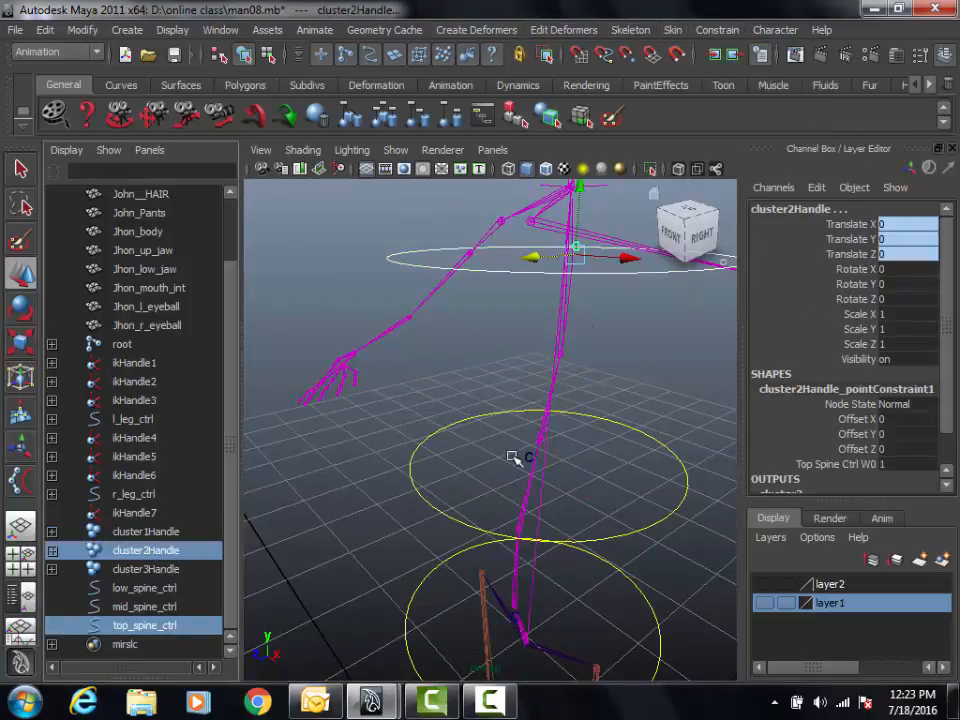
# Make layer1 visible to show the character mesh around the spine controls.
pyautogui.scroll(-3, 370, 447)
pyautogui.keyDown('alt'); pyautogui.moveTo(370, 447); pyautogui.dragTo(678, 583); pyautogui.keyUp('alt')
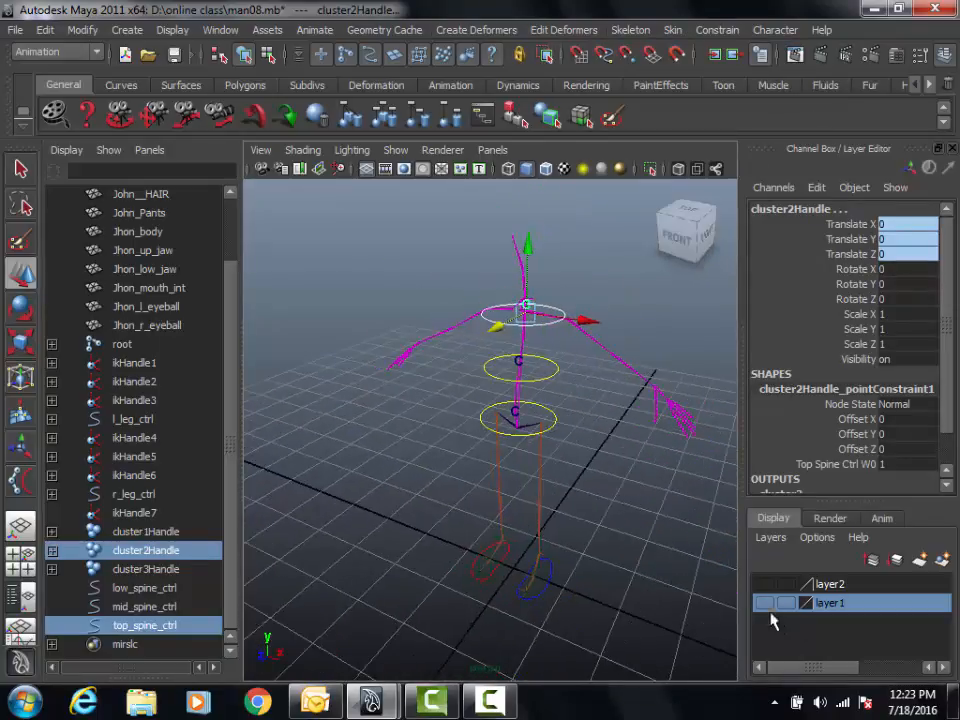
pyautogui.click(763, 603)
pyautogui.keyDown('alt'); pyautogui.moveTo(643, 553); pyautogui.dragTo(701, 497, button='right'); pyautogui.keyUp('alt')
pyautogui.keyDown('alt'); pyautogui.moveTo(701, 497); pyautogui.dragTo(506, 468); pyautogui.keyUp('alt')
# Try moving low_spine_ctrl along X to test the hip deformation, and undo the move.
pyautogui.click(431, 497)
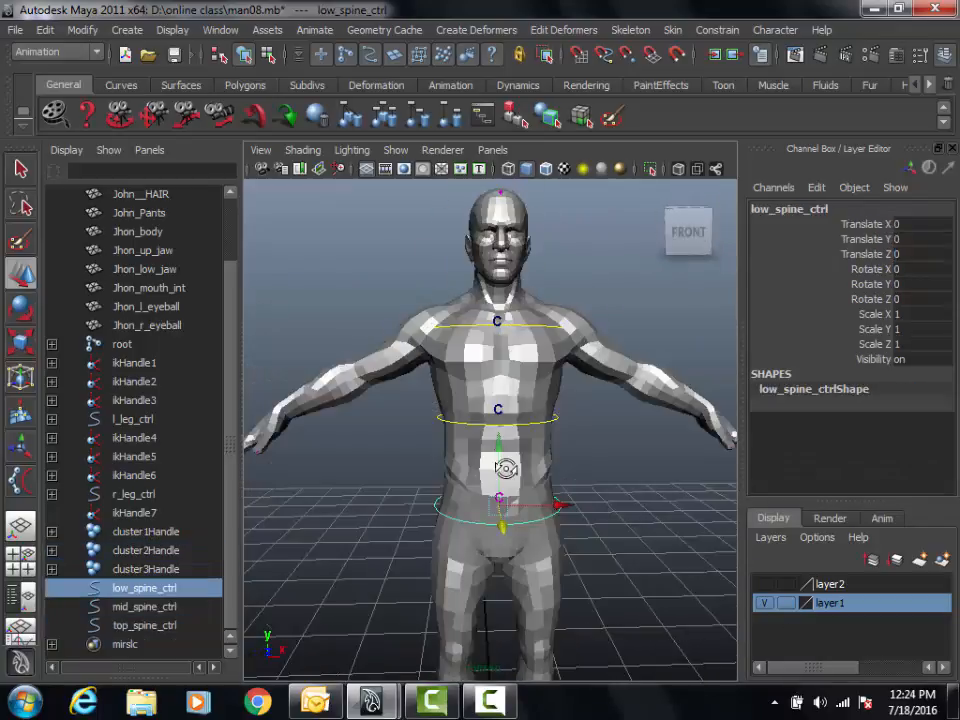
pyautogui.moveTo(567, 510); pyautogui.dragTo(605, 503)
pyautogui.hotkey('ctrl', 'z')
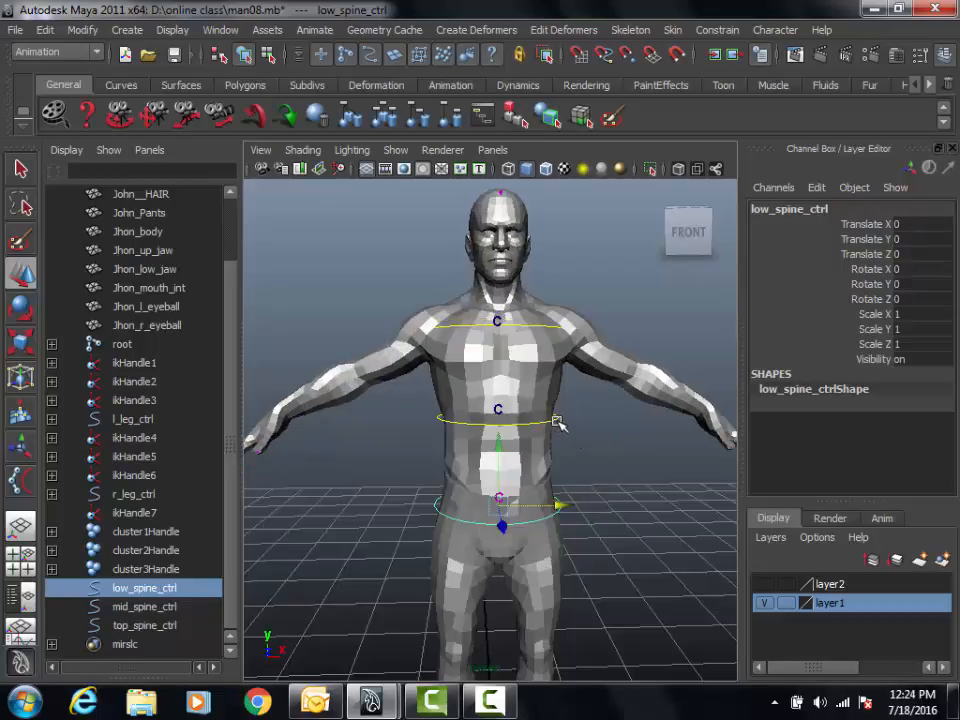
# Try moving mid_spine_ctrl about -0.345 along X to test the waist deformation, and undo the move.
pyautogui.click(561, 424)
pyautogui.click(561, 424)
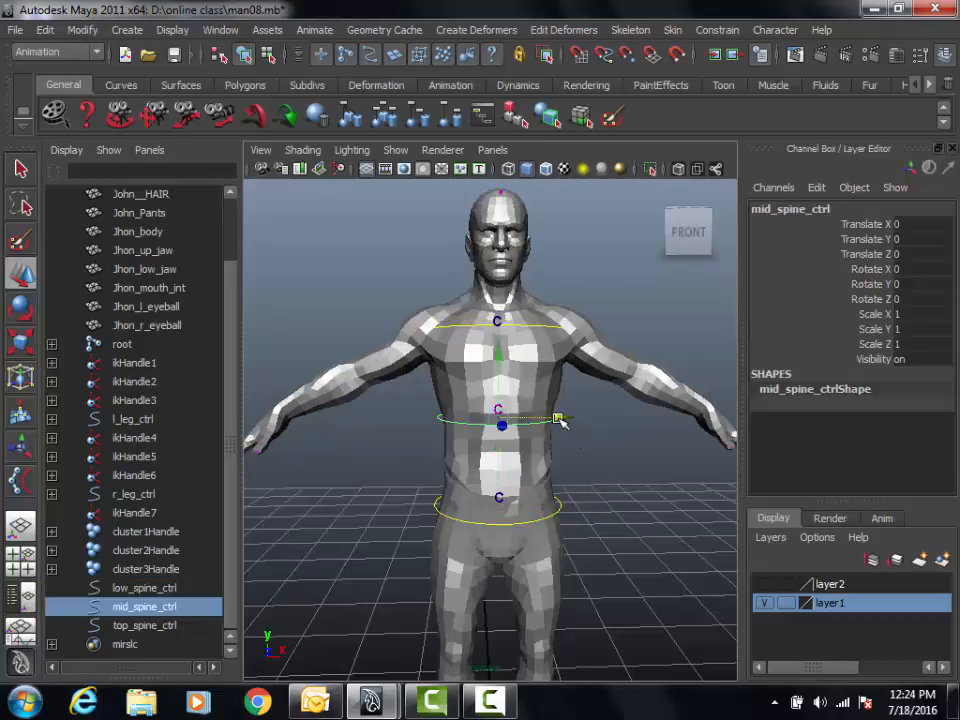
pyautogui.moveTo(561, 416); pyautogui.dragTo(536, 422)
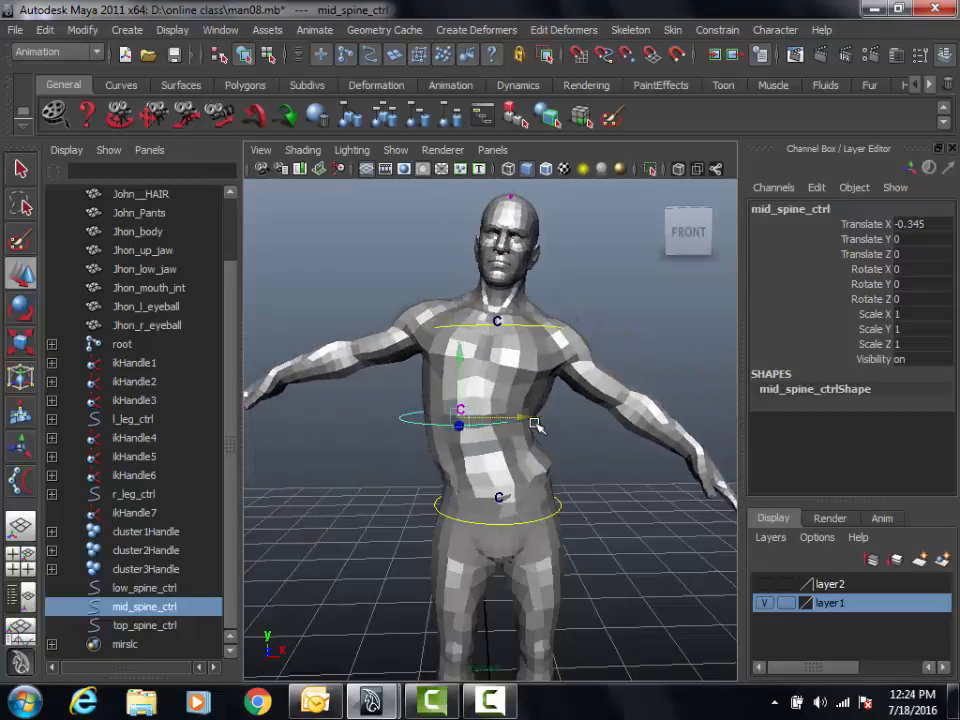
pyautogui.hotkey('ctrl', 'z')
# Try moving top_spine_ctrl along X to test the chest deformation, and undo the move.
pyautogui.keyDown('alt'); pyautogui.moveTo(570, 373); pyautogui.dragTo(347, 315); pyautogui.keyUp('alt')
pyautogui.click(437, 335)
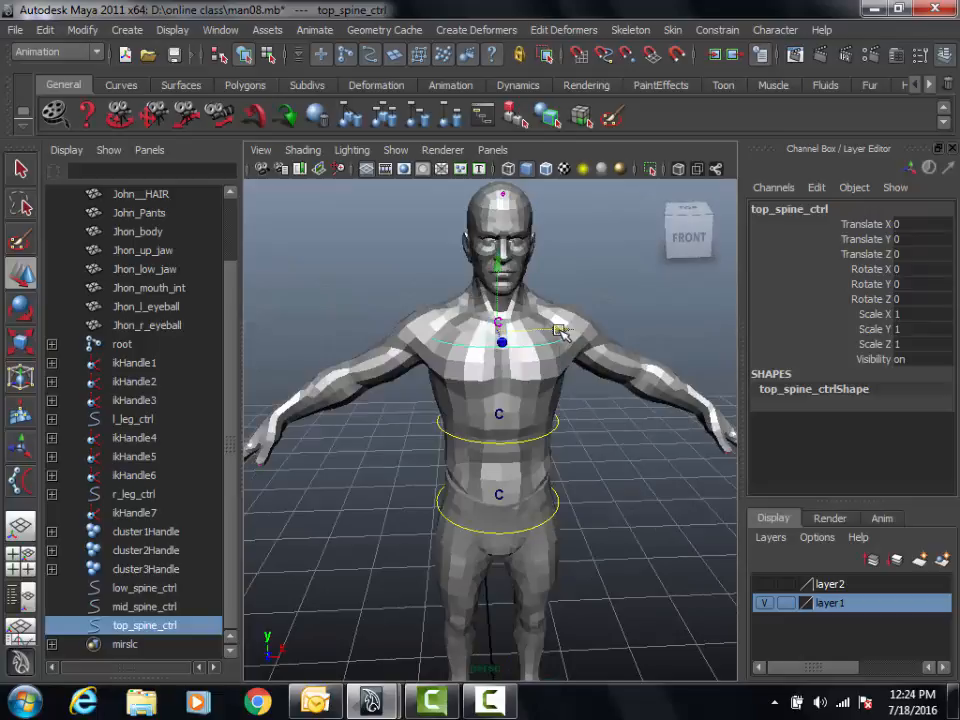
pyautogui.moveTo(563, 329); pyautogui.dragTo(583, 399)
pyautogui.hotkey('ctrl', 'z')
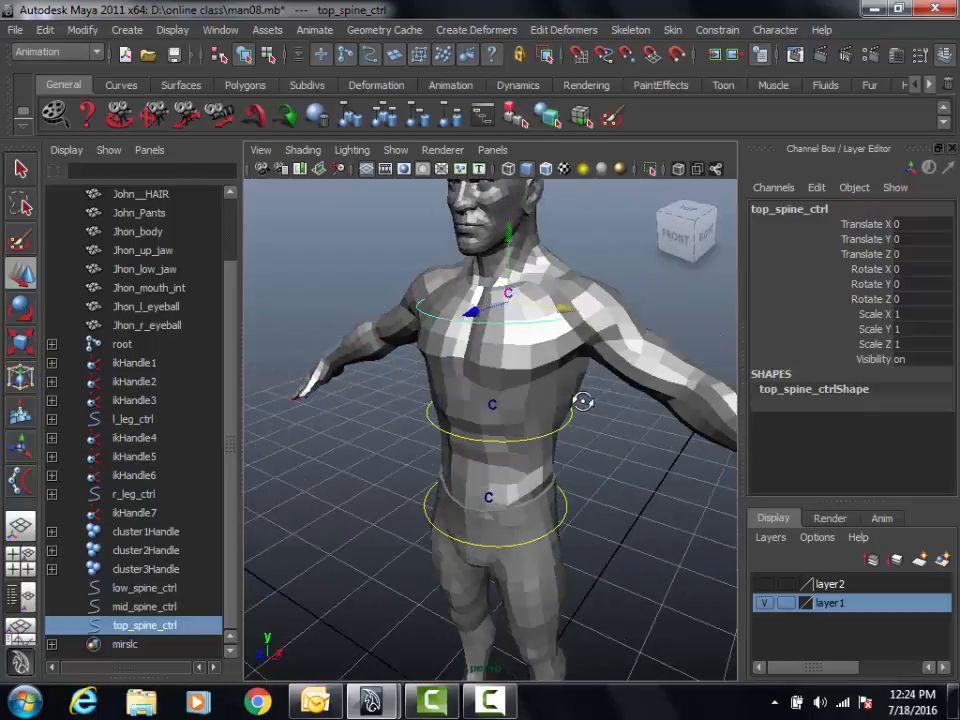
# Hide layer1 temporarily, select low_spine_ctrl on the bare skeleton, and show layer1 again.
pyautogui.click(764, 604)
pyautogui.keyDown('alt'); pyautogui.moveTo(607, 480); pyautogui.dragTo(590, 560); pyautogui.keyUp('alt')
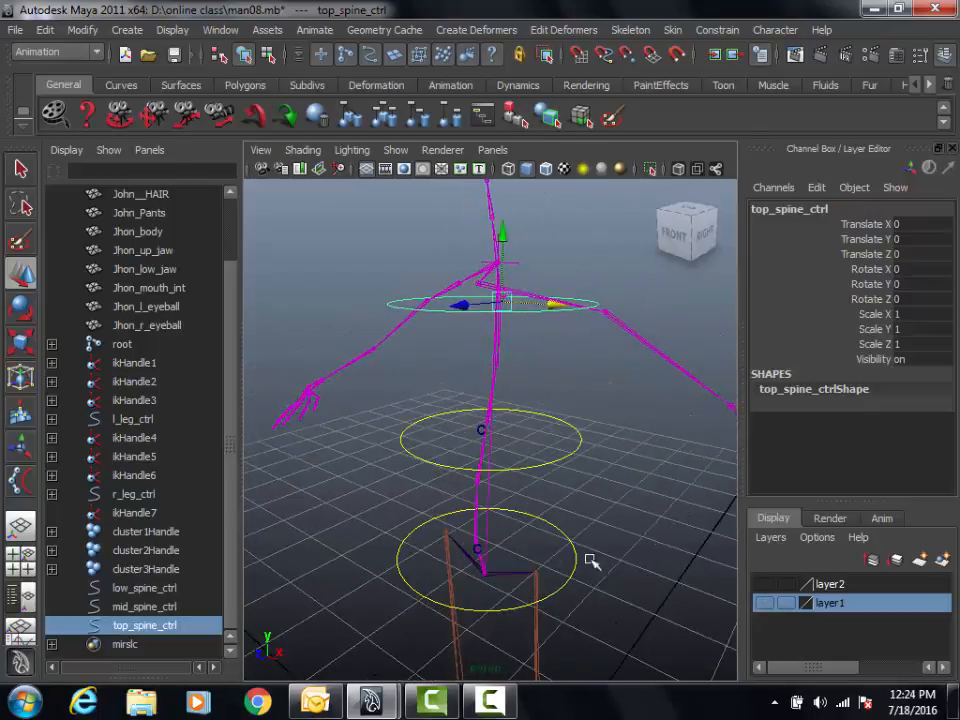
pyautogui.click(565, 540)
pyautogui.keyDown('alt'); pyautogui.moveTo(639, 501); pyautogui.dragTo(662, 448, button='middle'); pyautogui.keyUp('alt')
pyautogui.keyDown('alt'); pyautogui.moveTo(662, 448); pyautogui.dragTo(462, 510, button='right'); pyautogui.keyUp('alt')
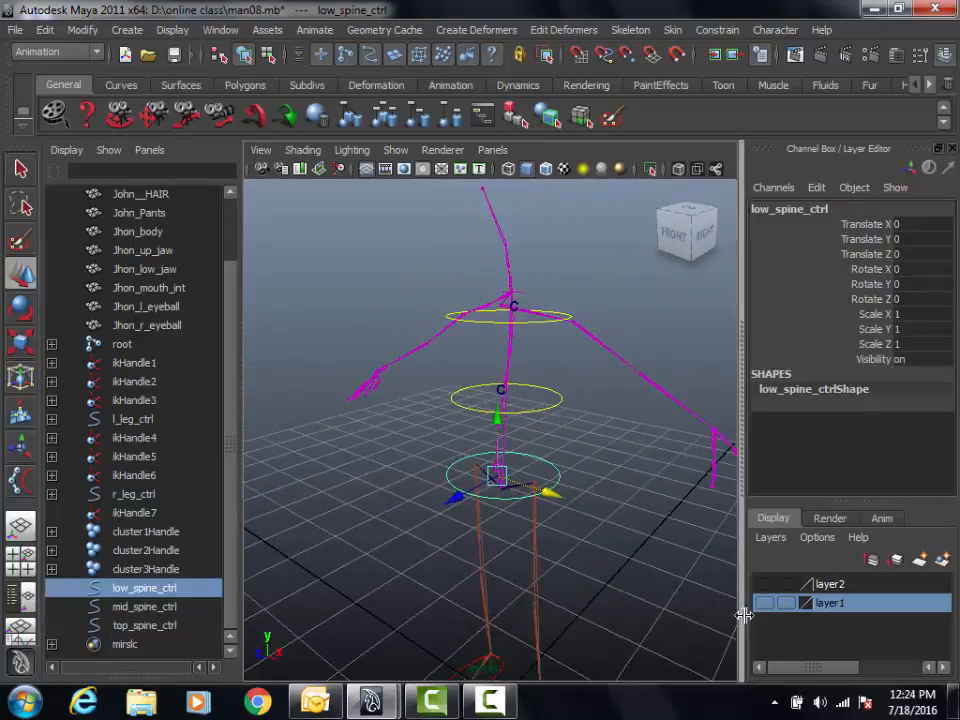
pyautogui.click(764, 604)
pyautogui.keyDown('alt'); pyautogui.moveTo(553, 540); pyautogui.dragTo(628, 519, button='right'); pyautogui.keyUp('alt')
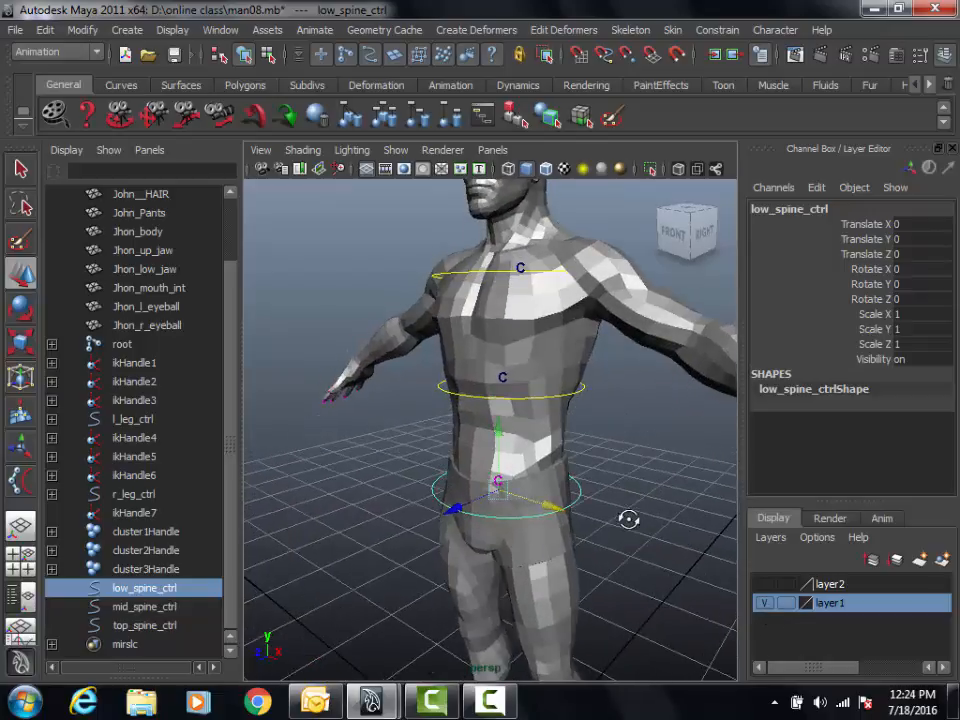
# Try rotating low_spine_ctrl to test its effect on the torso, and undo the rotation.
pyautogui.press('e')
pyautogui.moveTo(452, 456); pyautogui.dragTo(458, 515)
pyautogui.hotkey('ctrl', 'z')
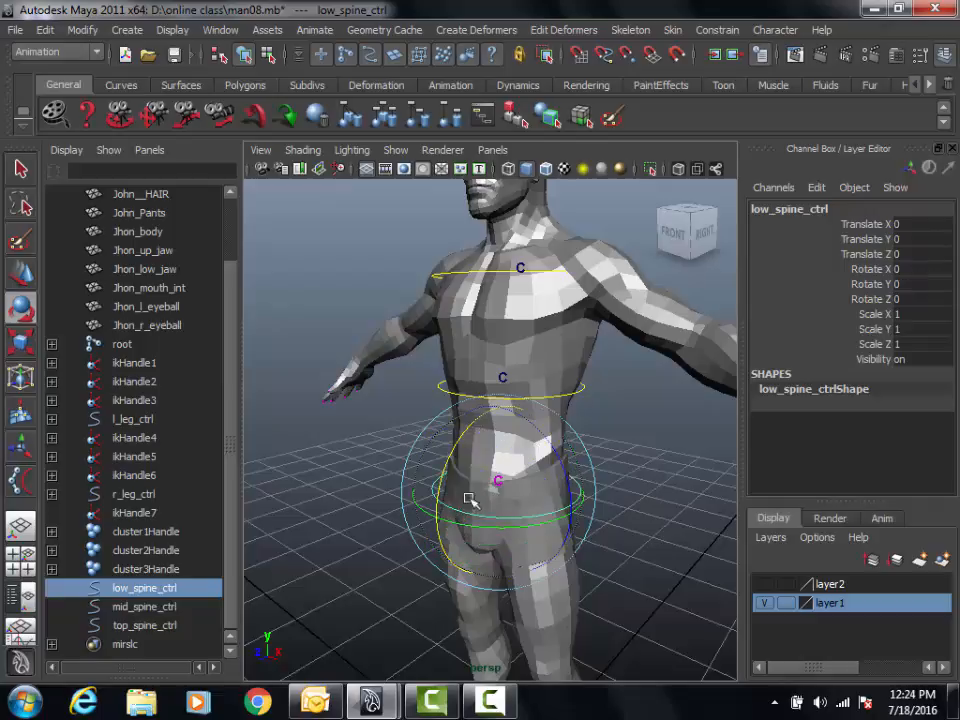
pyautogui.keyDown('alt'); pyautogui.moveTo(517, 443); pyautogui.dragTo(506, 484); pyautogui.keyUp('alt')
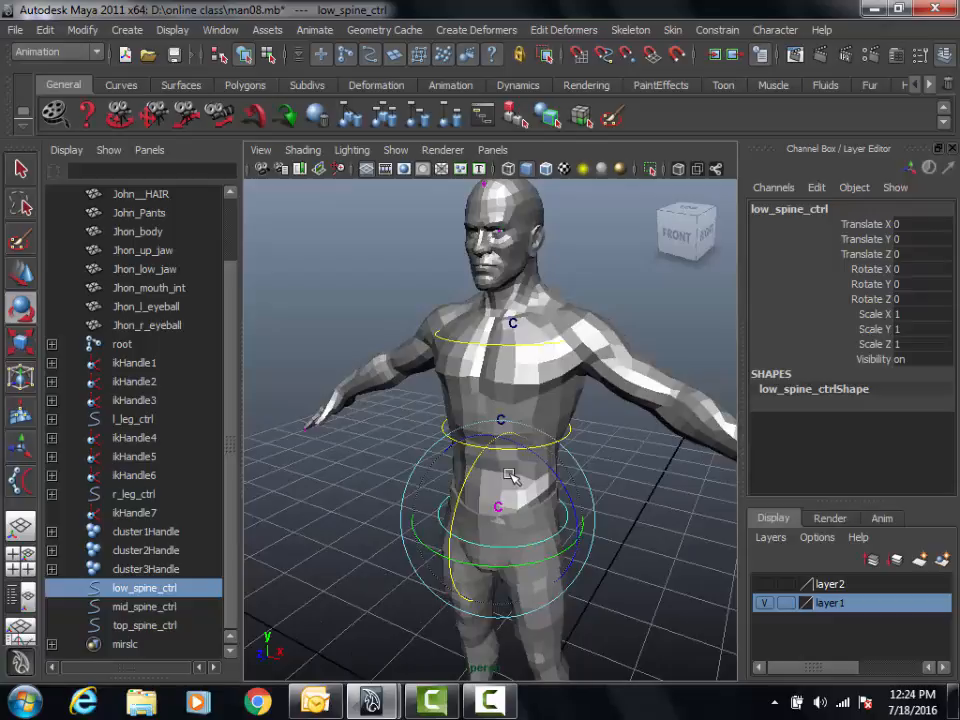
pyautogui.keyDown('alt'); pyautogui.moveTo(545, 495); pyautogui.dragTo(555, 435, button='middle'); pyautogui.keyUp('alt')
pyautogui.keyDown('alt'); pyautogui.moveTo(560, 438); pyautogui.dragTo(617, 444, button='right'); pyautogui.keyUp('alt')
pyautogui.keyDown('alt'); pyautogui.moveTo(617, 444); pyautogui.dragTo(580, 443); pyautogui.keyUp('alt')
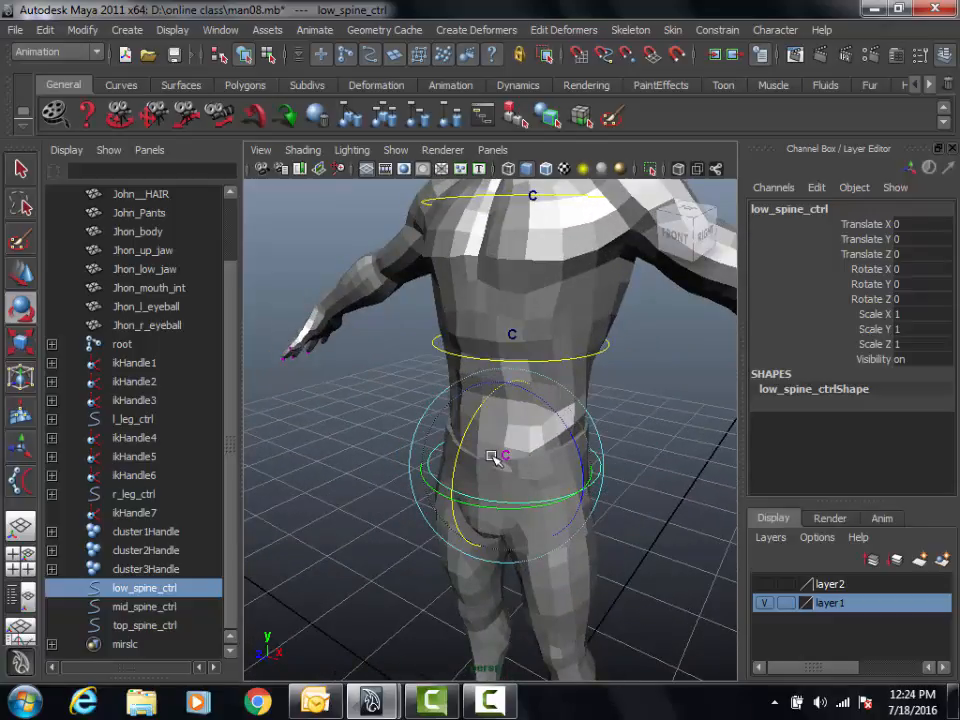
pyautogui.keyDown('alt'); pyautogui.moveTo(542, 405); pyautogui.dragTo(546, 461, button='middle'); pyautogui.keyUp('alt')
pyautogui.keyDown('alt'); pyautogui.moveTo(546, 461); pyautogui.dragTo(493, 478, button='right'); pyautogui.keyUp('alt')
pyautogui.keyDown('alt'); pyautogui.moveTo(550, 443); pyautogui.dragTo(471, 334); pyautogui.keyUp('alt')
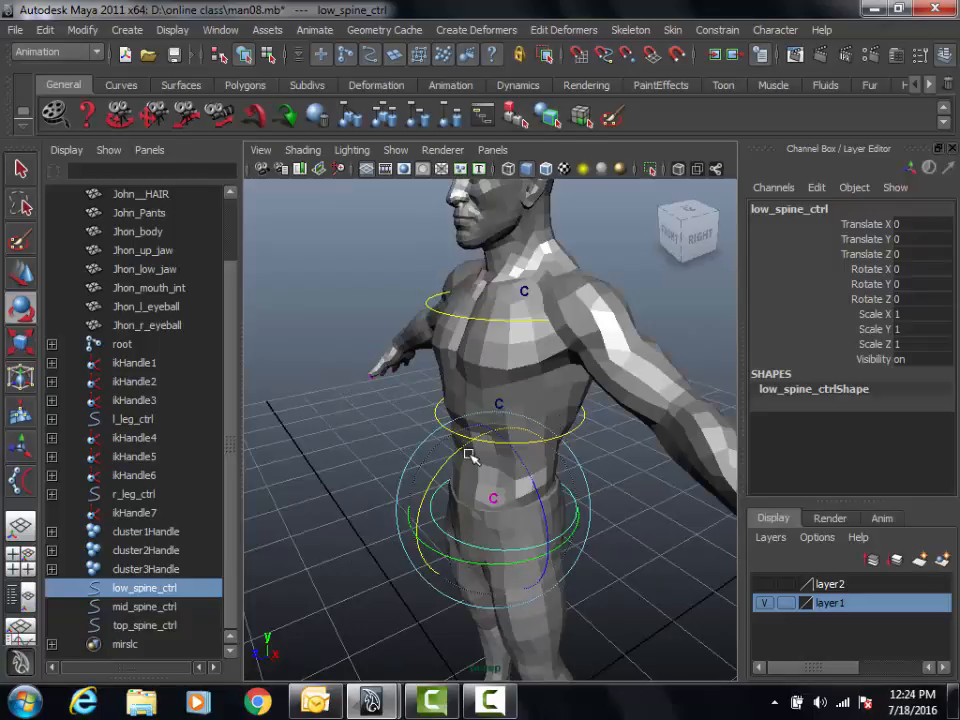
# Parent top_spine_ctrl under mid_spine_ctrl.
pyautogui.keyDown('alt'); pyautogui.moveTo(480, 475); pyautogui.dragTo(408, 435); pyautogui.keyUp('alt')
pyautogui.click(392, 312)
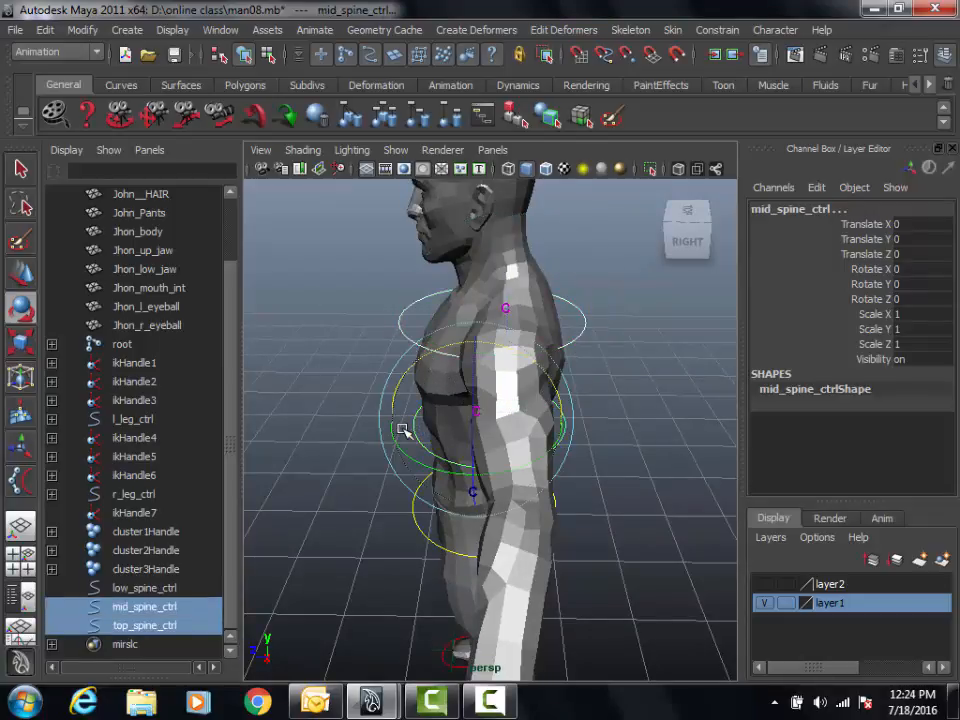
pyautogui.press('p')
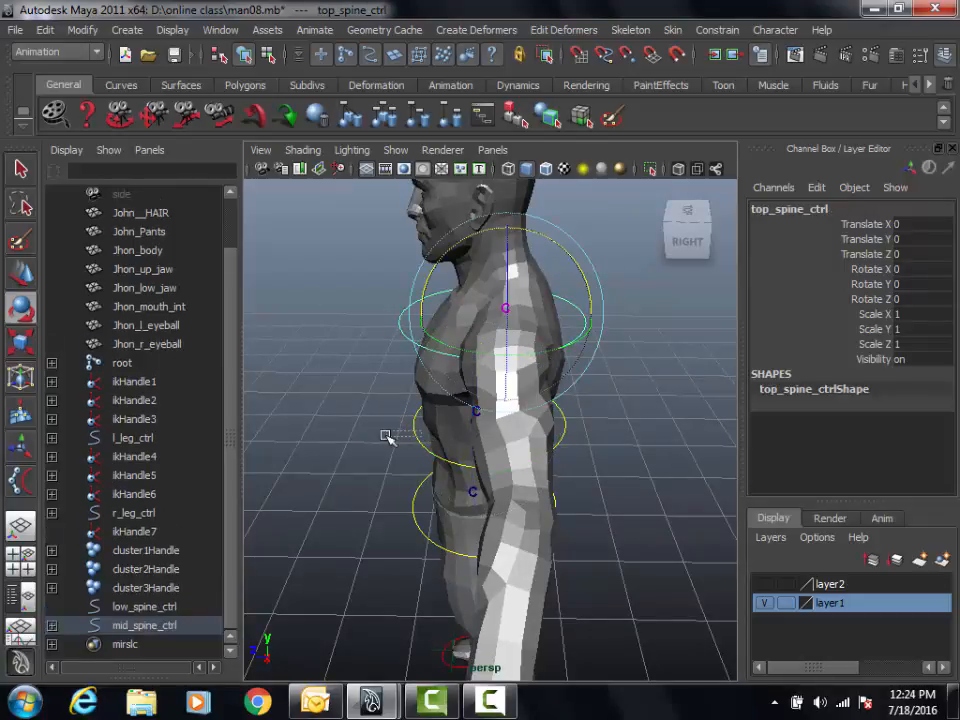
# Try rotating mid_spine_ctrl to test that the chest follows it, and undo the rotation.
pyautogui.click(390, 434)
pyautogui.keyDown('alt'); pyautogui.moveTo(482, 425); pyautogui.dragTo(559, 407); pyautogui.keyUp('alt')
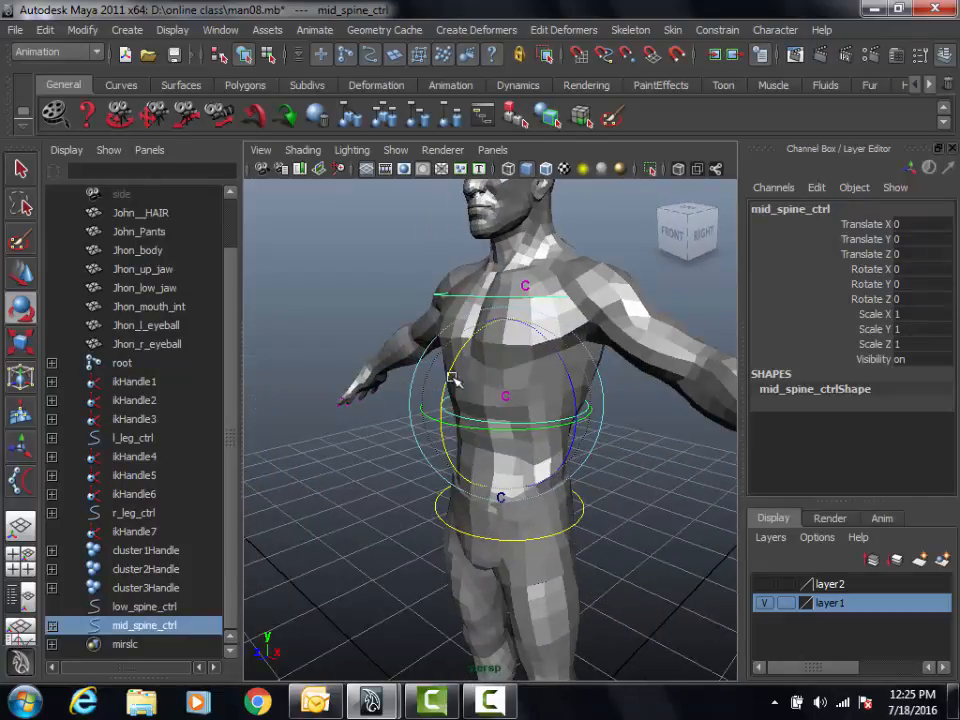
pyautogui.moveTo(451, 375); pyautogui.dragTo(476, 358)
pyautogui.hotkey('ctrl', 'z')
# Parent mid_spine_ctrl under low_spine_ctrl.
pyautogui.keyDown('alt'); pyautogui.moveTo(544, 467); pyautogui.dragTo(561, 411, button='middle'); pyautogui.keyUp('alt')
pyautogui.keyDown('alt'); pyautogui.moveTo(561, 411); pyautogui.dragTo(600, 430, button='right'); pyautogui.keyUp('alt')
pyautogui.keyDown('alt'); pyautogui.moveTo(600, 430); pyautogui.dragTo(562, 440); pyautogui.keyUp('alt')
pyautogui.click(393, 400)
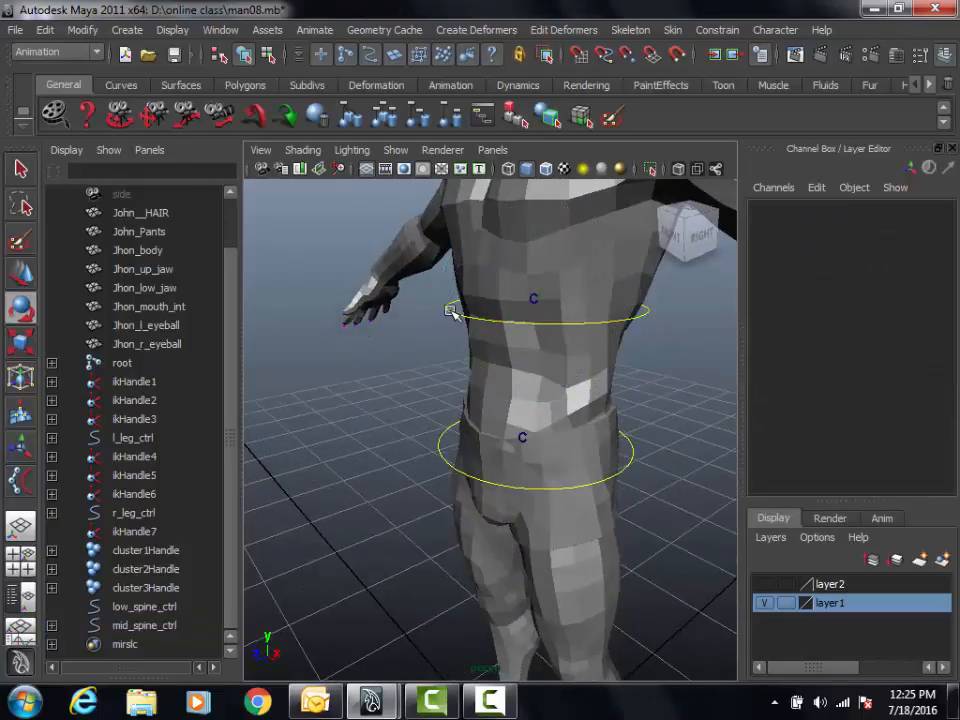
pyautogui.click(446, 314)
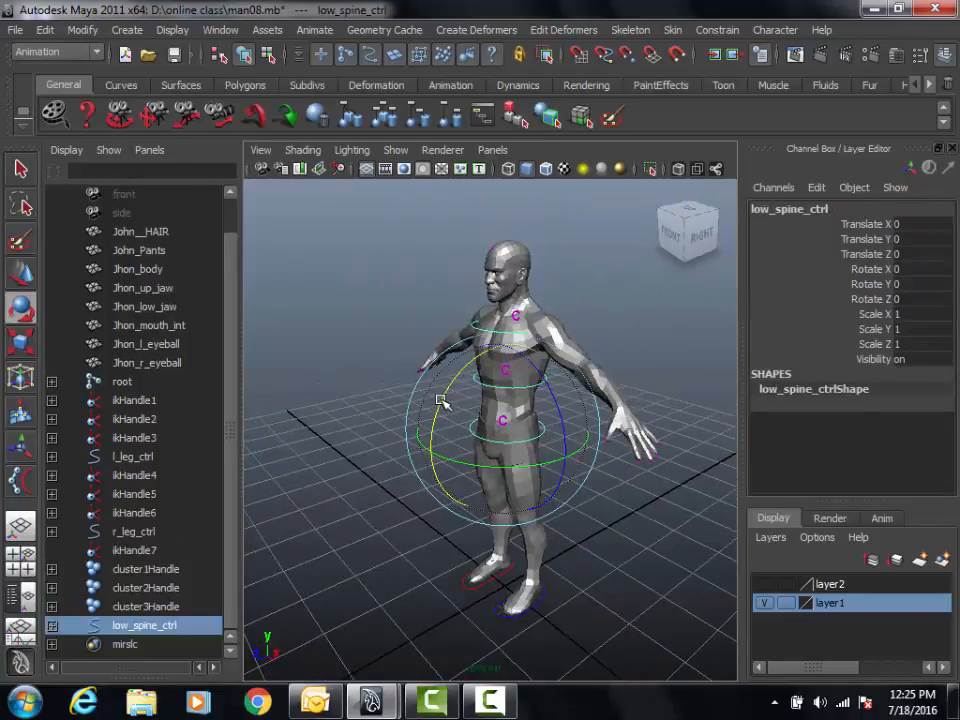
# Try rotating low_spine_ctrl about -17.6 degrees around X to test the control hierarchy, and undo the rotation.
pyautogui.moveTo(441, 400); pyautogui.dragTo(537, 425)
pyautogui.hotkey('ctrl', 'z')
pyautogui.hotkey('ctrl', 'z')
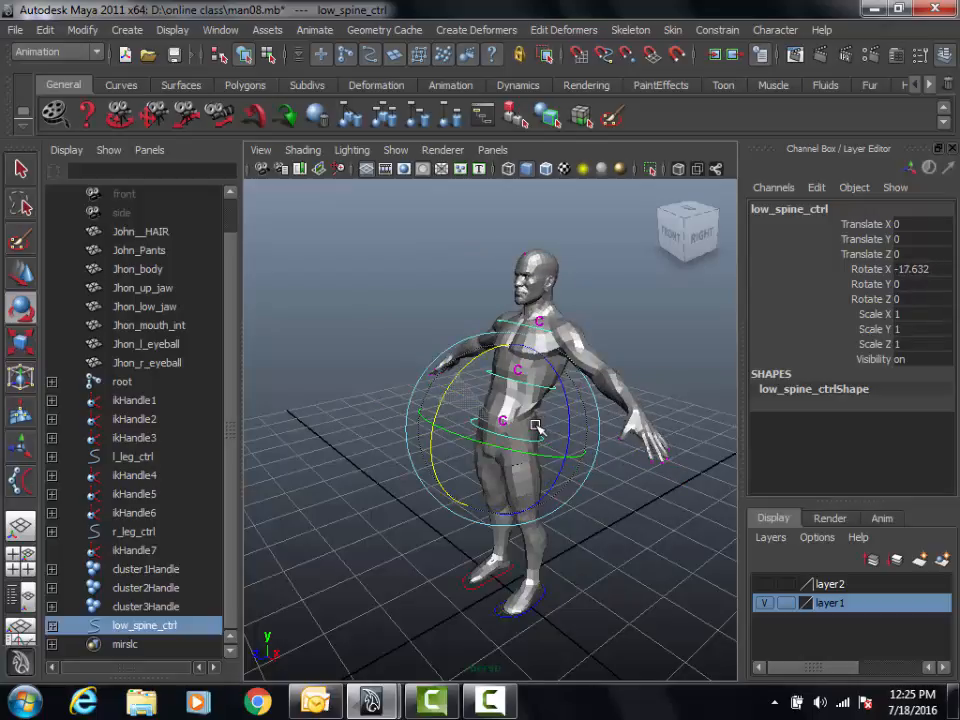
# Lock and hide the Scale X, Y, Z and Visibility channels on top_spine_ctrl, mid_spine_ctrl and low_spine_ctrl together.
pyautogui.keyDown('alt'); pyautogui.moveTo(474, 455); pyautogui.dragTo(606, 461, button='right'); pyautogui.keyUp('alt')
pyautogui.keyDown('alt'); pyautogui.moveTo(606, 461); pyautogui.dragTo(550, 510, button='middle'); pyautogui.keyUp('alt')
pyautogui.keyDown('alt'); pyautogui.moveTo(550, 510); pyautogui.dragTo(574, 516); pyautogui.keyUp('alt')
pyautogui.keyDown('alt'); pyautogui.moveTo(574, 516); pyautogui.dragTo(561, 491, button='right'); pyautogui.keyUp('alt')
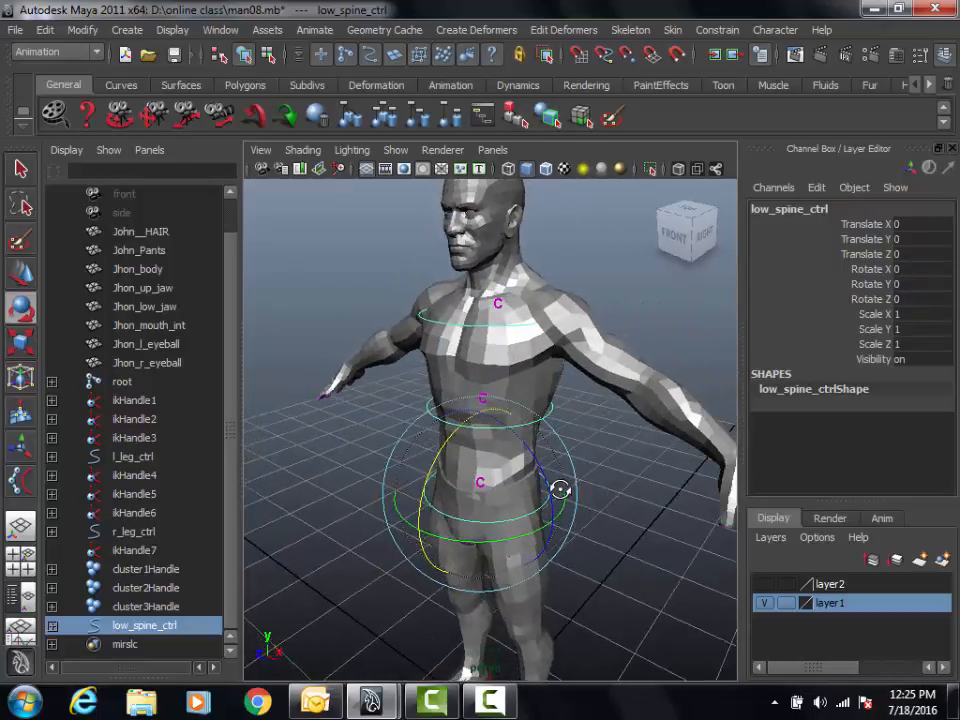
pyautogui.keyDown('alt'); pyautogui.moveTo(561, 491); pyautogui.dragTo(574, 491); pyautogui.keyUp('alt')
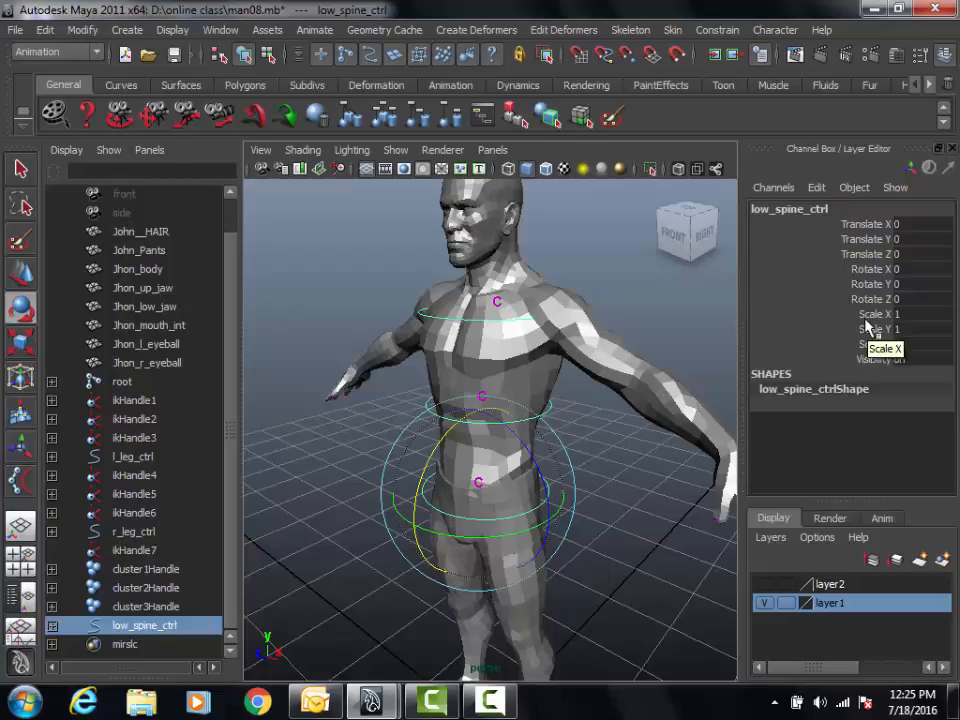
pyautogui.keyDown('alt'); pyautogui.moveTo(470, 400); pyautogui.dragTo(392, 338); pyautogui.keyUp('alt')
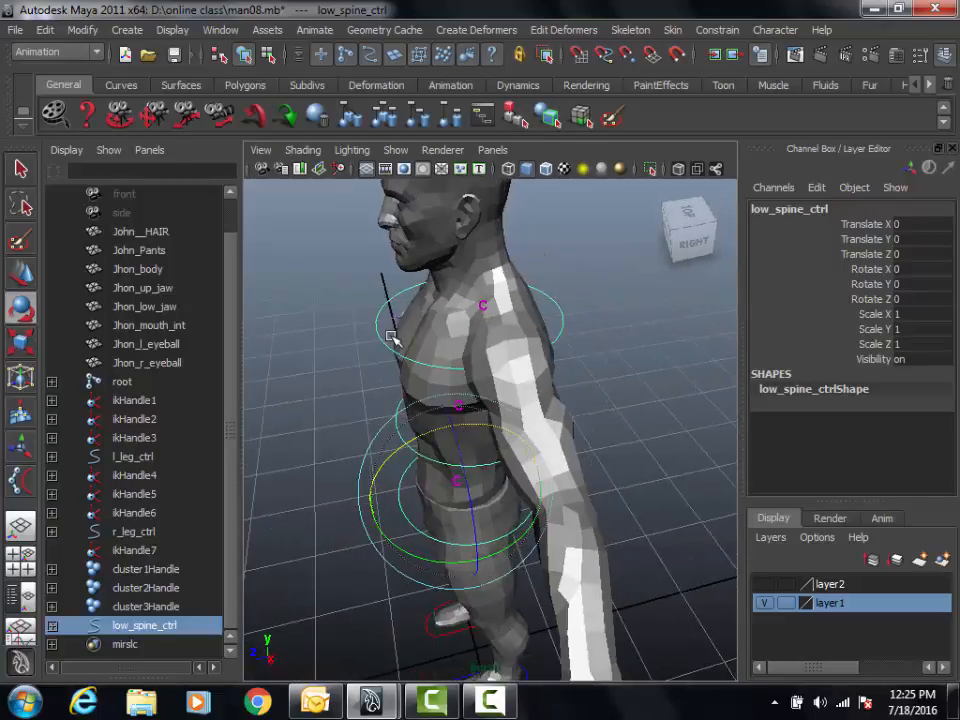
pyautogui.click(377, 322)
pyautogui.moveTo(469, 343)
pyautogui.keyDown('alt'); pyautogui.mouseDown()
pyautogui.moveTo(474, 334)
pyautogui.moveTo(461, 338)
pyautogui.mouseUp(); pyautogui.keyUp('alt')
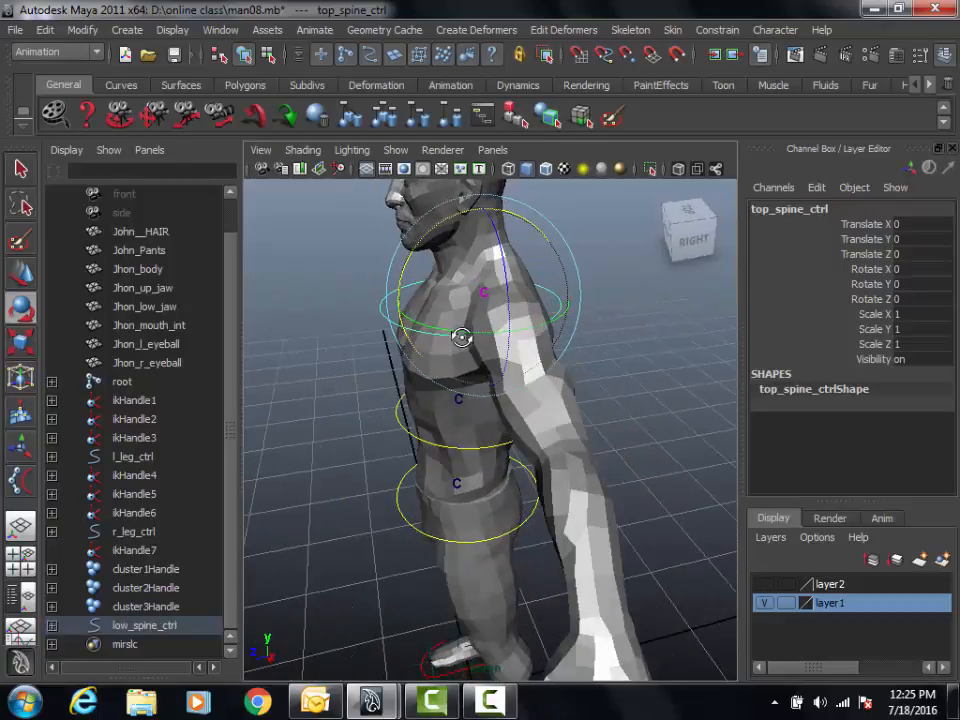
pyautogui.click(390, 441)
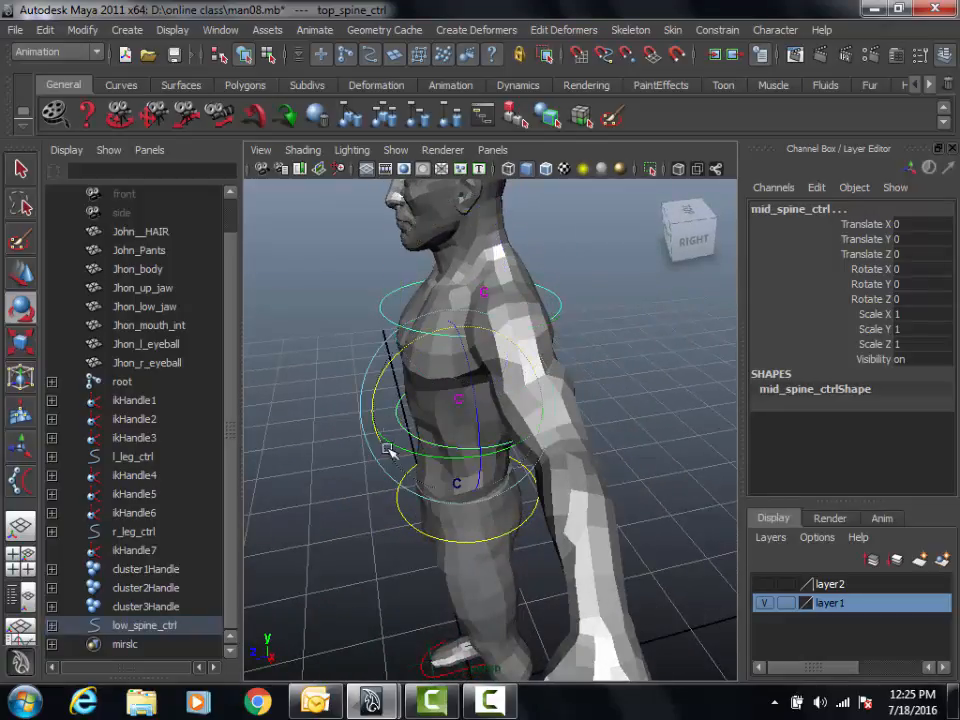
pyautogui.click(386, 515)
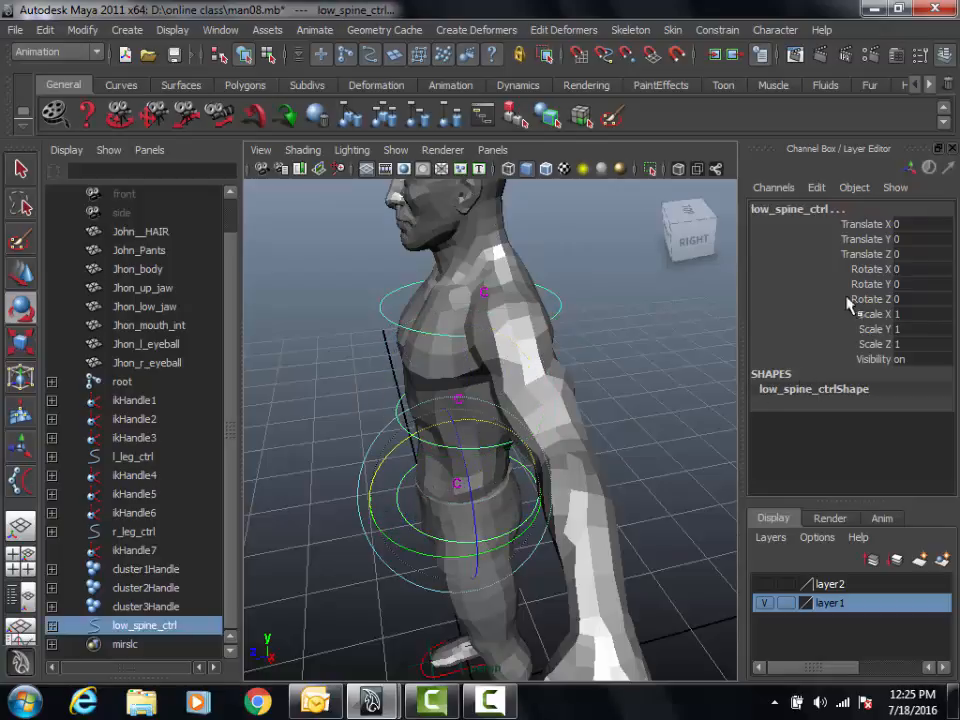
pyautogui.click(52, 625)
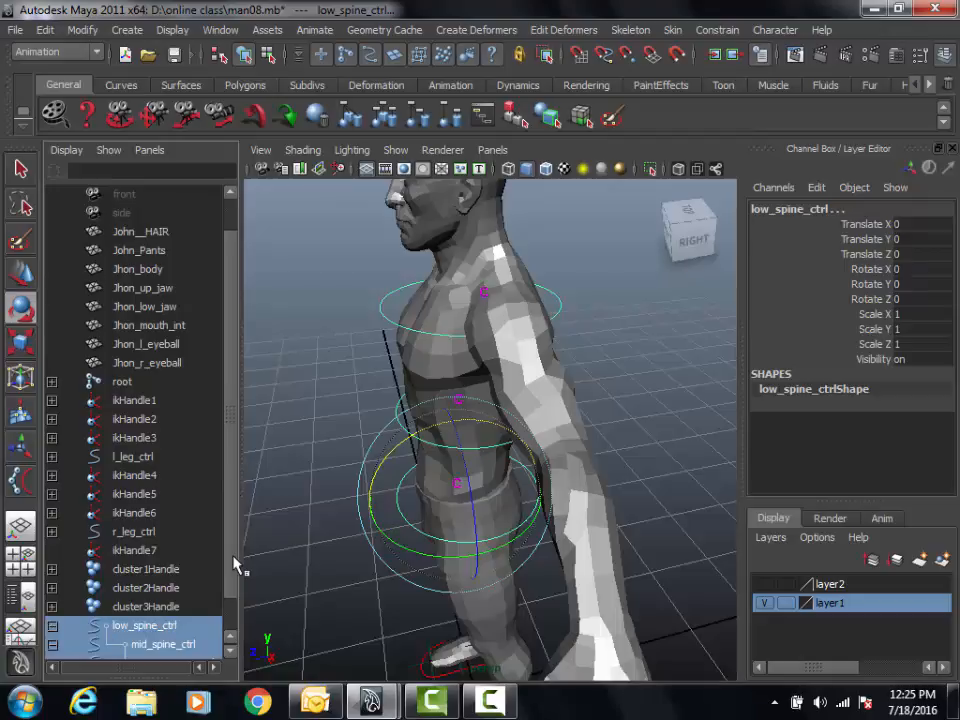
pyautogui.scroll(-1, 226, 588)
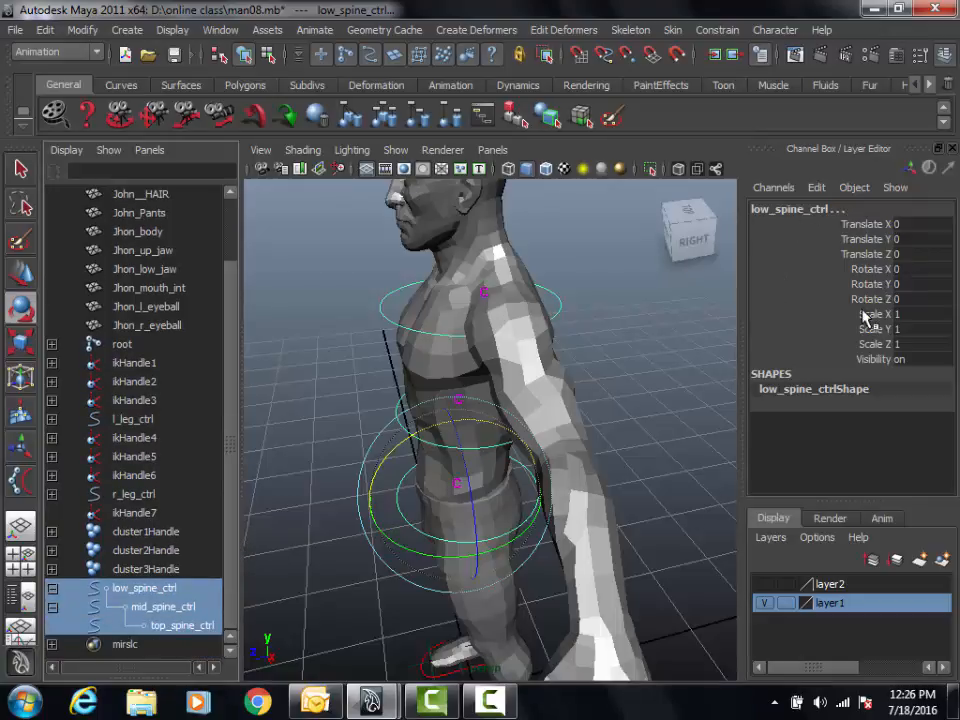
pyautogui.moveTo(870, 314); pyautogui.dragTo(870, 356)
pyautogui.rightClick(866, 352)
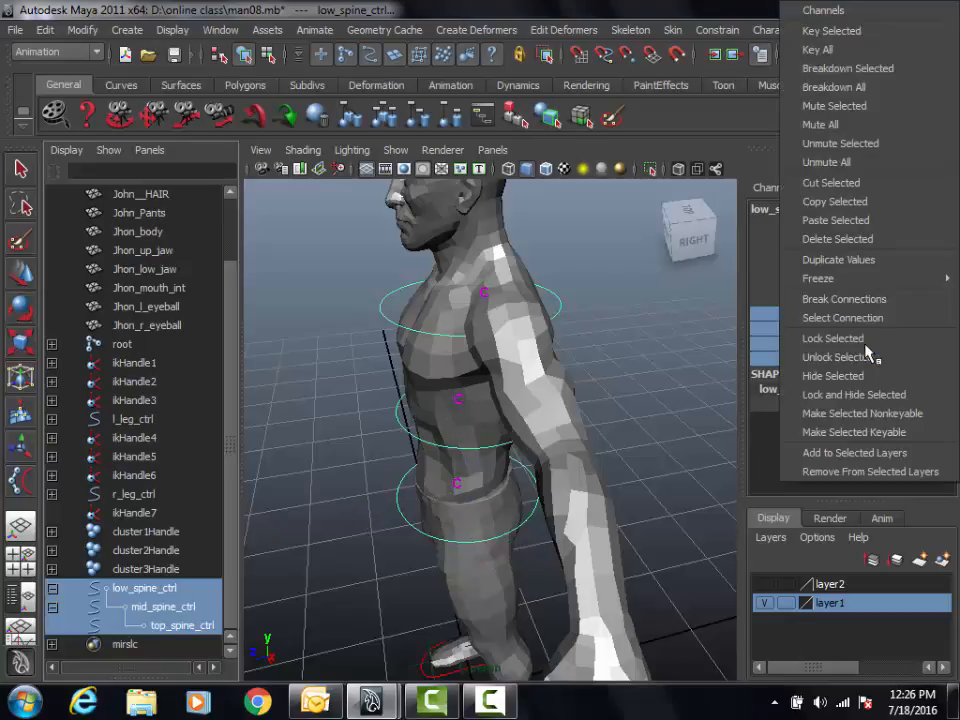
pyautogui.click(846, 394)
# Select top_spine_ctrl, mid_spine_ctrl and low_spine_ctrl one after another to check which channels remain available on each.
pyautogui.keyDown('alt'); pyautogui.moveTo(394, 486); pyautogui.dragTo(407, 452, button='right'); pyautogui.keyUp('alt')
pyautogui.click(383, 296)
pyautogui.keyDown('alt'); pyautogui.moveTo(326, 328); pyautogui.dragTo(429, 358, button='right'); pyautogui.keyUp('alt')
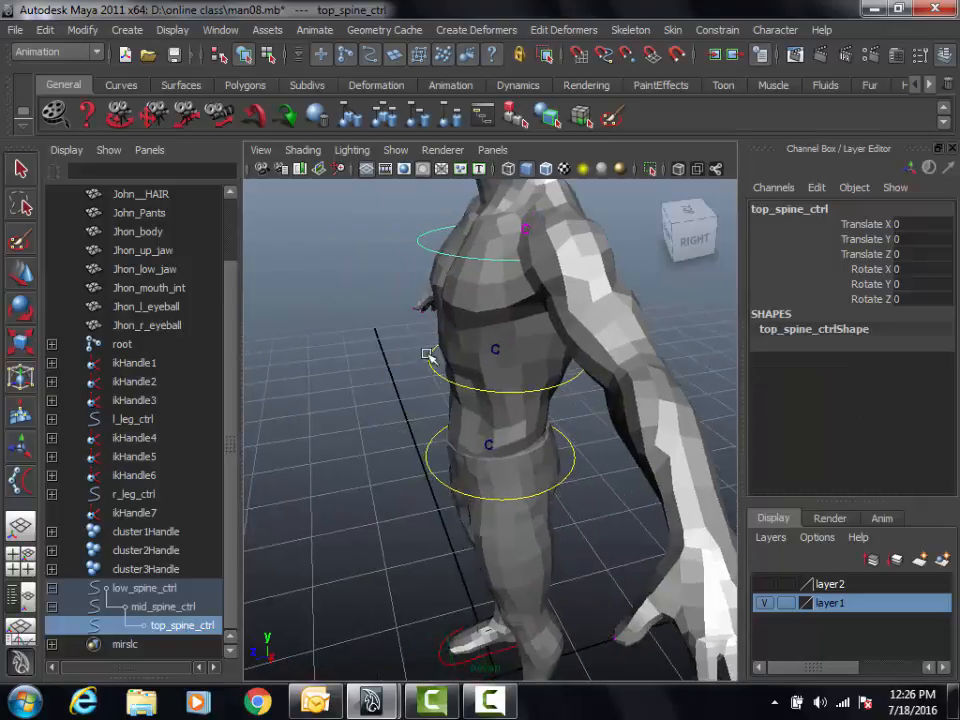
pyautogui.press('Up')
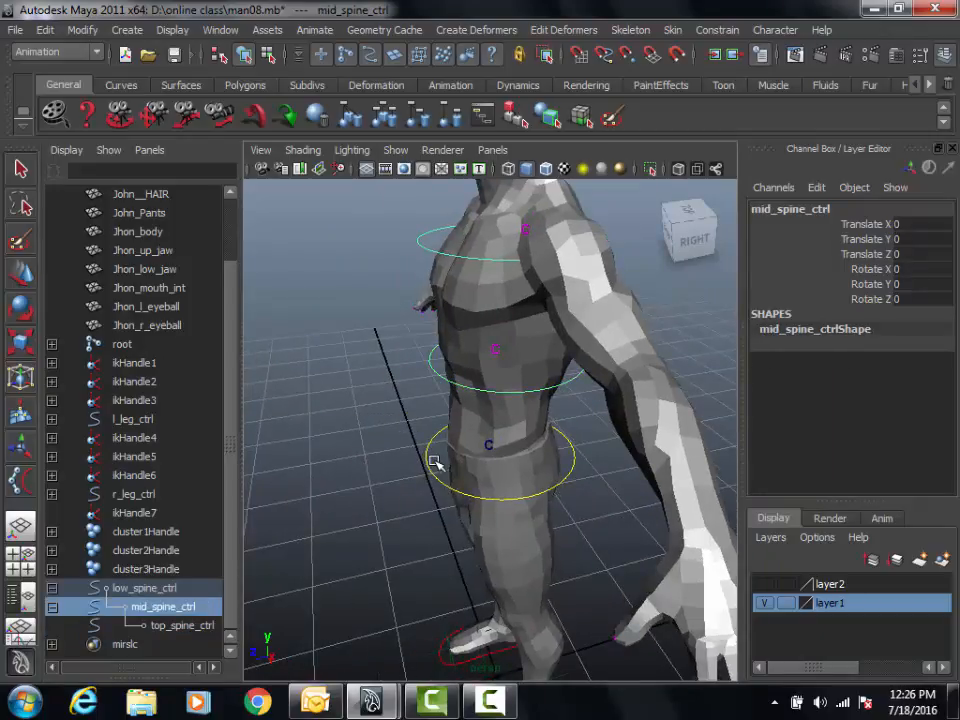
pyautogui.press('Up')
pyautogui.scroll(-3, 460, 403)
pyautogui.keyDown('alt'); pyautogui.moveTo(460, 403); pyautogui.dragTo(648, 398); pyautogui.keyUp('alt')
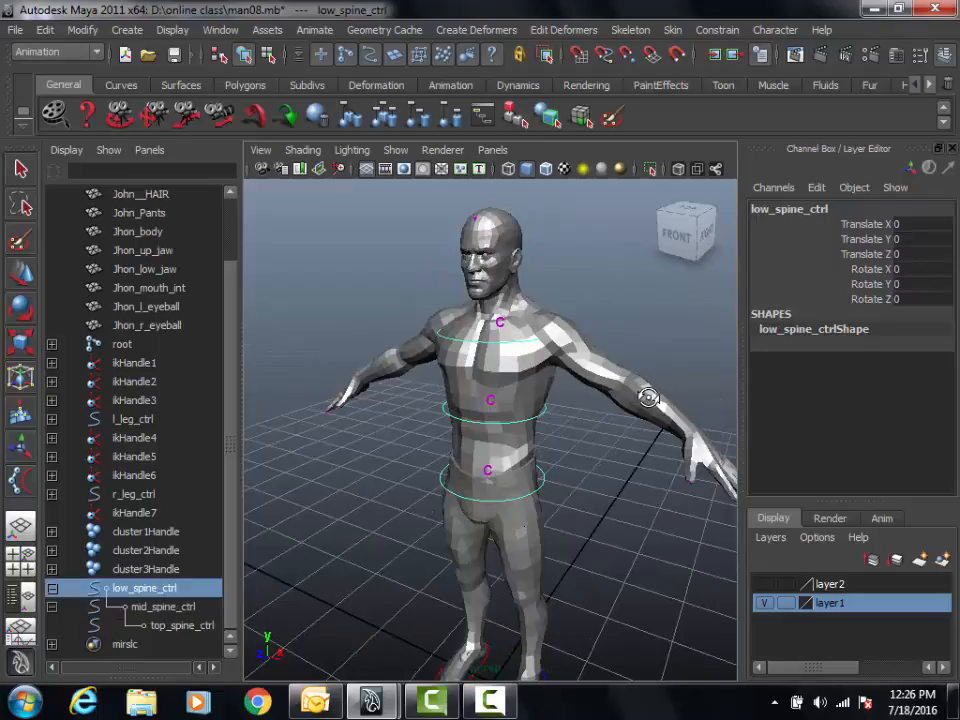
# Save the scene as a new Maya Binary file named man08_A in the online class folder.
pyautogui.click(17, 29)
pyautogui.click(62, 116)
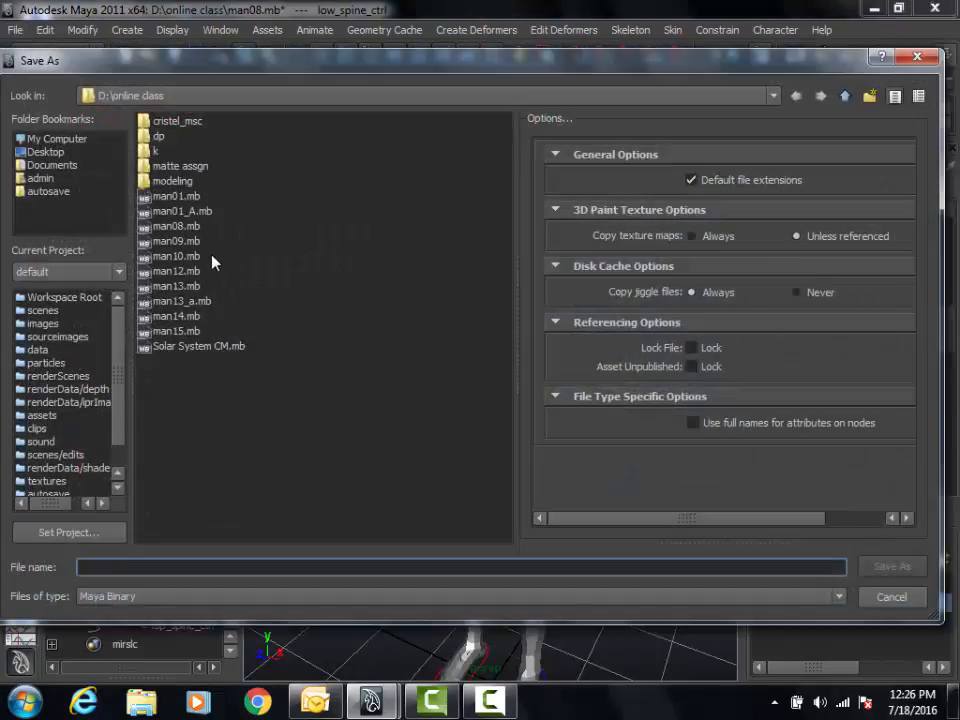
pyautogui.click(176, 226)
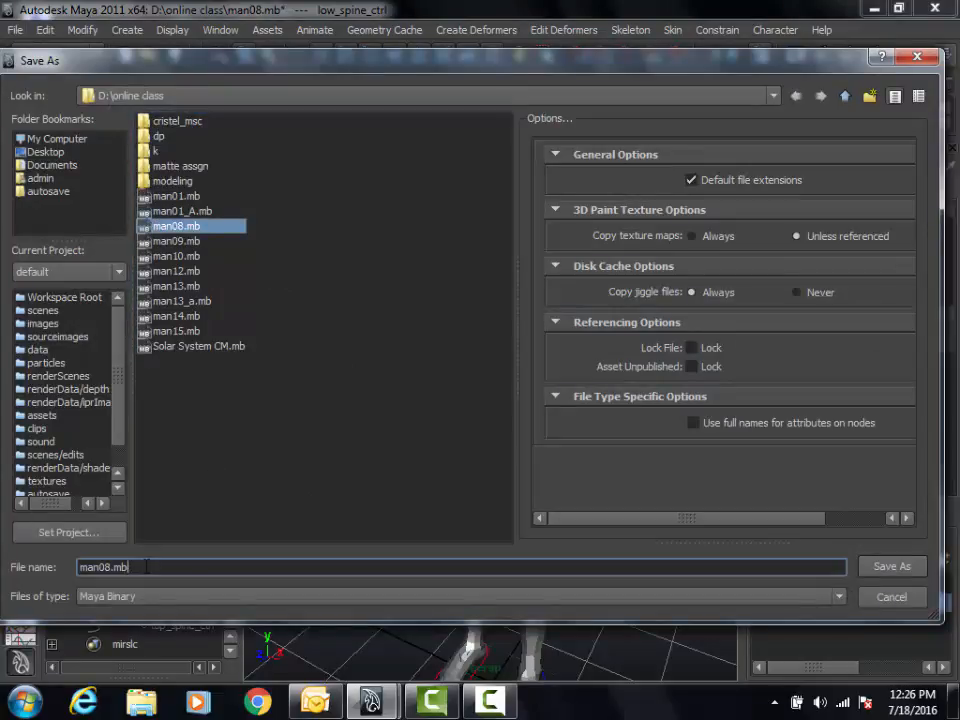
pyautogui.click(221, 567)
pyautogui.press('BackSpace')
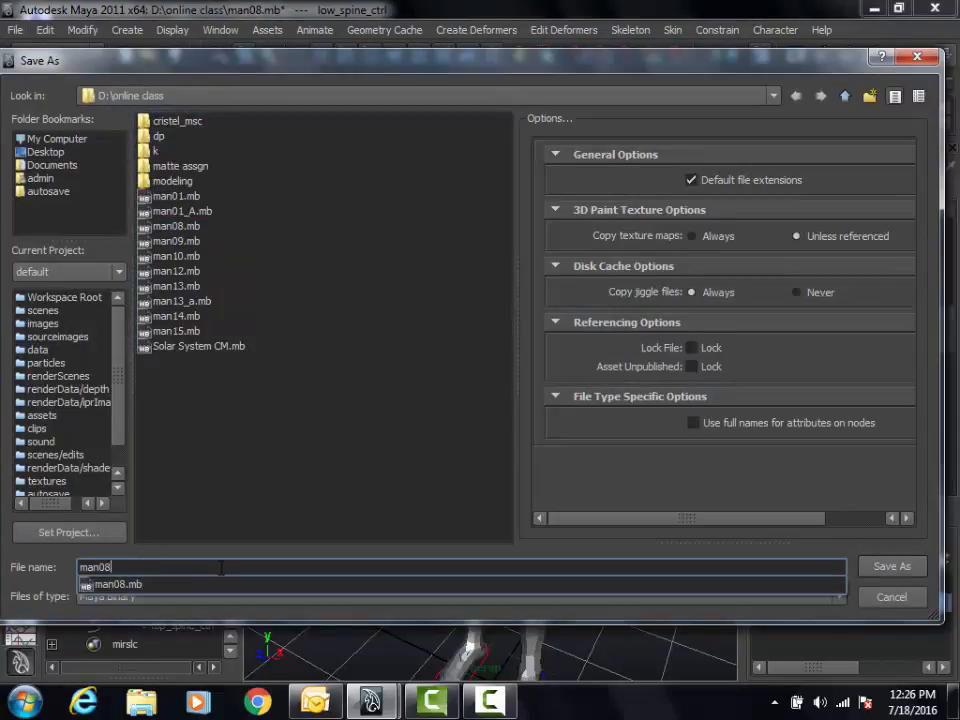
pyautogui.write('_A')
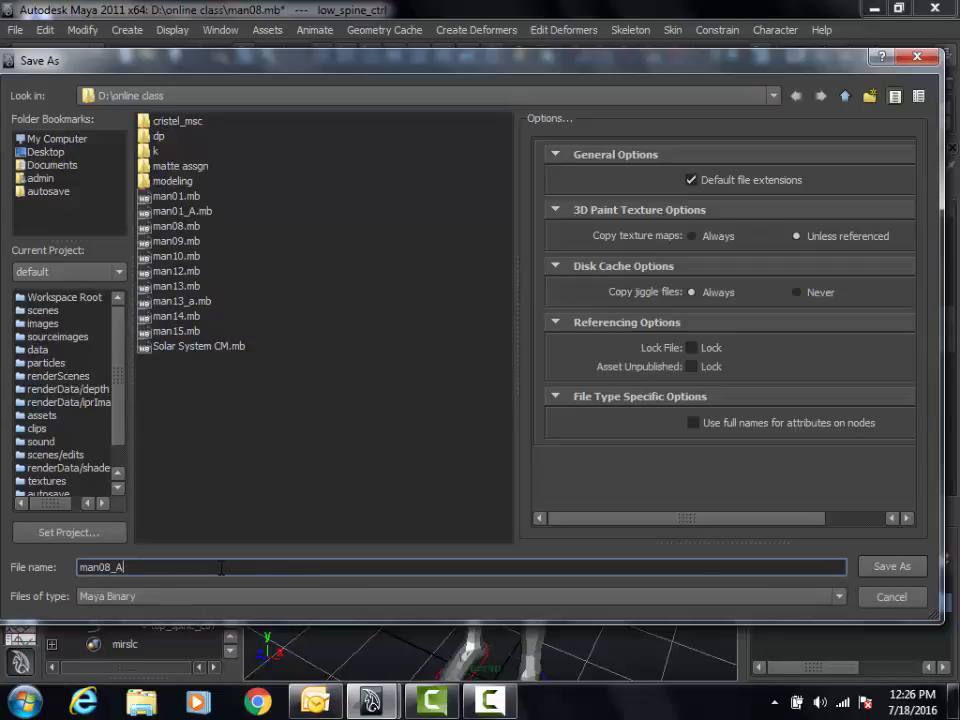
pyautogui.press('Return')
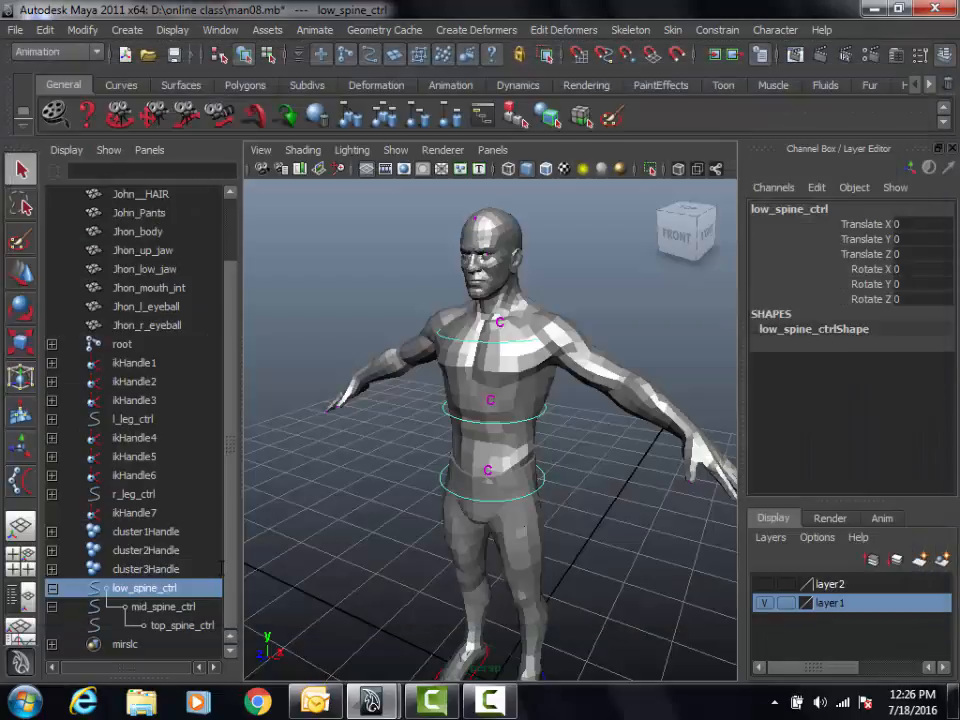
# Collapse the low_spine_ctrl hierarchy in the scene's object list.
pyautogui.scroll(-5, 532, 438)
pyautogui.keyDown('alt'); pyautogui.moveTo(439, 411); pyautogui.dragTo(465, 388); pyautogui.keyUp('alt')
pyautogui.scroll(5, 576, 437)
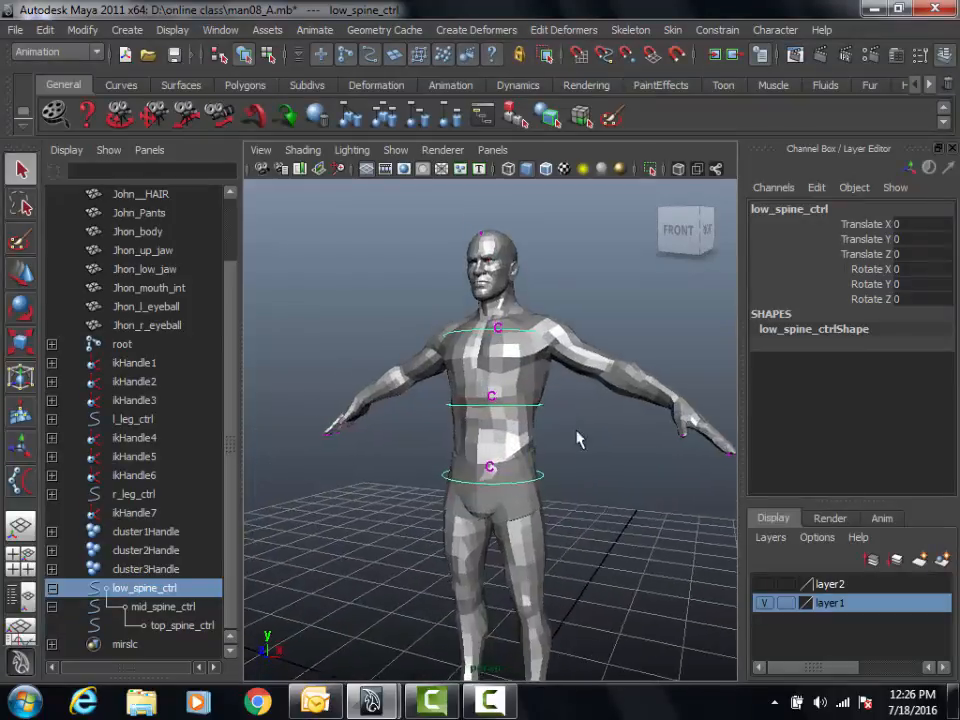
pyautogui.keyDown('alt'); pyautogui.moveTo(576, 437); pyautogui.dragTo(563, 485, button='middle'); pyautogui.keyUp('alt')
pyautogui.scroll(-1, 549, 488)
pyautogui.keyDown('alt'); pyautogui.moveTo(549, 488); pyautogui.dragTo(578, 520); pyautogui.keyUp('alt')
pyautogui.scroll(3, 580, 520)
pyautogui.scroll(-1, 650, 494)
pyautogui.keyDown('alt'); pyautogui.moveTo(654, 491); pyautogui.dragTo(444, 514); pyautogui.keyUp('alt')
pyautogui.click(52, 588)
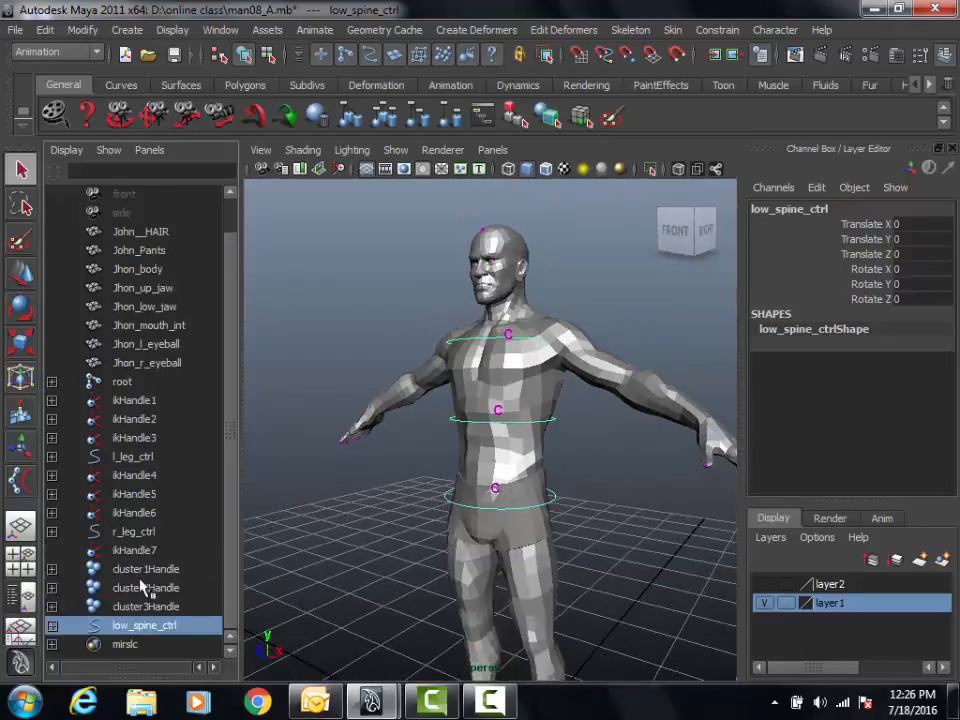
# Examine the placement of the three spine controls and their clusters around the character's torso and hips.
pyautogui.keyDown('alt'); pyautogui.moveTo(418, 519); pyautogui.dragTo(490, 530, button='right'); pyautogui.keyUp('alt')
pyautogui.keyDown('alt'); pyautogui.moveTo(490, 530); pyautogui.dragTo(342, 515); pyautogui.keyUp('alt')
pyautogui.keyDown('alt'); pyautogui.moveTo(551, 527); pyautogui.dragTo(460, 512); pyautogui.keyUp('alt')
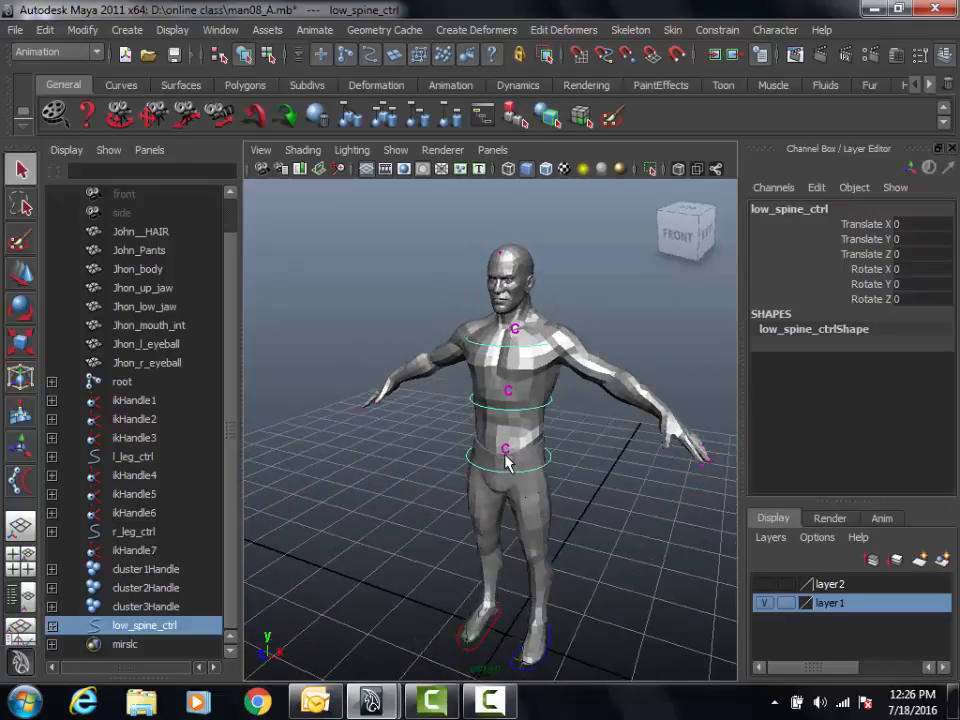
pyautogui.keyDown('alt'); pyautogui.moveTo(507, 462); pyautogui.dragTo(540, 460); pyautogui.keyUp('alt')
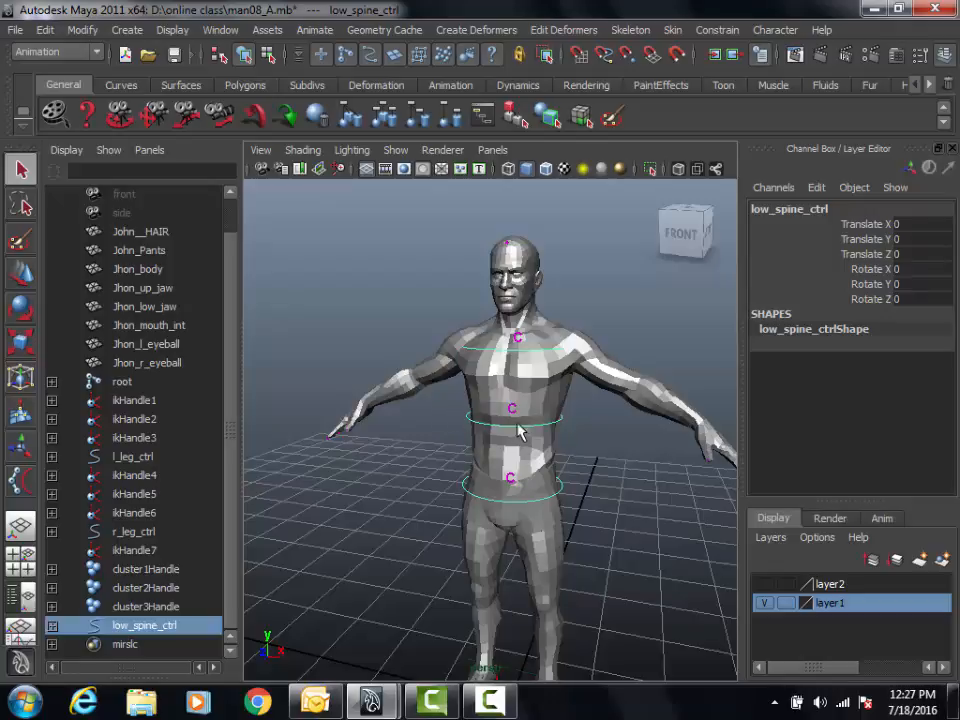
pyautogui.keyDown('alt'); pyautogui.moveTo(583, 422); pyautogui.dragTo(500, 460); pyautogui.keyUp('alt')
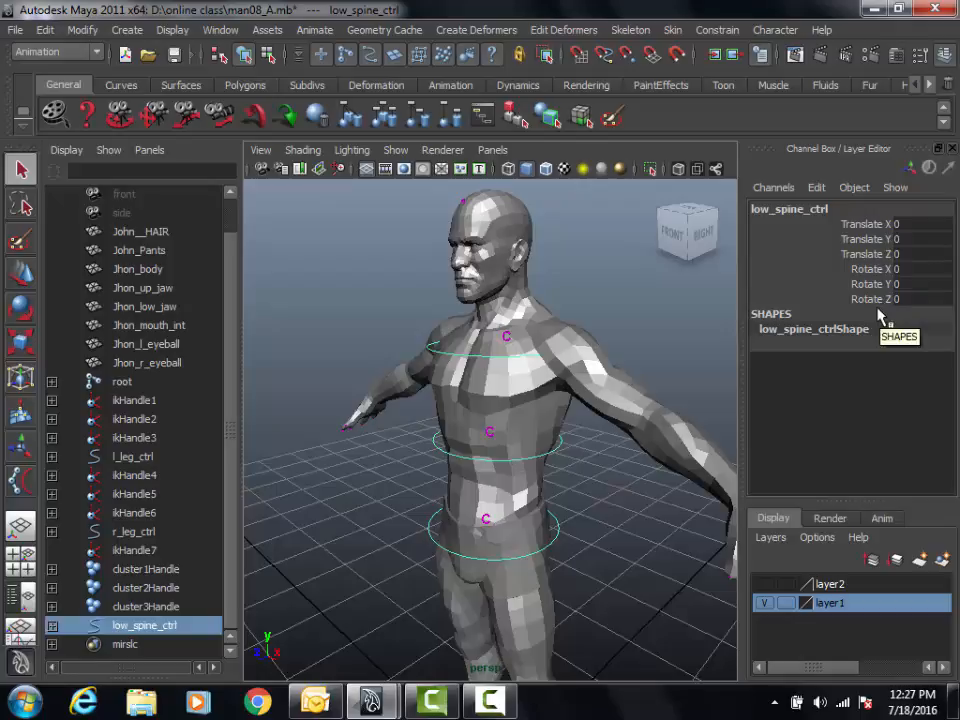
pyautogui.keyDown('alt'); pyautogui.moveTo(502, 413); pyautogui.dragTo(516, 424, button='right'); pyautogui.keyUp('alt')
pyautogui.keyDown('alt'); pyautogui.moveTo(502, 442); pyautogui.dragTo(515, 406, button='middle'); pyautogui.keyUp('alt')
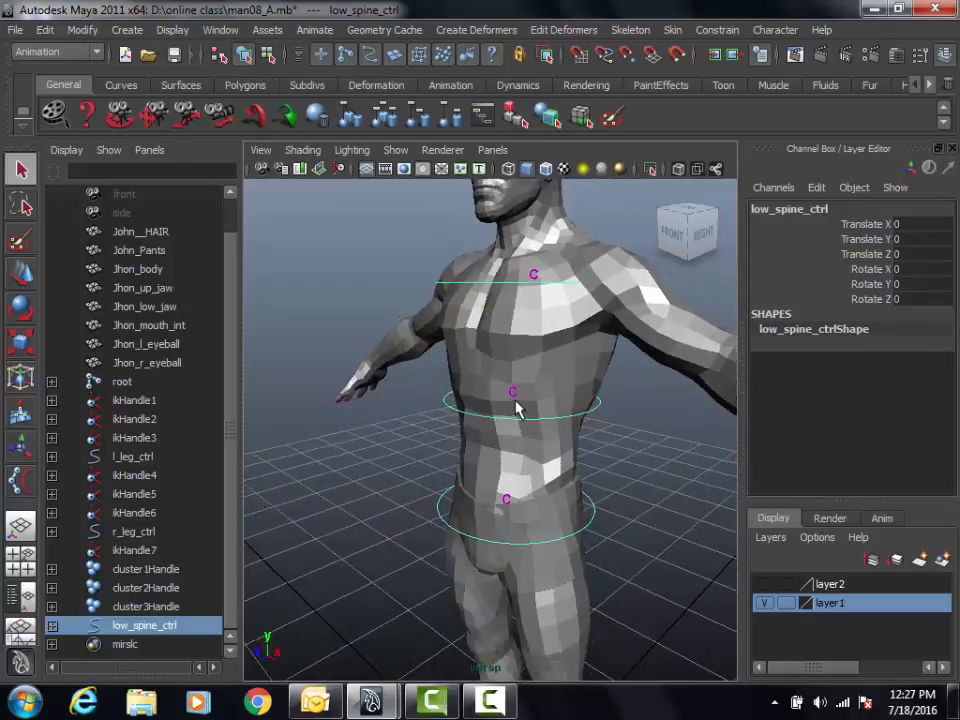
pyautogui.keyDown('alt'); pyautogui.moveTo(515, 406); pyautogui.dragTo(532, 406); pyautogui.keyUp('alt')
pyautogui.keyDown('alt'); pyautogui.moveTo(532, 408); pyautogui.dragTo(537, 356, button='middle'); pyautogui.keyUp('alt')
pyautogui.keyDown('alt'); pyautogui.moveTo(537, 356); pyautogui.dragTo(546, 450, button='right'); pyautogui.keyUp('alt')
pyautogui.keyDown('alt'); pyautogui.moveTo(546, 450); pyautogui.dragTo(537, 457); pyautogui.keyUp('alt')
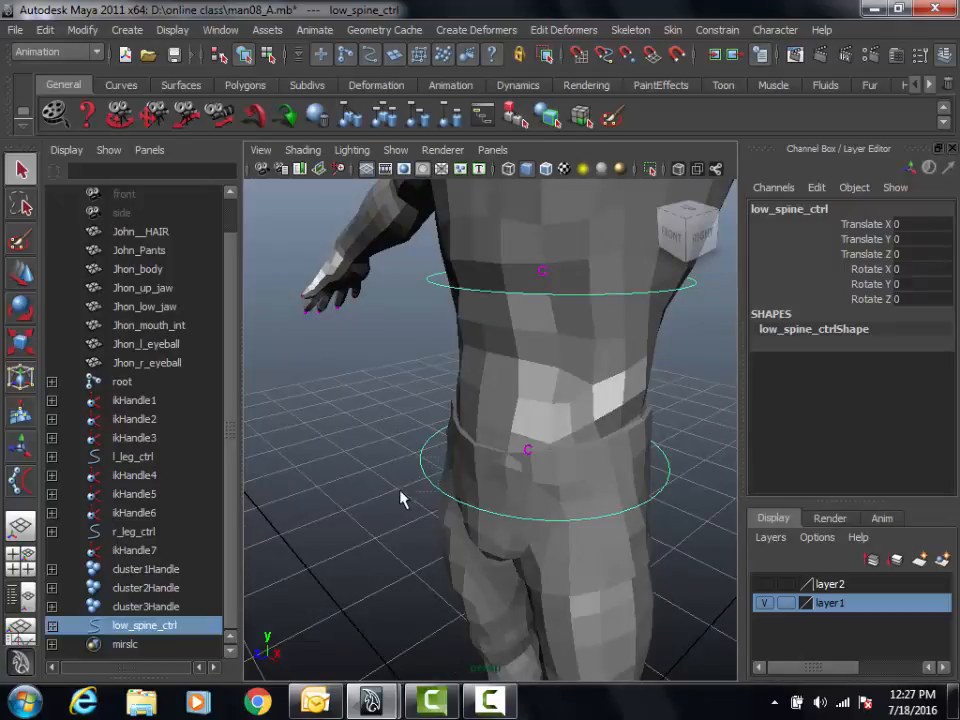
pyautogui.moveTo(437, 445); pyautogui.dragTo(393, 478)
pyautogui.keyDown('alt'); pyautogui.moveTo(572, 416); pyautogui.dragTo(470, 442, button='right'); pyautogui.keyUp('alt')
pyautogui.keyDown('alt'); pyautogui.moveTo(470, 442); pyautogui.dragTo(463, 465, button='middle'); pyautogui.keyUp('alt')
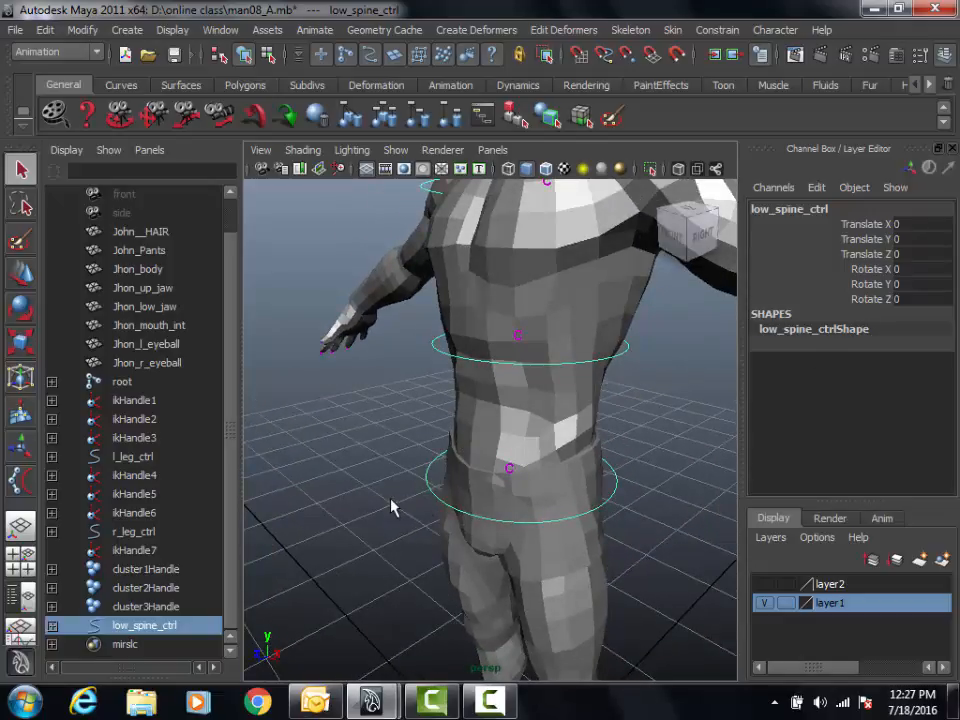
# Make the hidden Scale X, Scale Y, Scale Z and Visibility channels of low_spine_ctrl keyable through Channel Control.
pyautogui.click(823, 192)
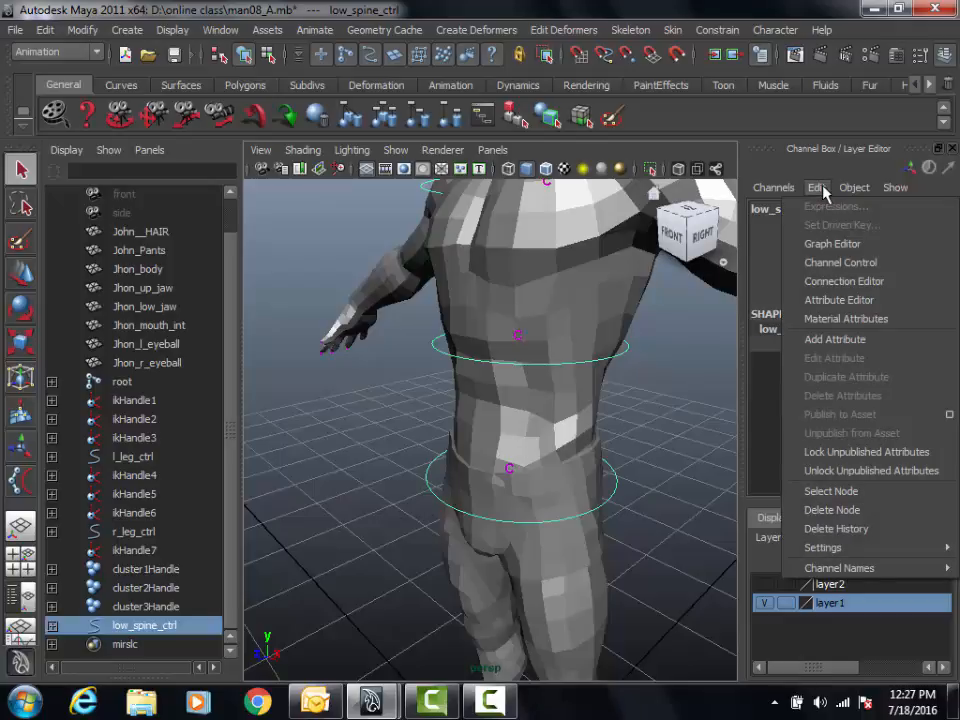
pyautogui.click(846, 263)
pyautogui.moveTo(651, 181); pyautogui.dragTo(621, 216)
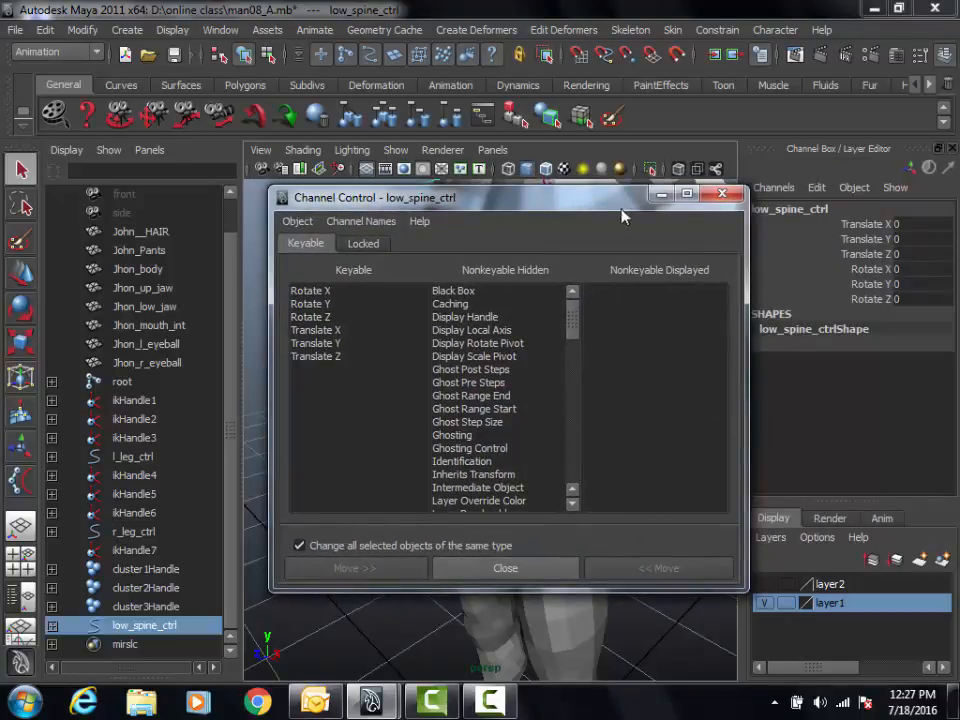
pyautogui.moveTo(485, 207); pyautogui.dragTo(501, 157)
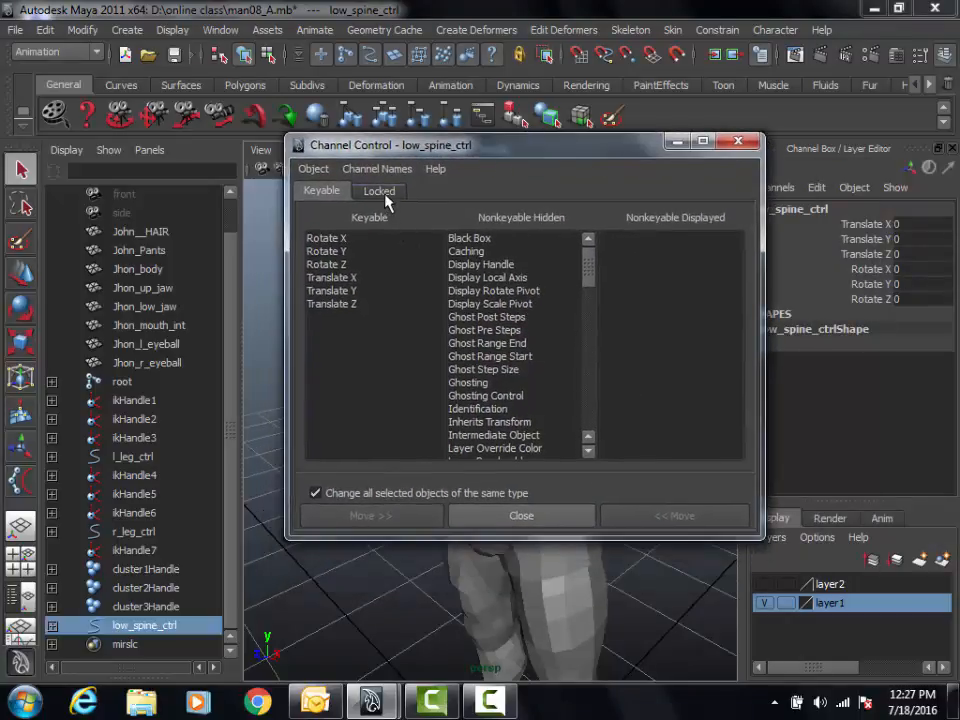
pyautogui.moveTo(588, 277); pyautogui.dragTo(592, 398)
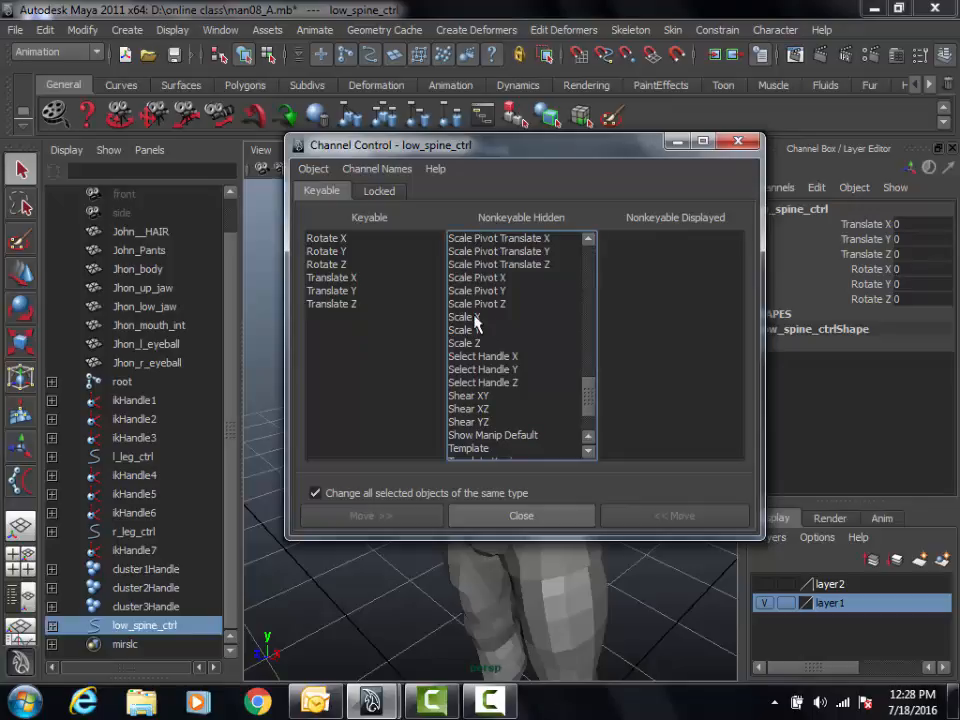
pyautogui.moveTo(476, 318); pyautogui.dragTo(470, 343)
pyautogui.moveTo(589, 397); pyautogui.dragTo(590, 425)
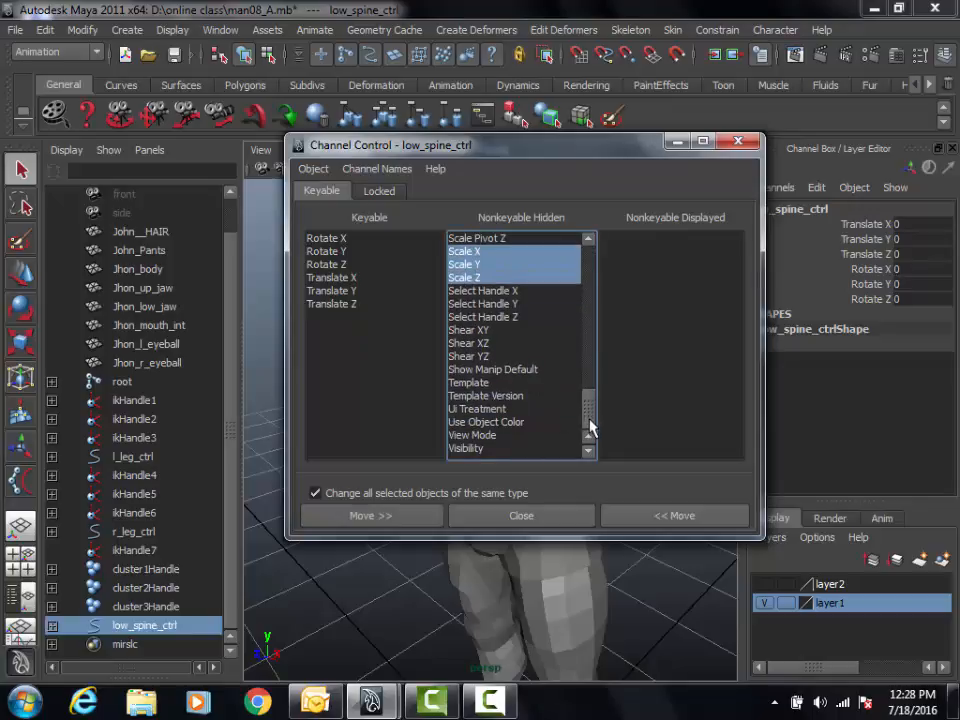
pyautogui.keyDown('ctrl'); pyautogui.click(482, 449); pyautogui.keyUp('ctrl')
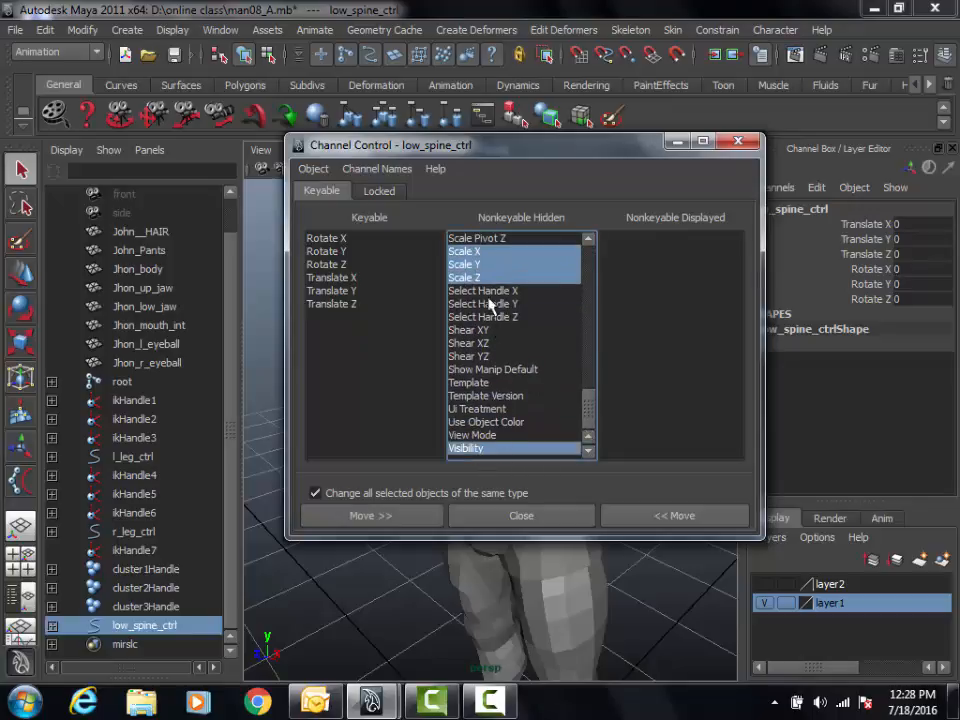
pyautogui.click(671, 516)
pyautogui.click(561, 518)
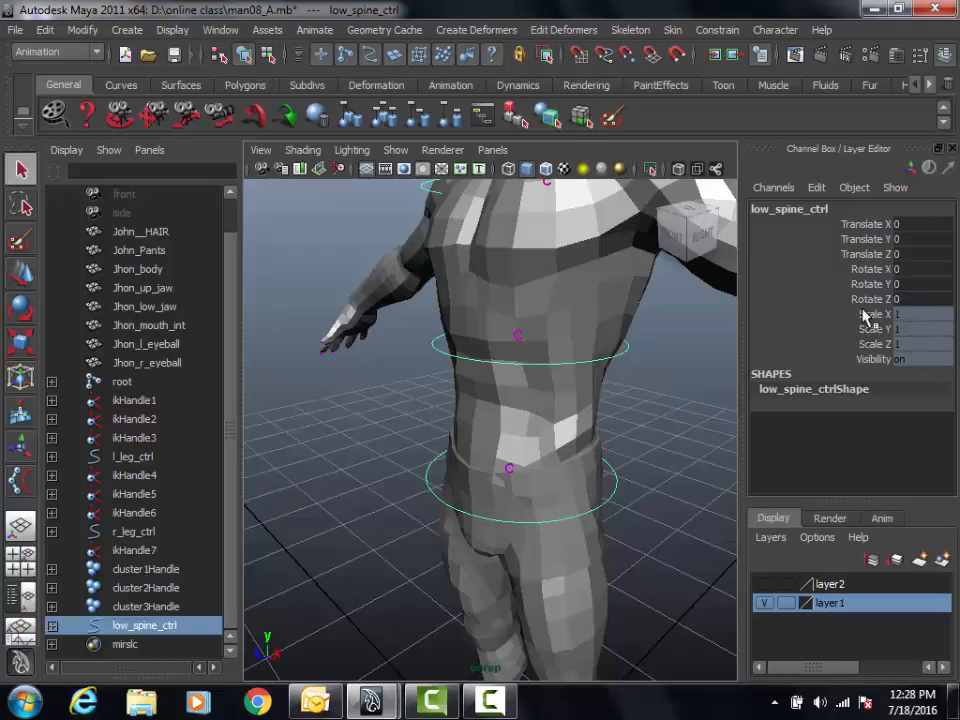
# Unlock the Scale X, Y, Z and Visibility channels of low_spine_ctrl, and lock and hide them again.
pyautogui.moveTo(866, 316); pyautogui.dragTo(879, 358)
pyautogui.rightClick(874, 347)
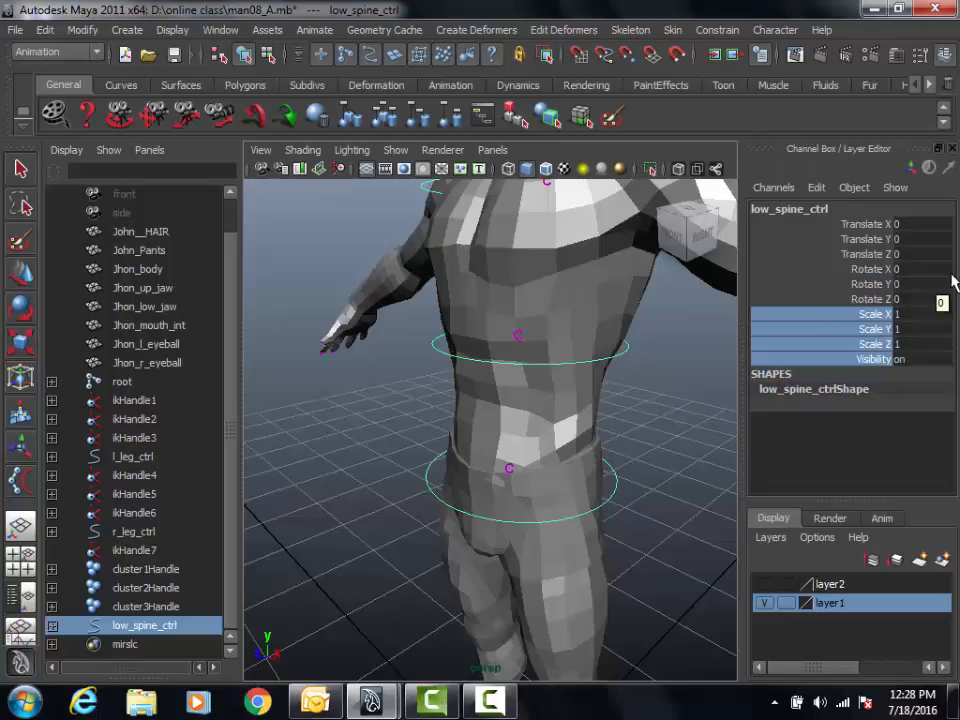
pyautogui.rightClick(876, 343)
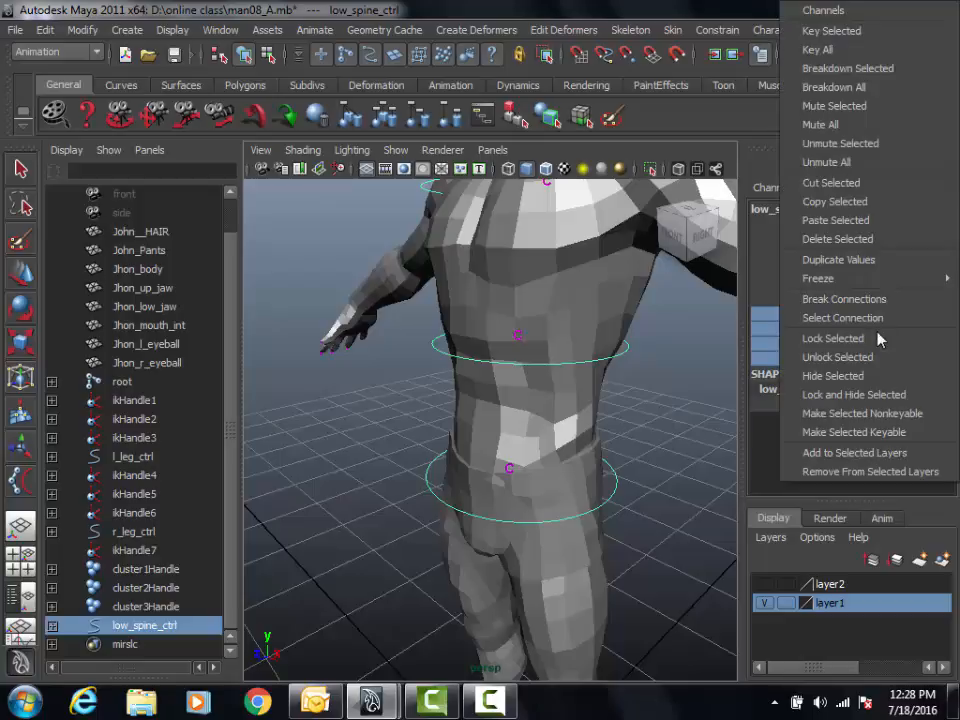
pyautogui.click(863, 398)
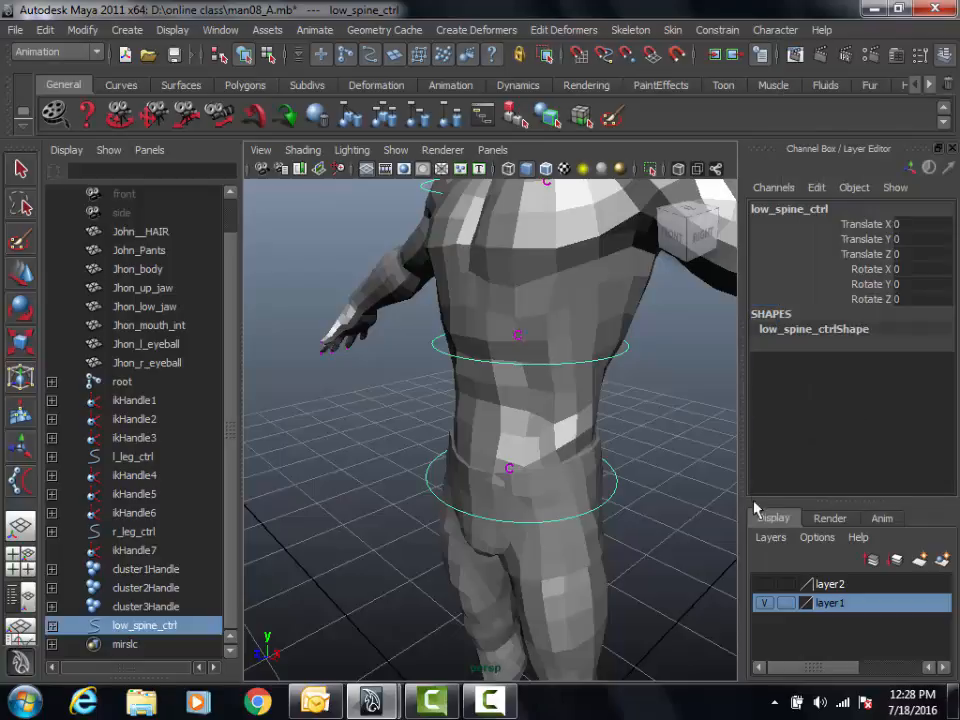
# Deselect the control and examine the three spine control circles and clusters around the character's torso from several angles.
pyautogui.click(671, 477)
pyautogui.keyDown('alt'); pyautogui.moveTo(666, 420); pyautogui.dragTo(559, 484, button='right'); pyautogui.keyUp('alt')
pyautogui.keyDown('alt'); pyautogui.moveTo(559, 484); pyautogui.dragTo(560, 555, button='middle'); pyautogui.keyUp('alt')
pyautogui.keyDown('alt'); pyautogui.moveTo(560, 555); pyautogui.dragTo(568, 466); pyautogui.keyUp('alt')
pyautogui.keyDown('alt'); pyautogui.moveTo(520, 535); pyautogui.dragTo(516, 443, button='middle'); pyautogui.keyUp('alt')
pyautogui.keyDown('alt'); pyautogui.moveTo(516, 443); pyautogui.dragTo(617, 416, button='right'); pyautogui.keyUp('alt')
pyautogui.keyDown('alt'); pyautogui.moveTo(617, 416); pyautogui.dragTo(544, 497, button='middle'); pyautogui.keyUp('alt')
pyautogui.keyDown('alt'); pyautogui.moveTo(585, 400); pyautogui.dragTo(535, 382); pyautogui.keyUp('alt')
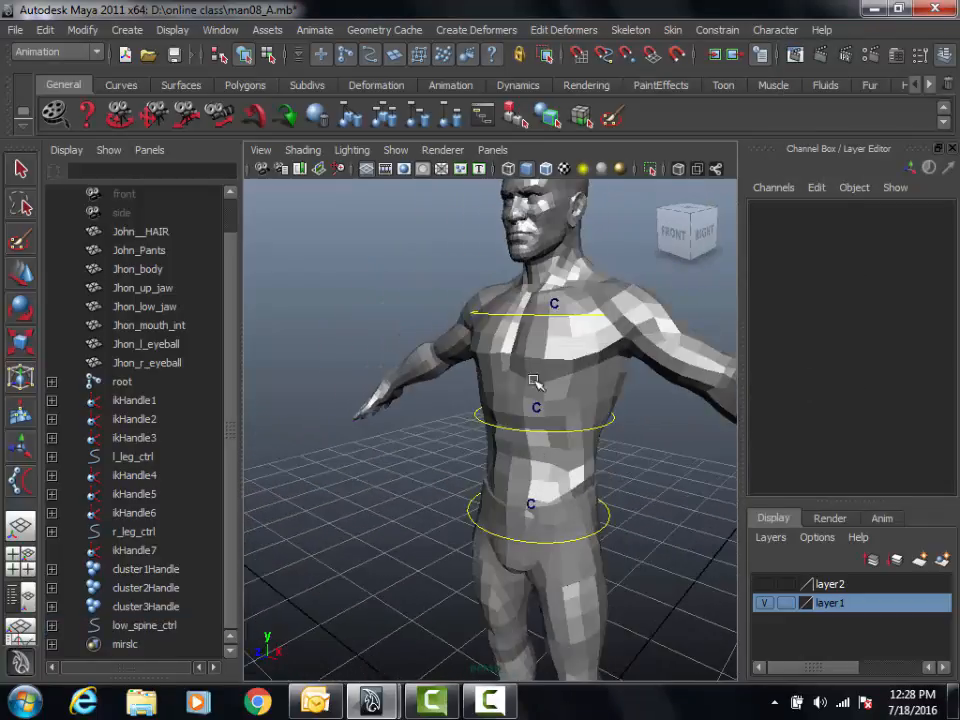
pyautogui.keyDown('alt'); pyautogui.moveTo(596, 386); pyautogui.dragTo(619, 385); pyautogui.keyUp('alt')
pyautogui.keyDown('alt'); pyautogui.moveTo(566, 457); pyautogui.dragTo(528, 463, button='right'); pyautogui.keyUp('alt')
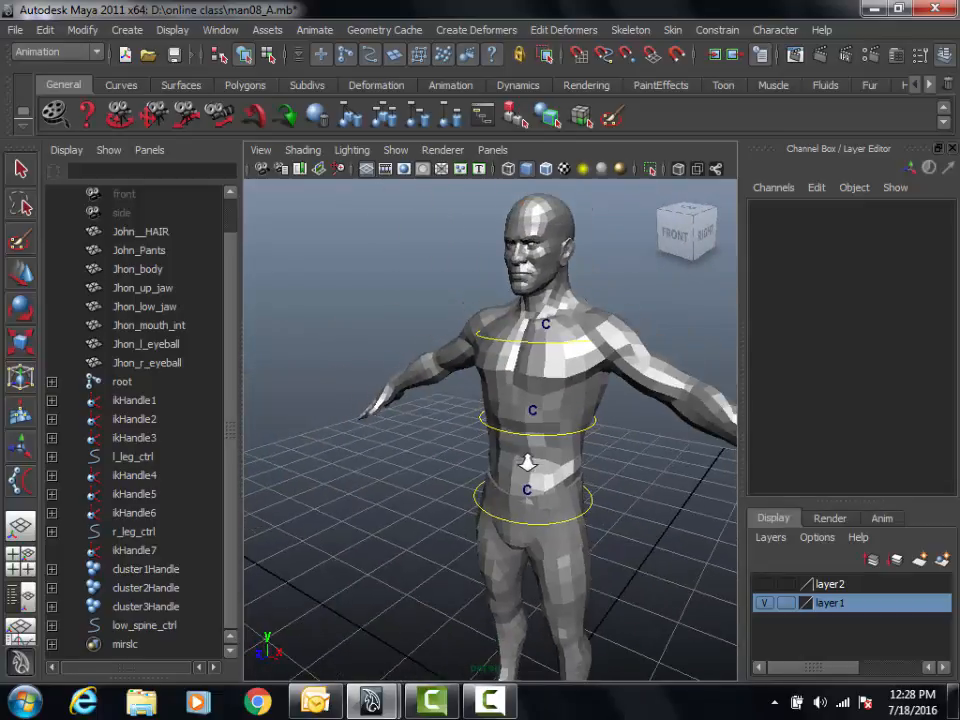
pyautogui.keyDown('alt'); pyautogui.moveTo(528, 463); pyautogui.dragTo(561, 465); pyautogui.keyUp('alt')
pyautogui.keyDown('alt'); pyautogui.moveTo(546, 467); pyautogui.dragTo(639, 459, button='right'); pyautogui.keyUp('alt')
pyautogui.keyDown('alt'); pyautogui.moveTo(639, 459); pyautogui.dragTo(622, 439); pyautogui.keyUp('alt')
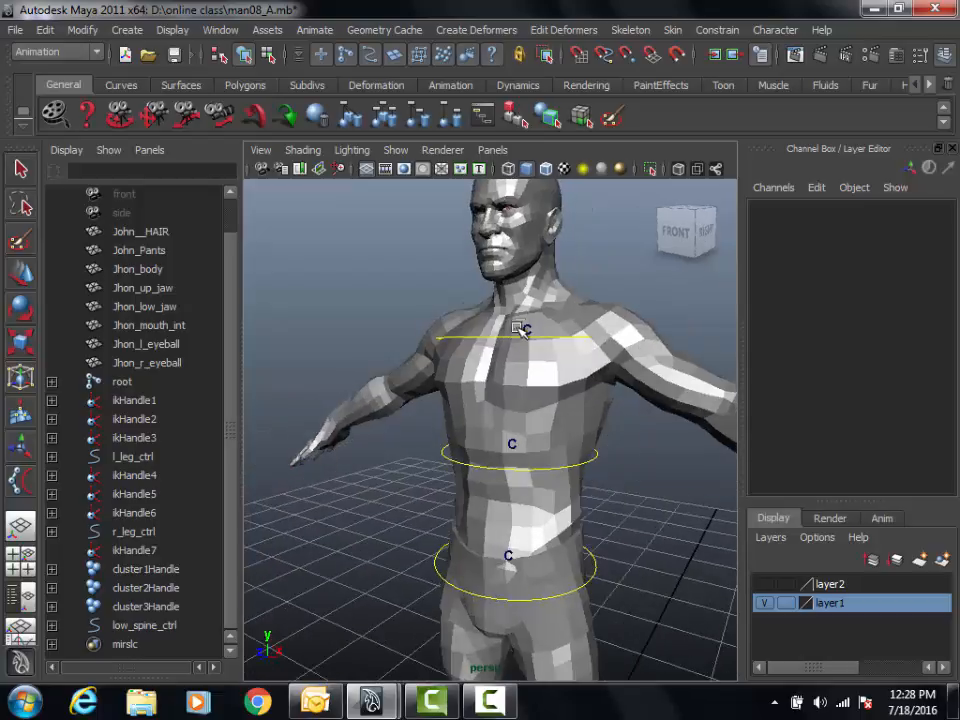
pyautogui.keyDown('alt'); pyautogui.moveTo(572, 561); pyautogui.dragTo(510, 475, button='right'); pyautogui.keyUp('alt')
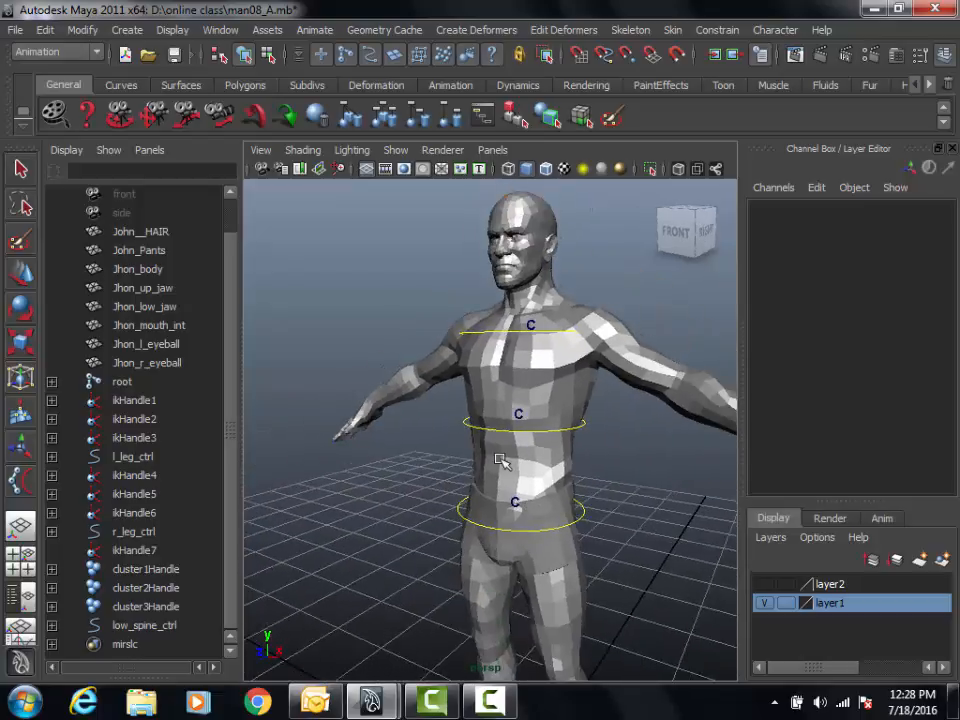
# Hide layer1 and group cluster1Handle, cluster2Handle and cluster3Handle together.
pyautogui.click(150, 569)
pyautogui.keyDown('shift'); pyautogui.click(152, 606); pyautogui.keyUp('shift')
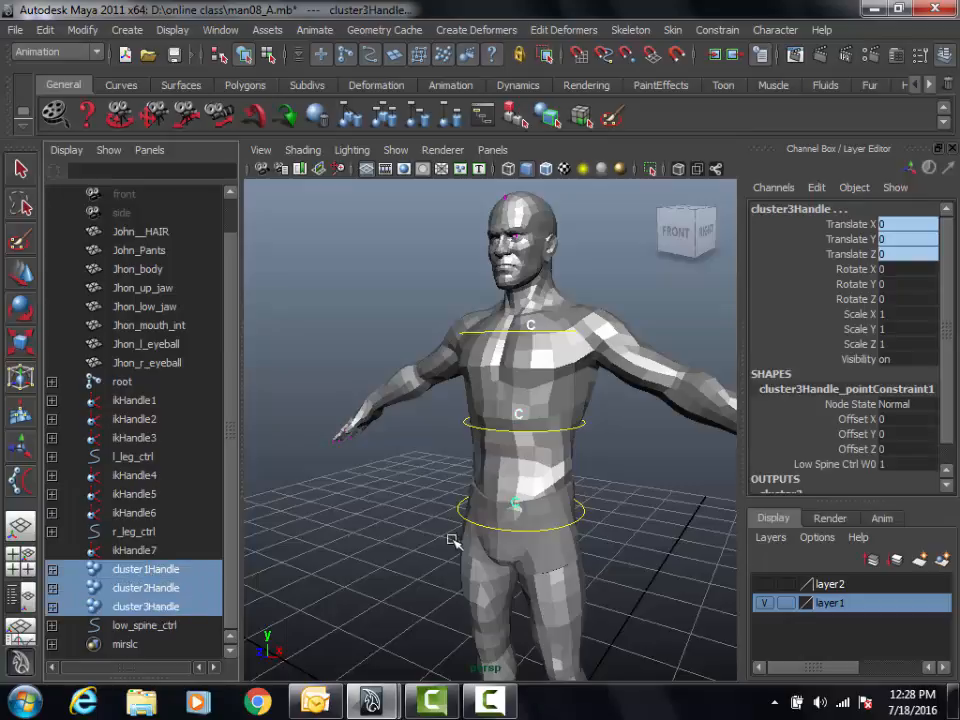
pyautogui.keyDown('alt'); pyautogui.moveTo(452, 540); pyautogui.dragTo(713, 602); pyautogui.keyUp('alt')
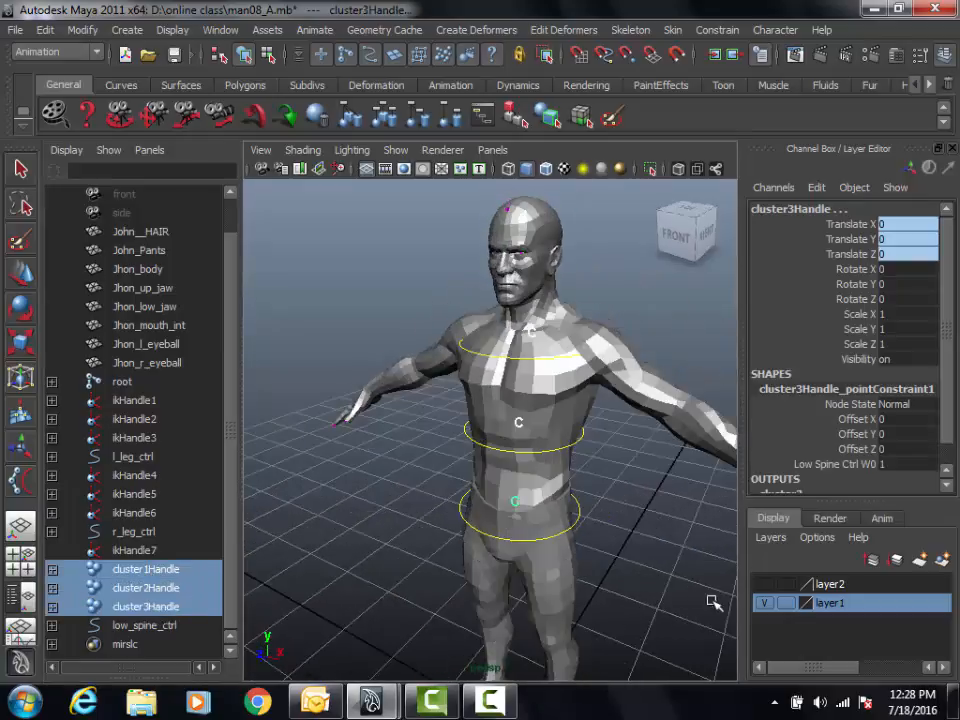
pyautogui.click(764, 603)
pyautogui.keyDown('alt'); pyautogui.moveTo(546, 561); pyautogui.dragTo(609, 526); pyautogui.keyUp('alt')
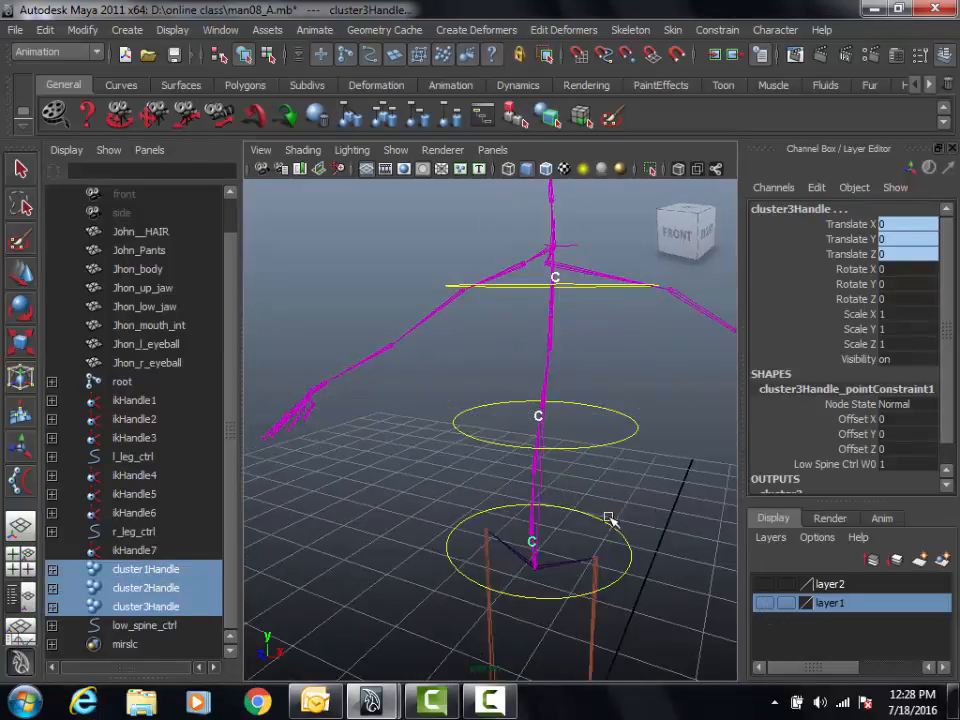
pyautogui.hotkey('ctrl', 'g')
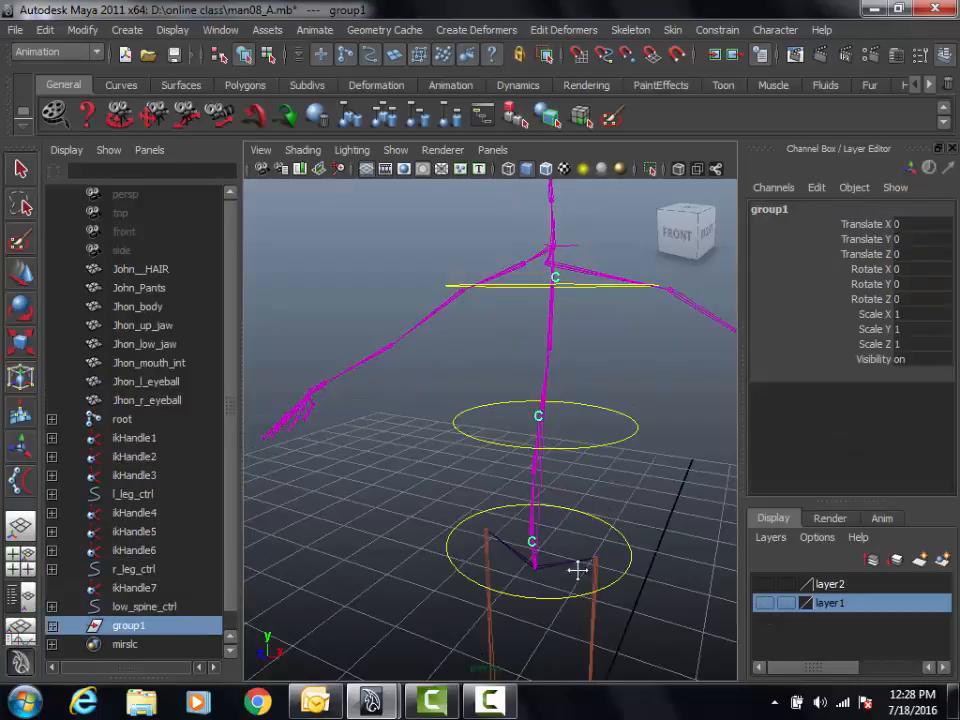
# Parent the new cluster group to the root joint and select root to check the hierarchy.
pyautogui.keyDown('alt'); pyautogui.moveTo(577, 570); pyautogui.dragTo(465, 513); pyautogui.keyUp('alt')
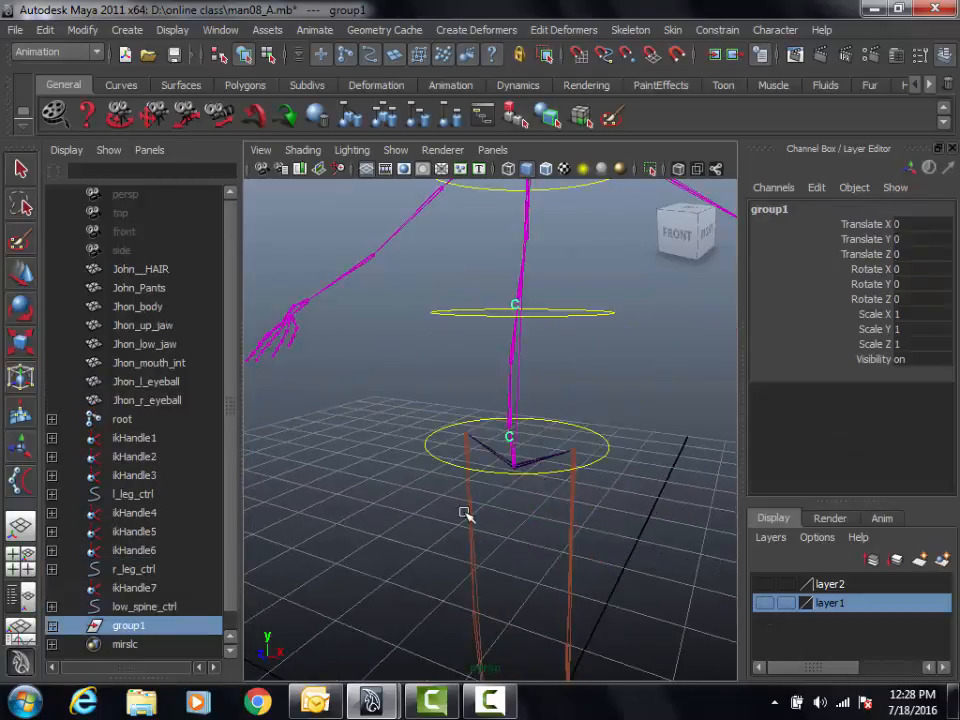
pyautogui.keyDown('ctrl'); pyautogui.click(122, 420); pyautogui.keyUp('ctrl')
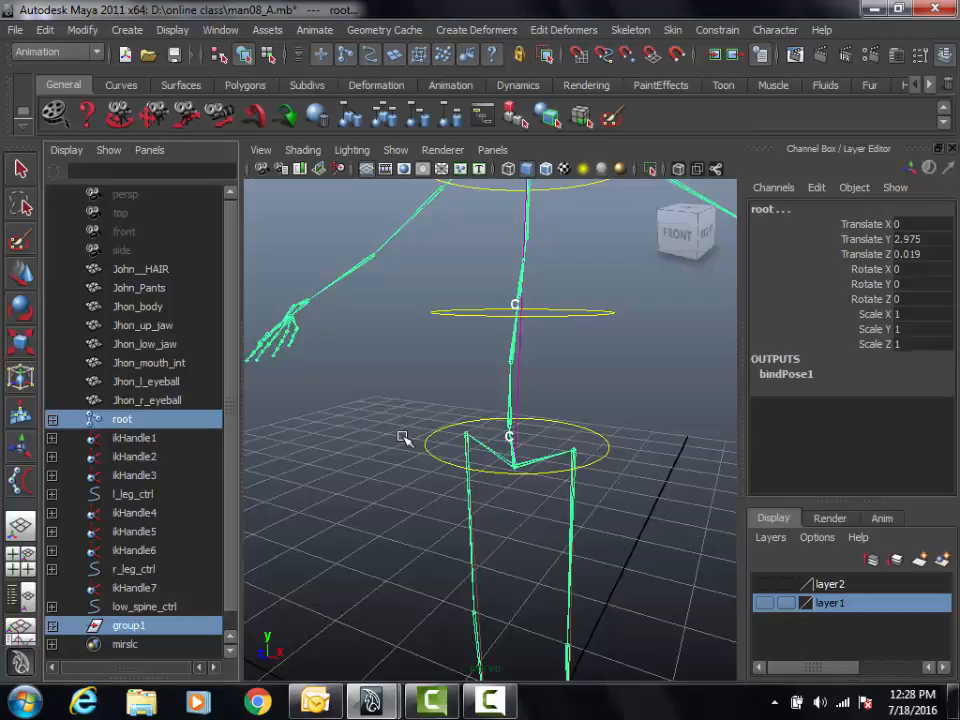
pyautogui.press('p')
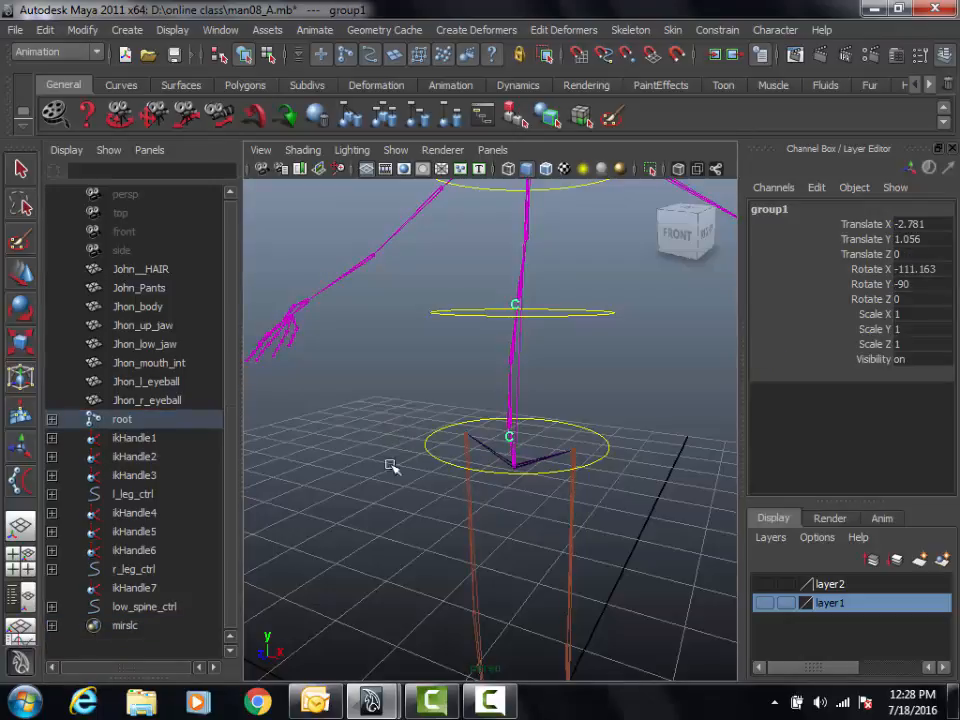
pyautogui.click(140, 424)
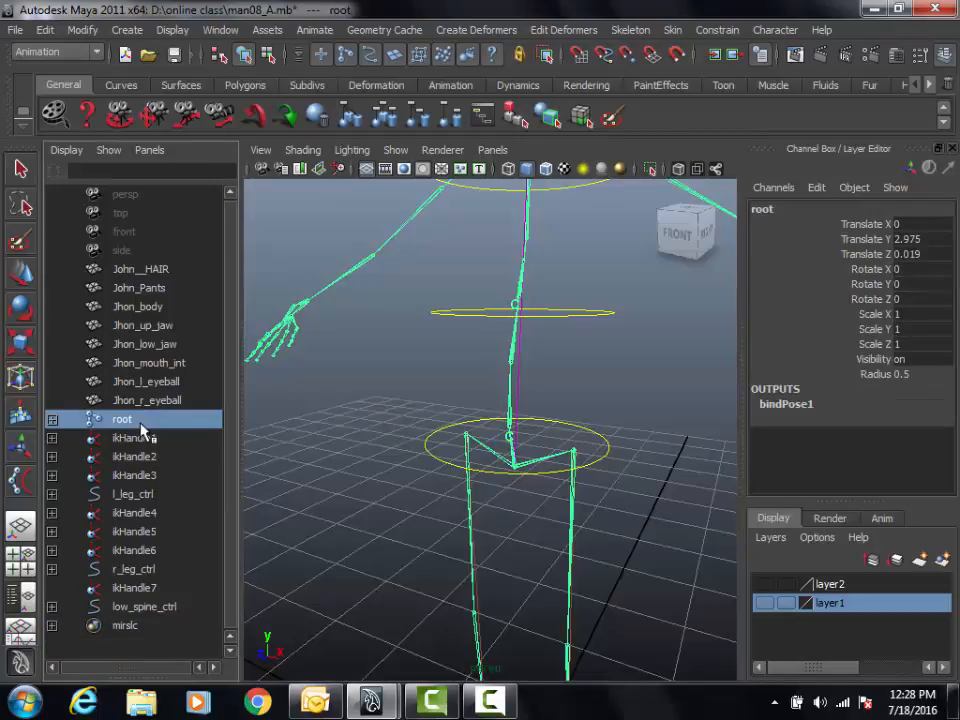
# Examine the upper spine, neck and head joints, showing layer1 temporarily to compare them with the body mesh.
pyautogui.scroll(-5, 418, 465)
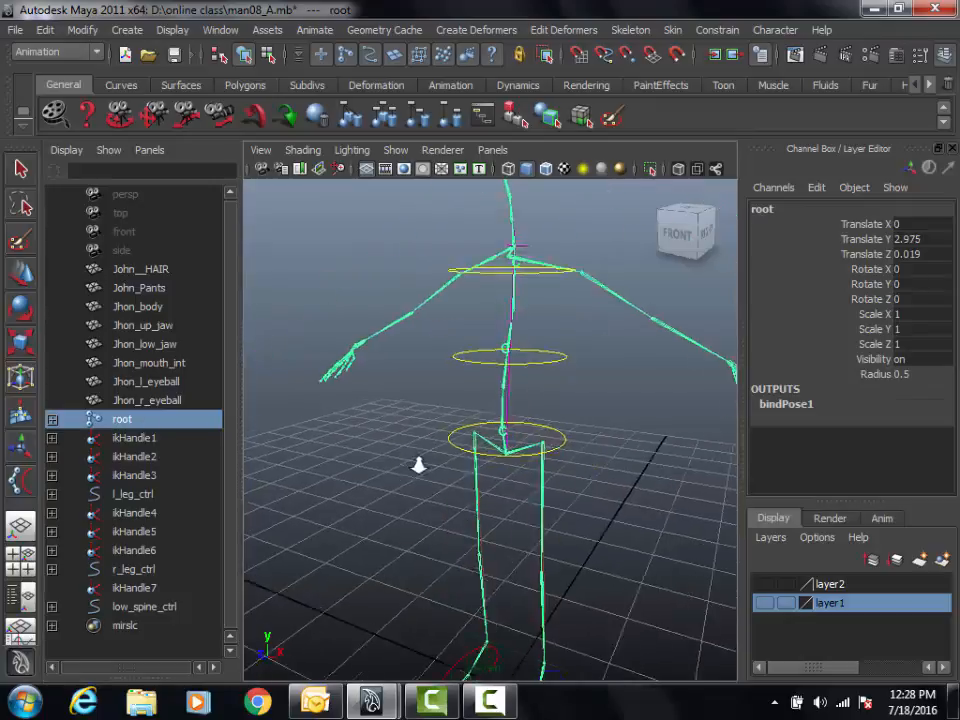
pyautogui.keyDown('alt'); pyautogui.moveTo(546, 430); pyautogui.dragTo(548, 484, button='middle'); pyautogui.keyUp('alt')
pyautogui.click(626, 484)
pyautogui.scroll(5, 642, 470)
pyautogui.keyDown('alt'); pyautogui.moveTo(642, 470); pyautogui.dragTo(580, 500); pyautogui.keyUp('alt')
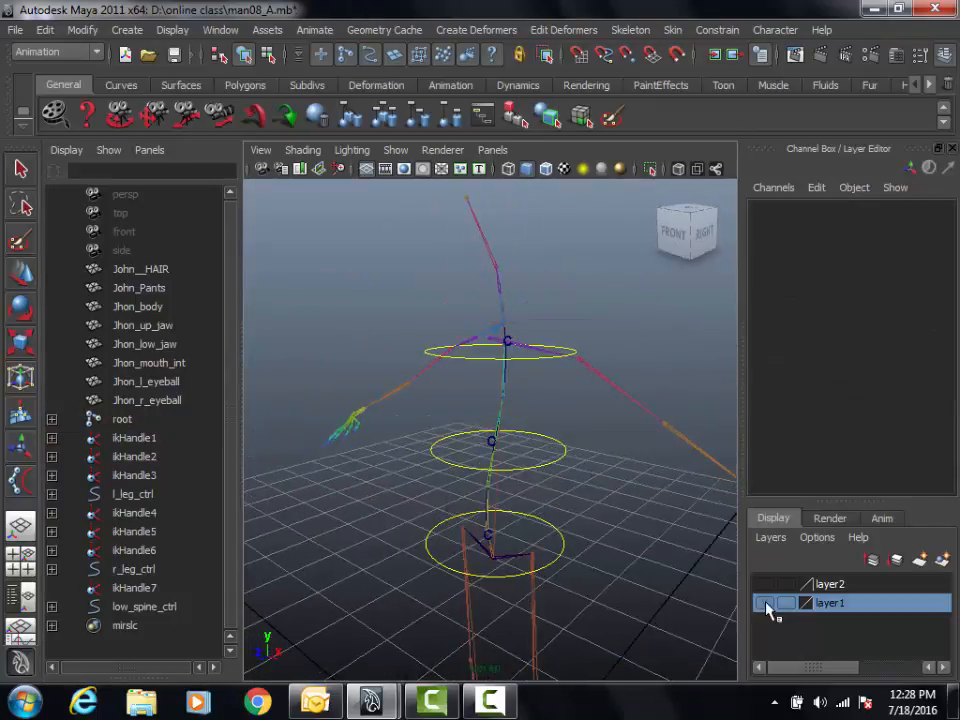
pyautogui.click(764, 603)
pyautogui.keyDown('alt'); pyautogui.moveTo(396, 516); pyautogui.dragTo(492, 410); pyautogui.keyUp('alt')
pyautogui.scroll(3, 568, 504)
pyautogui.click(765, 605)
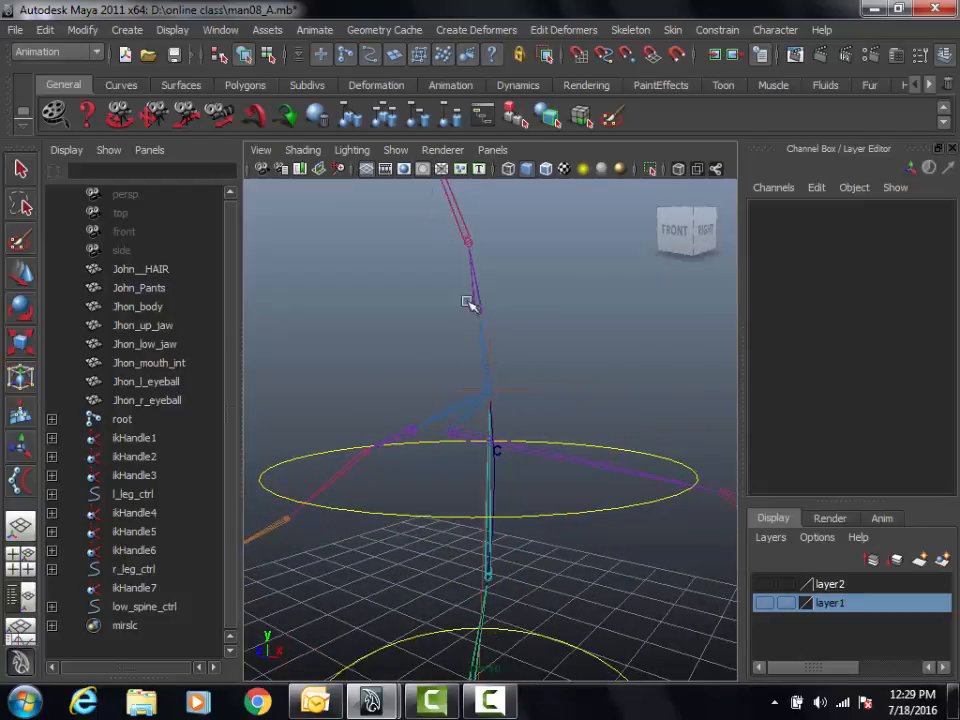
pyautogui.keyDown('alt'); pyautogui.moveTo(541, 375); pyautogui.dragTo(640, 435); pyautogui.keyUp('alt')
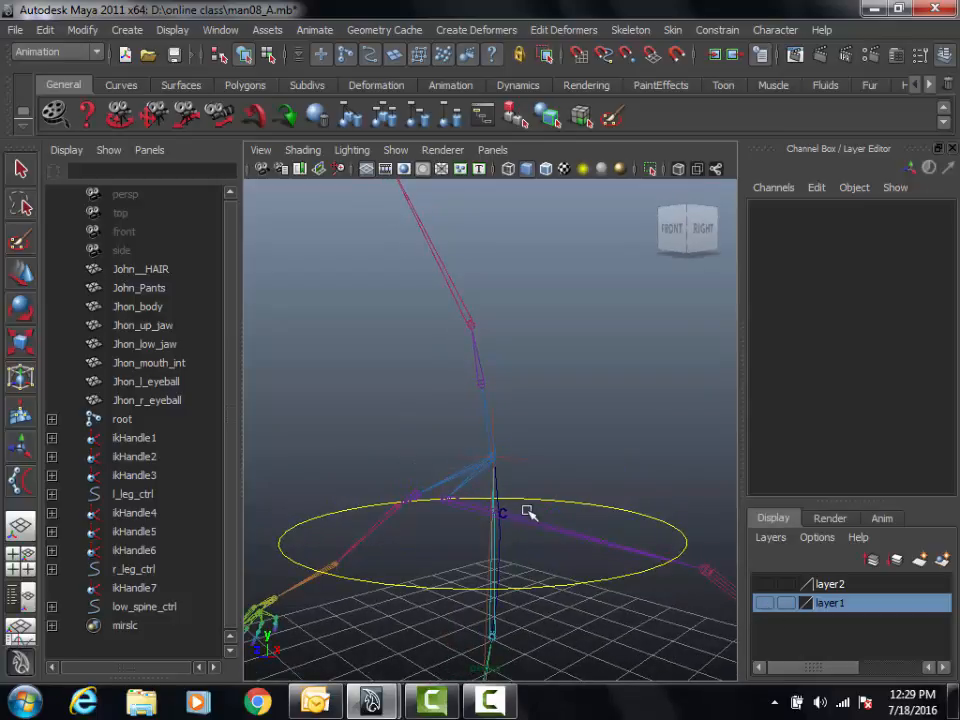
pyautogui.keyDown('alt'); pyautogui.moveTo(528, 512); pyautogui.dragTo(569, 498); pyautogui.keyUp('alt')
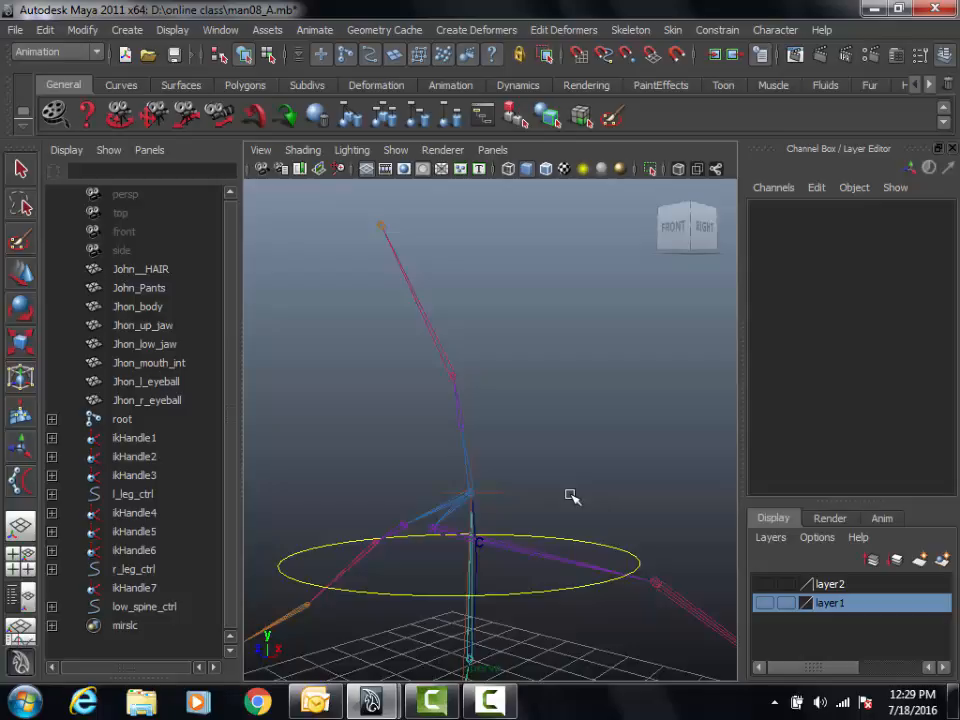
# Minimise Maya and open the human_skl picture from the desktop in Windows Photo Viewer.
pyautogui.click(869, 8)
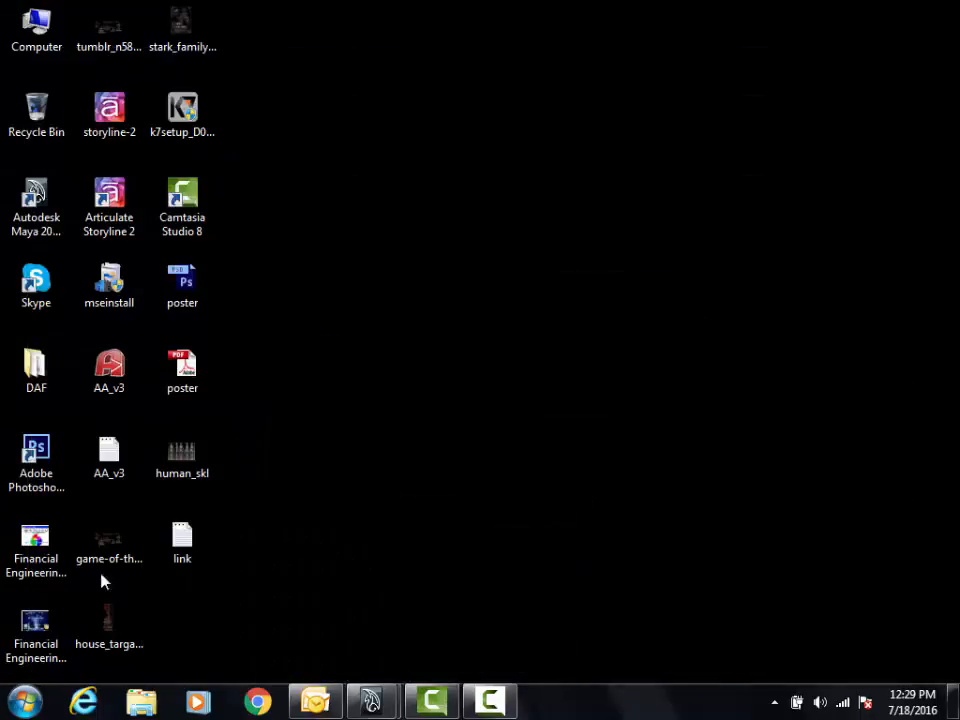
pyautogui.click(24, 702)
pyautogui.click(682, 506)
pyautogui.click(195, 453)
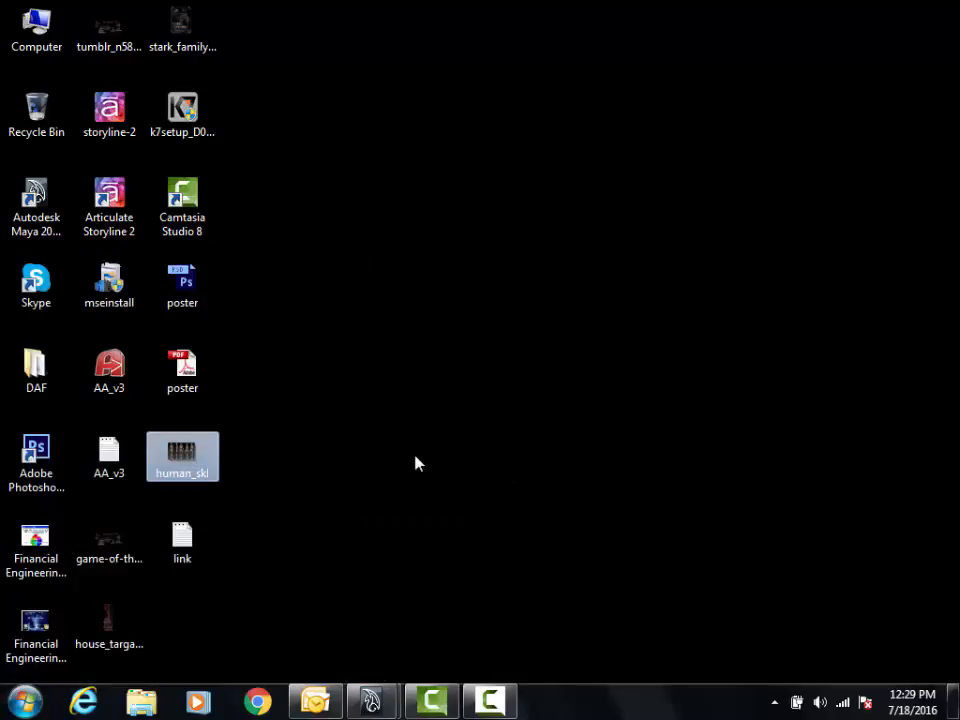
pyautogui.press('Return')
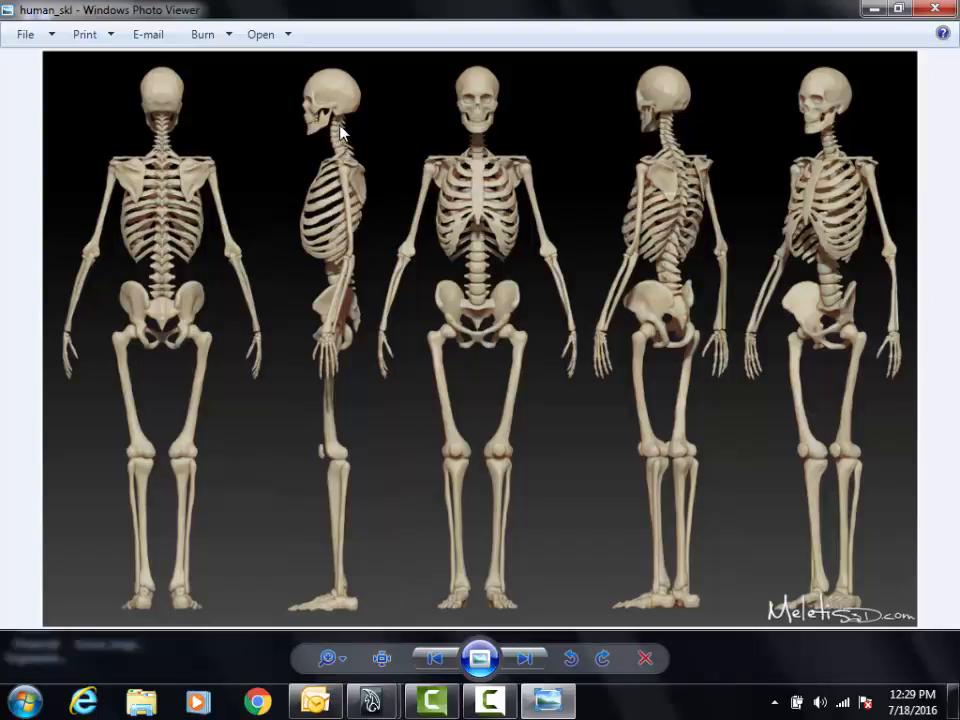
# Zoom in on the side and front skeletons to examine the neck and spine, permanently dismissing the Windows color scheme prompt.
pyautogui.click(338, 660)
pyautogui.moveTo(339, 659); pyautogui.dragTo(343, 638)
pyautogui.moveTo(357, 380); pyautogui.dragTo(511, 579)
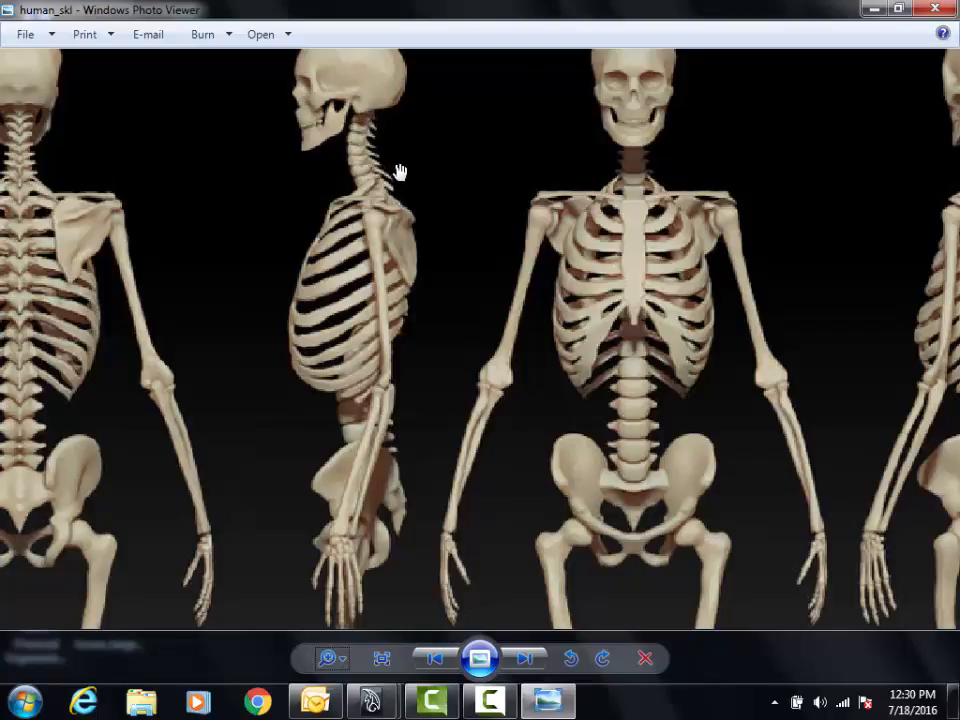
pyautogui.moveTo(399, 171); pyautogui.dragTo(414, 208)
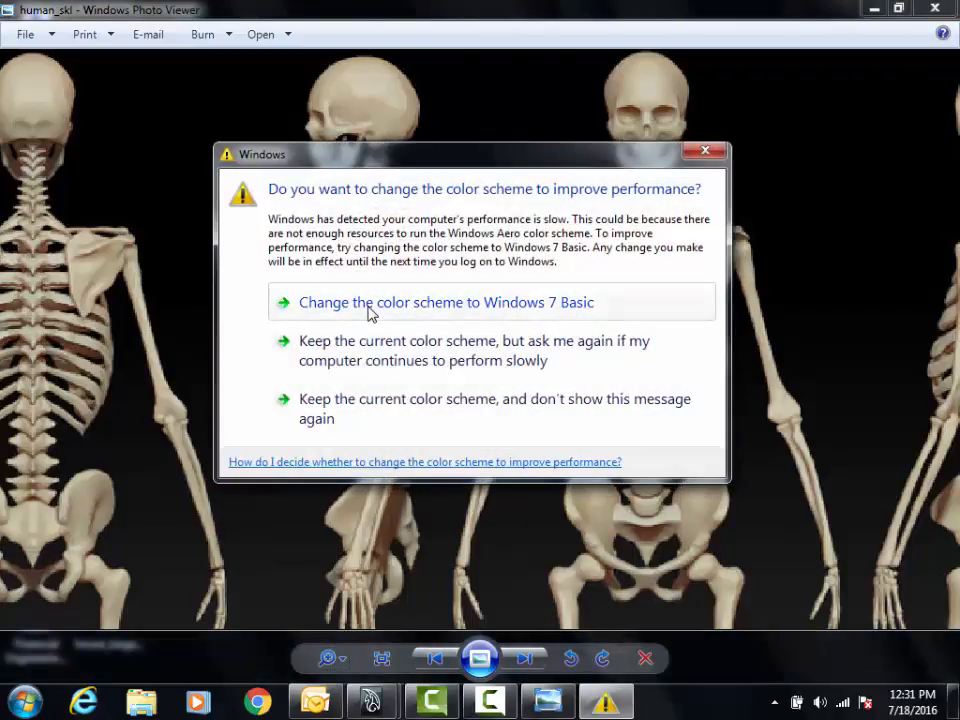
pyautogui.click(377, 407)
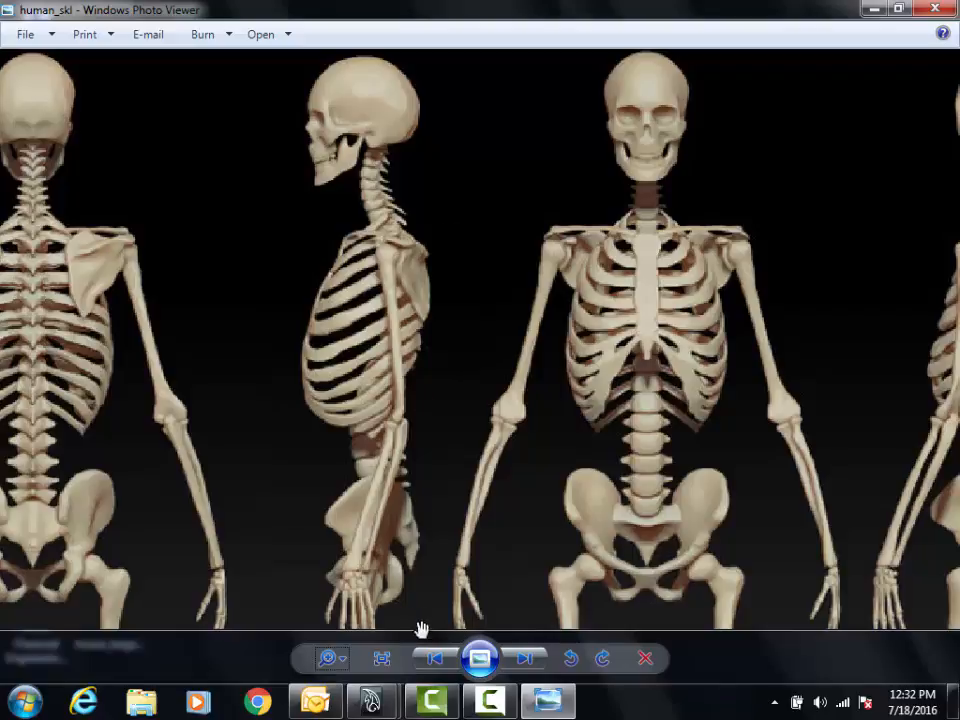
# Minimise the skeleton picture and switch back to the Maya scene.
pyautogui.click(874, 8)
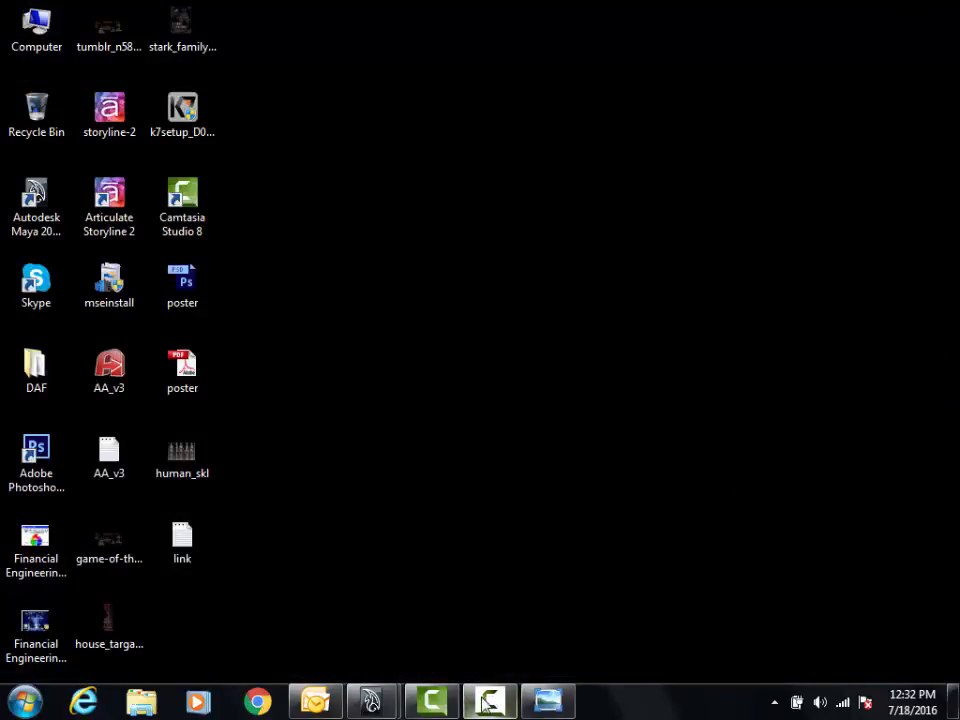
pyautogui.moveTo(371, 700)
pyautogui.click(421, 526)
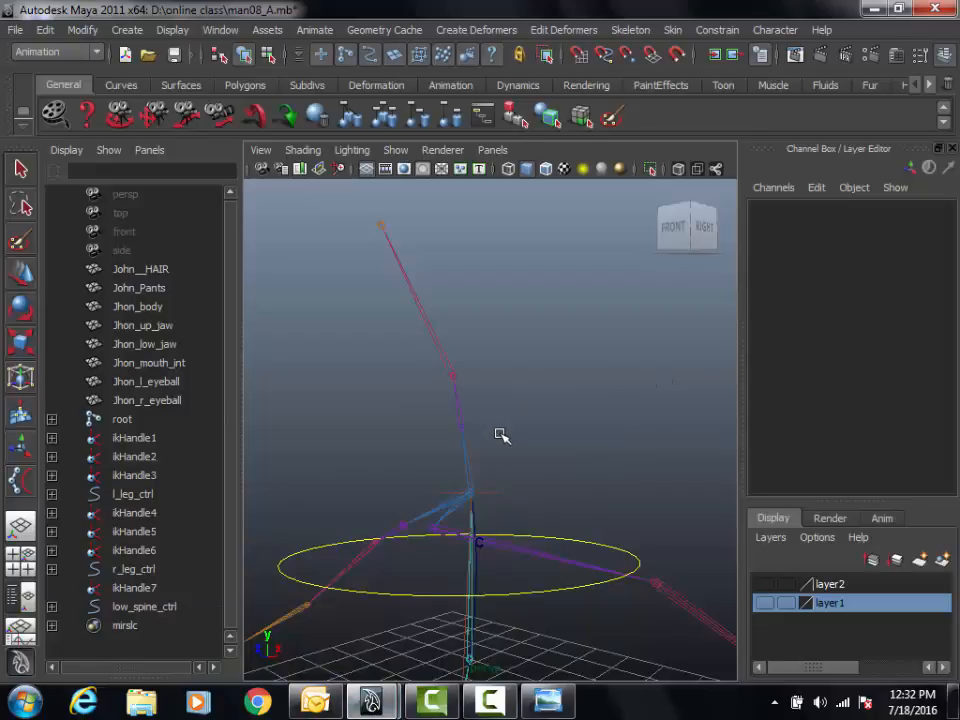
# Inspect the neck_1 and head_2 joints by selecting each of them in turn.
pyautogui.keyDown('alt'); pyautogui.moveTo(501, 435); pyautogui.dragTo(517, 392); pyautogui.keyUp('alt')
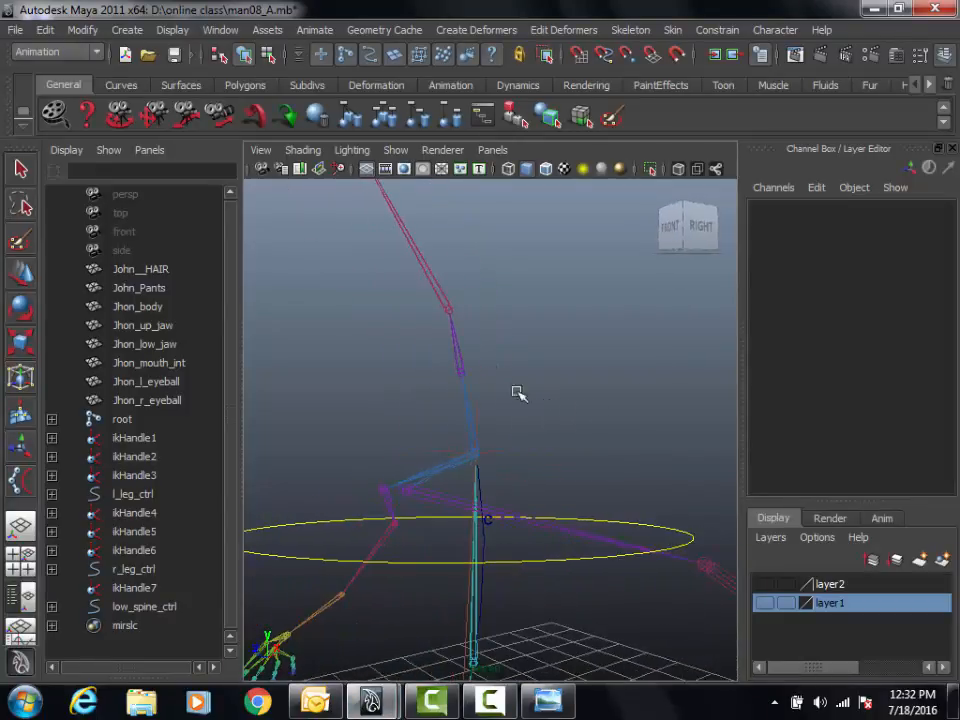
pyautogui.click(455, 355)
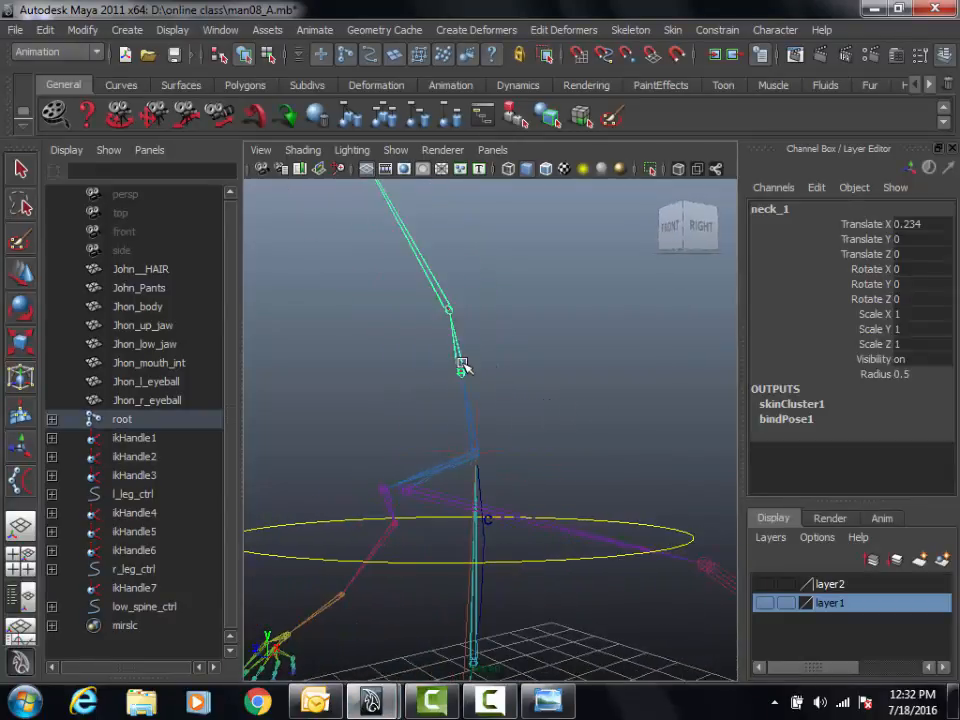
pyautogui.click(441, 298)
pyautogui.keyDown('alt'); pyautogui.moveTo(443, 300); pyautogui.dragTo(615, 388); pyautogui.keyUp('alt')
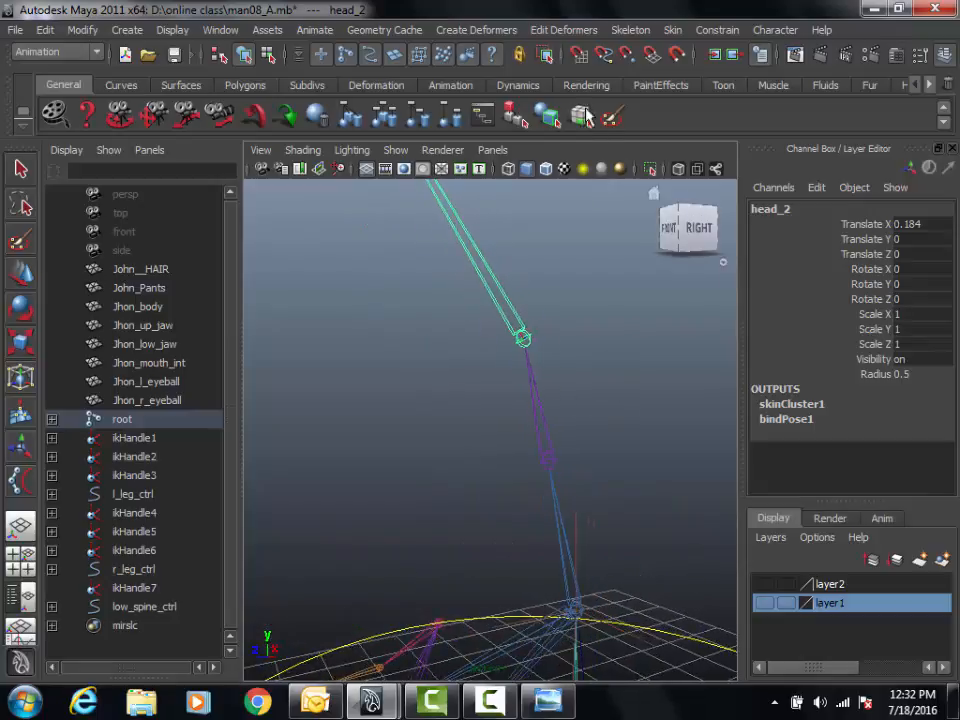
# Open the IK Handle Tool's options and reset the tool so it uses the ikSCsolver.
pyautogui.click(632, 31)
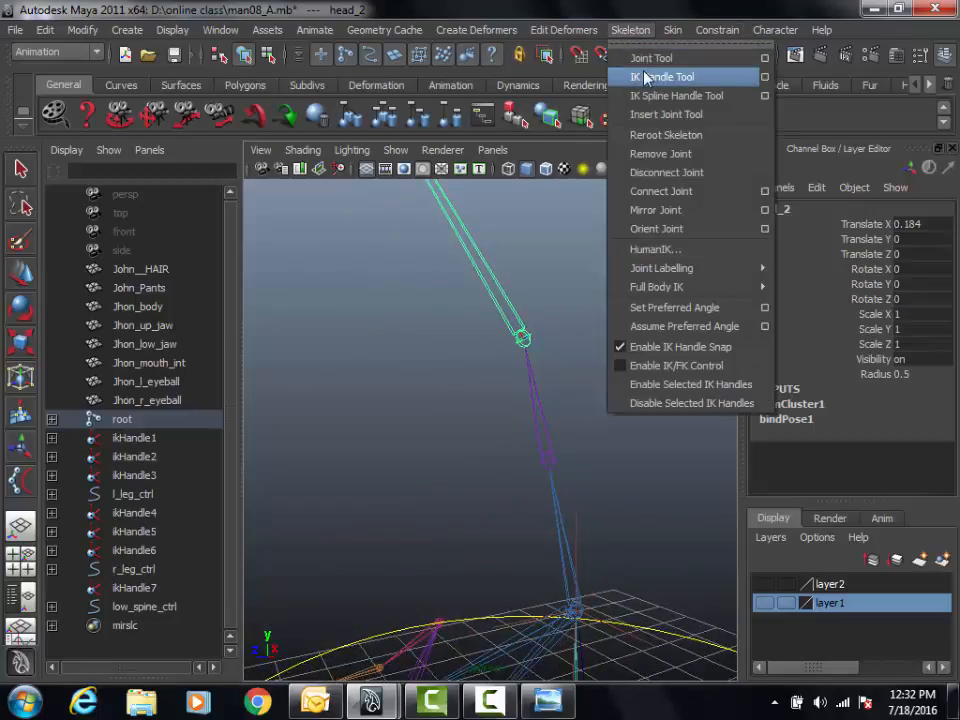
pyautogui.click(763, 77)
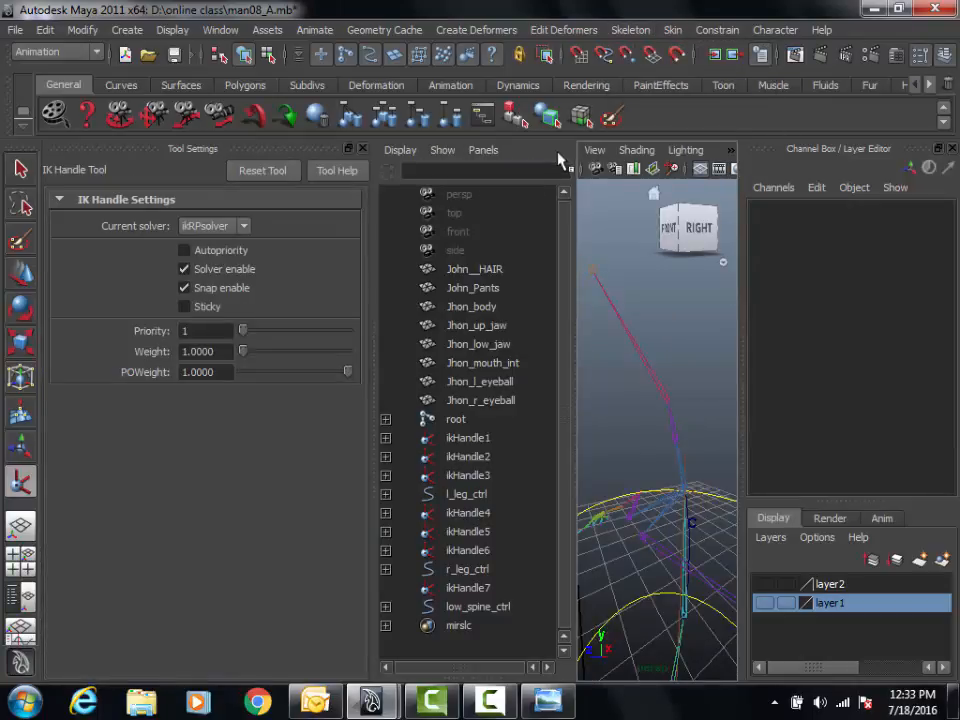
pyautogui.press('space')
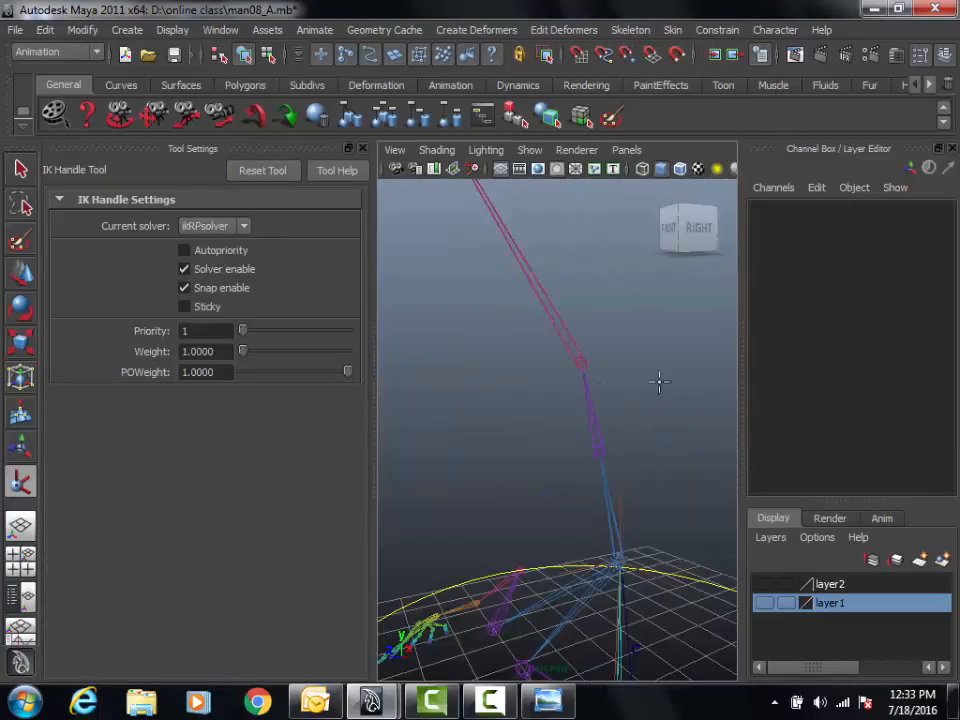
pyautogui.keyDown('alt'); pyautogui.moveTo(659, 381); pyautogui.dragTo(403, 377); pyautogui.keyUp('alt')
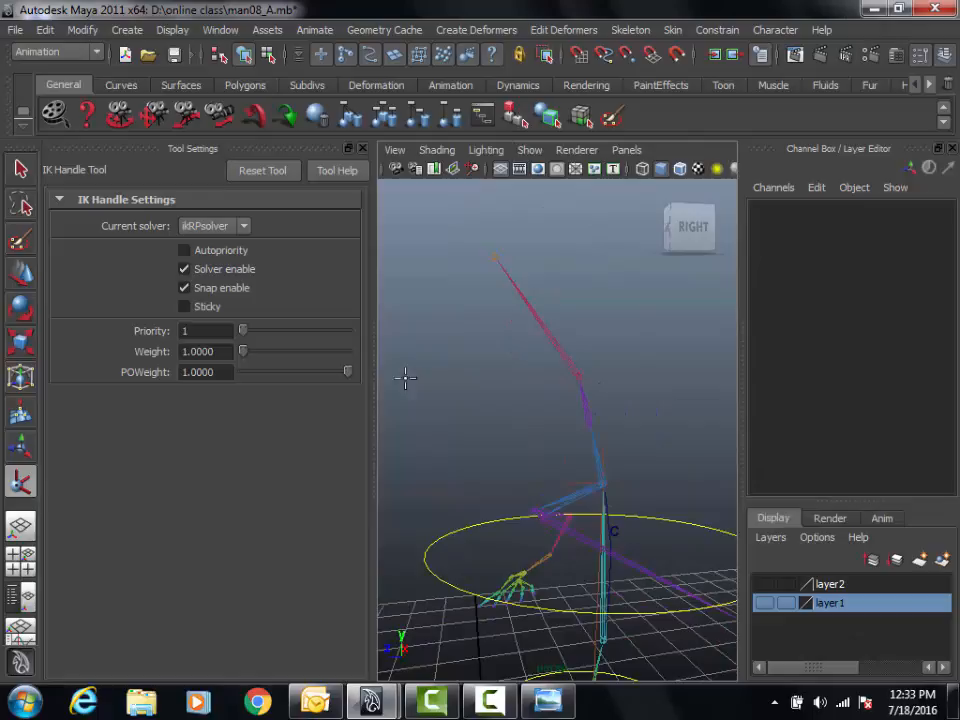
pyautogui.click(272, 172)
# Create an IK handle from the neck_1 joint to the head_2 joint.
pyautogui.keyDown('alt'); pyautogui.moveTo(511, 408); pyautogui.dragTo(436, 430, button='right'); pyautogui.keyUp('alt')
pyautogui.keyDown('alt'); pyautogui.moveTo(470, 430); pyautogui.dragTo(535, 436); pyautogui.keyUp('alt')
pyautogui.keyDown('alt'); pyautogui.moveTo(540, 434); pyautogui.dragTo(649, 435, button='right'); pyautogui.keyUp('alt')
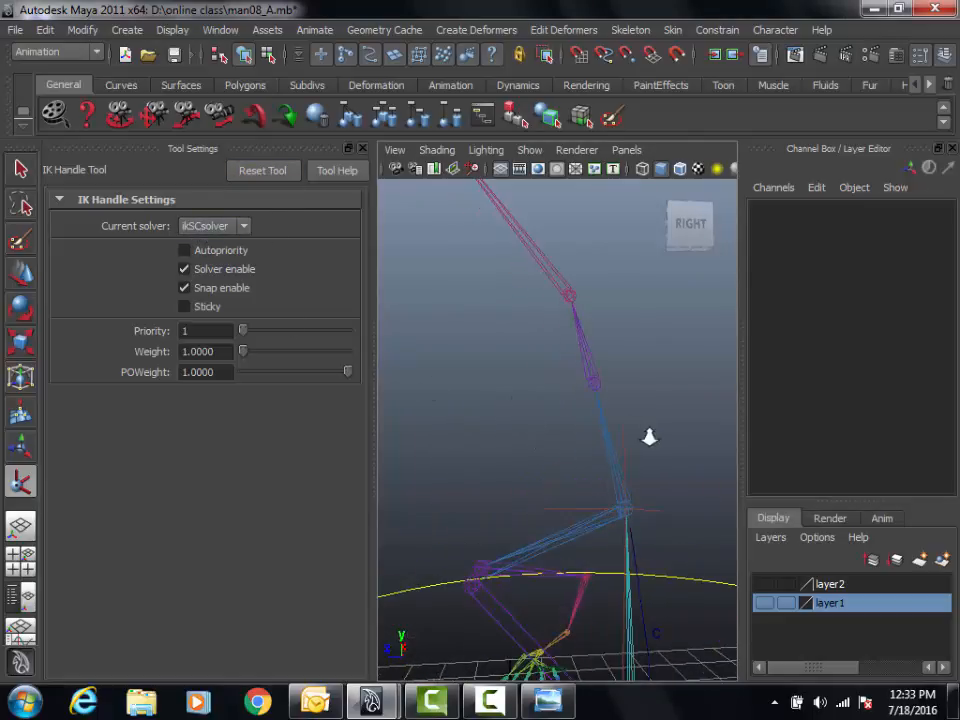
pyautogui.keyDown('alt'); pyautogui.moveTo(649, 435); pyautogui.dragTo(622, 414); pyautogui.keyUp('alt')
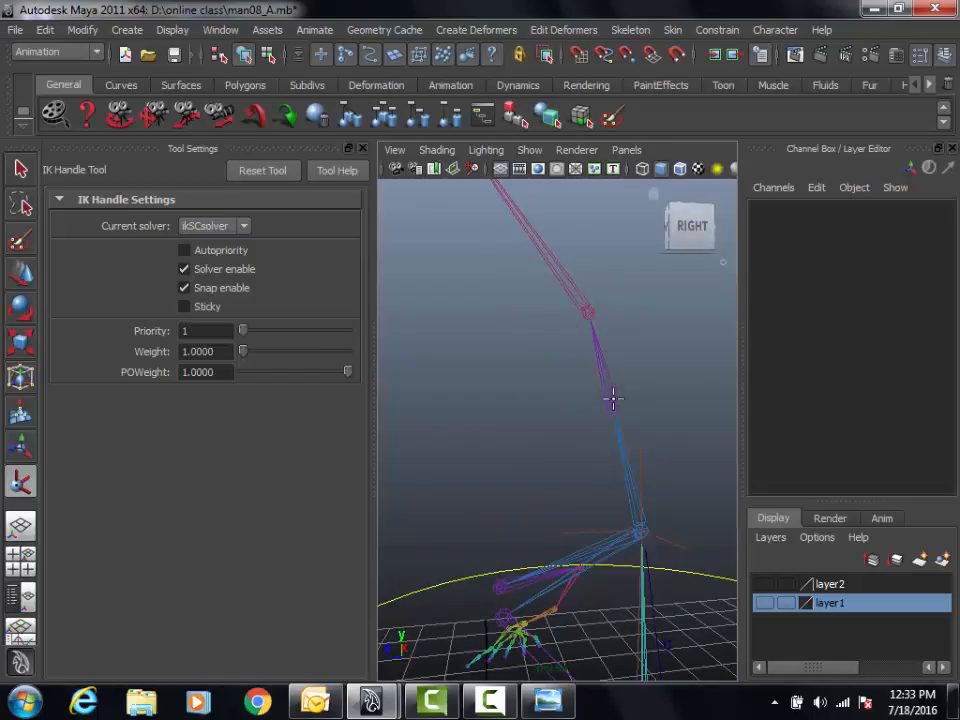
pyautogui.click(599, 318)
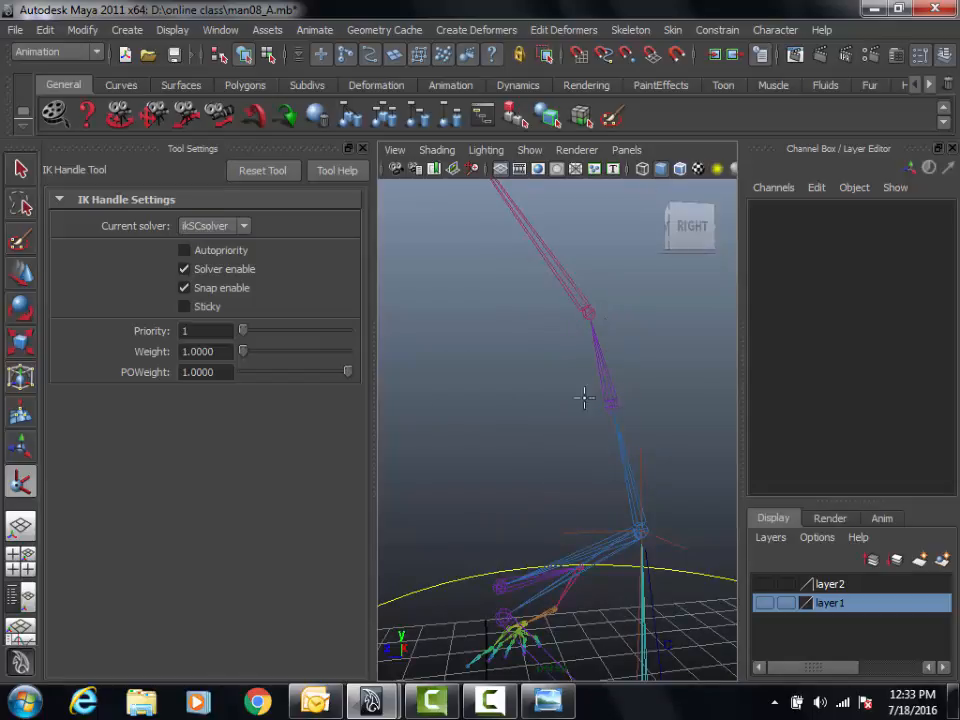
pyautogui.scroll(-1, 632, 379)
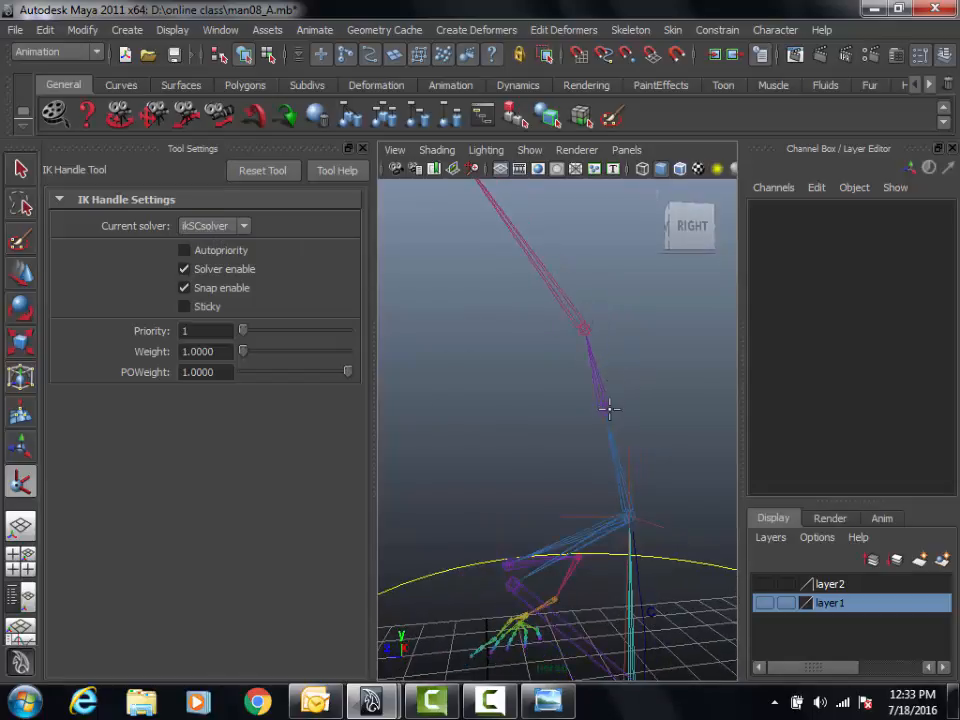
pyautogui.click(607, 410)
pyautogui.click(589, 325)
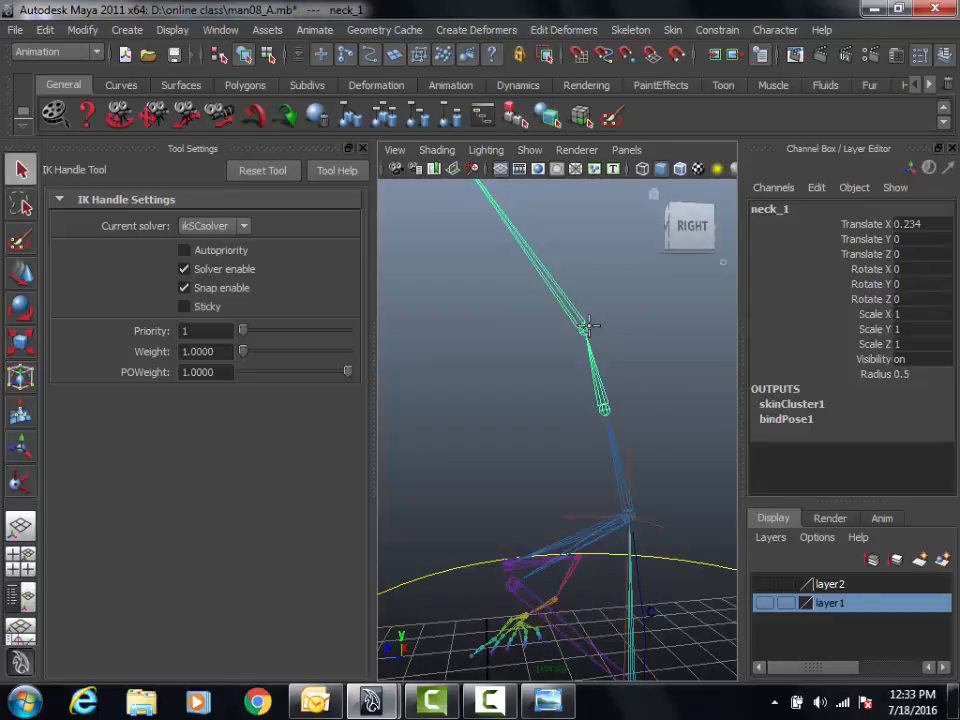
# Close the tool settings and examine the new IK handle between the neck and head joints.
pyautogui.keyDown('alt'); pyautogui.moveTo(589, 325); pyautogui.dragTo(591, 397); pyautogui.keyUp('alt')
pyautogui.keyDown('alt'); pyautogui.moveTo(591, 397); pyautogui.dragTo(489, 429, button='right'); pyautogui.keyUp('alt')
pyautogui.keyDown('alt'); pyautogui.moveTo(576, 438); pyautogui.dragTo(561, 456); pyautogui.keyUp('alt')
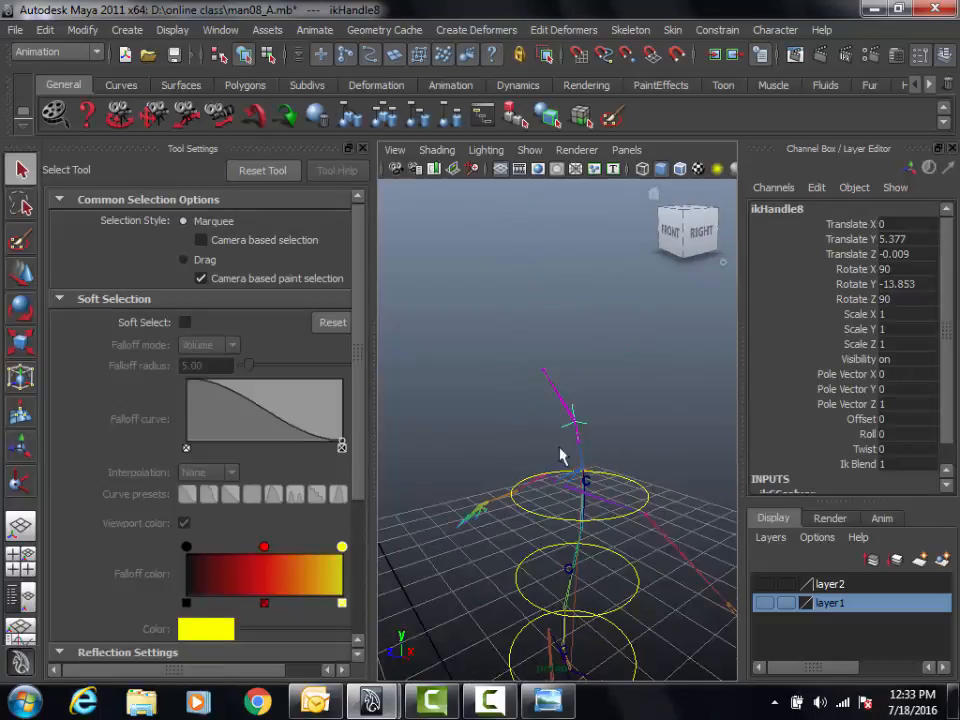
pyautogui.keyDown('alt'); pyautogui.moveTo(561, 456); pyautogui.dragTo(611, 451, button='right'); pyautogui.keyUp('alt')
pyautogui.click(362, 149)
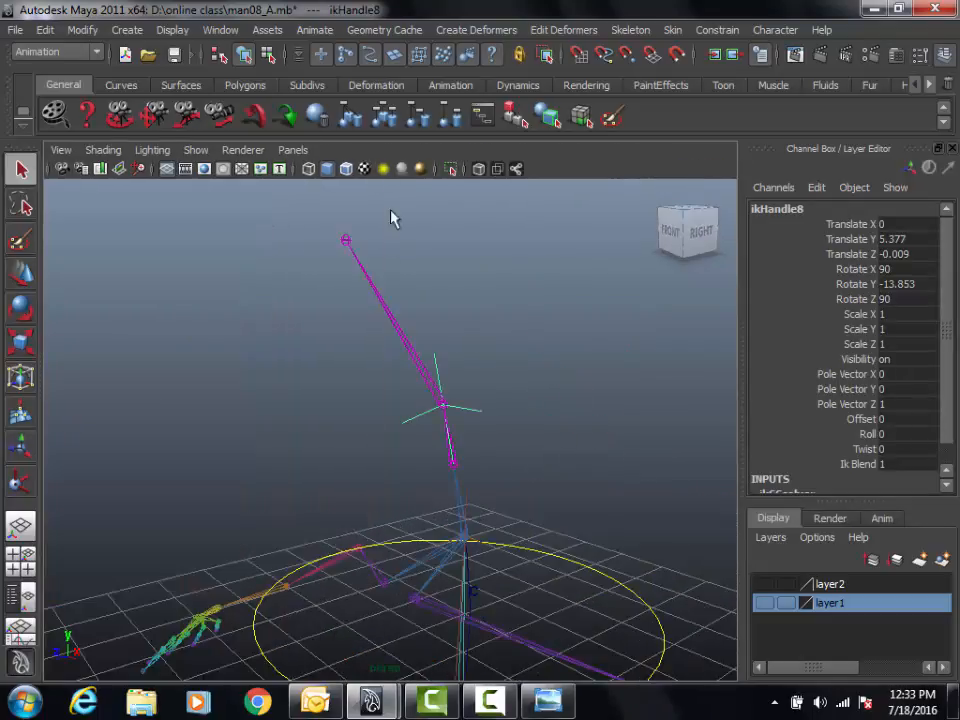
pyautogui.keyDown('alt'); pyautogui.moveTo(488, 378); pyautogui.dragTo(518, 384); pyautogui.keyUp('alt')
pyautogui.keyDown('alt'); pyautogui.moveTo(553, 420); pyautogui.dragTo(428, 440); pyautogui.keyUp('alt')
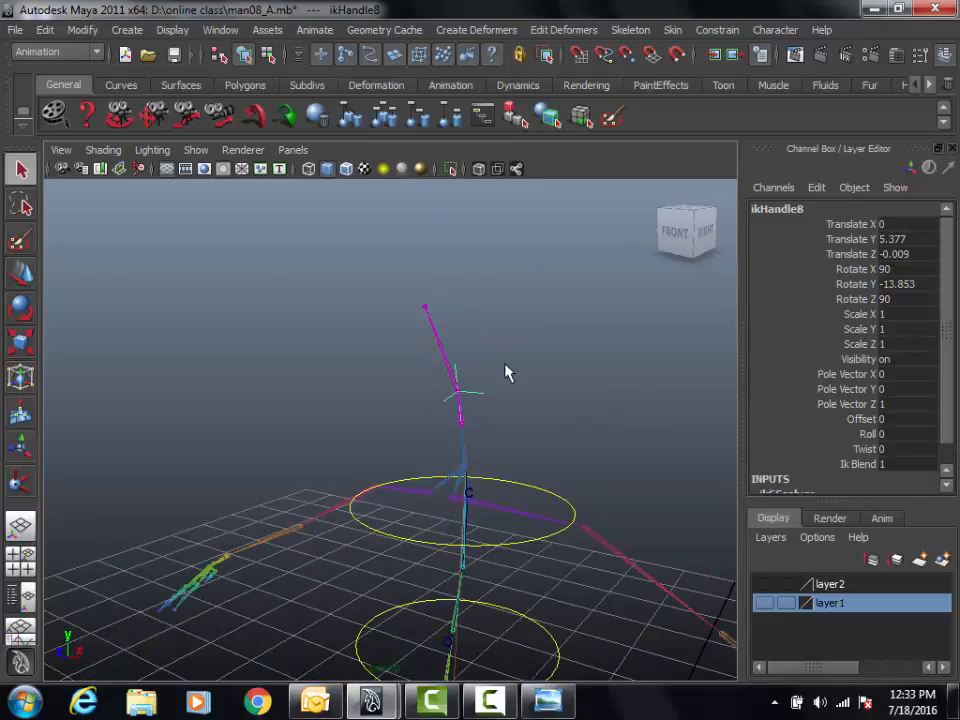
pyautogui.keyDown('alt'); pyautogui.moveTo(585, 393); pyautogui.dragTo(538, 420); pyautogui.keyUp('alt')
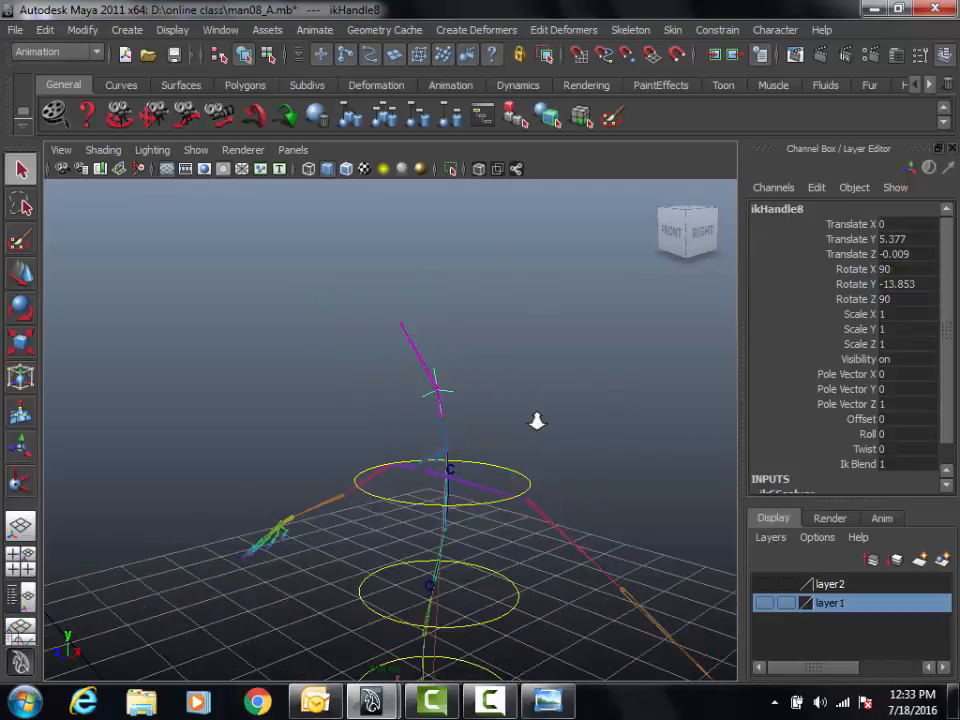
# Display the Custom shelf and look over the neck area of the skeleton.
pyautogui.click(930, 85)
pyautogui.click(930, 85)
pyautogui.click(880, 86)
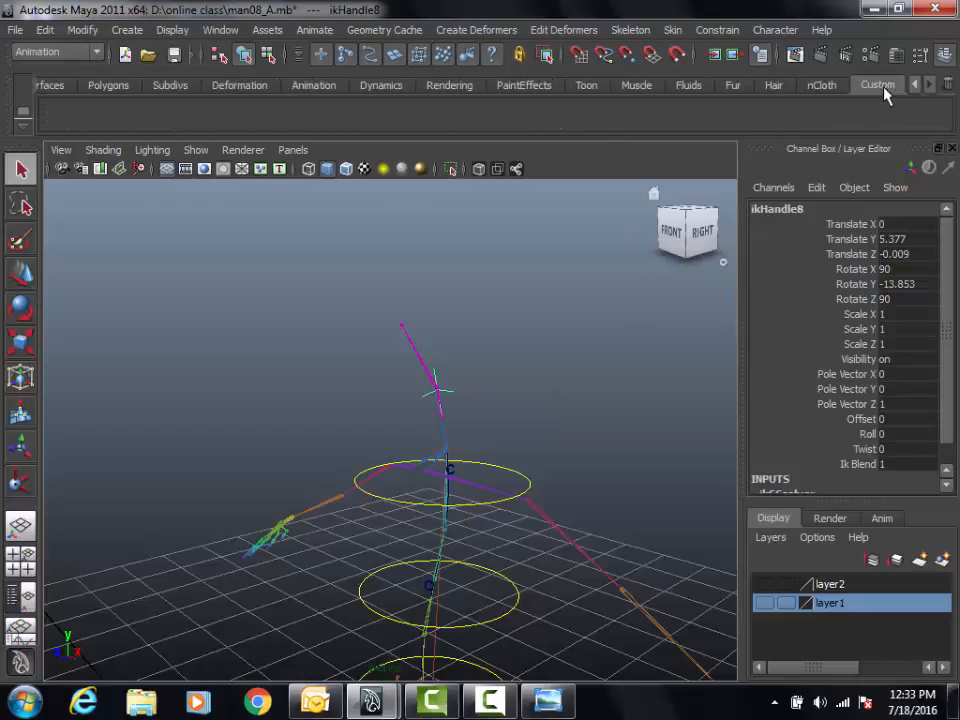
pyautogui.keyDown('alt'); pyautogui.moveTo(700, 356); pyautogui.dragTo(438, 417); pyautogui.keyUp('alt')
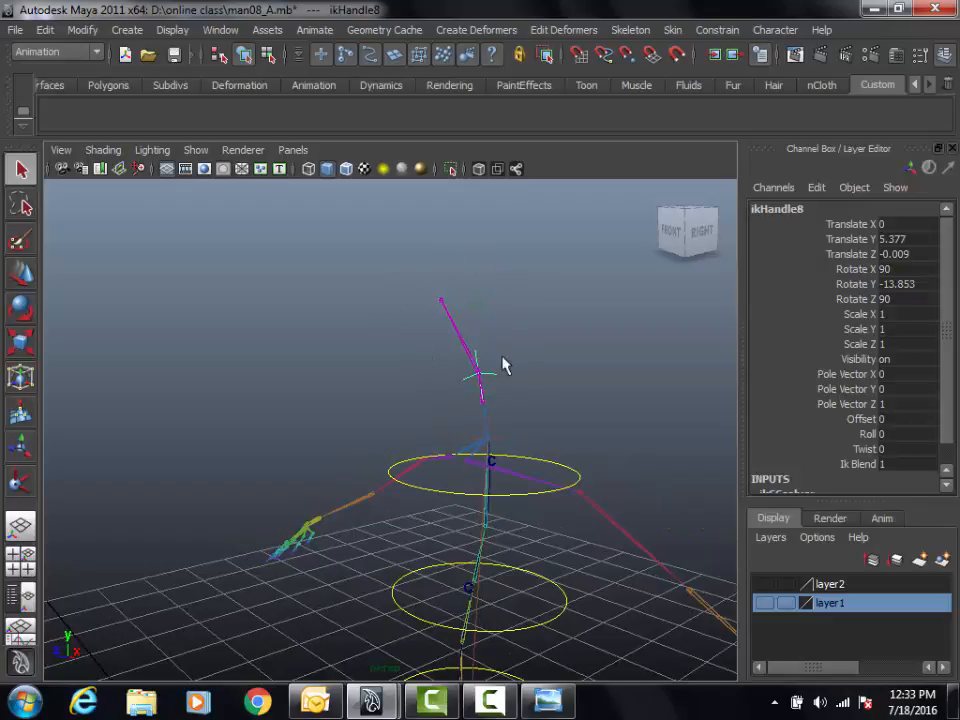
pyautogui.keyDown('alt'); pyautogui.moveTo(503, 366); pyautogui.dragTo(549, 440); pyautogui.keyUp('alt')
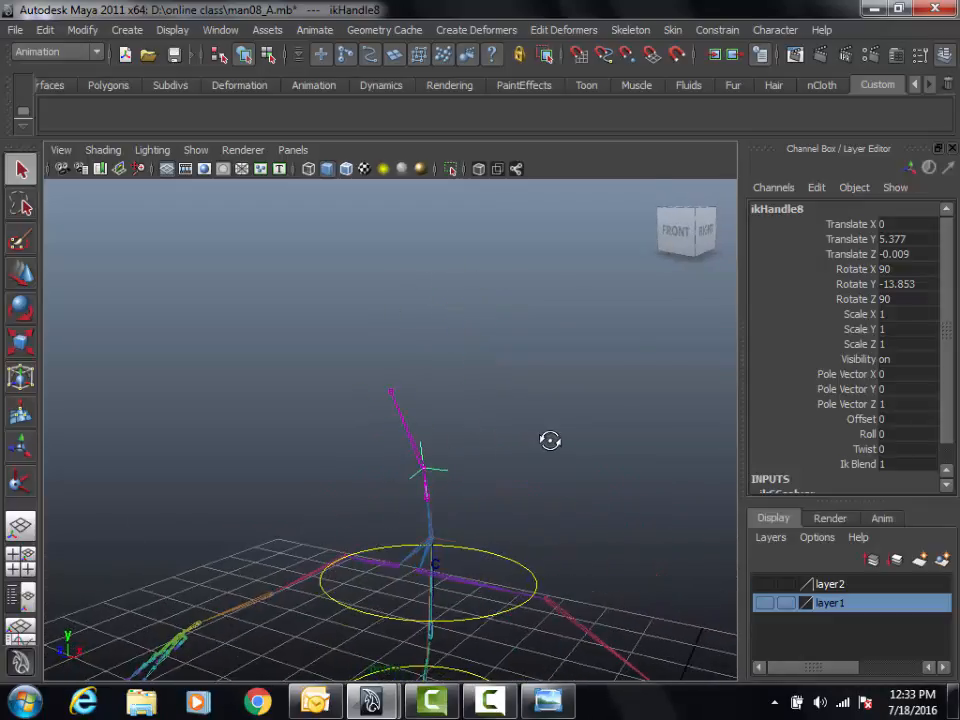
# Create a NURBS circle to serve as the neck control curve.
pyautogui.click(127, 30)
pyautogui.moveTo(152, 68)
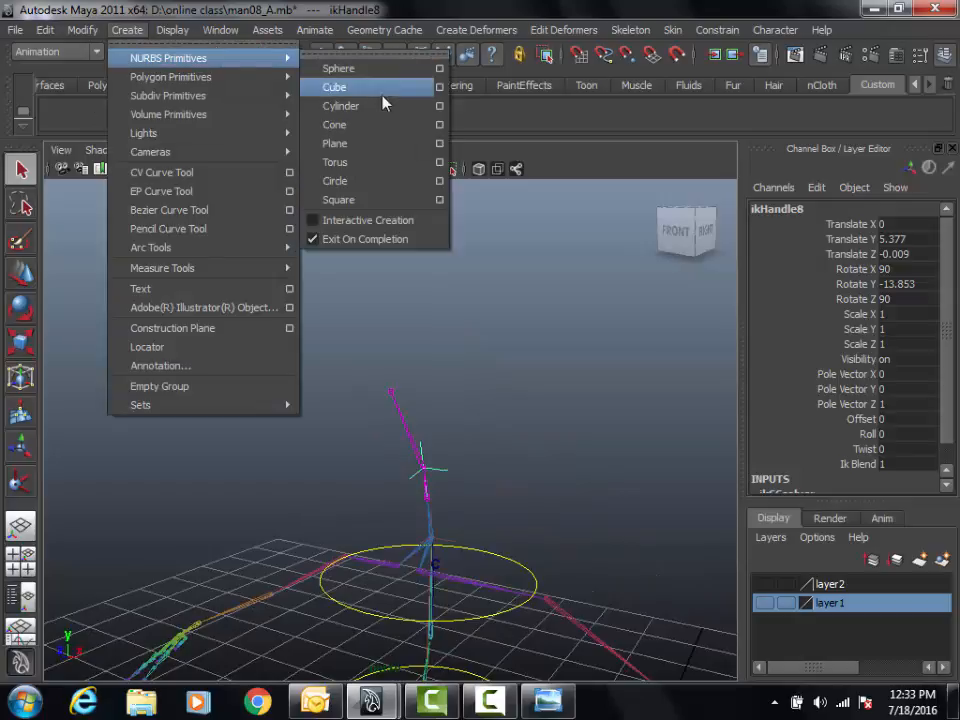
pyautogui.click(380, 190)
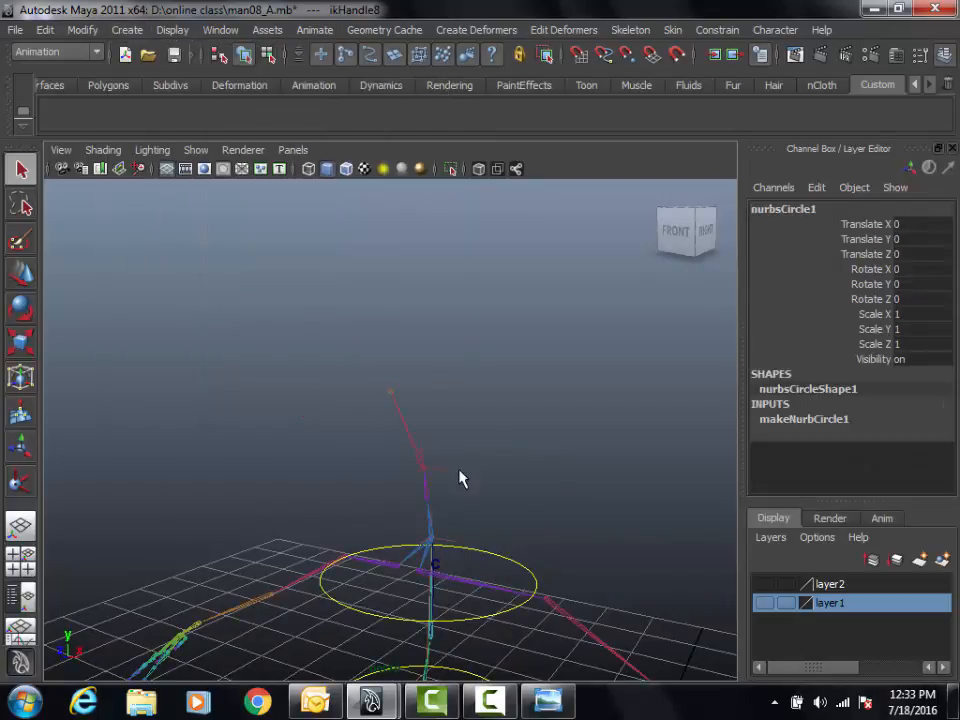
pyautogui.keyDown('alt'); pyautogui.moveTo(460, 480); pyautogui.dragTo(507, 381); pyautogui.keyUp('alt')
pyautogui.press('s')
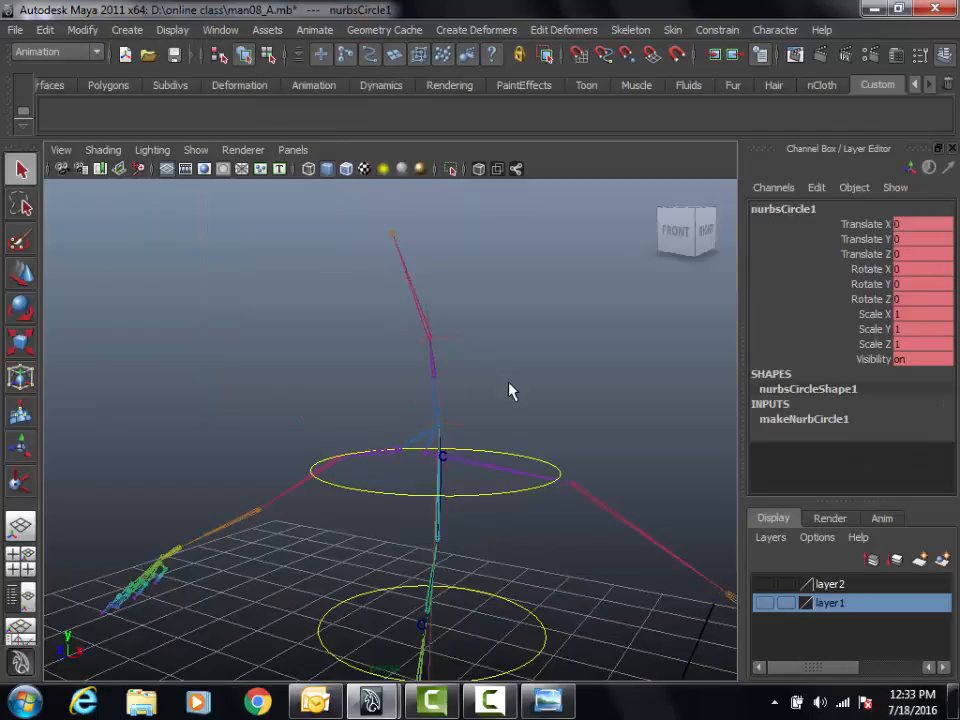
pyautogui.keyDown('alt'); pyautogui.moveTo(456, 407); pyautogui.dragTo(387, 432); pyautogui.keyUp('alt')
pyautogui.hotkey('ctrl', 'z')
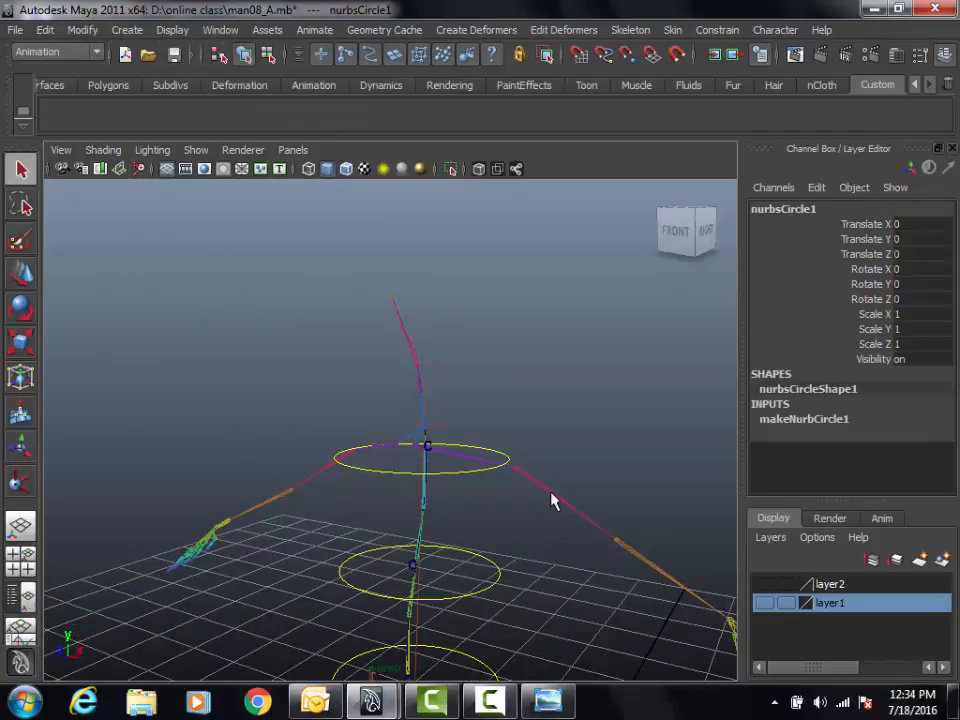
# Move the NURBS circle onto the head_2 joint above the neck using point snapping.
pyautogui.press('w')
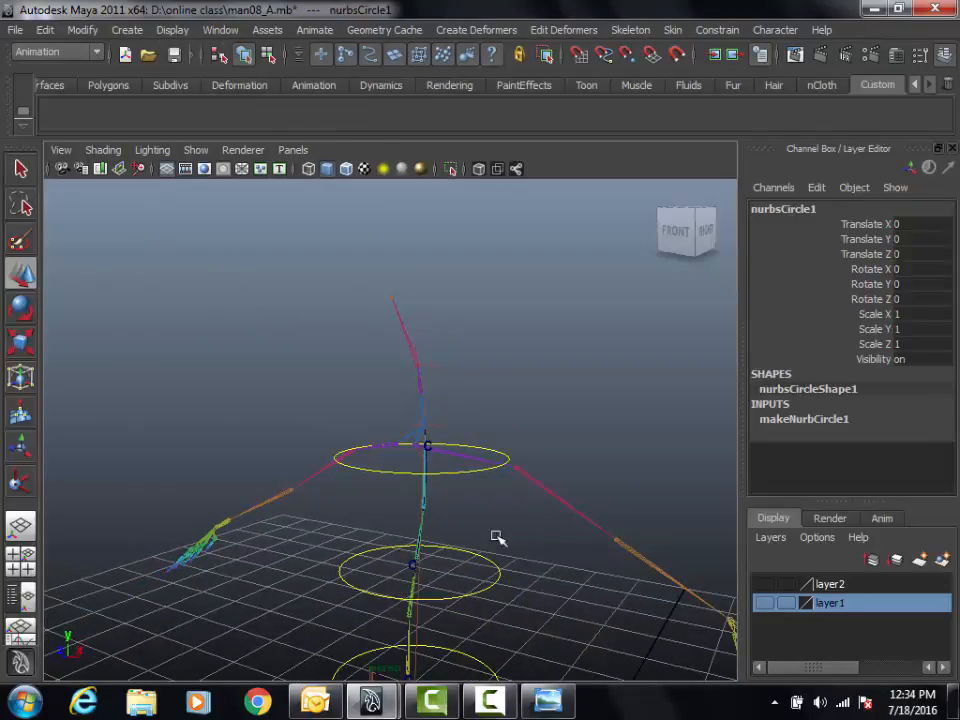
pyautogui.keyDown('alt'); pyautogui.moveTo(497, 538); pyautogui.dragTo(642, 497); pyautogui.keyUp('alt')
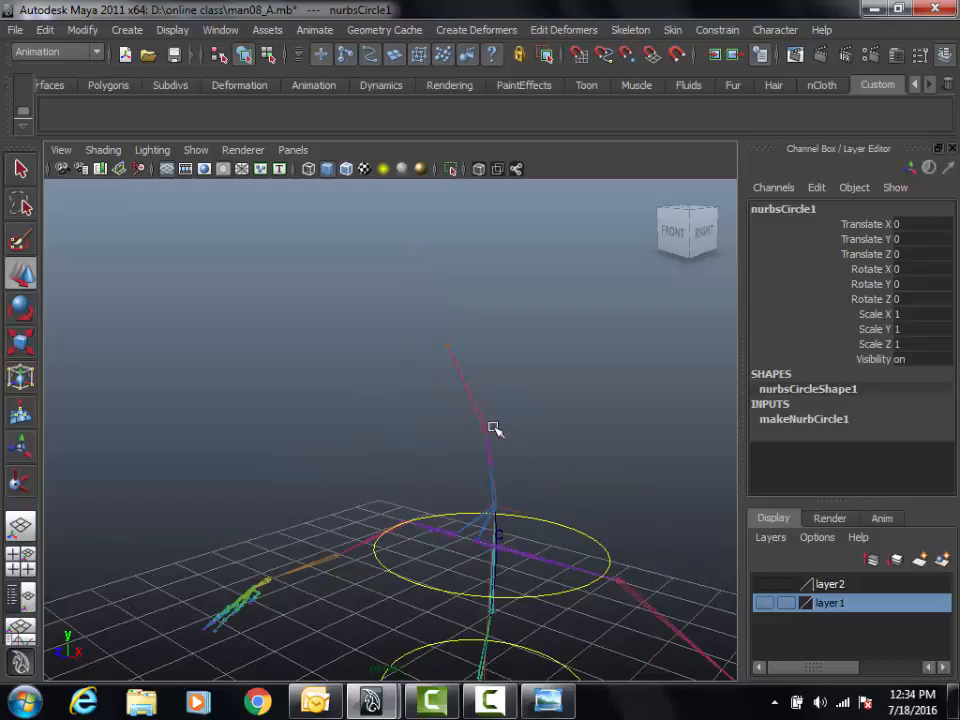
pyautogui.press('v')
pyautogui.moveTo(508, 406); pyautogui.dragTo(481, 446, button='middle')
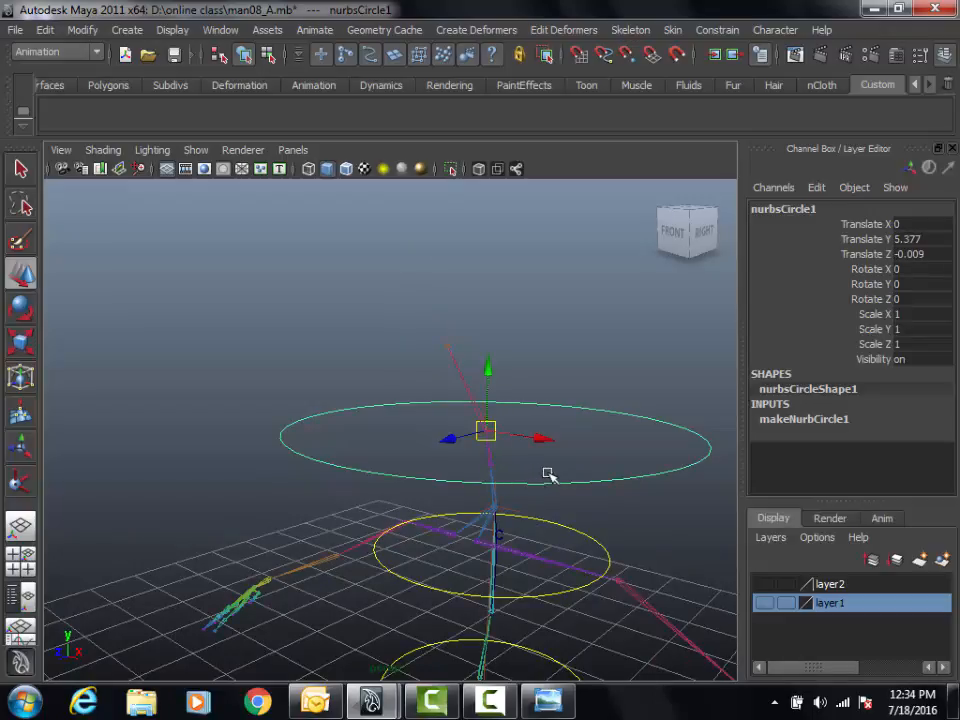
# Show layer1 to compare the circle's size and position with the head mesh.
pyautogui.keyDown('alt'); pyautogui.moveTo(548, 473); pyautogui.dragTo(424, 463); pyautogui.keyUp('alt')
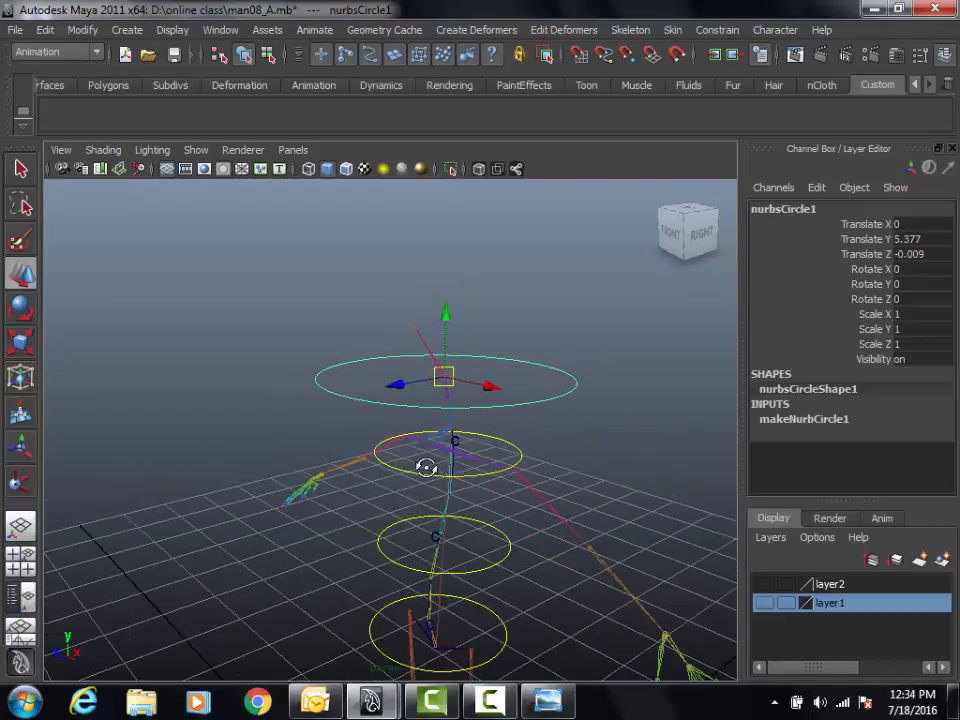
pyautogui.click(766, 603)
pyautogui.keyDown('alt'); pyautogui.moveTo(499, 557); pyautogui.dragTo(546, 555); pyautogui.keyUp('alt')
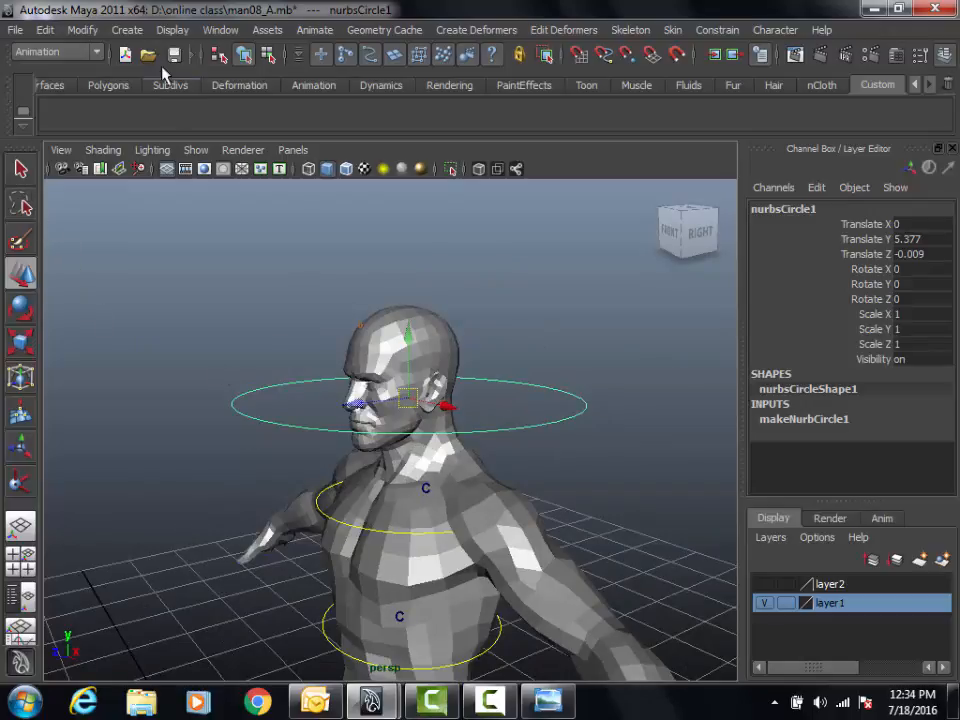
pyautogui.click(268, 54)
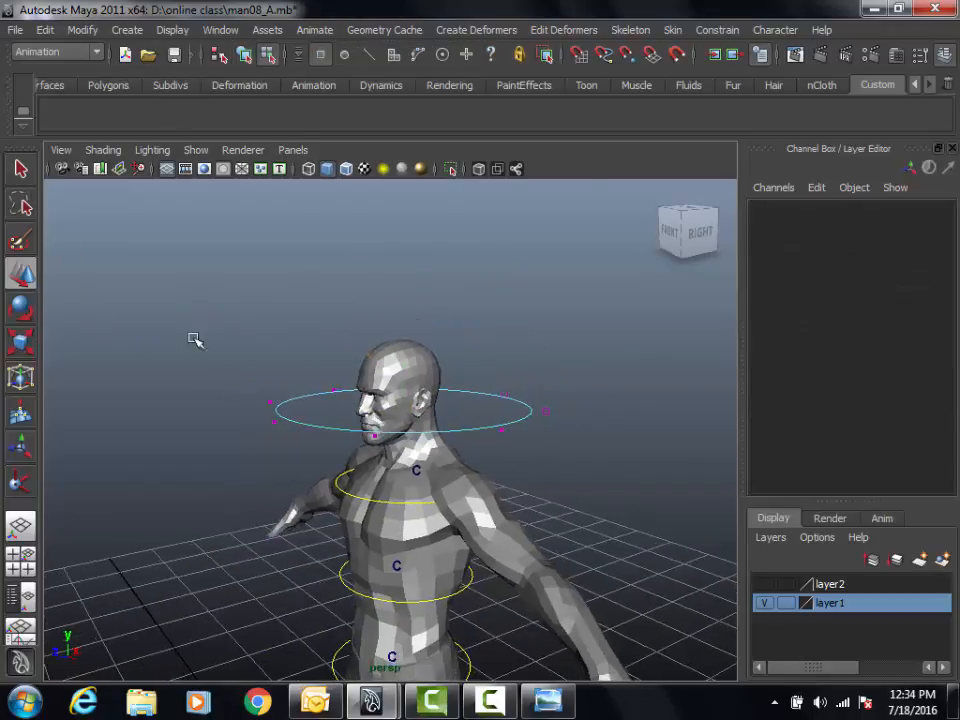
pyautogui.moveTo(193, 335); pyautogui.dragTo(585, 463)
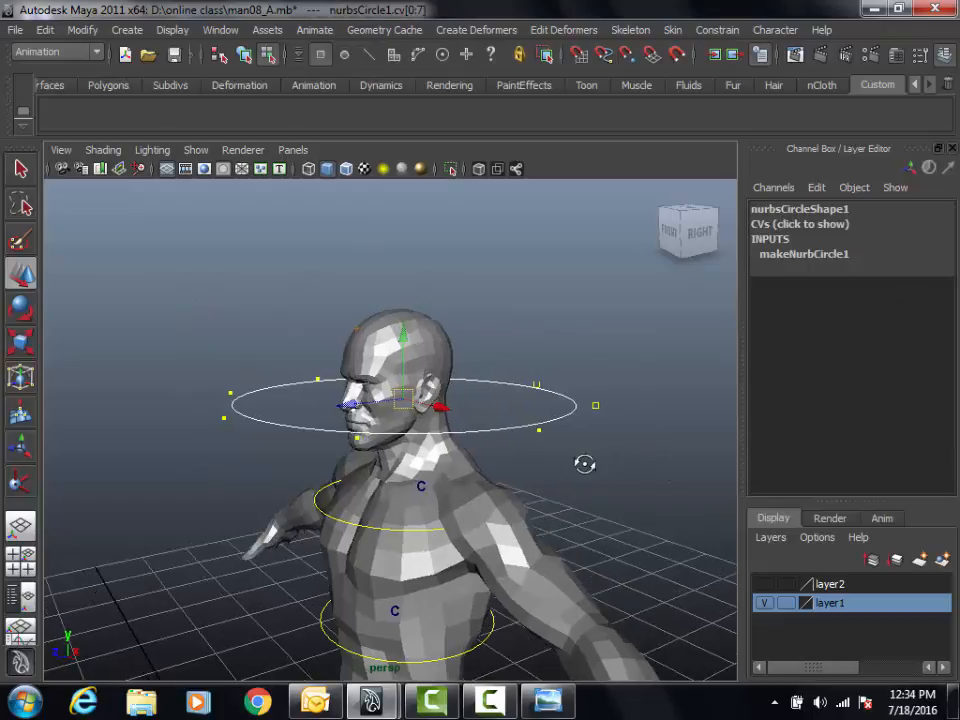
pyautogui.press('r')
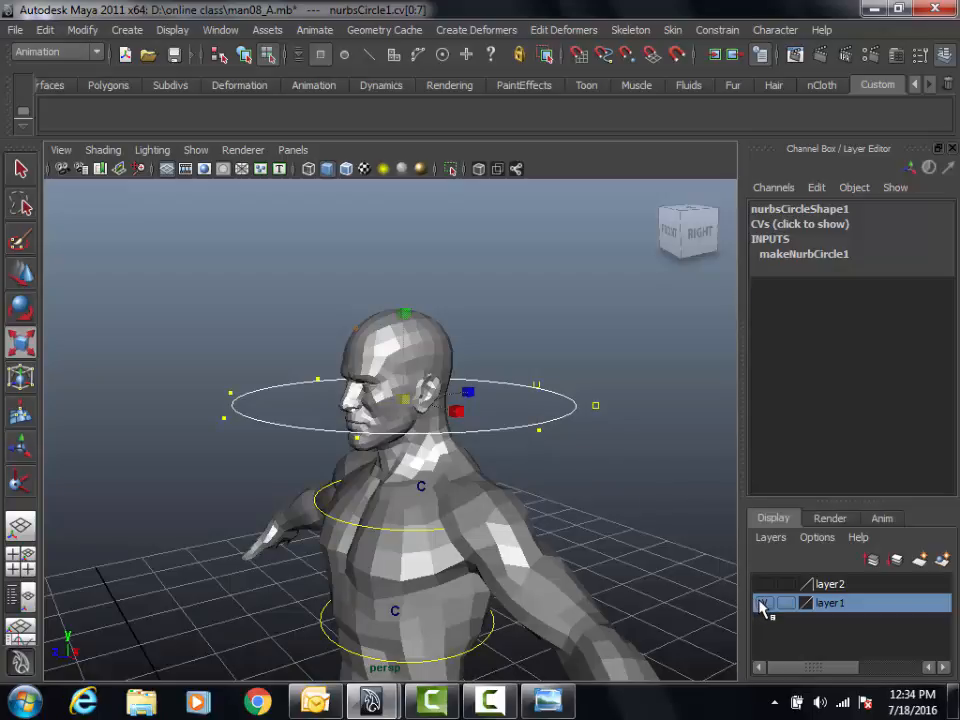
pyautogui.keyDown('alt'); pyautogui.moveTo(317, 450); pyautogui.dragTo(453, 465); pyautogui.keyUp('alt')
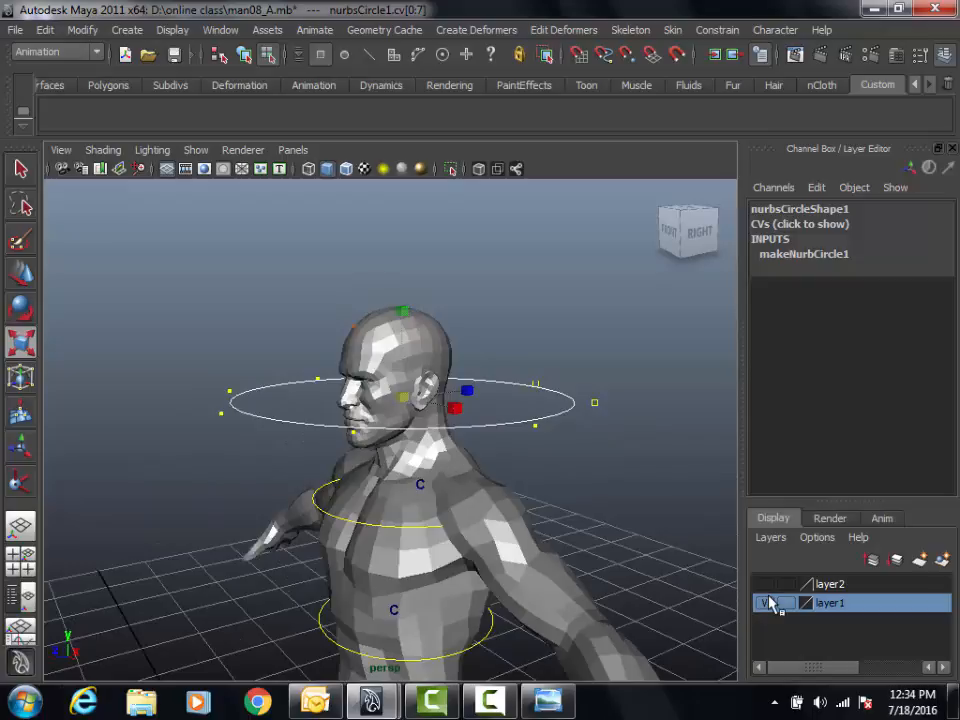
pyautogui.click(245, 55)
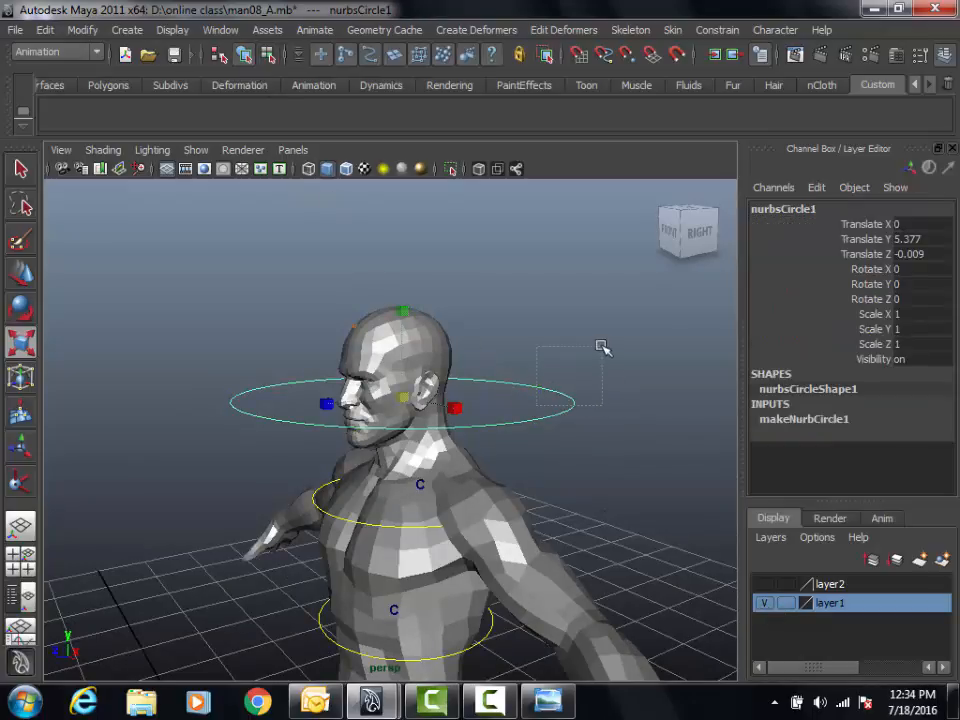
# Freeze the NURBS circle's transformations and delete its construction history.
pyautogui.click(88, 32)
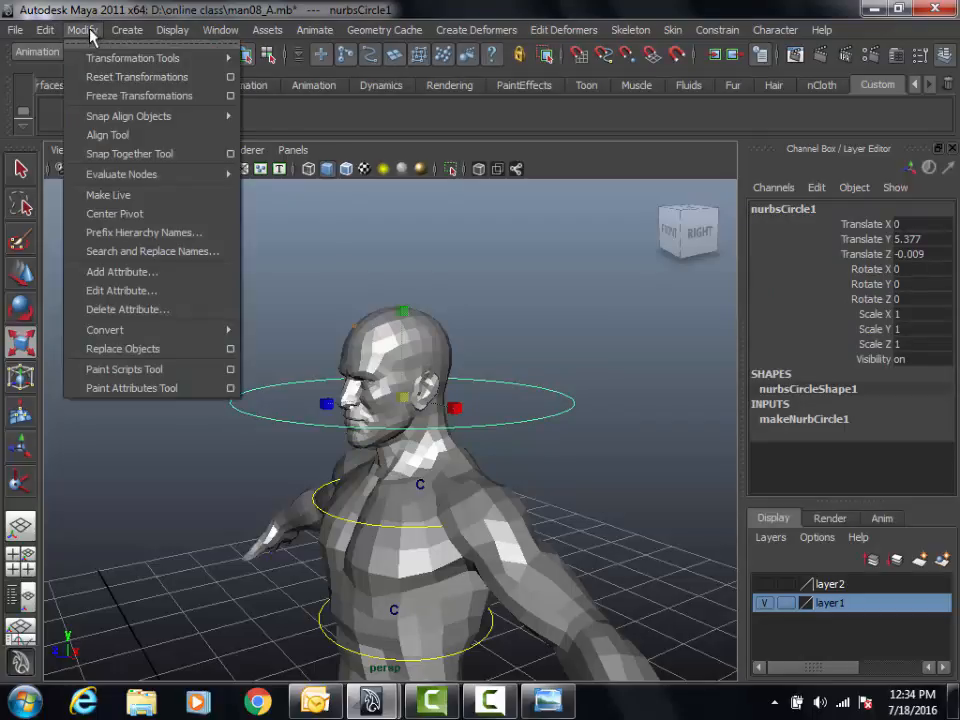
pyautogui.click(110, 97)
pyautogui.click(45, 32)
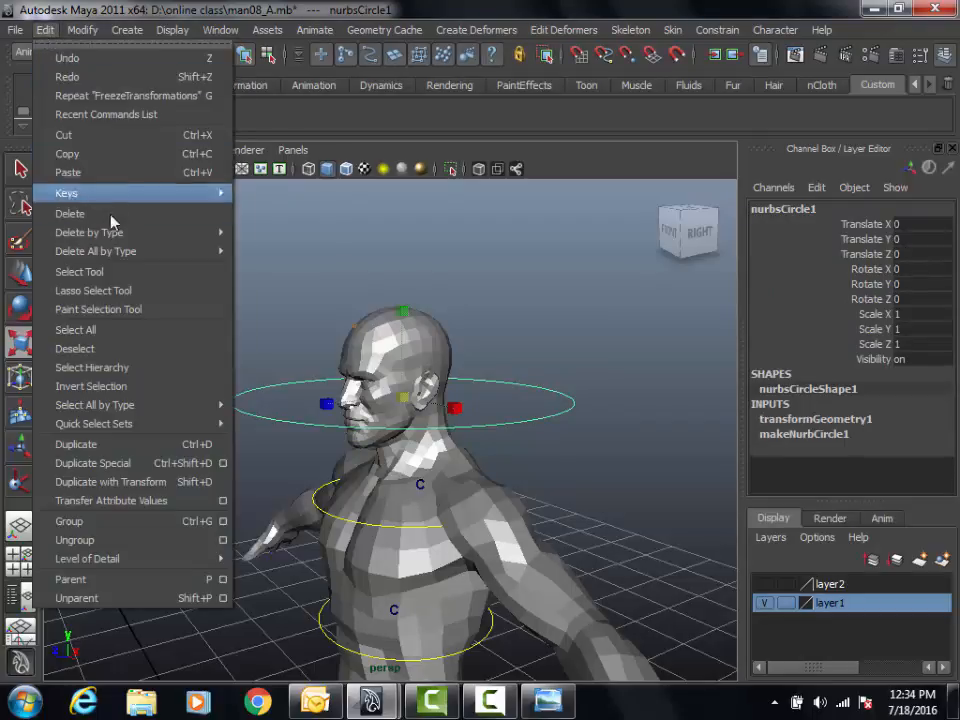
pyautogui.moveTo(120, 237)
pyautogui.click(263, 242)
pyautogui.keyDown('alt'); pyautogui.moveTo(488, 390); pyautogui.dragTo(519, 420); pyautogui.keyUp('alt')
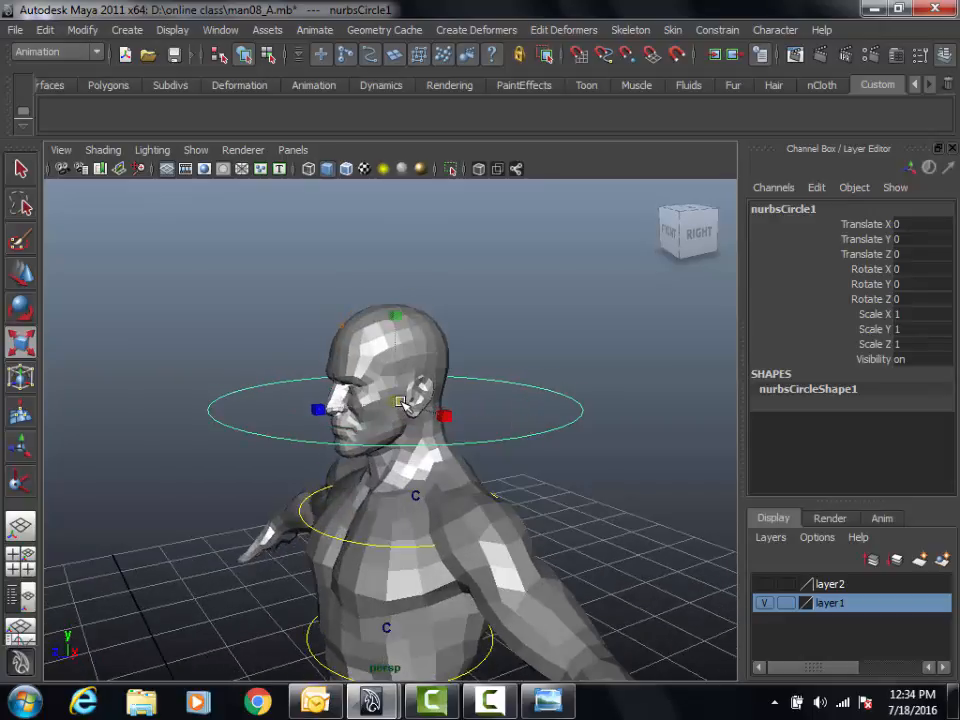
pyautogui.moveTo(415, 428); pyautogui.dragTo(333, 447, button='middle')
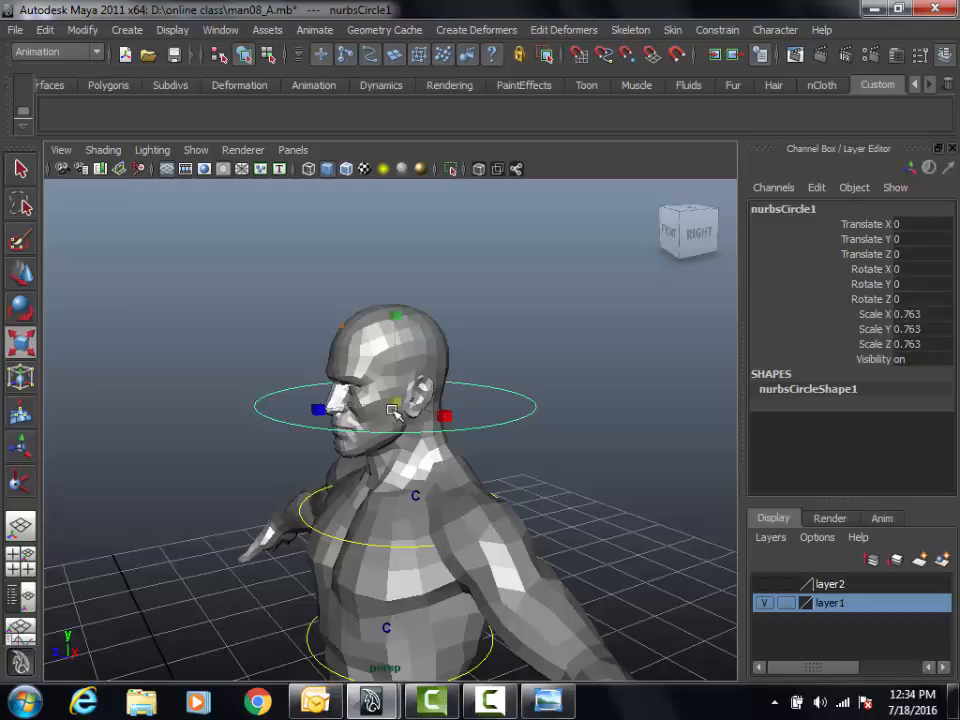
pyautogui.moveTo(393, 409); pyautogui.dragTo(446, 412)
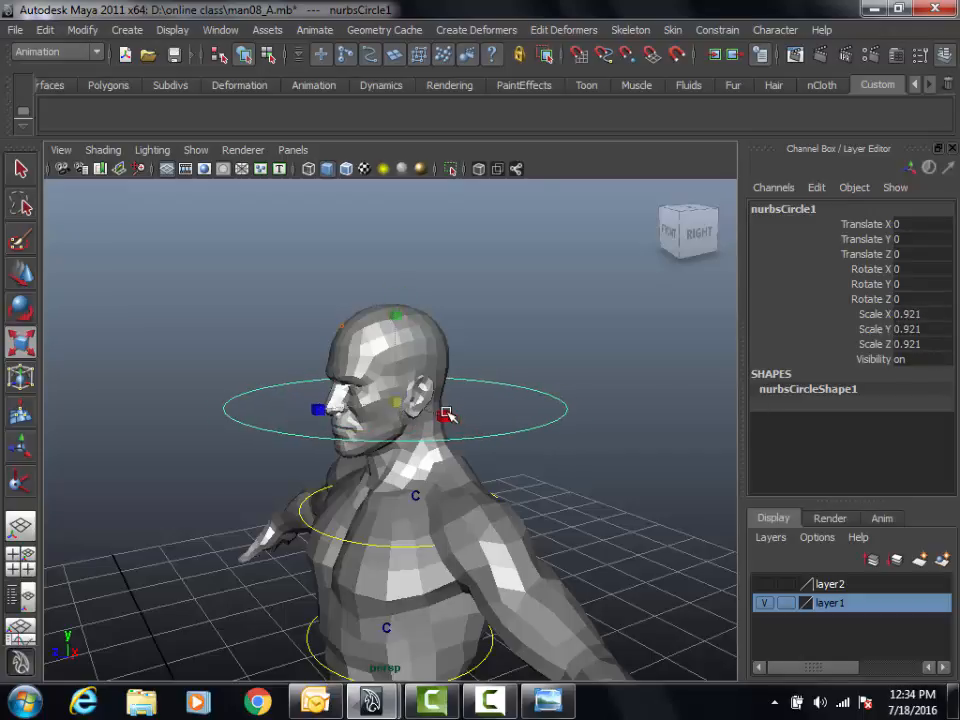
pyautogui.hotkey('ctrl', 'z')
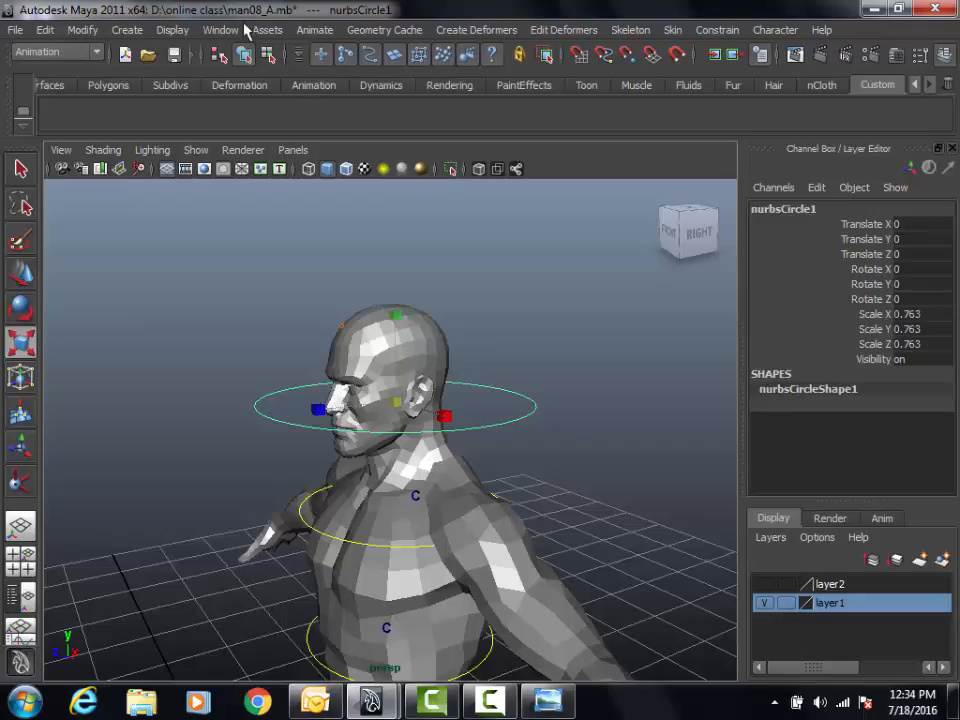
pyautogui.click(267, 56)
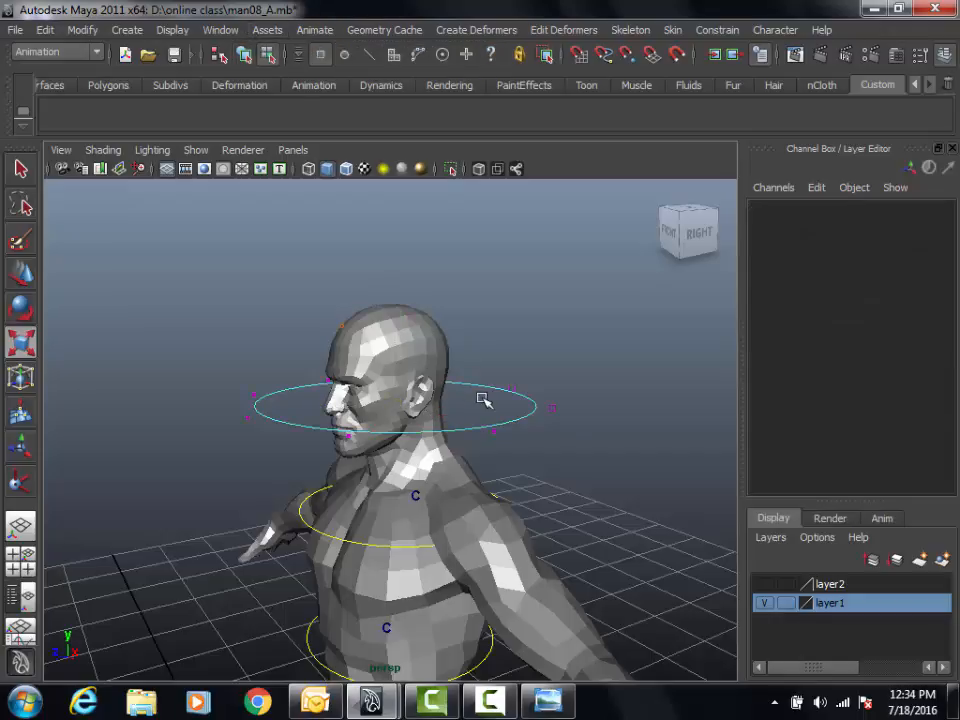
pyautogui.press('F8')
pyautogui.moveTo(483, 400); pyautogui.dragTo(520, 417, button='middle')
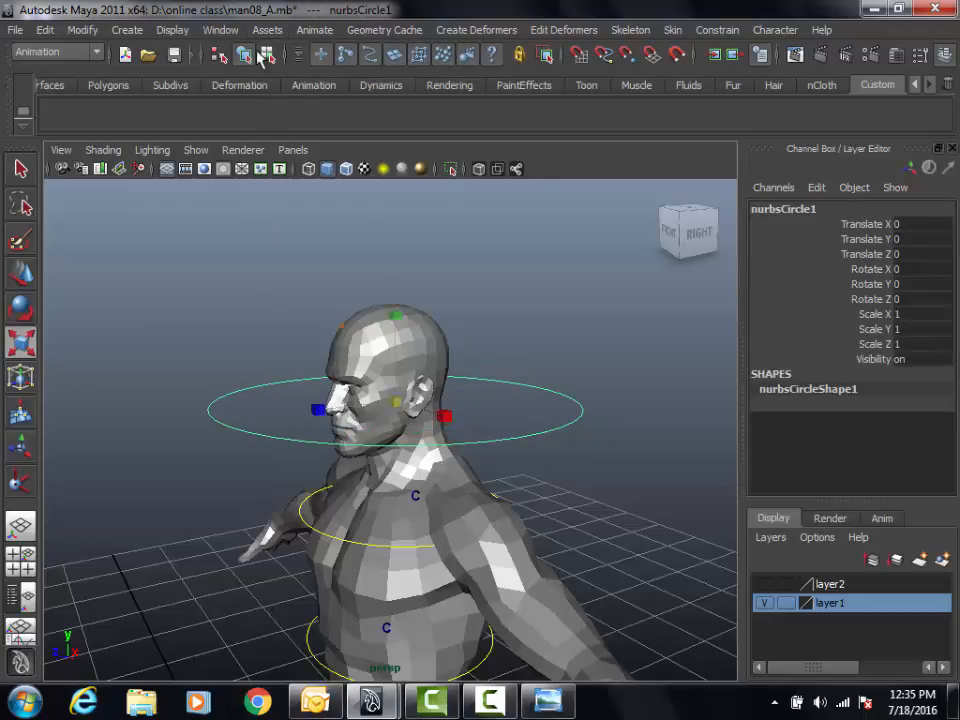
# Scale all of the circle's control vertices down uniformly in component mode until the circle is about as wide as the head.
pyautogui.press('F8')
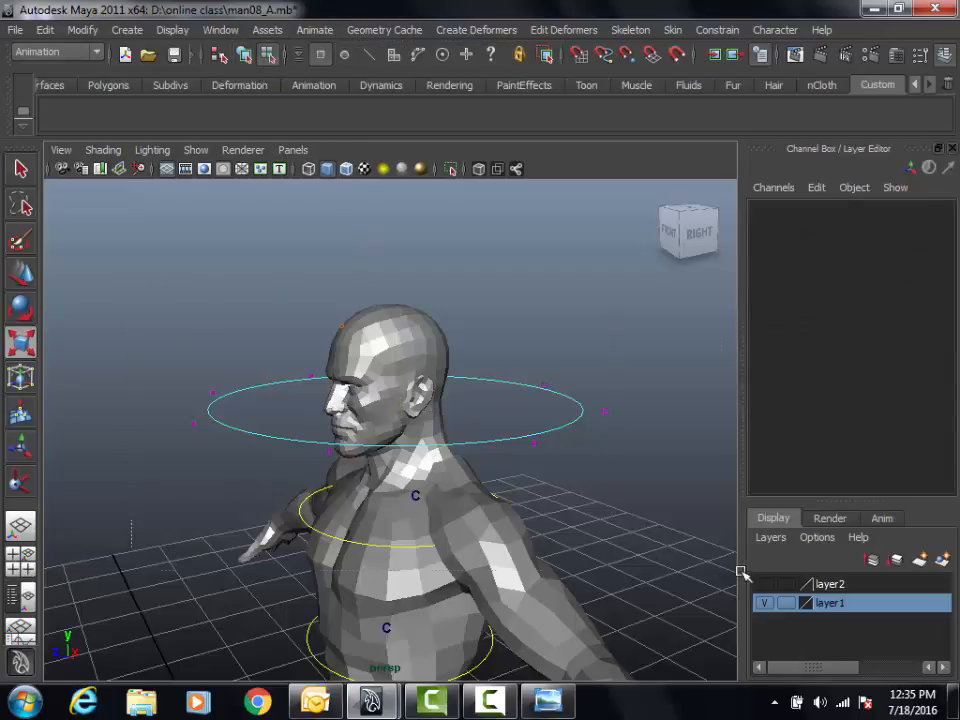
pyautogui.moveTo(620, 460); pyautogui.dragTo(180, 360)
pyautogui.moveTo(393, 402); pyautogui.dragTo(340, 404)
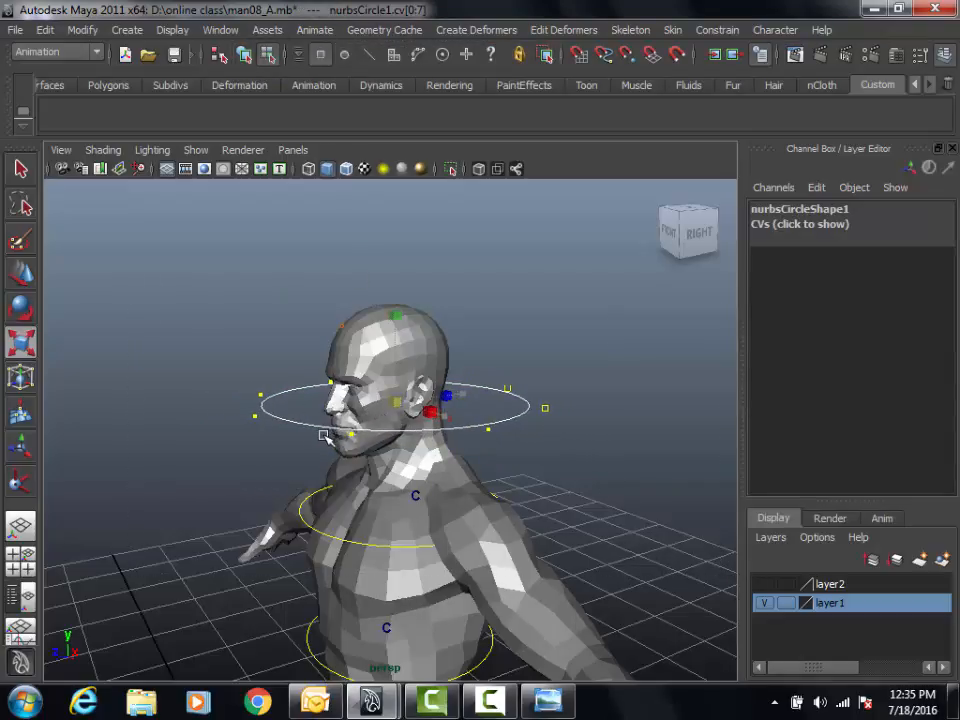
pyautogui.click(245, 56)
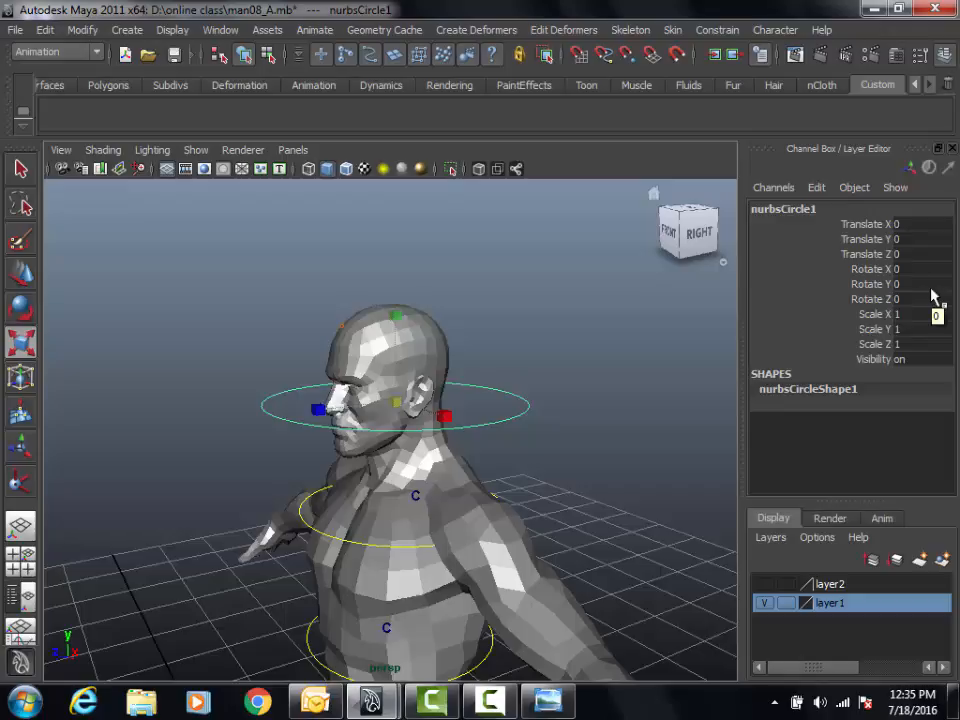
pyautogui.press('F8')
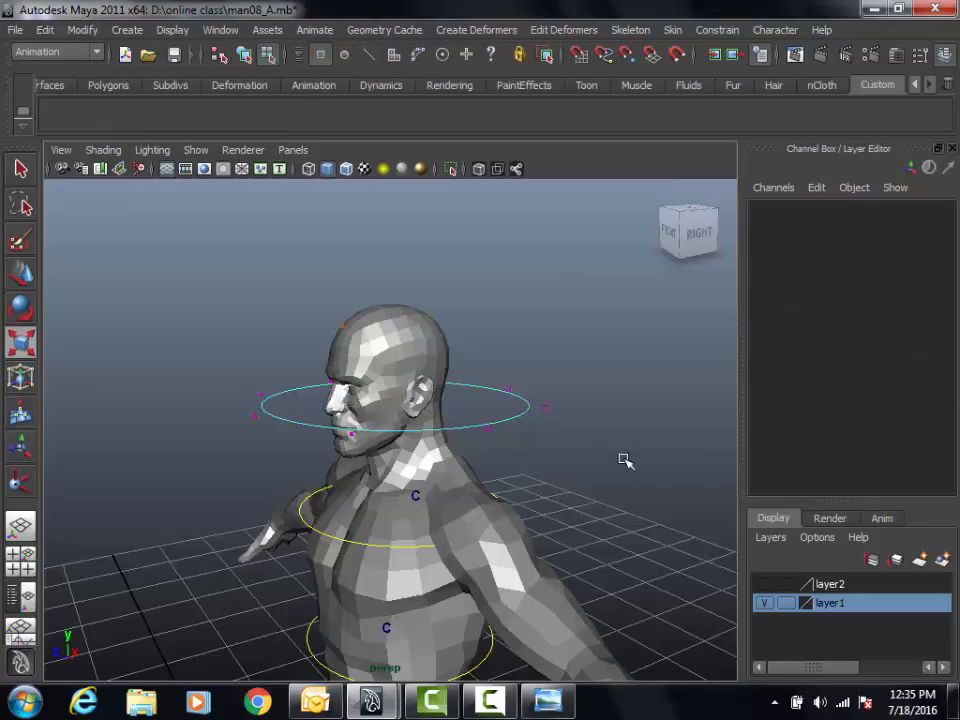
pyautogui.moveTo(185, 307); pyautogui.dragTo(679, 521)
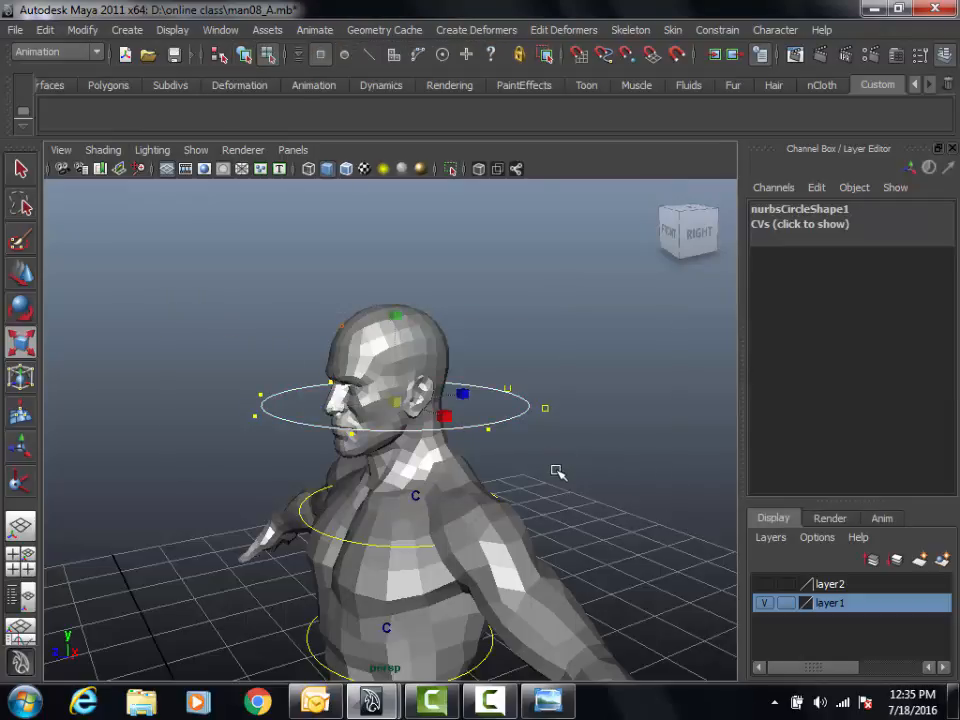
pyautogui.keyDown('alt'); pyautogui.moveTo(553, 471); pyautogui.dragTo(297, 478); pyautogui.keyUp('alt')
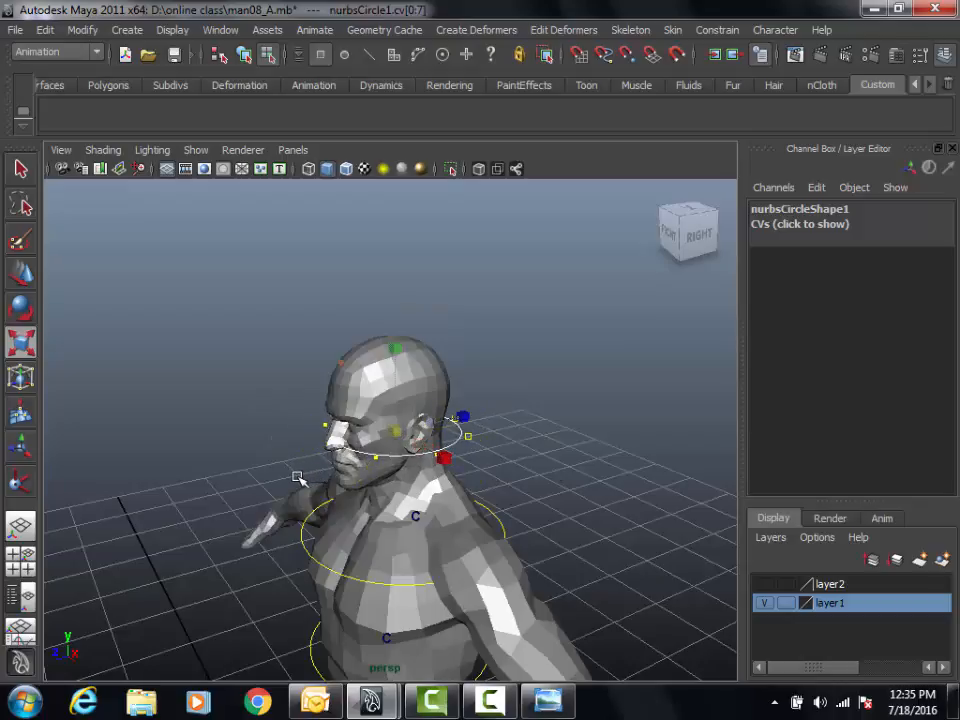
# Move the circle's control vertices up to the crown of the head and adjust their front-to-back position to centre over it.
pyautogui.press('w')
pyautogui.keyDown('alt'); pyautogui.moveTo(491, 454); pyautogui.dragTo(455, 410); pyautogui.keyUp('alt')
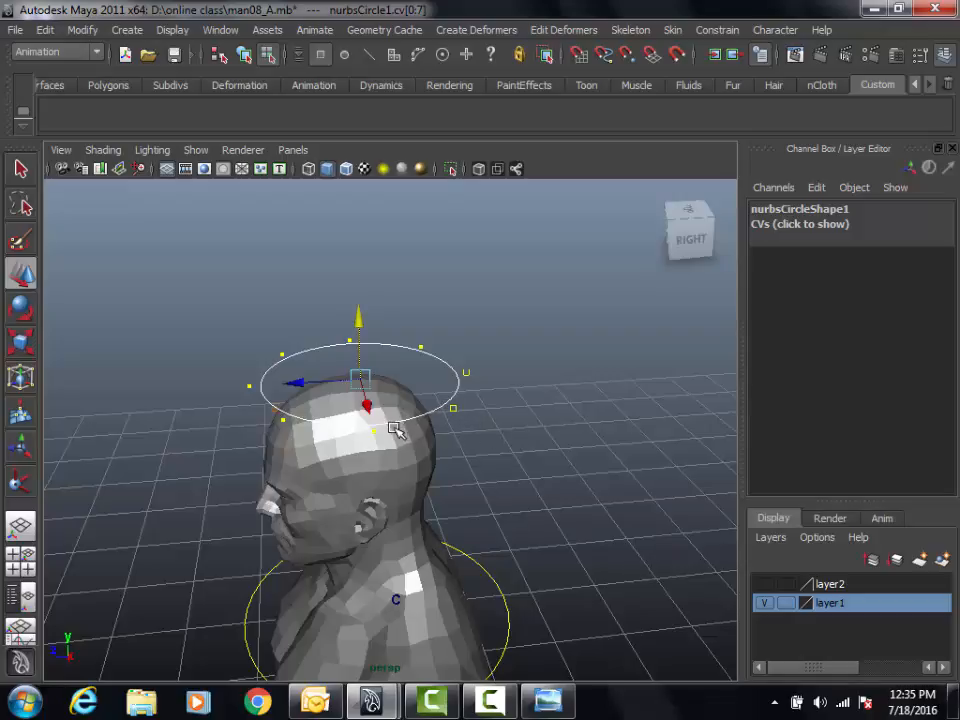
pyautogui.keyDown('alt'); pyautogui.moveTo(502, 456); pyautogui.dragTo(500, 410); pyautogui.keyUp('alt')
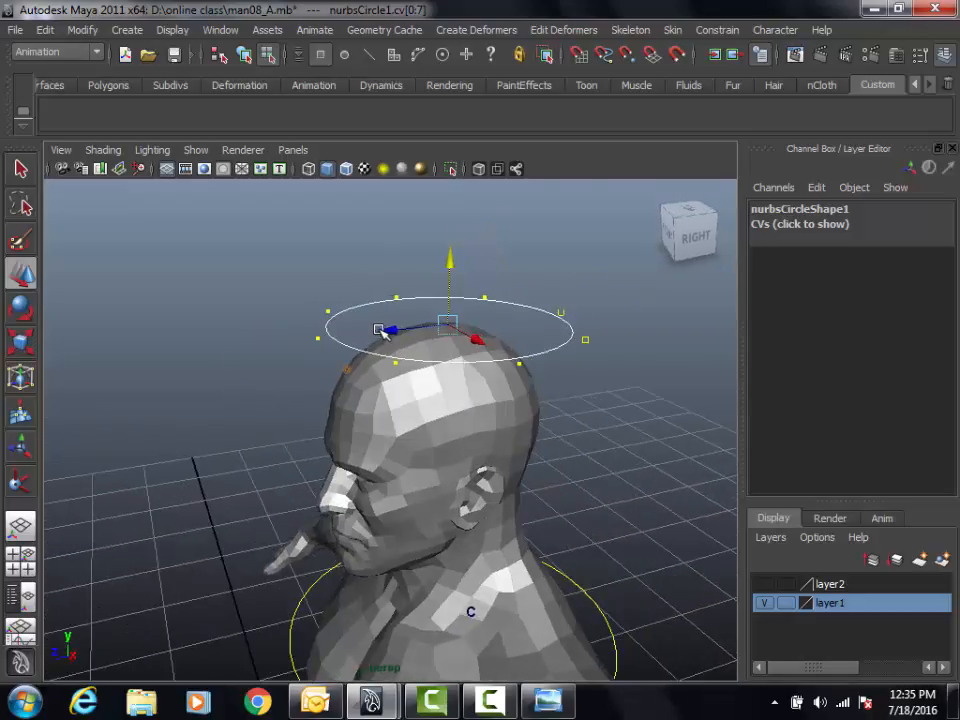
pyautogui.click(390, 333)
pyautogui.keyDown('alt'); pyautogui.moveTo(385, 333); pyautogui.dragTo(440, 365); pyautogui.keyUp('alt')
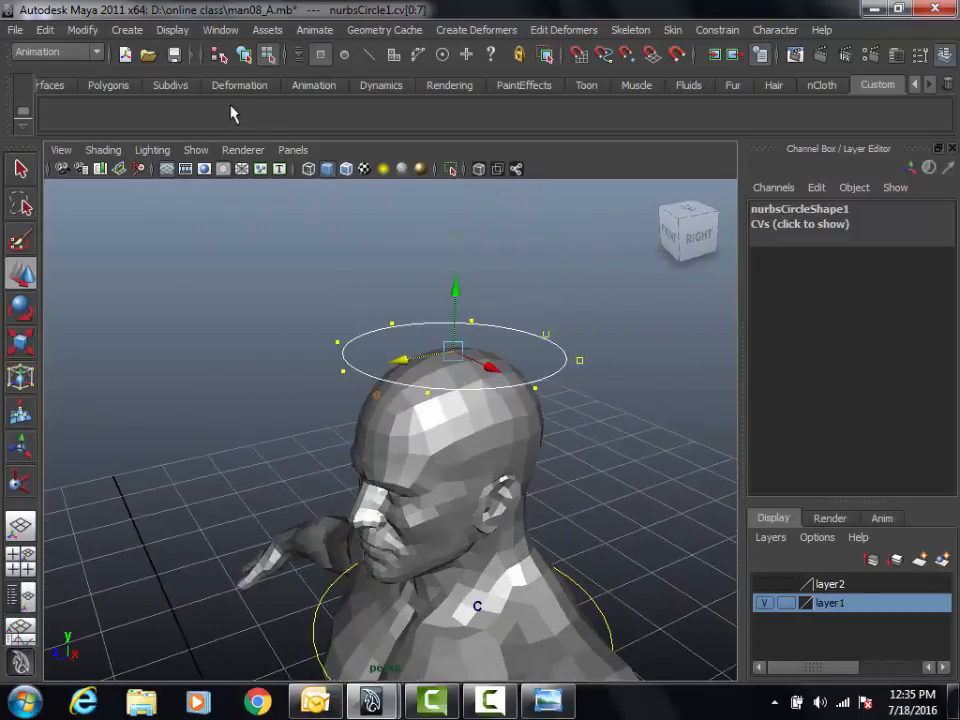
pyautogui.keyDown('alt'); pyautogui.moveTo(566, 361); pyautogui.dragTo(560, 335); pyautogui.keyUp('alt')
# Raise the circle's control vertices clear above the head and check the clearance by briefly showing the hair on layer2.
pyautogui.moveTo(438, 260); pyautogui.dragTo(431, 221)
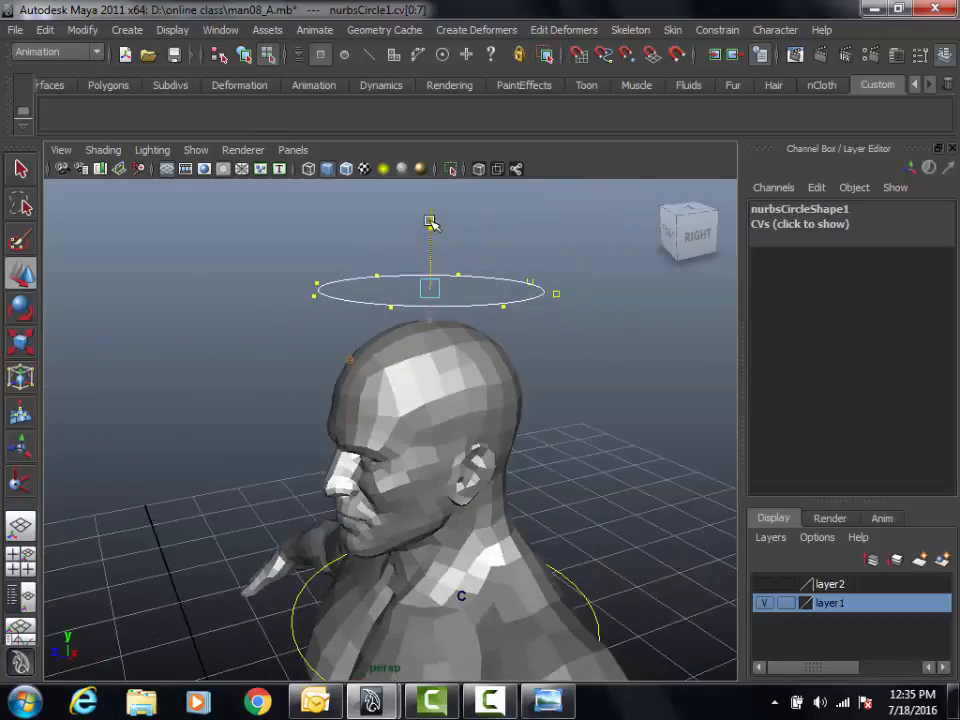
pyautogui.keyDown('alt'); pyautogui.moveTo(489, 332); pyautogui.dragTo(505, 320); pyautogui.keyUp('alt')
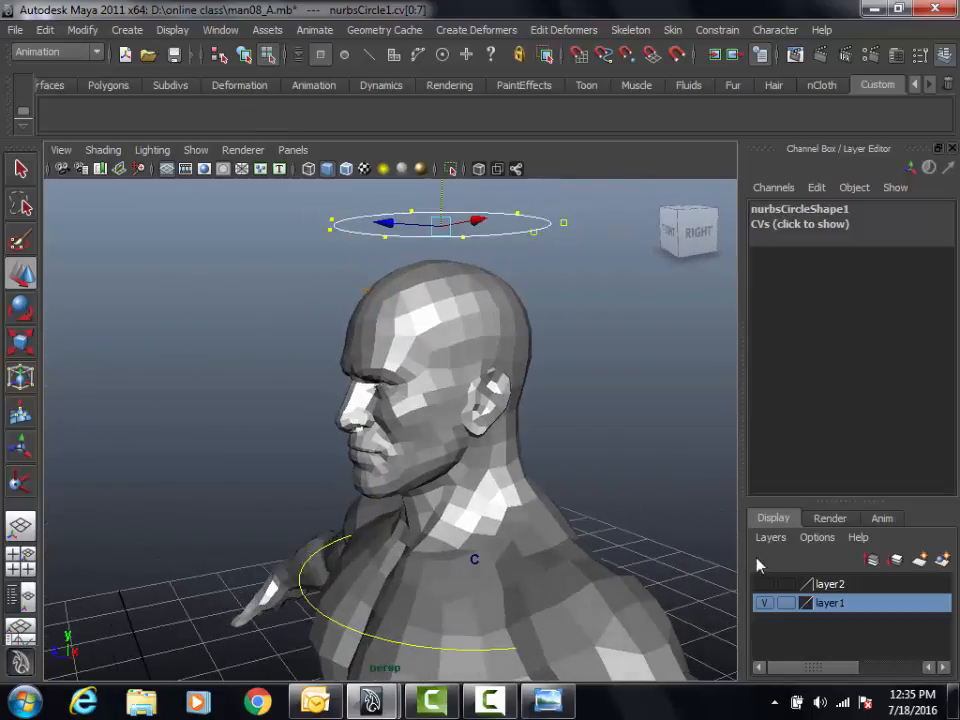
pyautogui.click(764, 584)
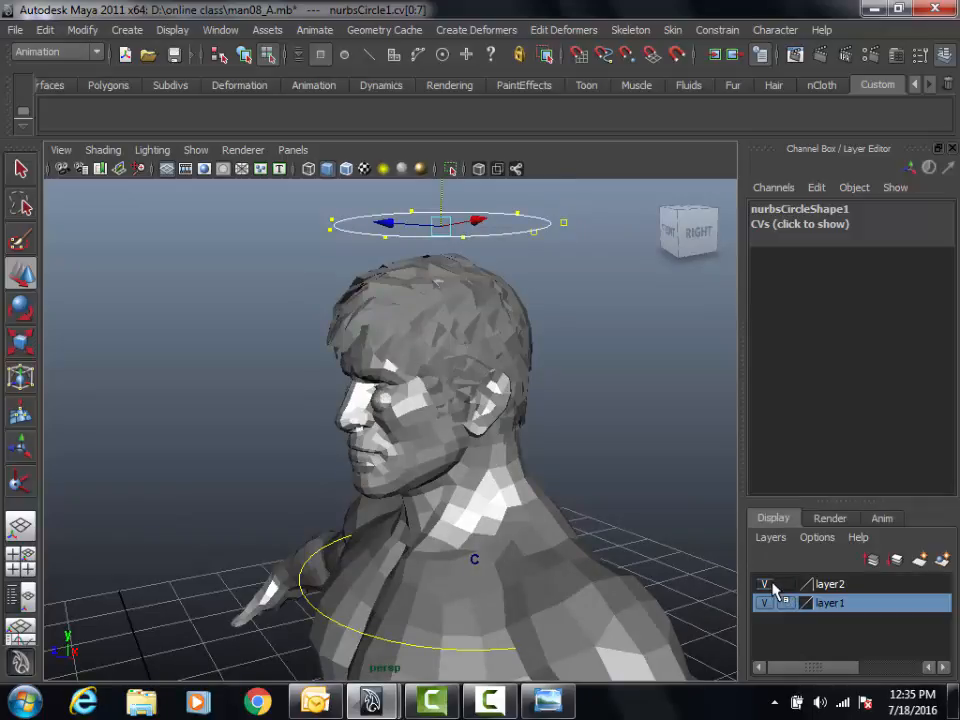
pyautogui.click(764, 584)
# Rotate the circle's control vertices to tilt the halo slightly lower toward the face, and return to object mode.
pyautogui.keyDown('alt'); pyautogui.moveTo(300, 300); pyautogui.dragTo(542, 435); pyautogui.keyUp('alt')
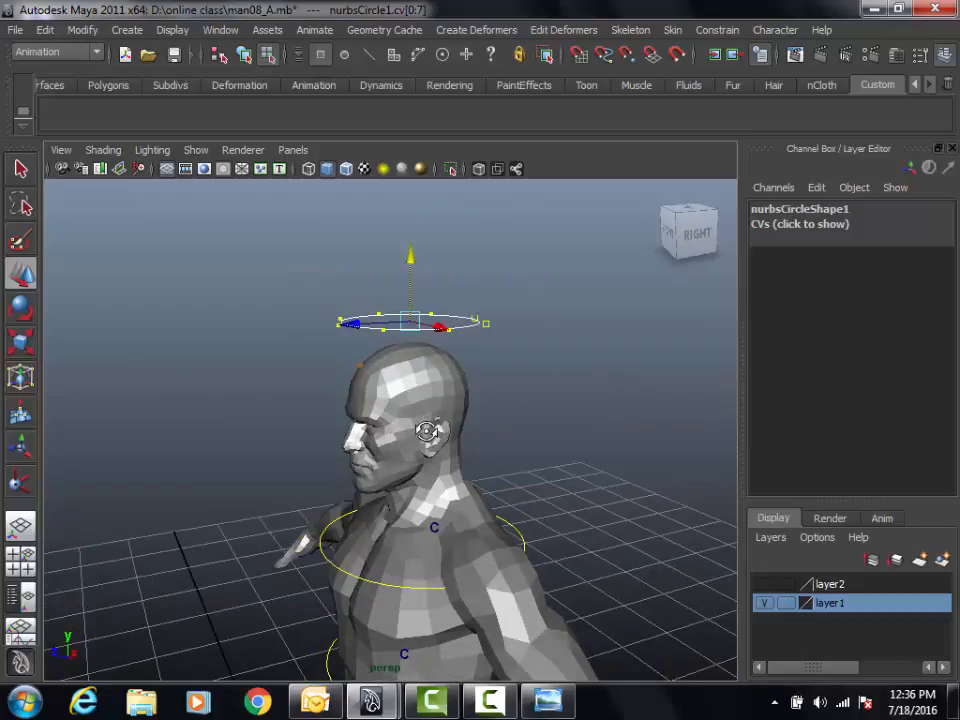
pyautogui.press('e')
pyautogui.keyDown('alt'); pyautogui.moveTo(372, 368); pyautogui.dragTo(392, 366); pyautogui.keyUp('alt')
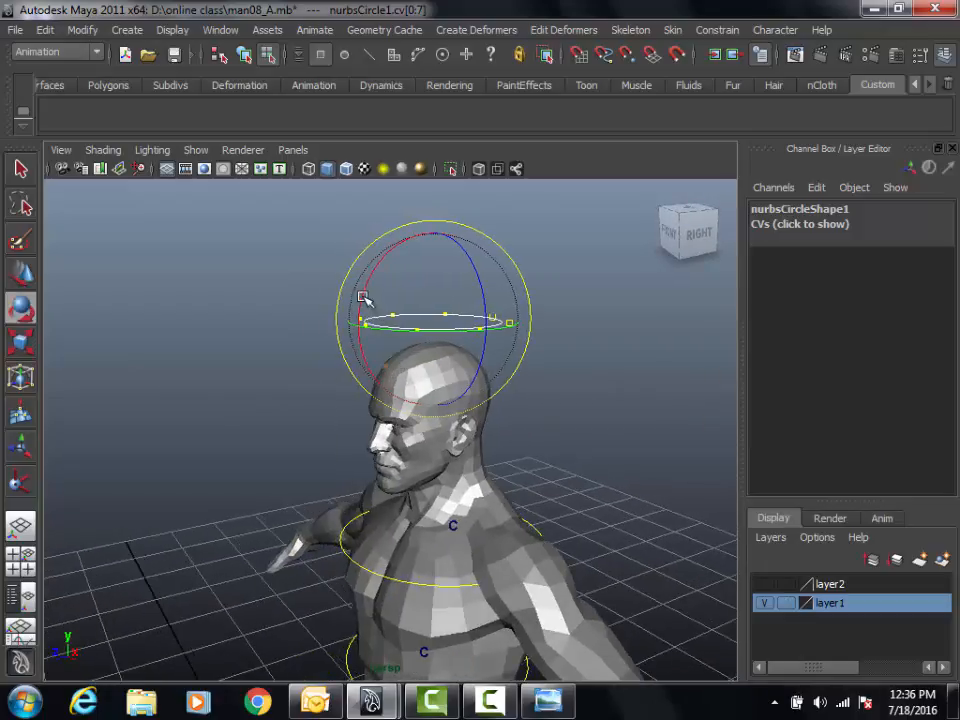
pyautogui.keyDown('alt'); pyautogui.moveTo(362, 311); pyautogui.dragTo(302, 256); pyautogui.keyUp('alt')
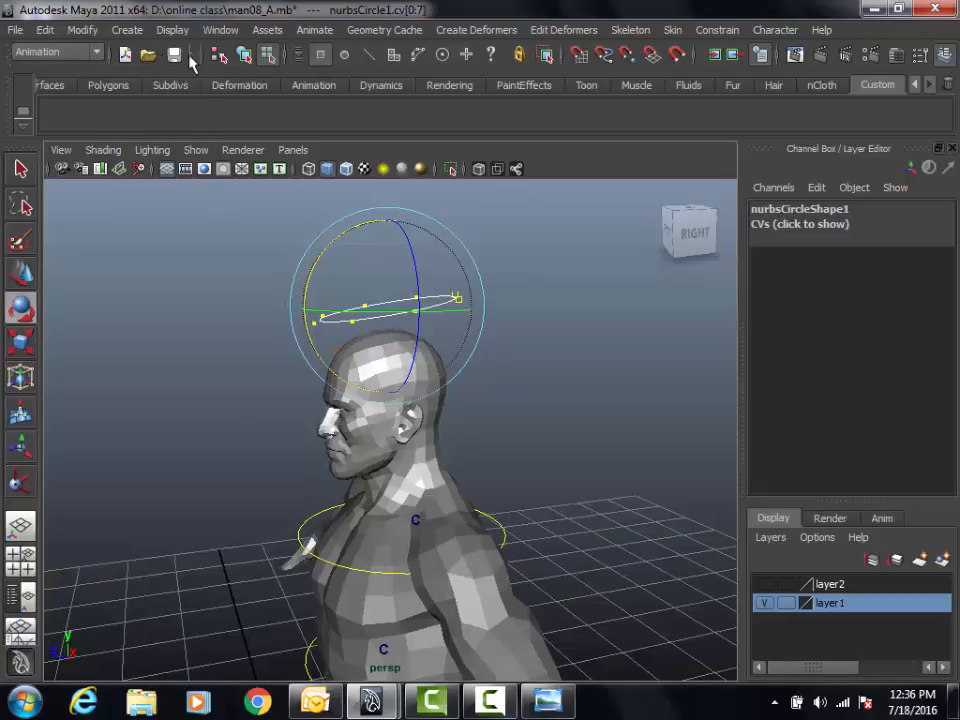
pyautogui.click(243, 56)
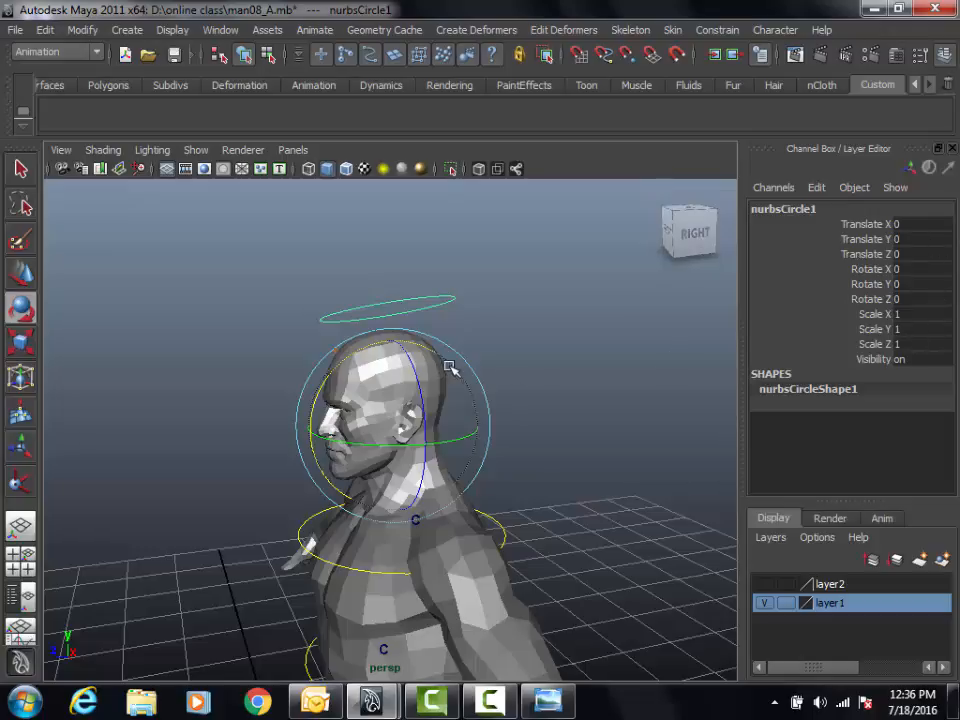
# Rename the NURBS circle above the head to head_ctrl.
pyautogui.keyDown('alt'); pyautogui.moveTo(450, 364); pyautogui.dragTo(540, 372); pyautogui.keyUp('alt')
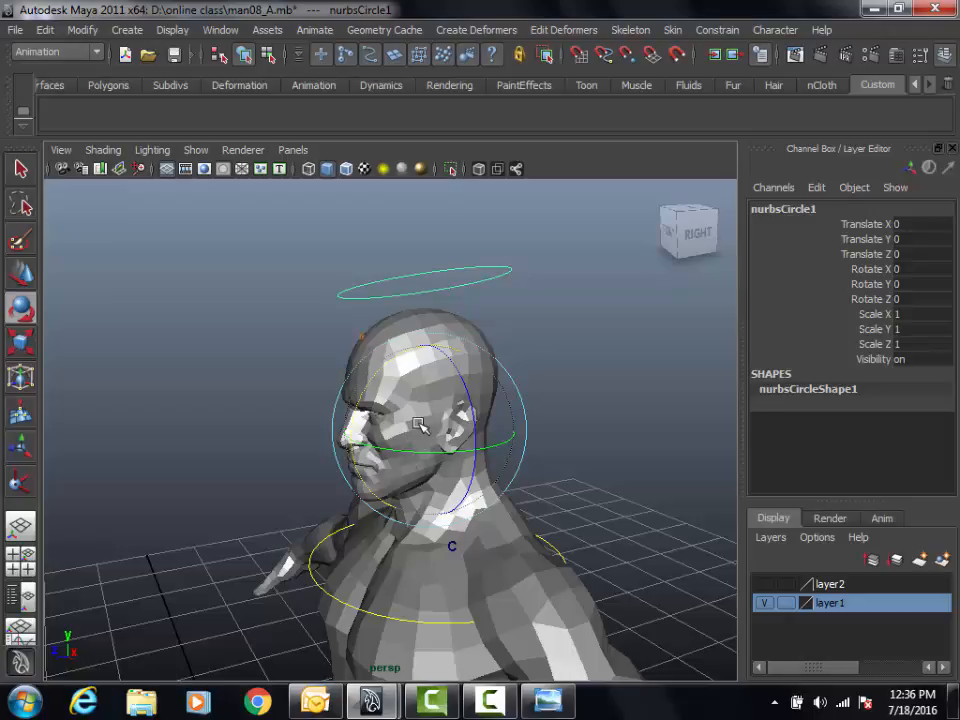
pyautogui.keyDown('alt'); pyautogui.moveTo(419, 425); pyautogui.dragTo(520, 340); pyautogui.keyUp('alt')
pyautogui.doubleClick(875, 209)
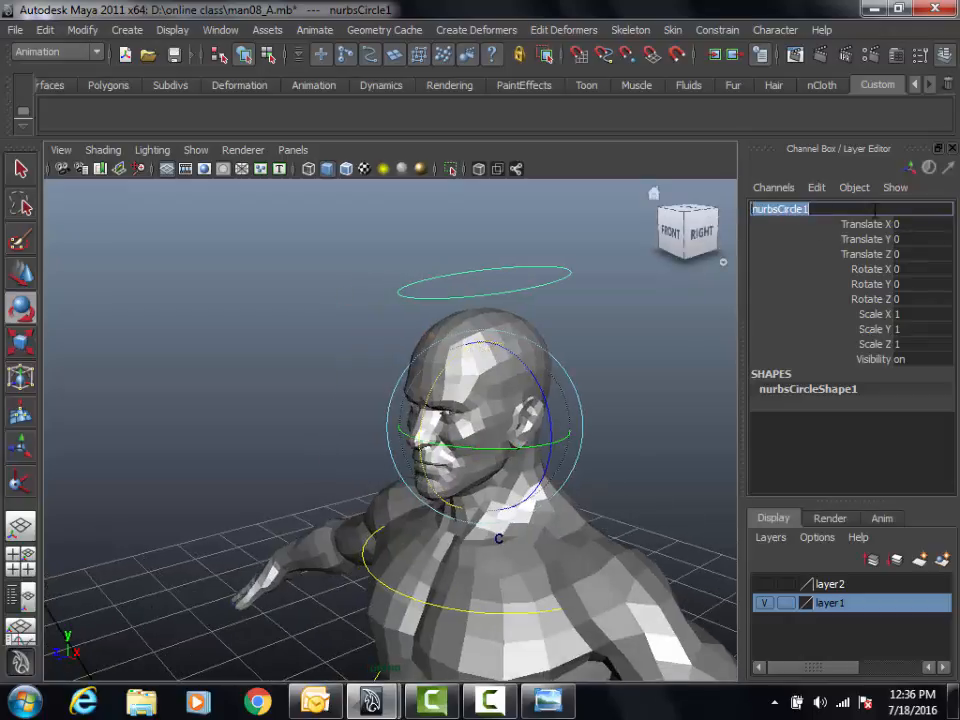
pyautogui.write('head_ctrl')
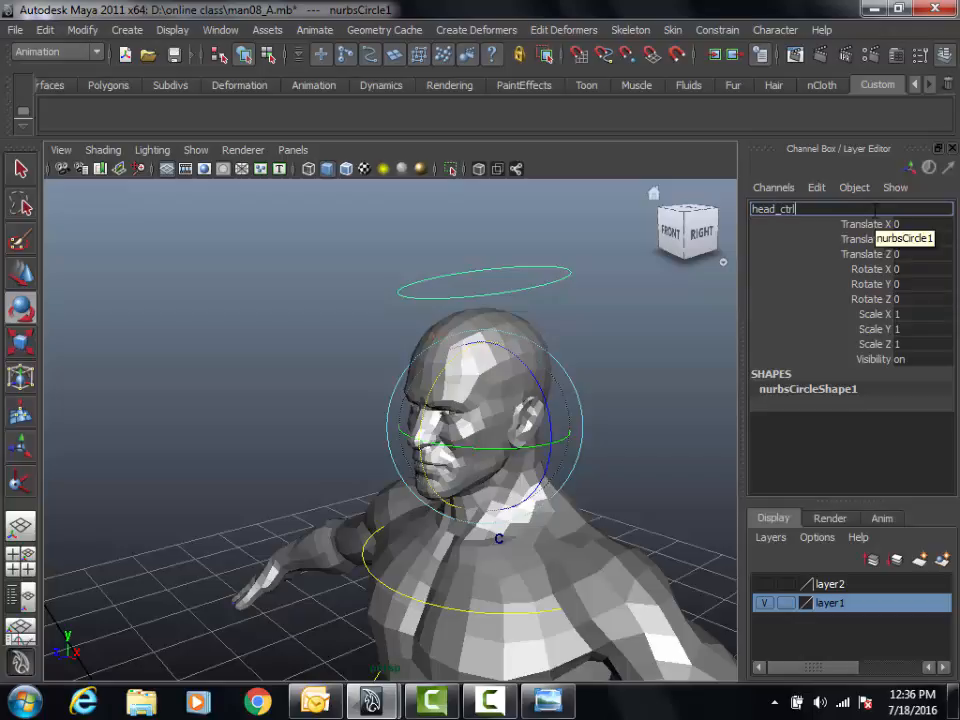
pyautogui.press('Return')
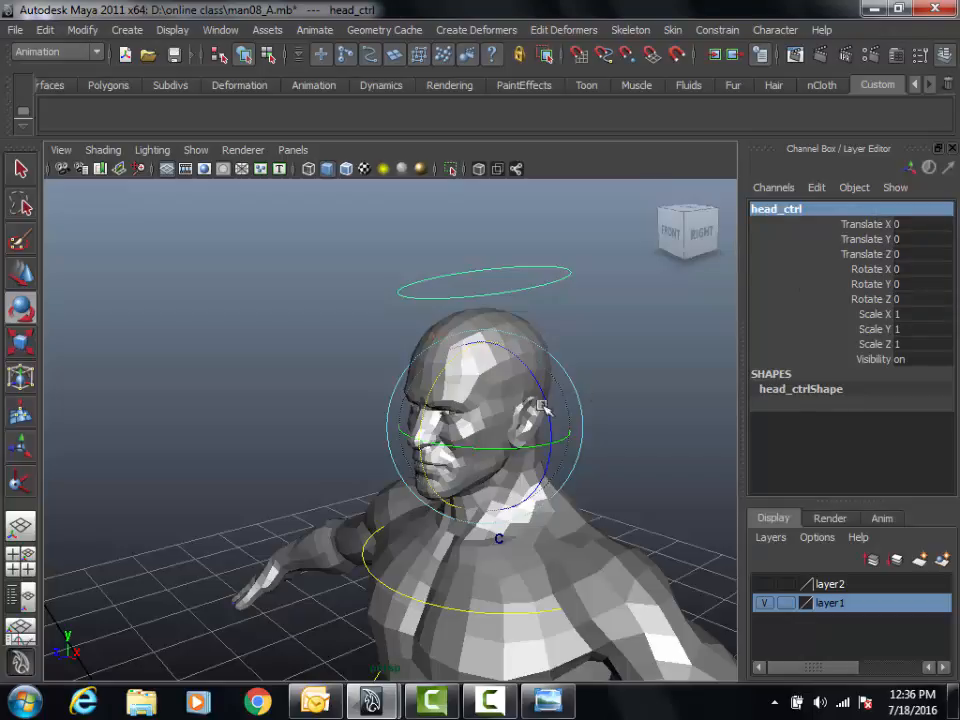
# Deselect the head control and examine the spine and head control curves around the whole character from several distances and angles.
pyautogui.keyDown('alt'); pyautogui.moveTo(539, 405); pyautogui.dragTo(574, 429, button='right'); pyautogui.keyUp('alt')
pyautogui.keyDown('alt'); pyautogui.moveTo(573, 428); pyautogui.dragTo(536, 433, button='middle'); pyautogui.keyUp('alt')
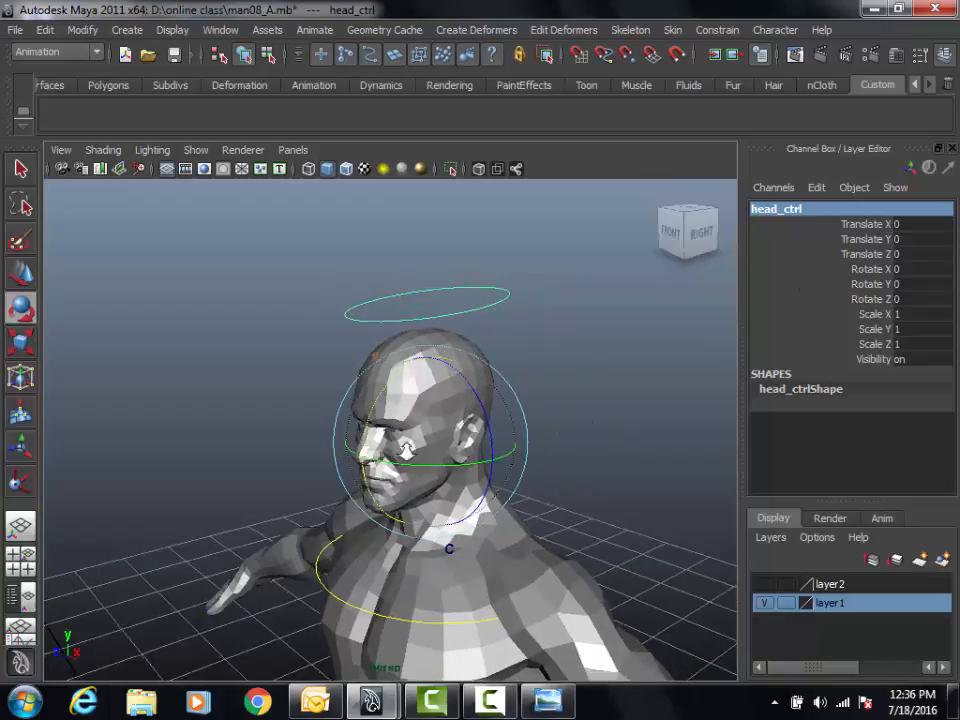
pyautogui.keyDown('alt'); pyautogui.moveTo(407, 448); pyautogui.dragTo(472, 340, button='right'); pyautogui.keyUp('alt')
pyautogui.click(575, 418)
pyautogui.keyDown('alt'); pyautogui.moveTo(575, 418); pyautogui.dragTo(526, 412, button='right'); pyautogui.keyUp('alt')
pyautogui.keyDown('alt'); pyautogui.moveTo(526, 412); pyautogui.dragTo(584, 396, button='middle'); pyautogui.keyUp('alt')
pyautogui.keyDown('alt'); pyautogui.moveTo(520, 415); pyautogui.dragTo(546, 424, button='right'); pyautogui.keyUp('alt')
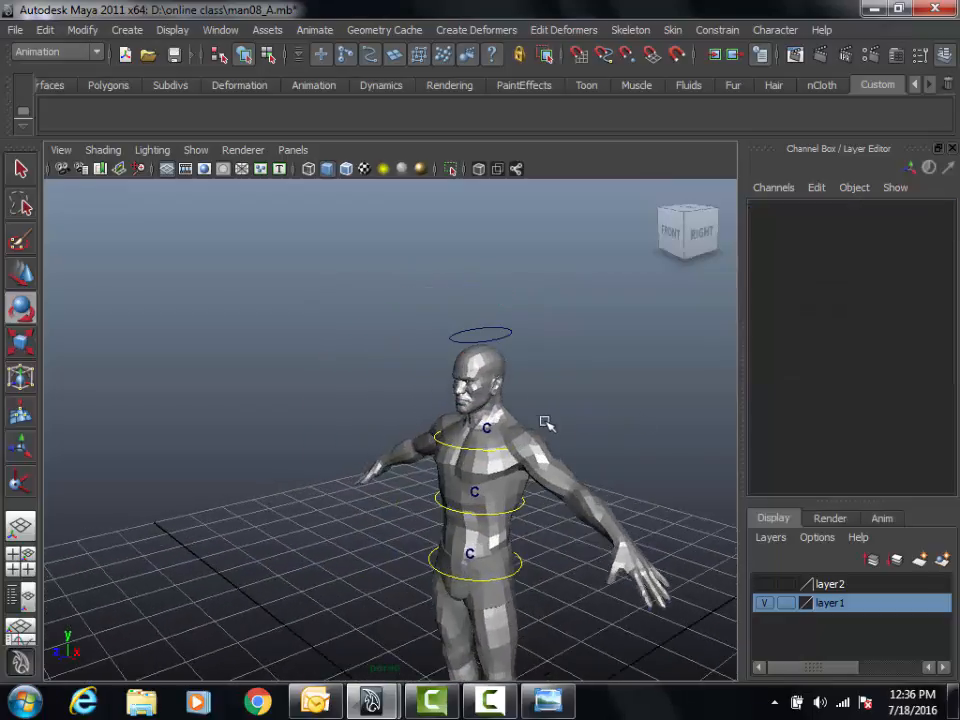
pyautogui.keyDown('alt'); pyautogui.moveTo(546, 424); pyautogui.dragTo(615, 417); pyautogui.keyUp('alt')
pyautogui.keyDown('alt'); pyautogui.moveTo(497, 444); pyautogui.dragTo(450, 443, button='right'); pyautogui.keyUp('alt')
pyautogui.keyDown('alt'); pyautogui.moveTo(502, 443); pyautogui.dragTo(478, 443); pyautogui.keyUp('alt')
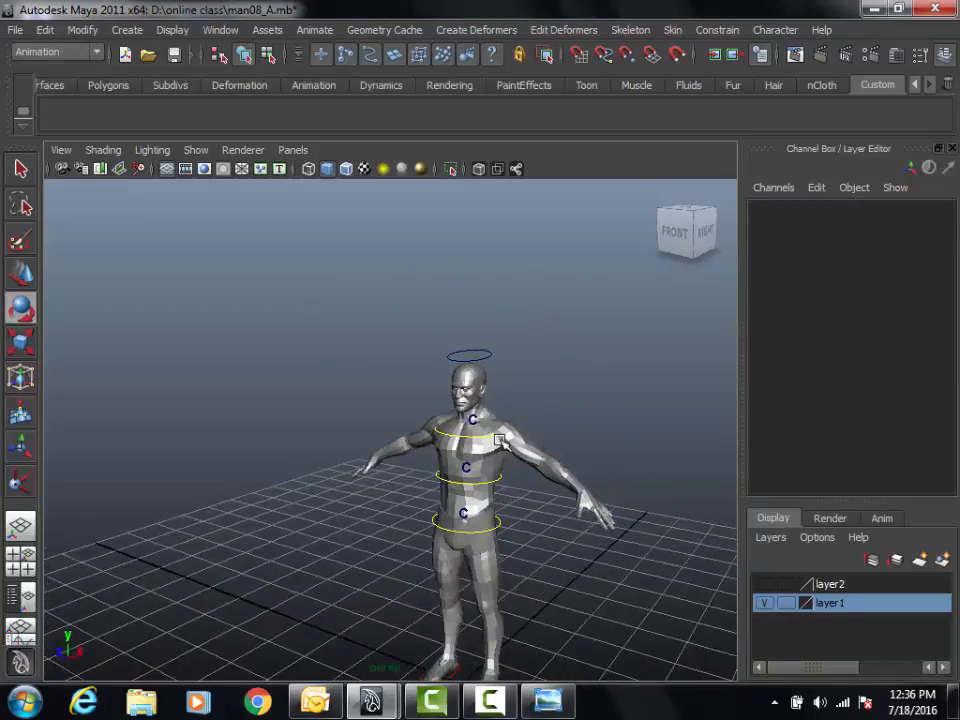
pyautogui.keyDown('alt'); pyautogui.moveTo(583, 441); pyautogui.dragTo(577, 444, button='middle'); pyautogui.keyUp('alt')
pyautogui.keyDown('alt'); pyautogui.moveTo(577, 444); pyautogui.dragTo(731, 448, button='right'); pyautogui.keyUp('alt')
pyautogui.keyDown('alt'); pyautogui.moveTo(697, 413); pyautogui.dragTo(613, 469, button='middle'); pyautogui.keyUp('alt')
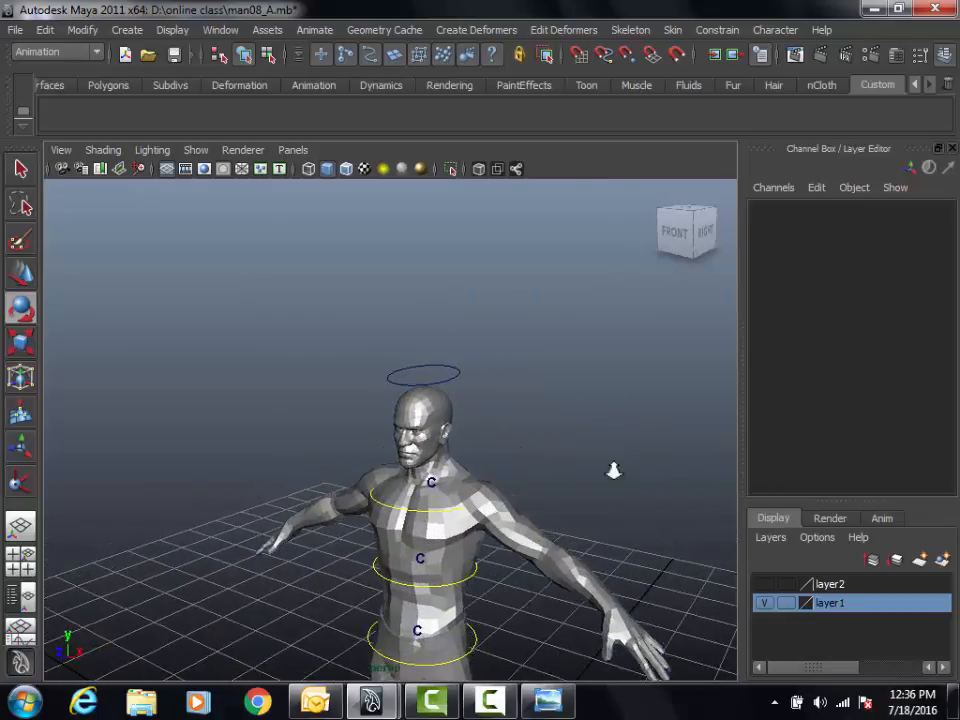
pyautogui.keyDown('alt'); pyautogui.moveTo(613, 469); pyautogui.dragTo(755, 470, button='right'); pyautogui.keyUp('alt')
# Enable drawing overrides on head_ctrl's shape, set its override color to yellow, and deselect the control.
pyautogui.click(431, 326)
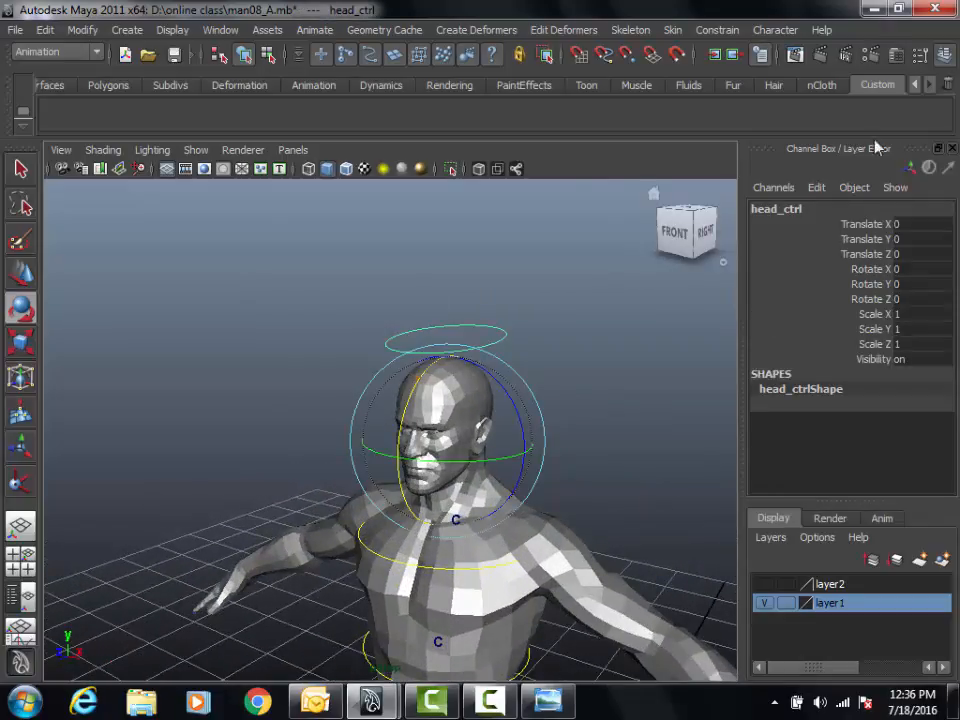
pyautogui.click(893, 56)
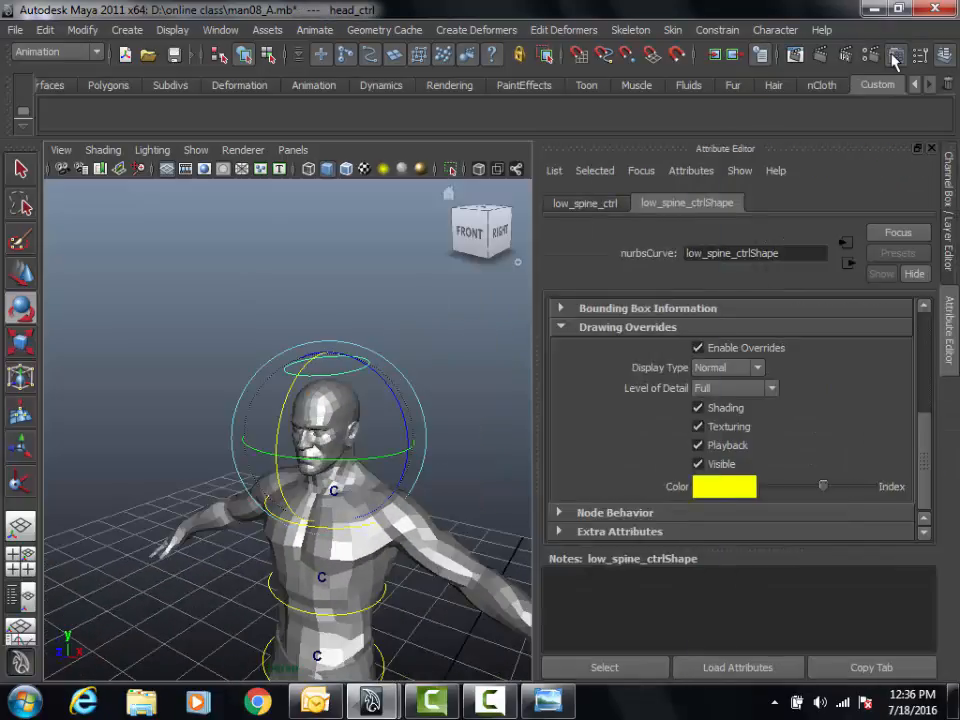
pyautogui.click(743, 348)
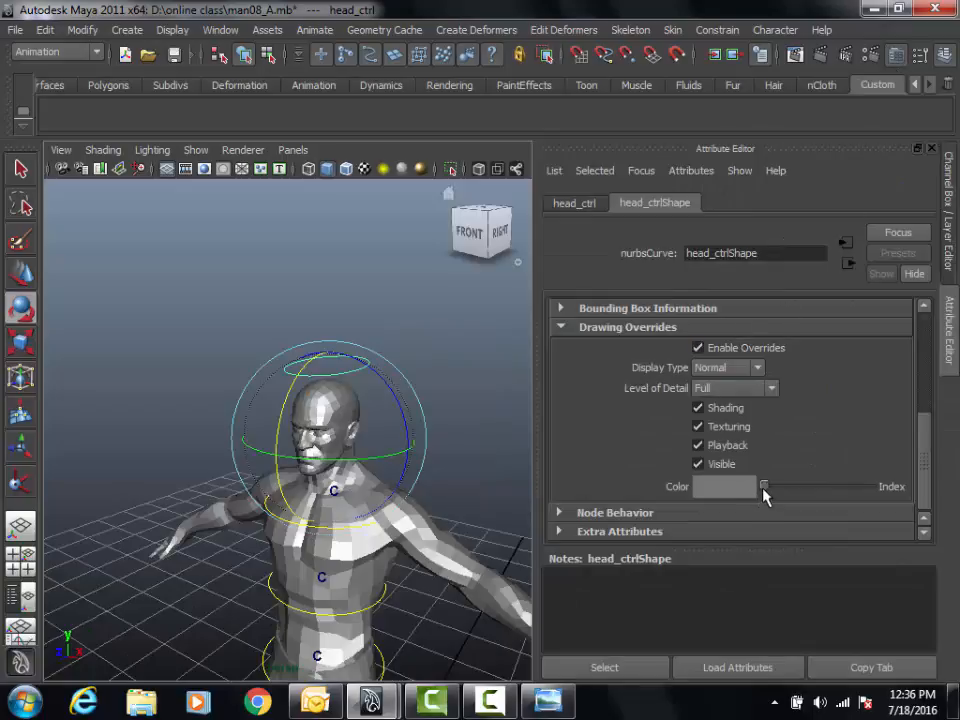
pyautogui.moveTo(764, 486); pyautogui.dragTo(823, 486)
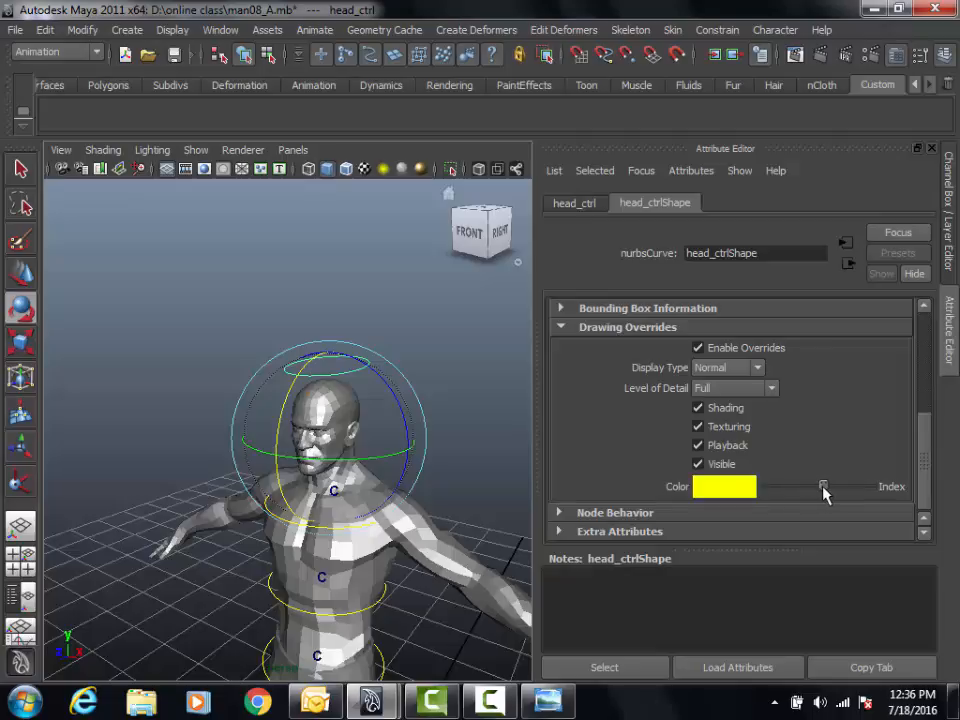
pyautogui.click(930, 149)
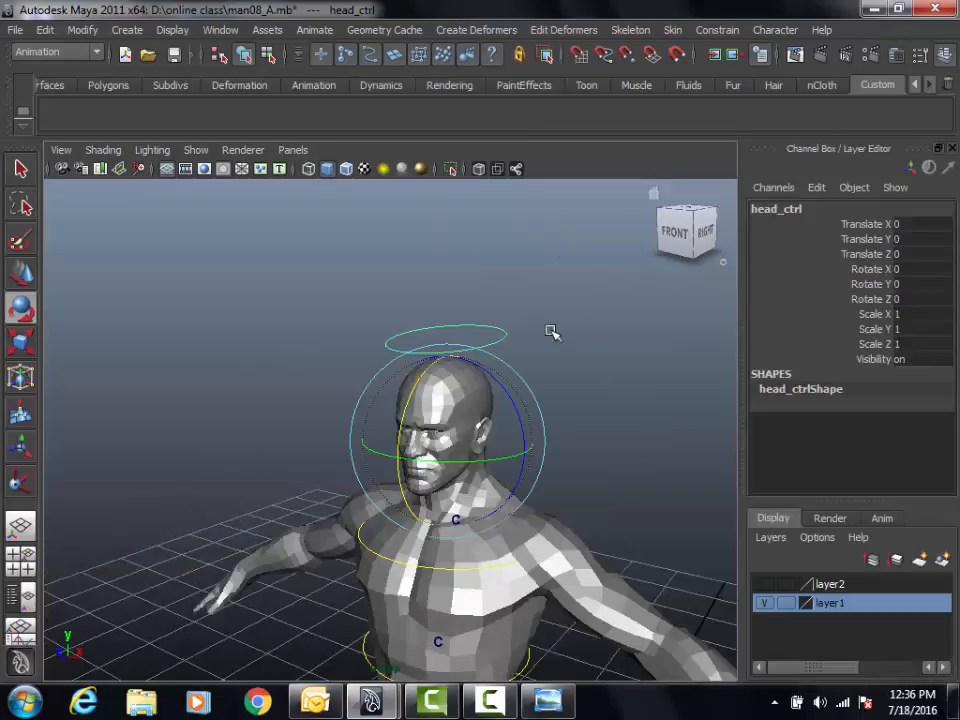
pyautogui.keyDown('alt'); pyautogui.moveTo(553, 332); pyautogui.dragTo(625, 395, button='right'); pyautogui.keyUp('alt')
pyautogui.click(625, 395)
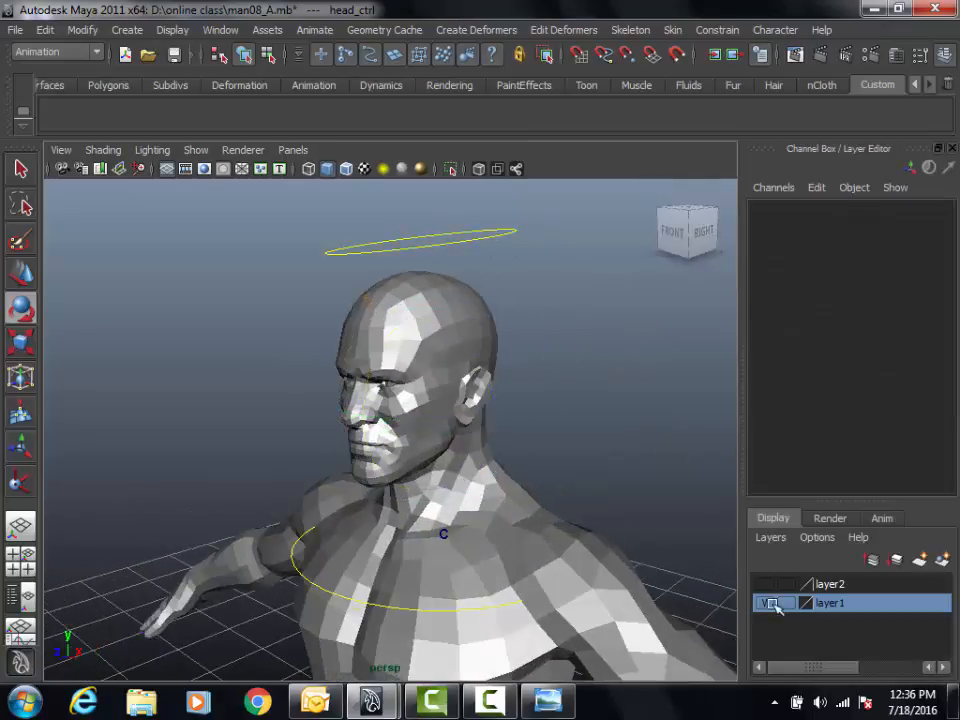
# Hide layer1 and point-constrain the IK handle at the base of the head joint to head_ctrl with offset maintained on all axes.
pyautogui.click(764, 603)
pyautogui.keyDown('alt'); pyautogui.moveTo(565, 488); pyautogui.dragTo(557, 528, button='middle'); pyautogui.keyUp('alt')
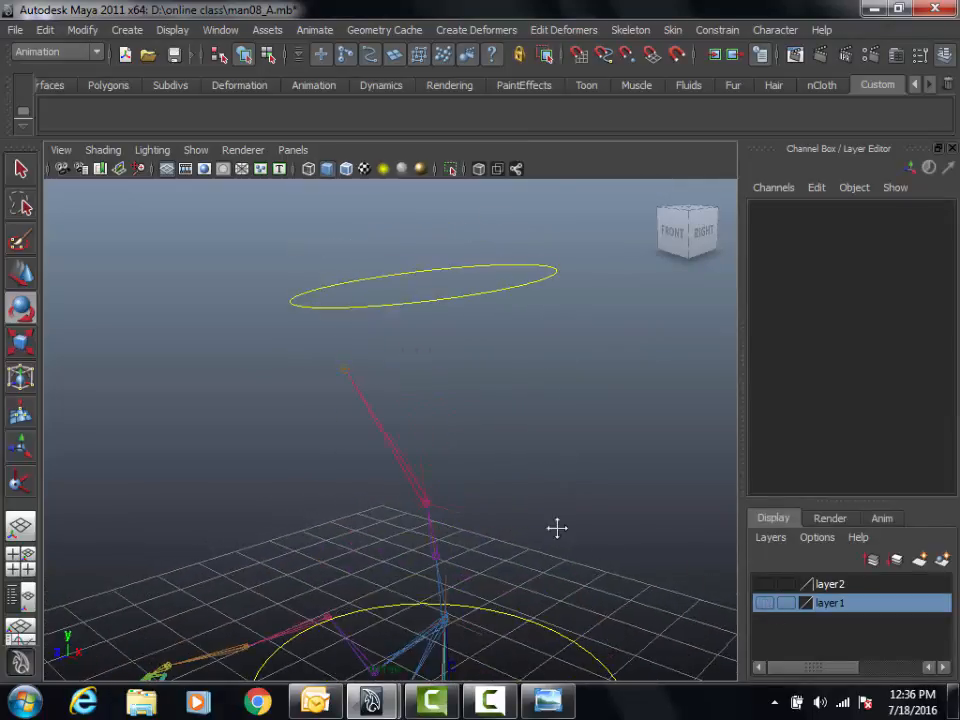
pyautogui.click(493, 268)
pyautogui.press('w')
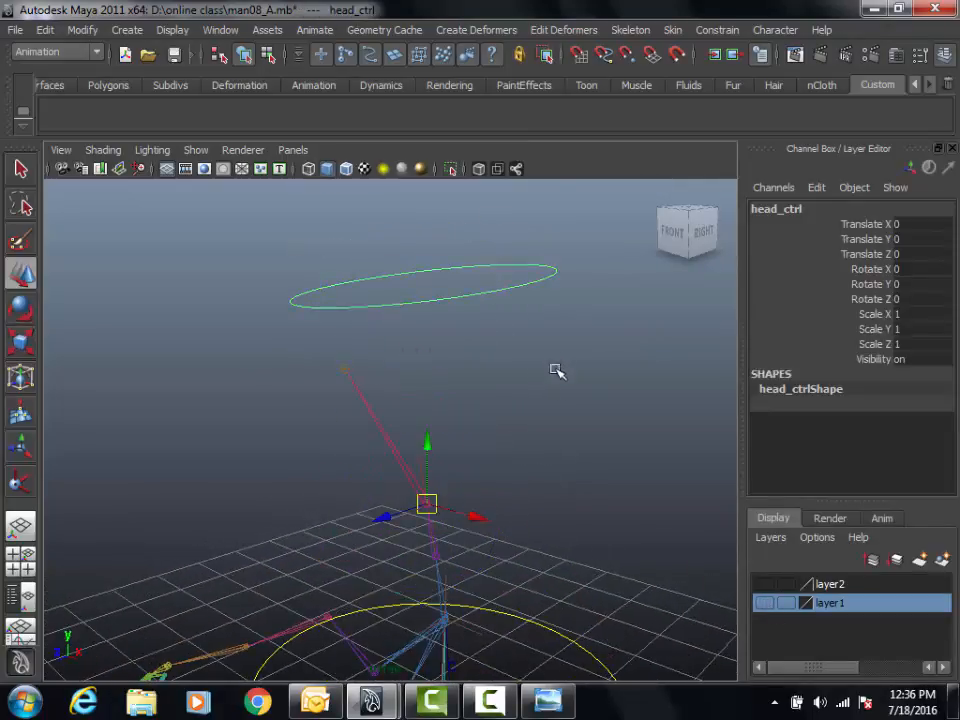
pyautogui.keyDown('alt'); pyautogui.moveTo(553, 371); pyautogui.dragTo(493, 460); pyautogui.keyUp('alt')
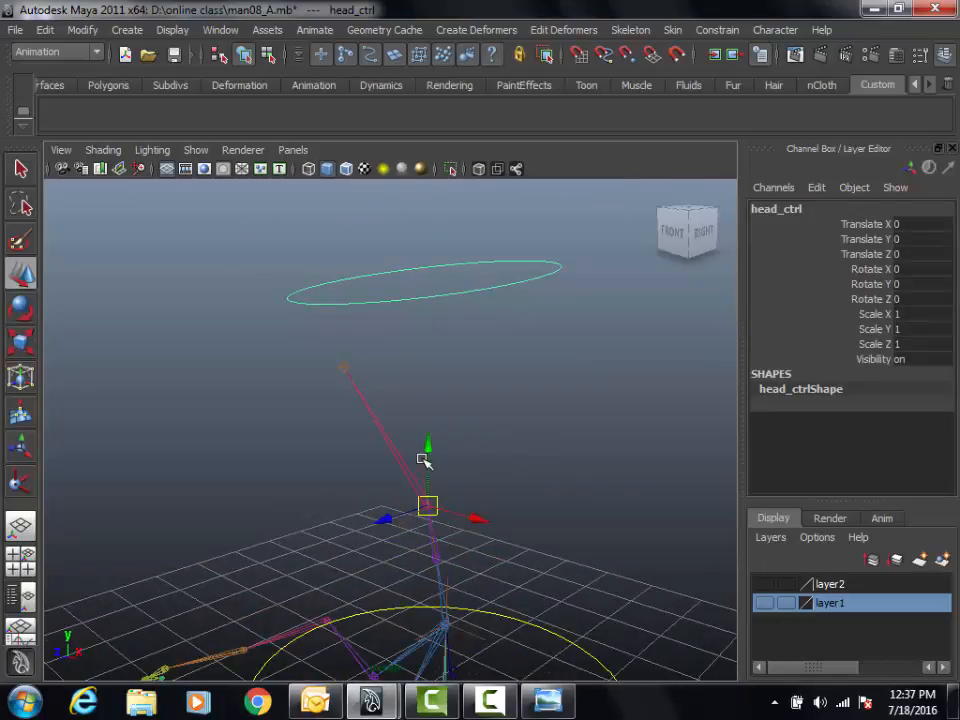
pyautogui.press('q')
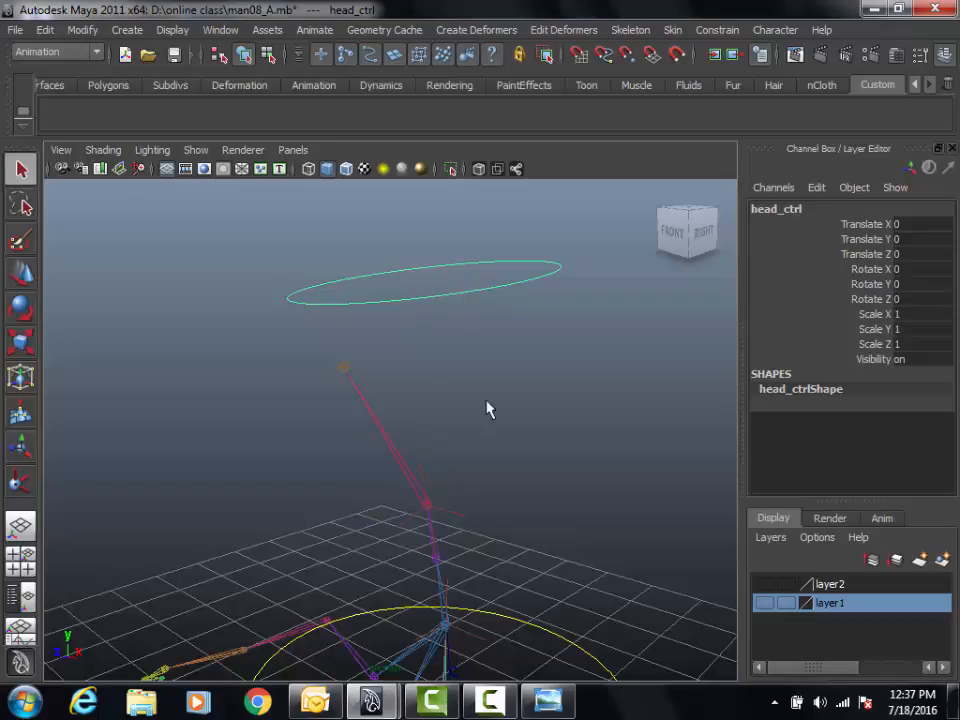
pyautogui.click(421, 479)
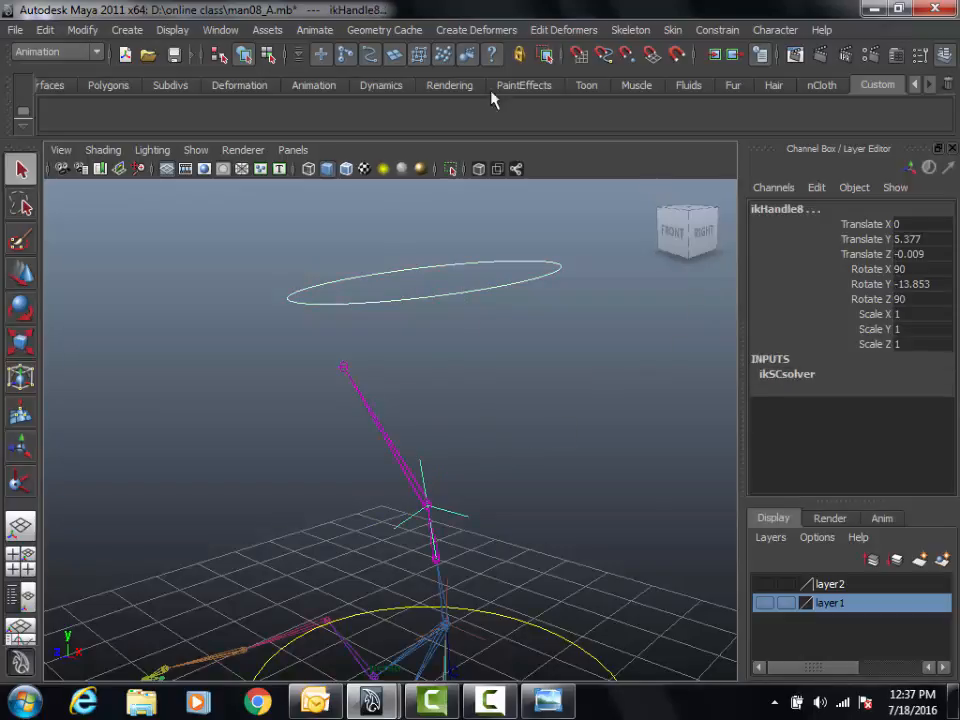
pyautogui.click(712, 31)
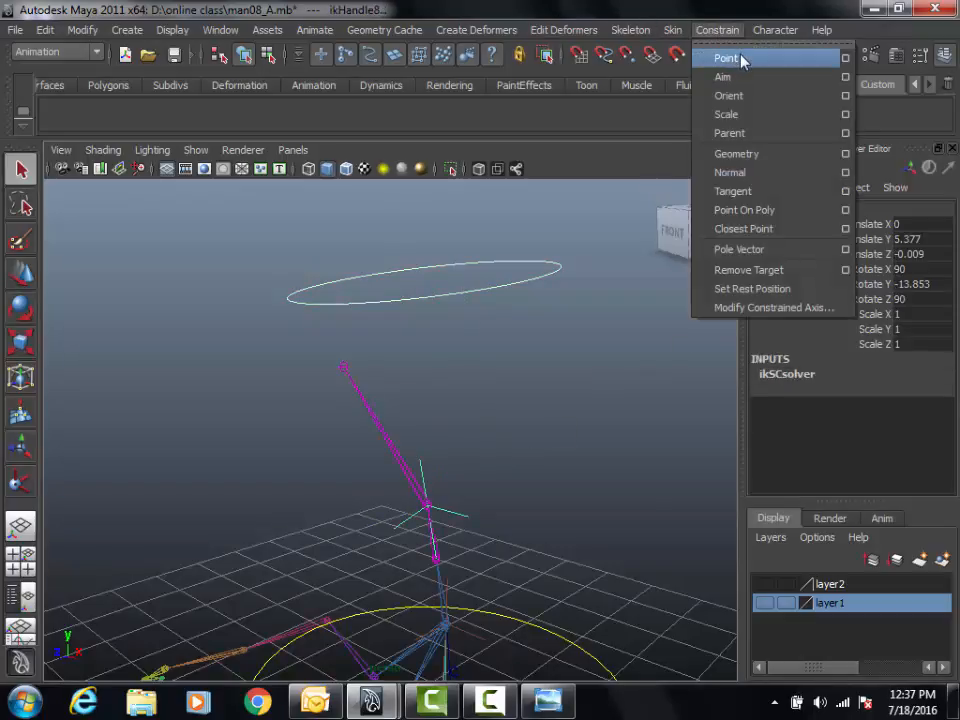
pyautogui.click(843, 60)
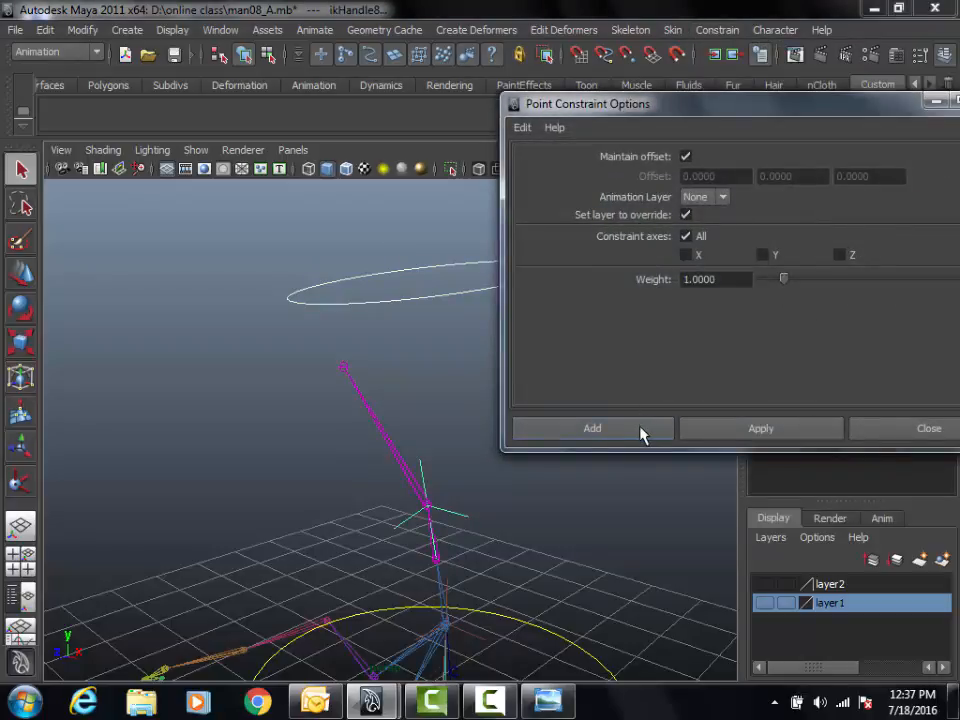
pyautogui.click(641, 430)
pyautogui.click(586, 461)
# Test the point constraint by moving head_ctrl slightly sideways in X with the body on layer1 shown, and undo the move.
pyautogui.moveTo(557, 339)
pyautogui.keyDown('alt'); pyautogui.mouseDown()
pyautogui.moveTo(476, 317)
pyautogui.moveTo(558, 323)
pyautogui.mouseUp(); pyautogui.keyUp('alt')
pyautogui.click(557, 323)
pyautogui.keyDown('alt'); pyautogui.moveTo(645, 364); pyautogui.dragTo(628, 372); pyautogui.keyUp('alt')
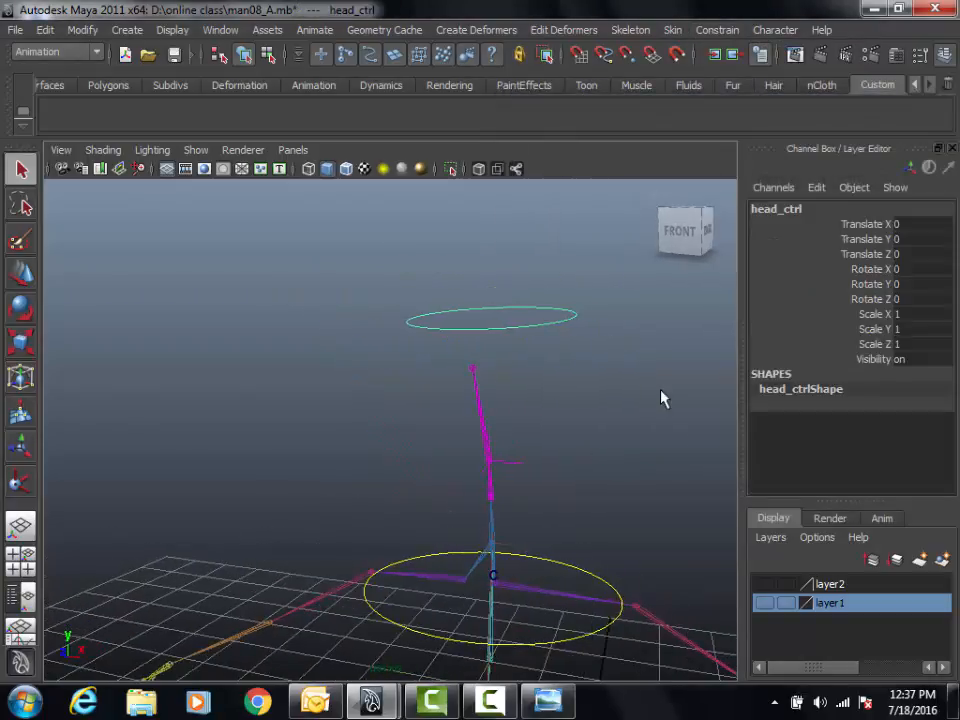
pyautogui.press('w')
pyautogui.click(765, 603)
pyautogui.keyDown('alt'); pyautogui.moveTo(611, 424); pyautogui.dragTo(522, 400); pyautogui.keyUp('alt')
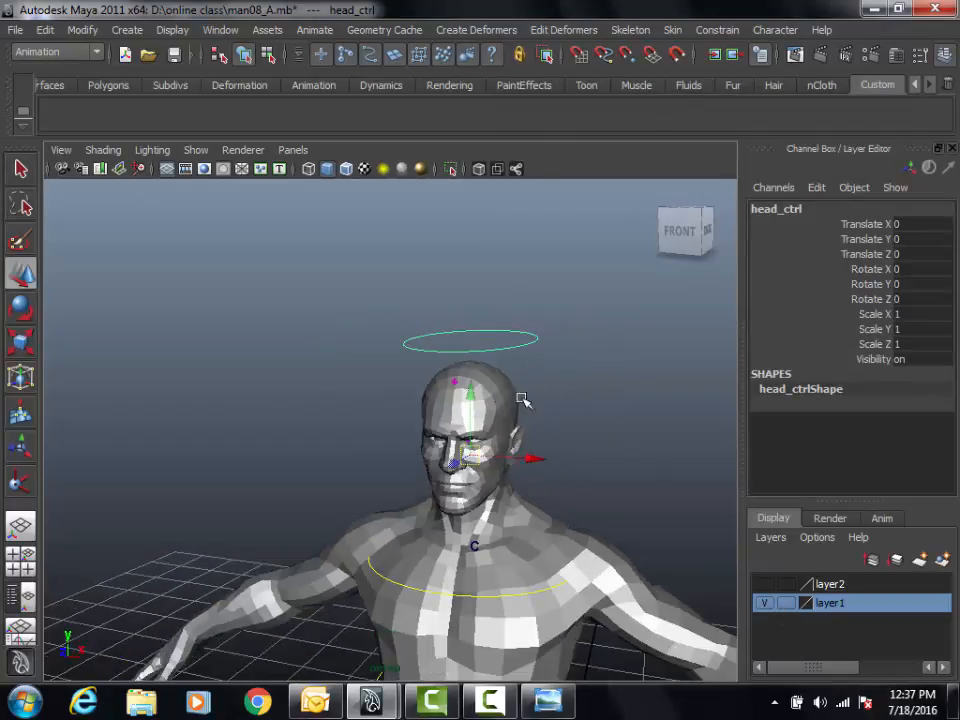
pyautogui.moveTo(539, 459)
pyautogui.mouseDown()
pyautogui.moveTo(553, 461)
pyautogui.moveTo(521, 456)
pyautogui.moveTo(551, 461)
pyautogui.moveTo(543, 465)
pyautogui.moveTo(527, 456)
pyautogui.moveTo(570, 454)
pyautogui.moveTo(546, 450)
pyautogui.moveTo(556, 453)
pyautogui.mouseUp()
pyautogui.hotkey('ctrl', 'z')
pyautogui.keyDown('alt'); pyautogui.moveTo(508, 422); pyautogui.dragTo(600, 410, button='right'); pyautogui.keyUp('alt')
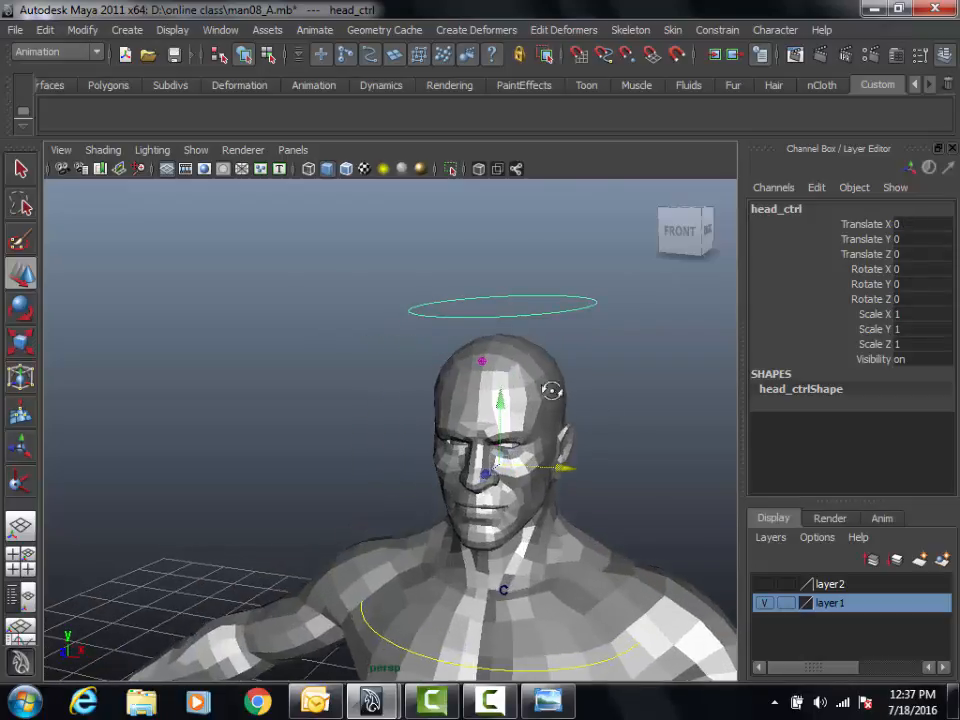
pyautogui.keyDown('alt'); pyautogui.moveTo(551, 390); pyautogui.dragTo(525, 389); pyautogui.keyUp('alt')
# Select the head_2 joint with layer1 hidden, test rotating it about 43 degrees in Y with the body shown, and undo the rotation.
pyautogui.click(766, 603)
pyautogui.scroll(5, 424, 437)
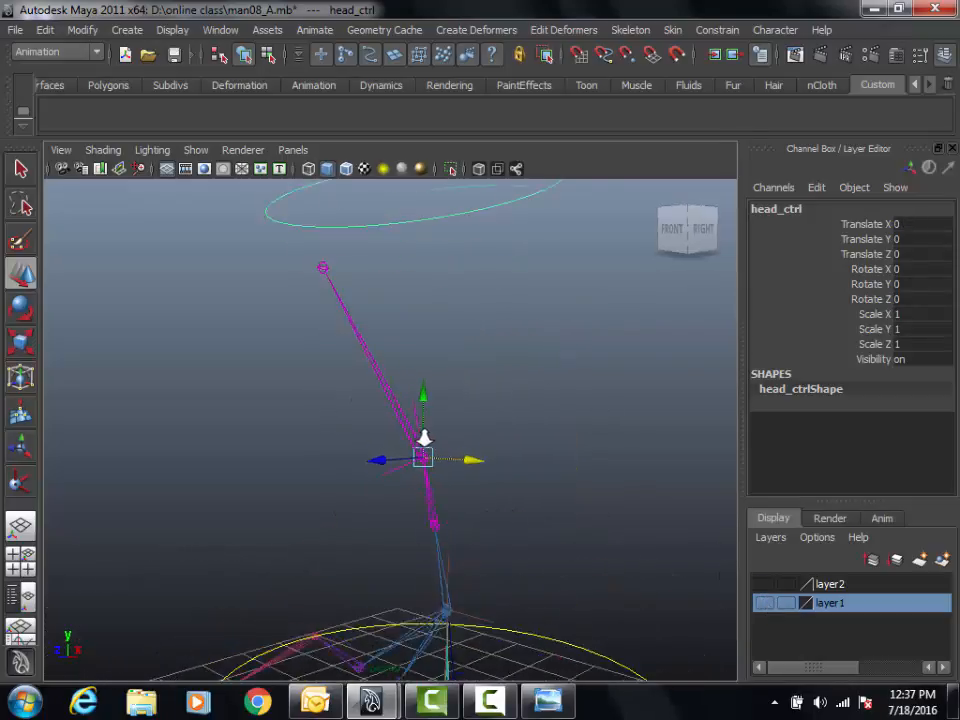
pyautogui.keyDown('alt'); pyautogui.moveTo(440, 522); pyautogui.dragTo(440, 484, button='middle'); pyautogui.keyUp('alt')
pyautogui.keyDown('alt'); pyautogui.moveTo(447, 441); pyautogui.dragTo(492, 411); pyautogui.keyUp('alt')
pyautogui.moveTo(467, 360); pyautogui.dragTo(369, 394)
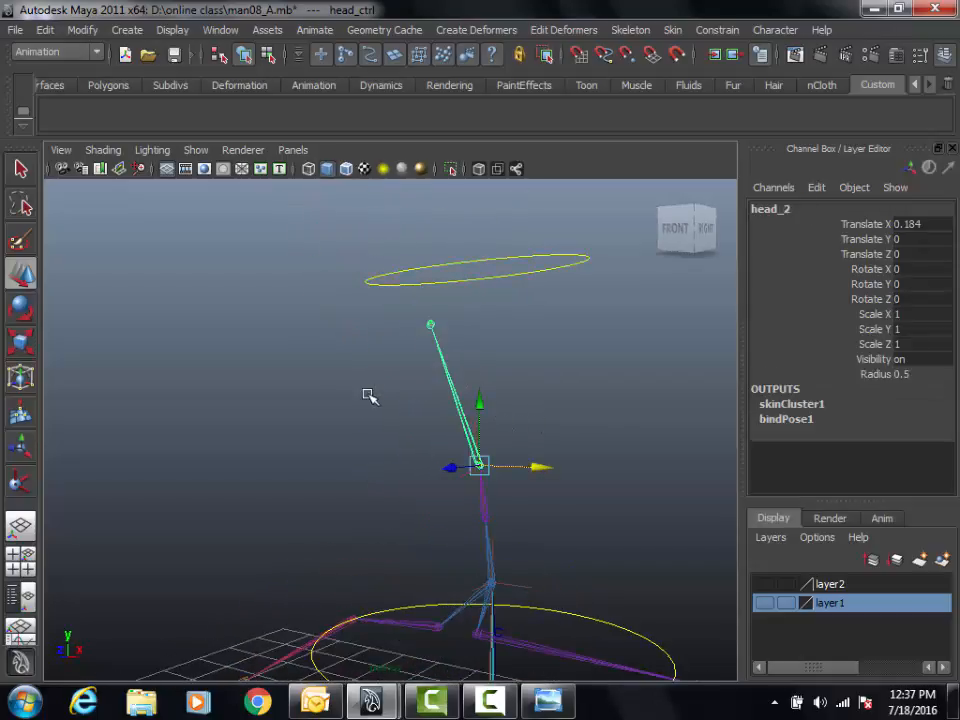
pyautogui.click(766, 605)
pyautogui.scroll(-3, 588, 493)
pyautogui.keyDown('alt'); pyautogui.moveTo(499, 469); pyautogui.dragTo(506, 445); pyautogui.keyUp('alt')
pyautogui.press('e')
pyautogui.keyDown('alt'); pyautogui.moveTo(610, 401); pyautogui.dragTo(571, 402); pyautogui.keyUp('alt')
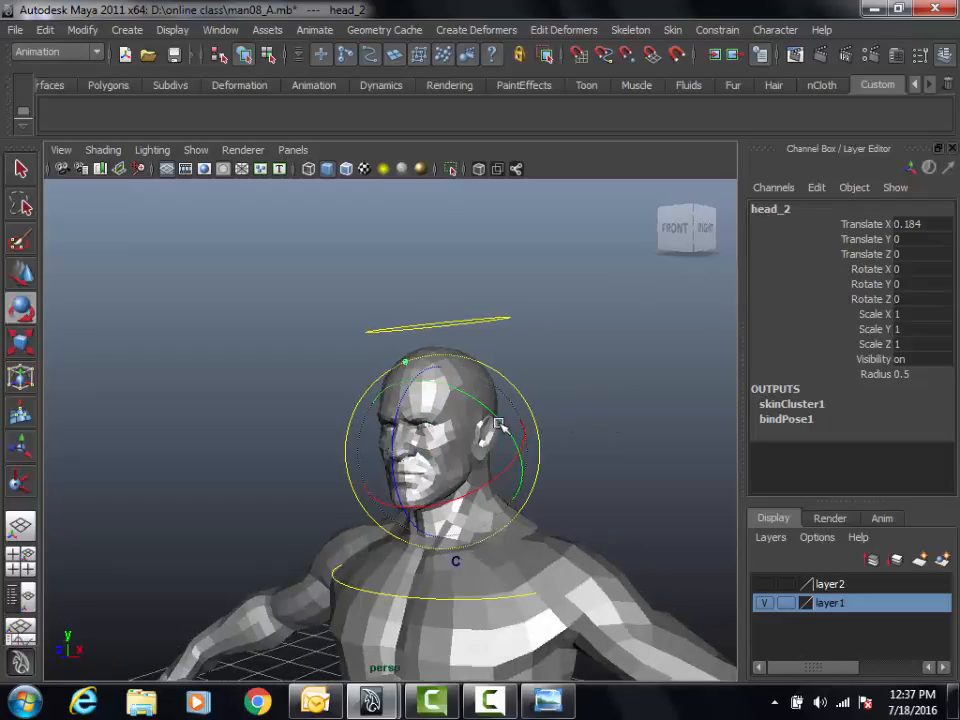
pyautogui.moveTo(500, 428); pyautogui.dragTo(468, 370)
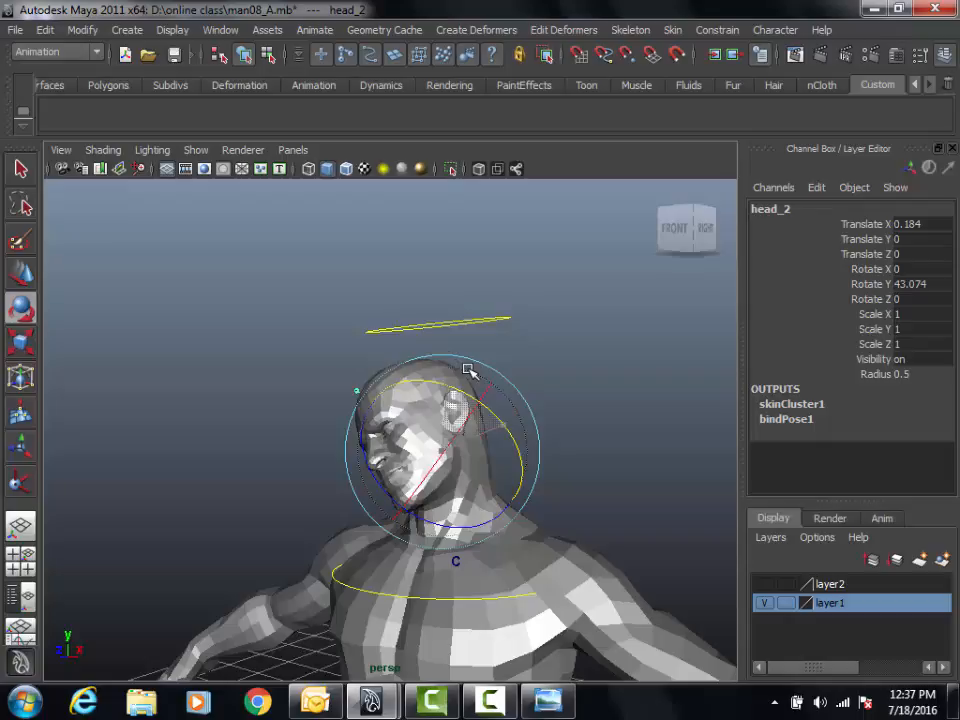
pyautogui.hotkey('ctrl', 'z')
# Hide layer1 and orient-constrain the head_2 joint to head_ctrl with offset maintained on all axes.
pyautogui.click(765, 604)
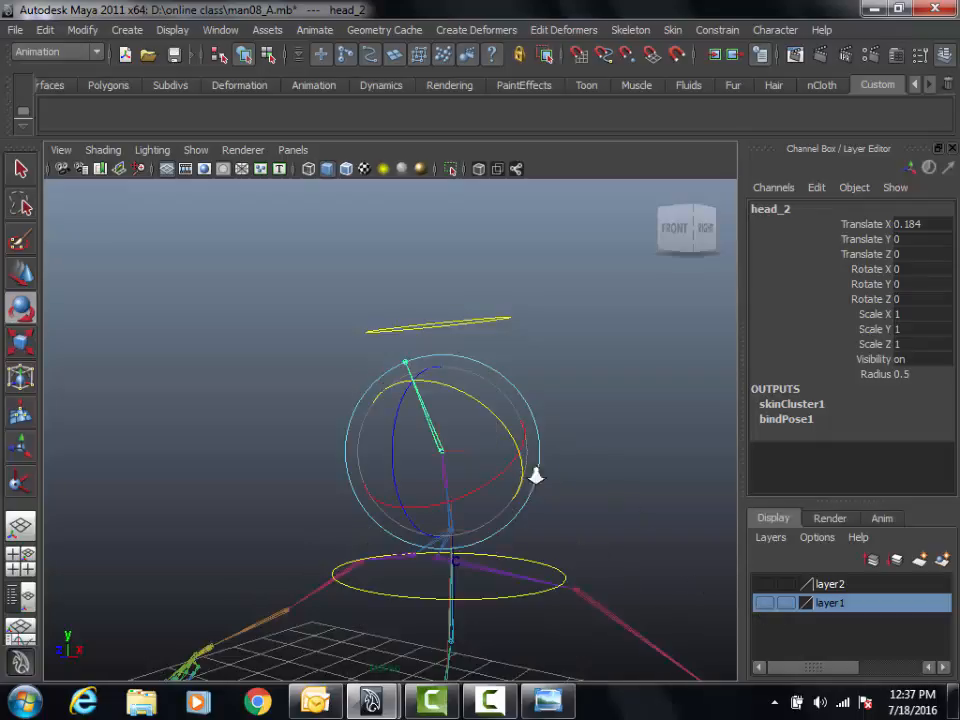
pyautogui.keyDown('alt'); pyautogui.moveTo(534, 476); pyautogui.dragTo(474, 484); pyautogui.keyUp('alt')
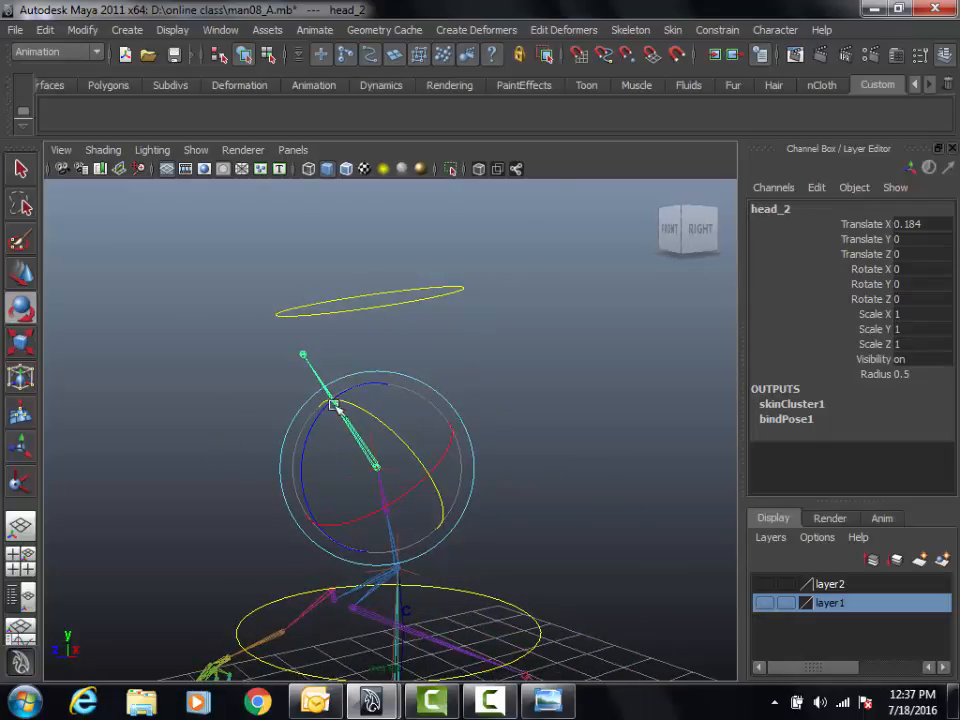
pyautogui.keyDown('alt'); pyautogui.moveTo(489, 372); pyautogui.dragTo(401, 446); pyautogui.keyUp('alt')
pyautogui.click(512, 319)
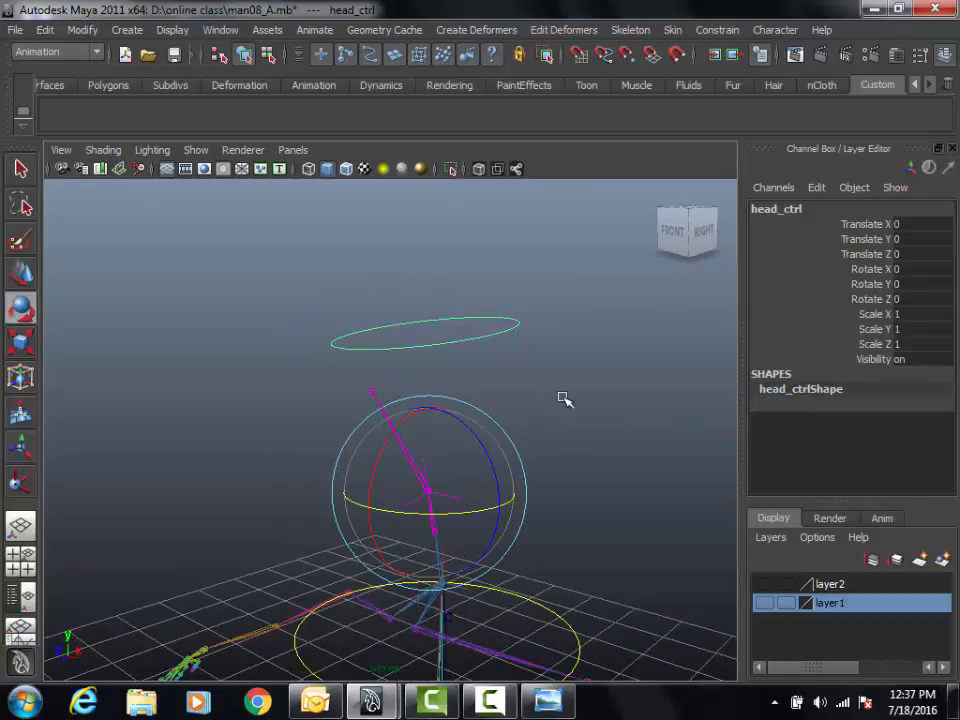
pyautogui.keyDown('alt'); pyautogui.moveTo(563, 398); pyautogui.dragTo(575, 333); pyautogui.keyUp('alt')
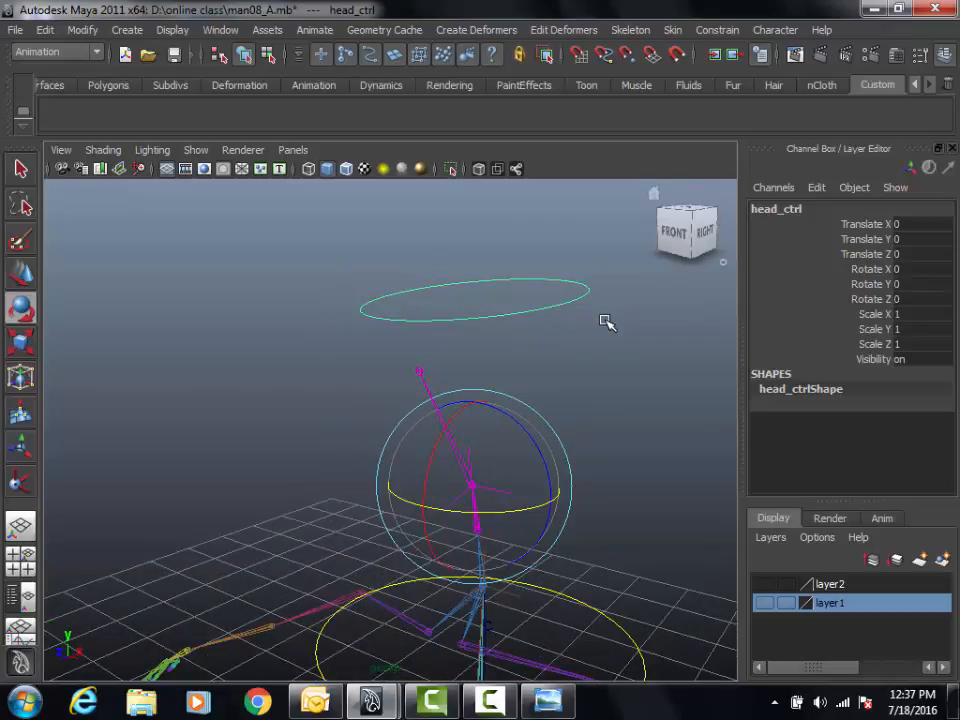
pyautogui.press('q')
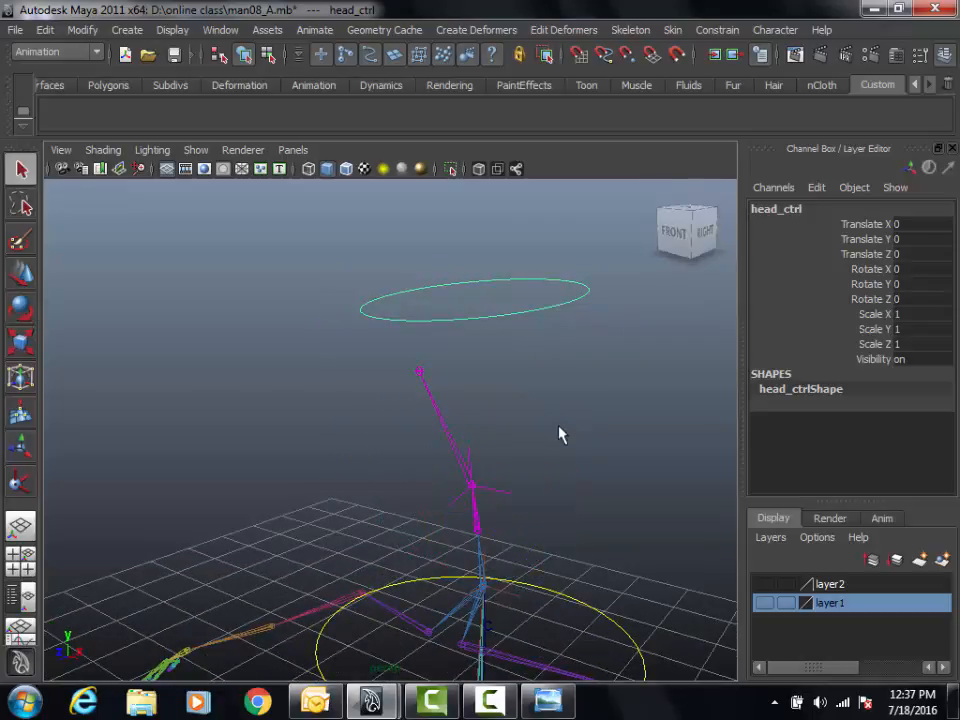
pyautogui.click(455, 462)
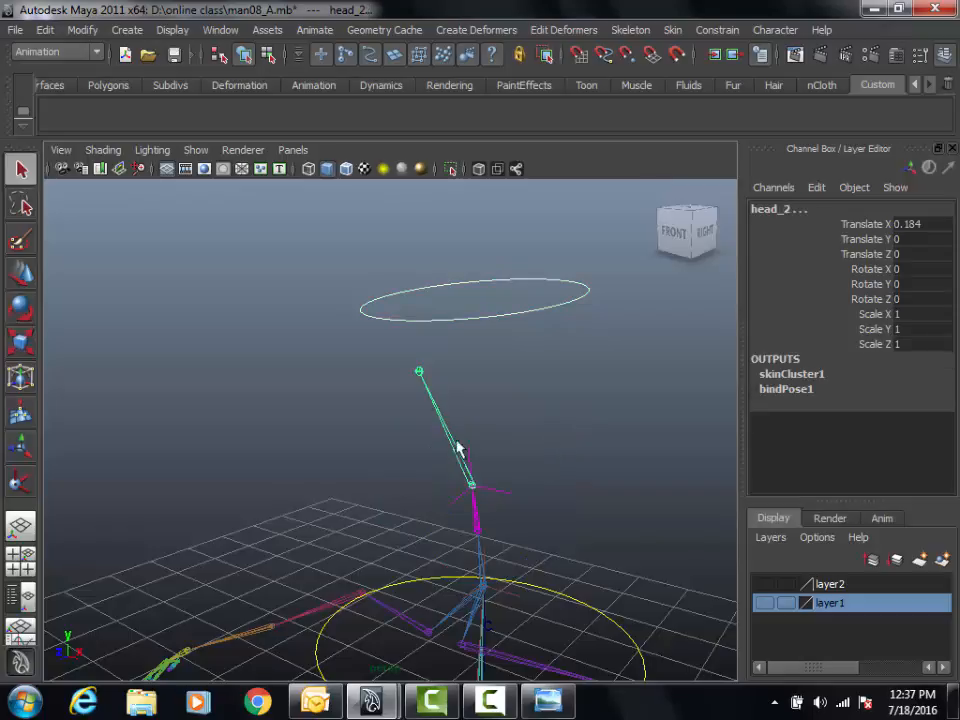
pyautogui.click(712, 31)
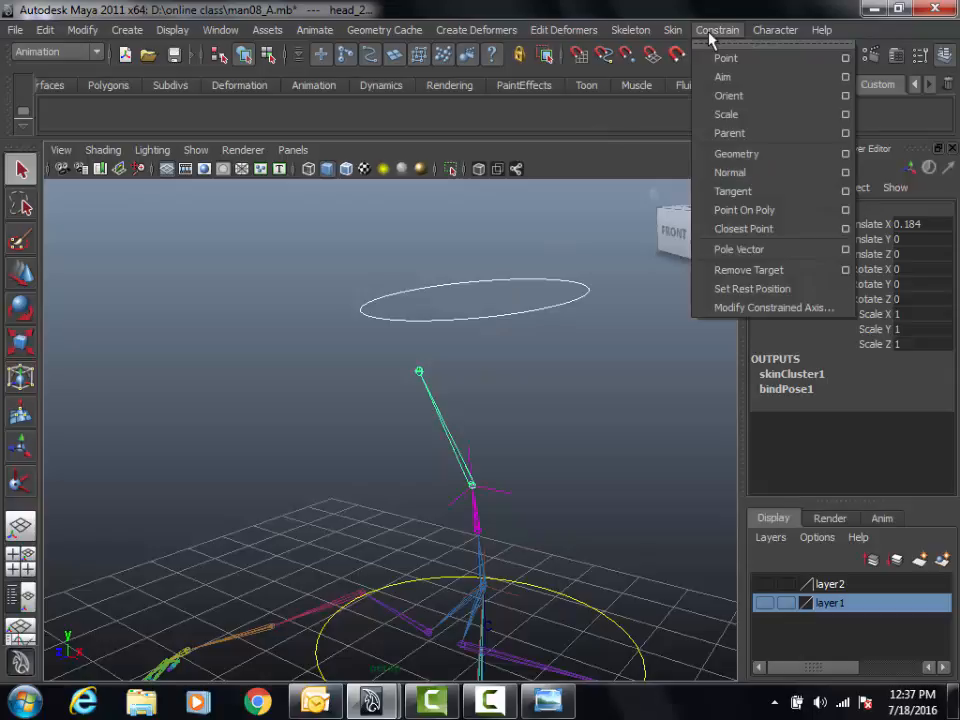
pyautogui.click(846, 96)
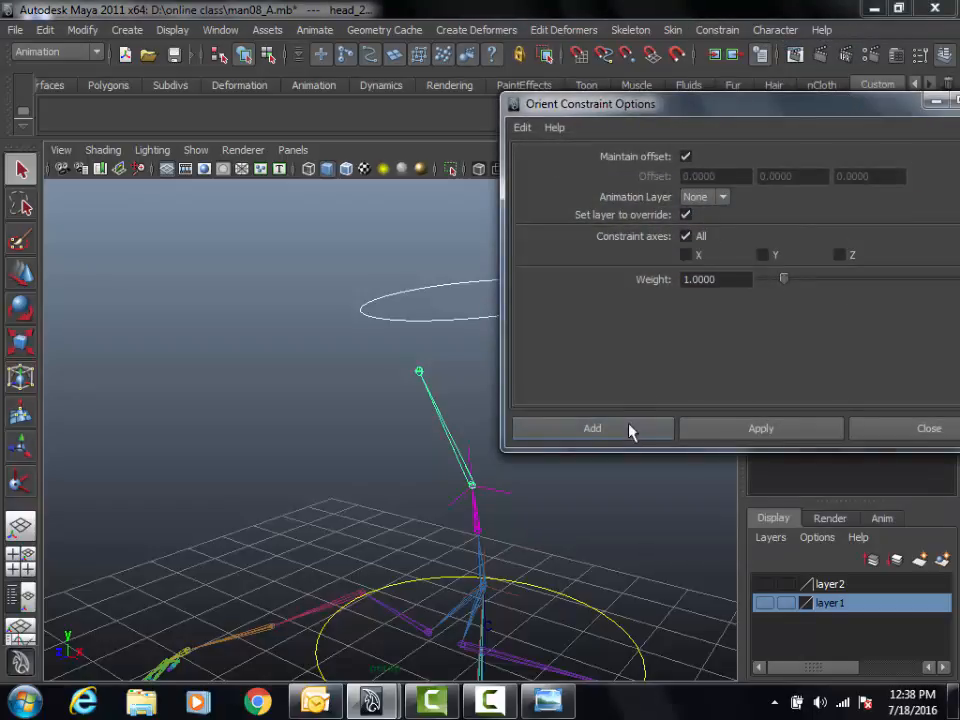
pyautogui.click(630, 430)
# Select head_ctrl, show layer1 again, and test the control by moving it to about 0.129 in X.
pyautogui.keyDown('alt'); pyautogui.moveTo(632, 388); pyautogui.dragTo(501, 396); pyautogui.keyUp('alt')
pyautogui.click(550, 381)
pyautogui.moveTo(459, 315); pyautogui.dragTo(573, 399)
pyautogui.click(763, 604)
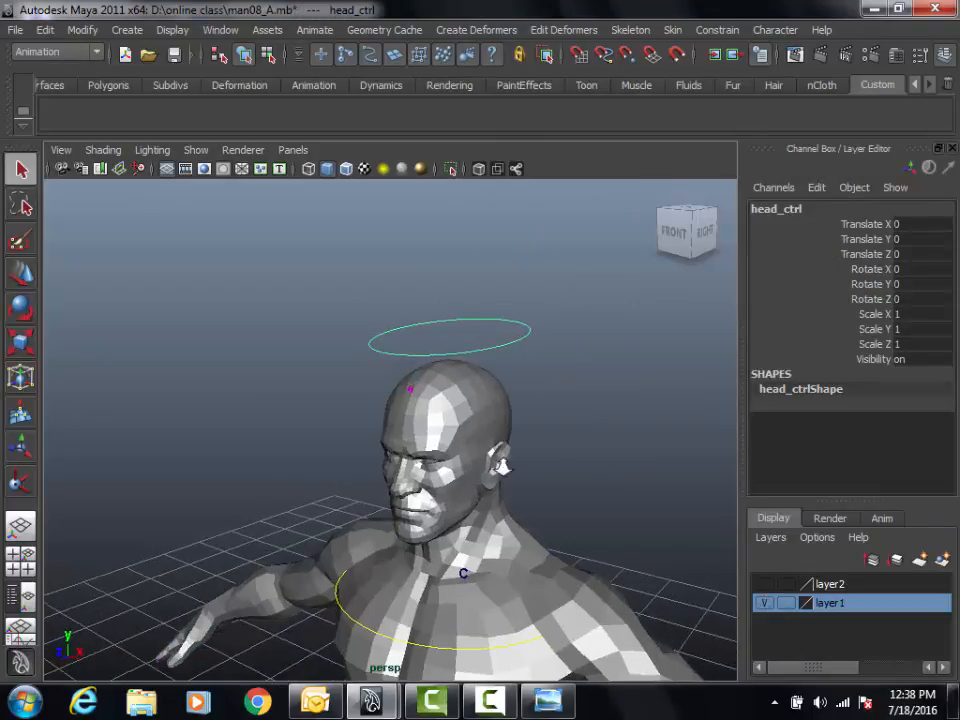
pyautogui.keyDown('alt'); pyautogui.moveTo(576, 455); pyautogui.dragTo(520, 380); pyautogui.keyUp('alt')
pyautogui.press('w')
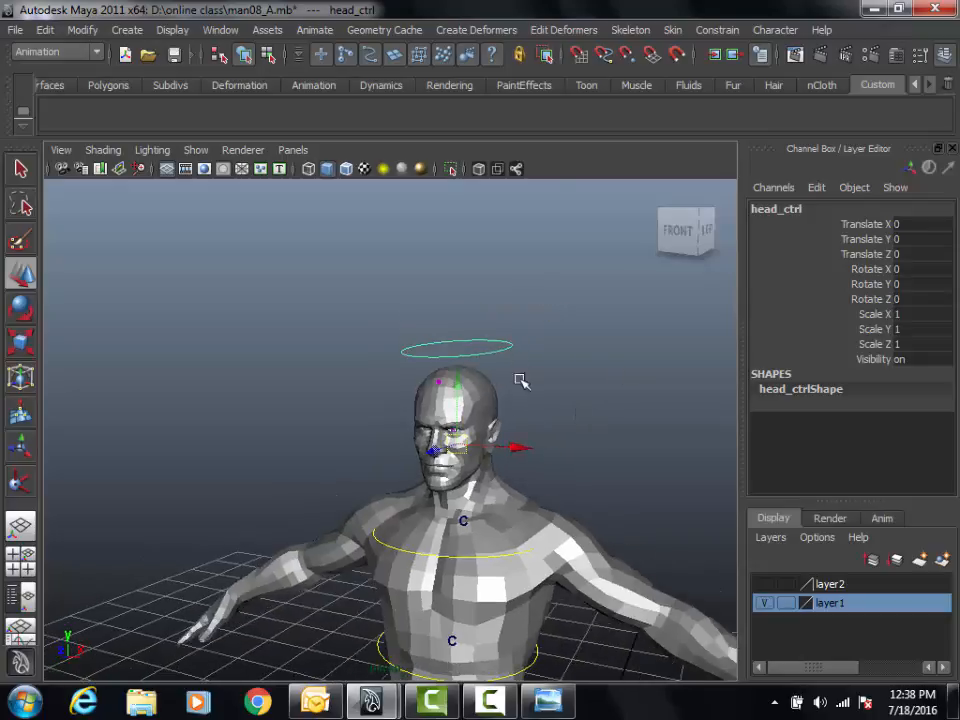
pyautogui.moveTo(517, 448); pyautogui.dragTo(538, 450)
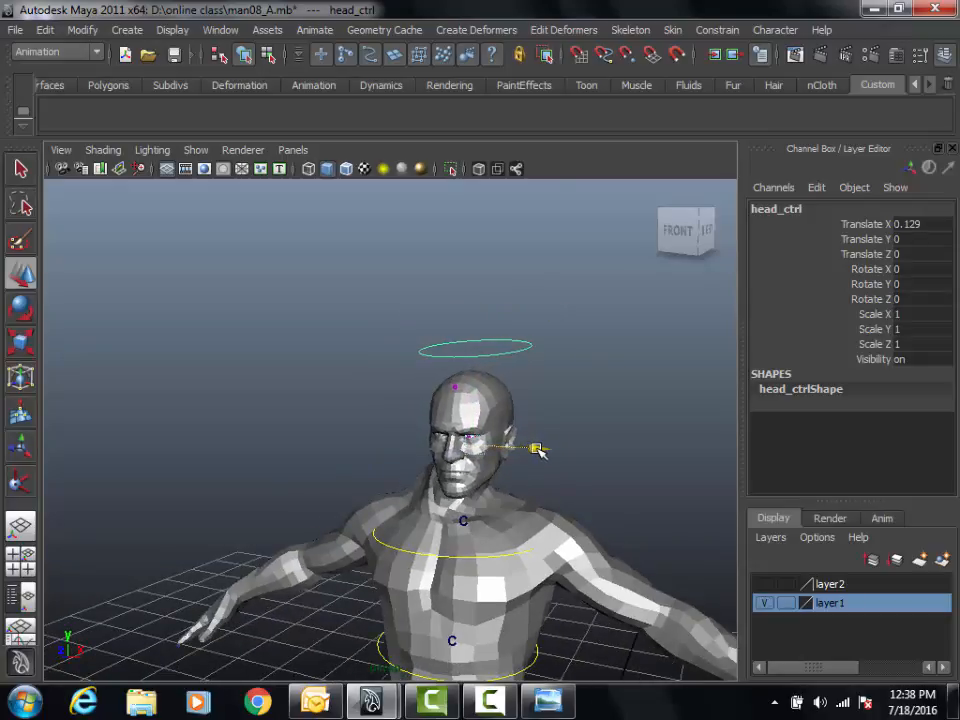
# Rotate head_ctrl to about -36.35 degrees in Z and examine the tilted head and neck from the back and front.
pyautogui.press('e')
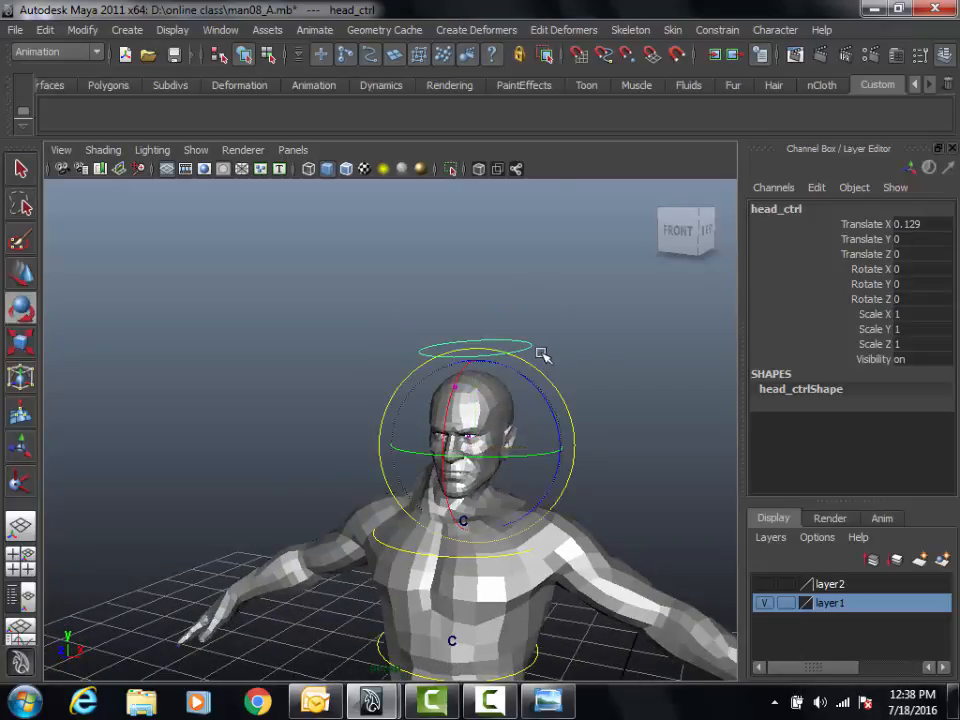
pyautogui.keyDown('alt'); pyautogui.moveTo(541, 355); pyautogui.dragTo(567, 432); pyautogui.keyUp('alt')
pyautogui.keyDown('alt'); pyautogui.moveTo(618, 384); pyautogui.dragTo(225, 407); pyautogui.keyUp('alt')
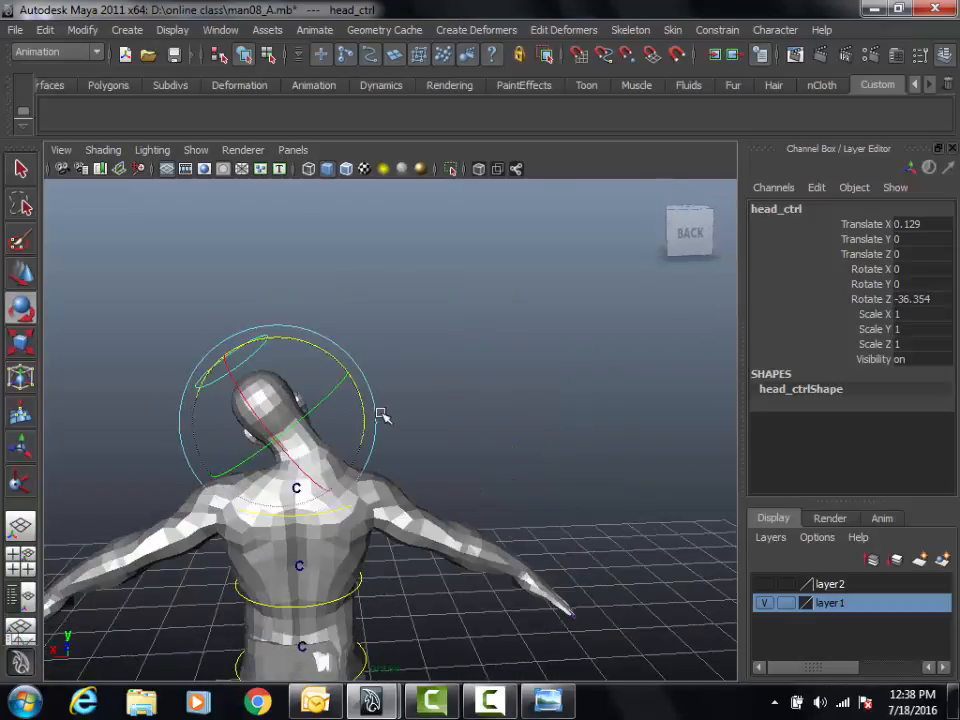
pyautogui.keyDown('alt'); pyautogui.moveTo(381, 414); pyautogui.dragTo(726, 360); pyautogui.keyUp('alt')
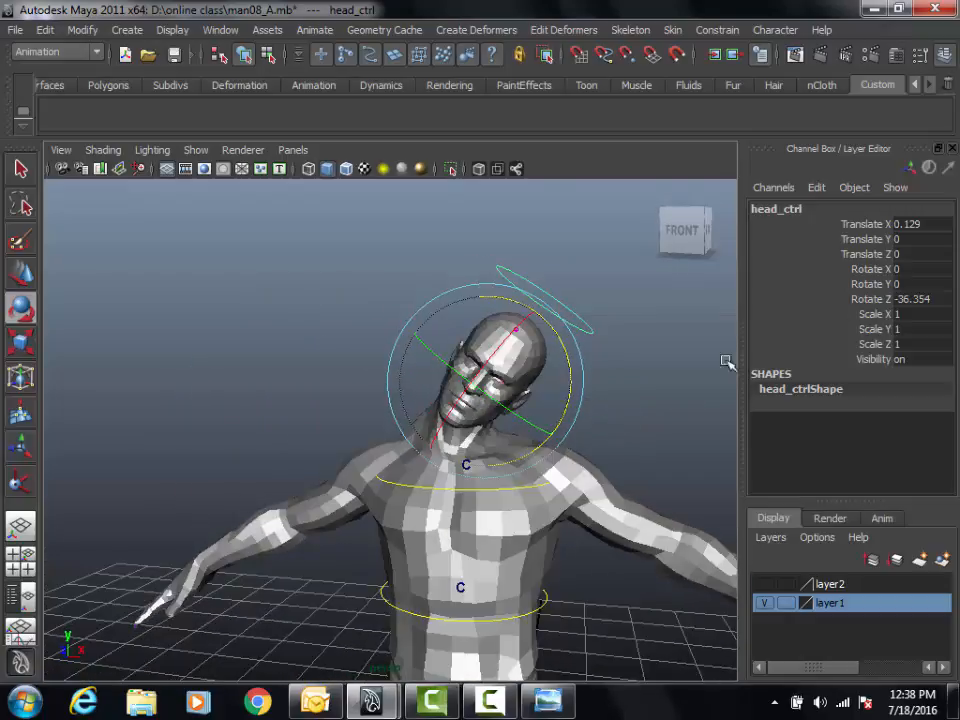
# Reset all translate and rotate values of head_ctrl to 0.
pyautogui.moveTo(905, 224); pyautogui.dragTo(940, 308)
pyautogui.doubleClick(938, 301)
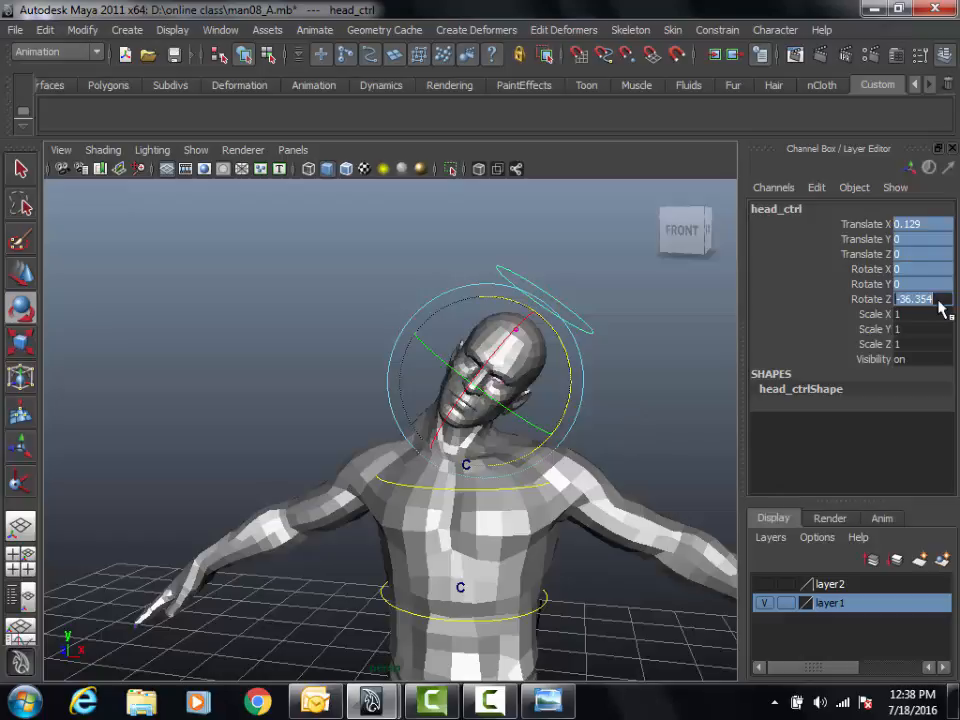
pyautogui.write('0')
pyautogui.press('Return')
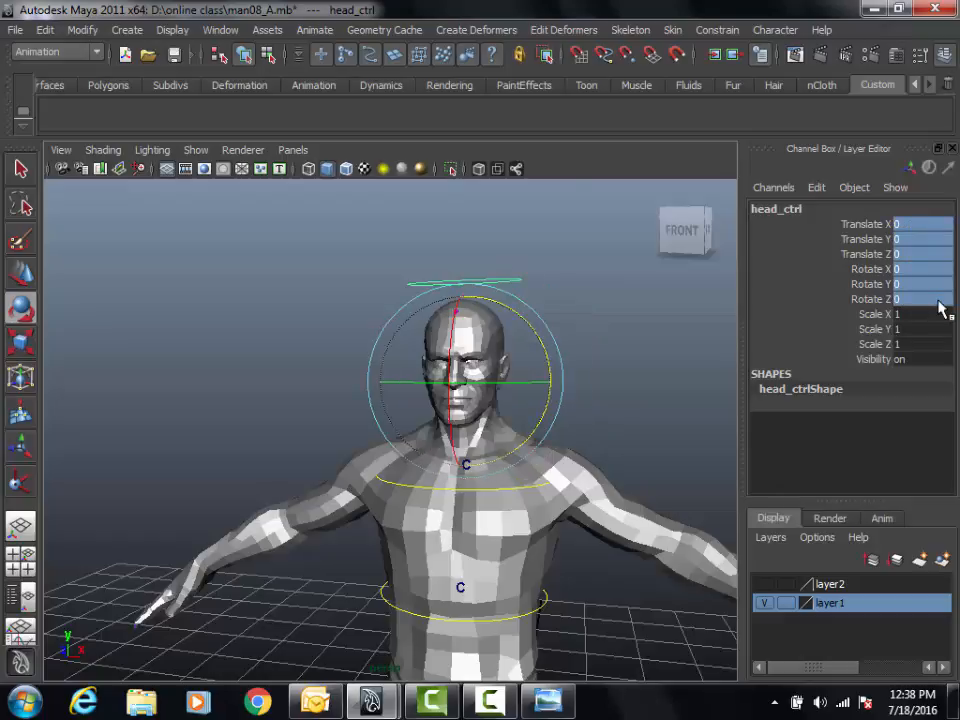
# Select low_spine_ctrl, test bending the torso forward about 55 degrees in X, and undo the rotation.
pyautogui.keyDown('alt'); pyautogui.moveTo(516, 394); pyautogui.dragTo(471, 621); pyautogui.keyUp('alt')
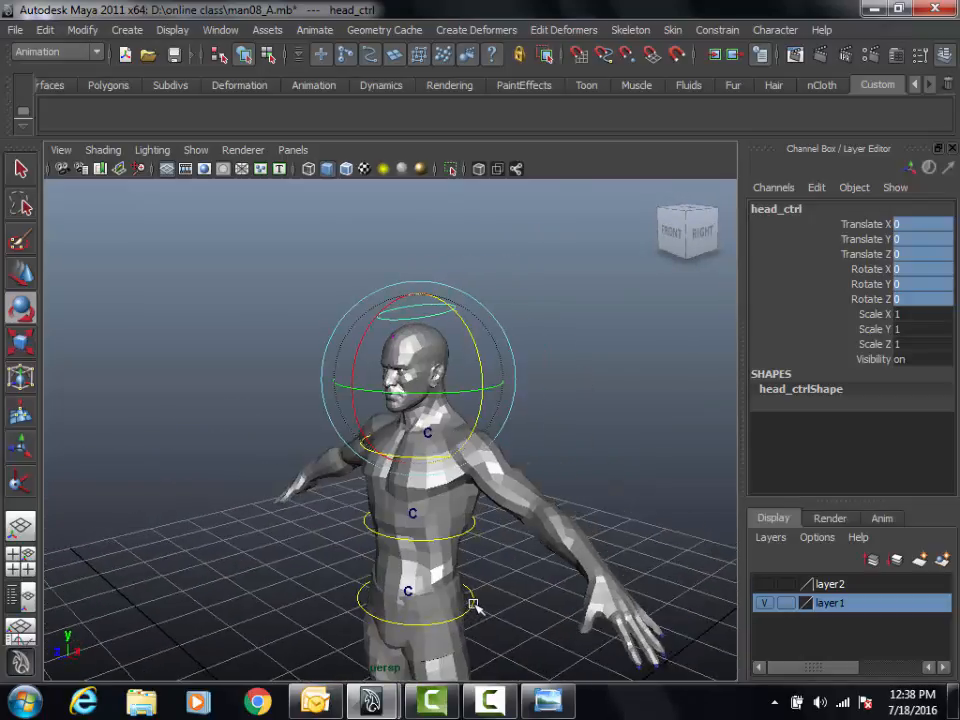
pyautogui.click(473, 604)
pyautogui.keyDown('alt'); pyautogui.moveTo(579, 557); pyautogui.dragTo(522, 553, button='right'); pyautogui.keyUp('alt')
pyautogui.keyDown('alt'); pyautogui.moveTo(522, 553); pyautogui.dragTo(512, 549); pyautogui.keyUp('alt')
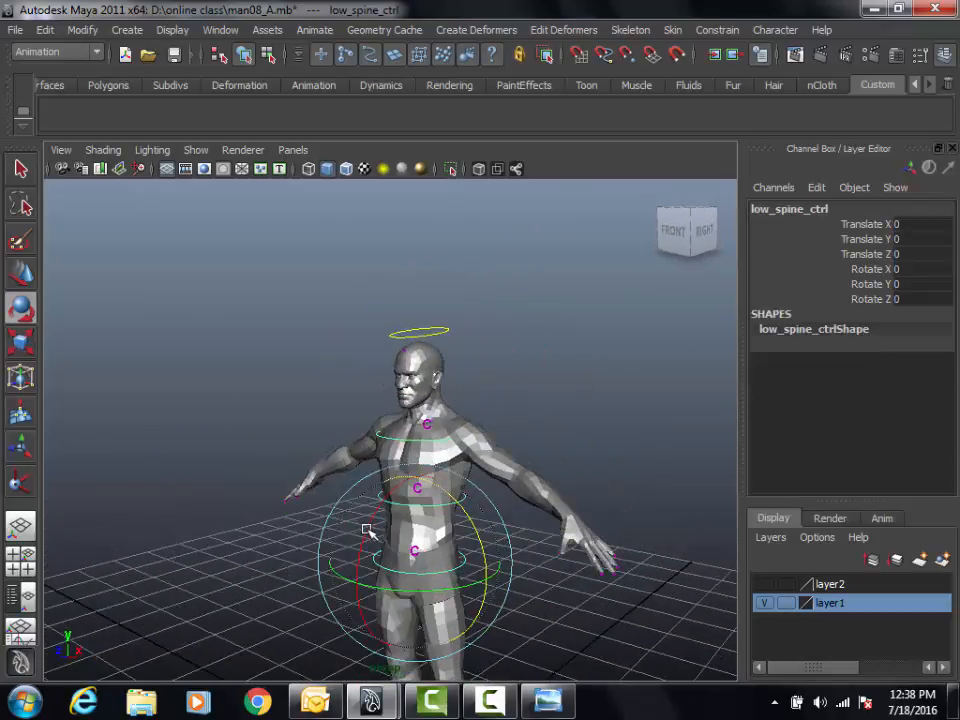
pyautogui.moveTo(369, 531); pyautogui.dragTo(323, 596)
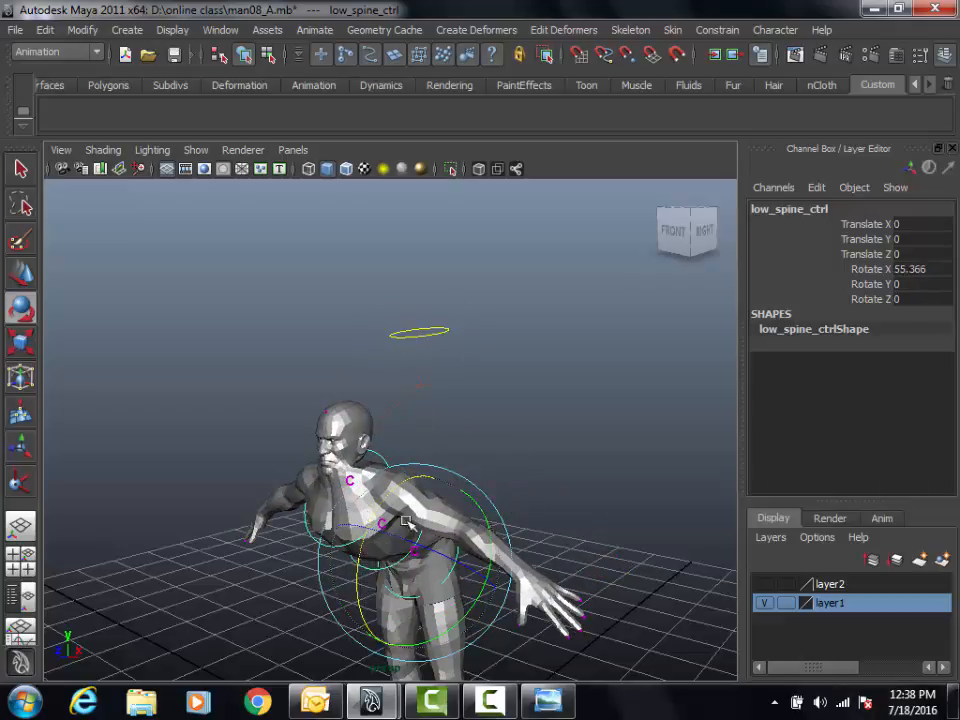
pyautogui.hotkey('ctrl', 'z')
# Select head_ctrl and examine the head, neck and shoulders up close from the side.
pyautogui.keyDown('alt'); pyautogui.moveTo(456, 491); pyautogui.dragTo(594, 469, button='right'); pyautogui.keyUp('alt')
pyautogui.keyDown('alt'); pyautogui.moveTo(594, 469); pyautogui.dragTo(545, 500); pyautogui.keyUp('alt')
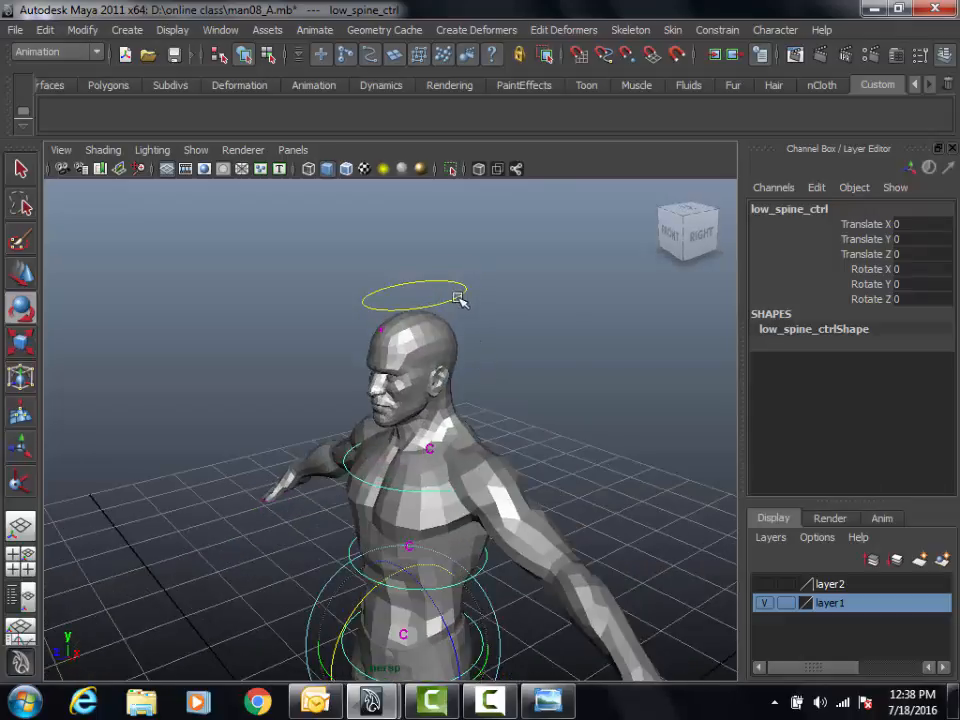
pyautogui.moveTo(478, 241); pyautogui.dragTo(432, 303)
pyautogui.keyDown('alt'); pyautogui.moveTo(480, 340); pyautogui.dragTo(680, 322, button='right'); pyautogui.keyUp('alt')
pyautogui.keyDown('alt'); pyautogui.moveTo(505, 422); pyautogui.dragTo(450, 442); pyautogui.keyUp('alt')
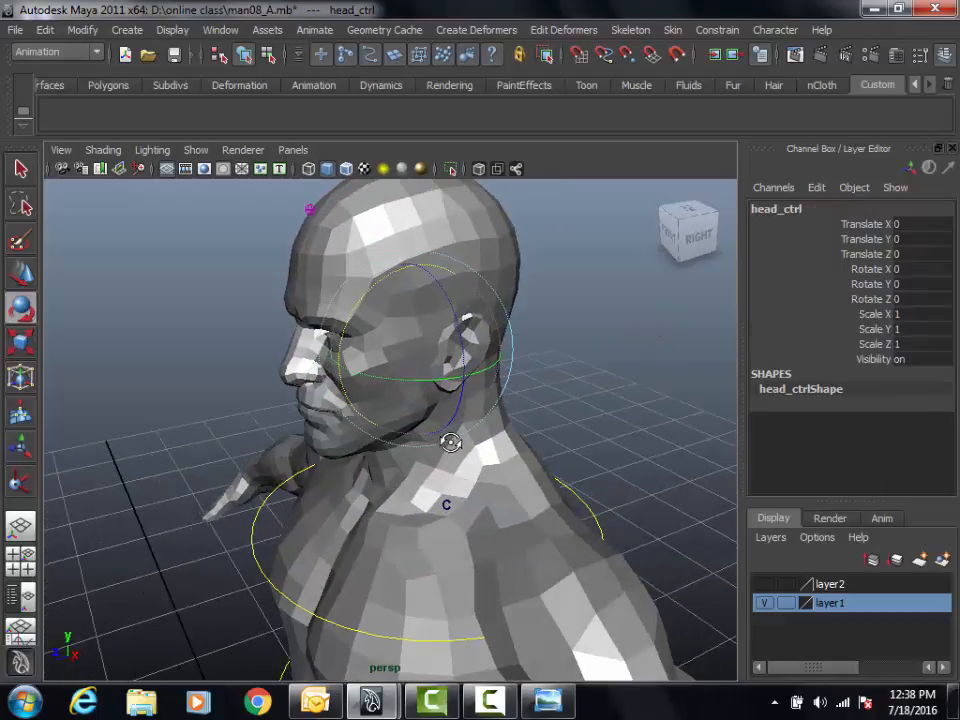
pyautogui.click(243, 536)
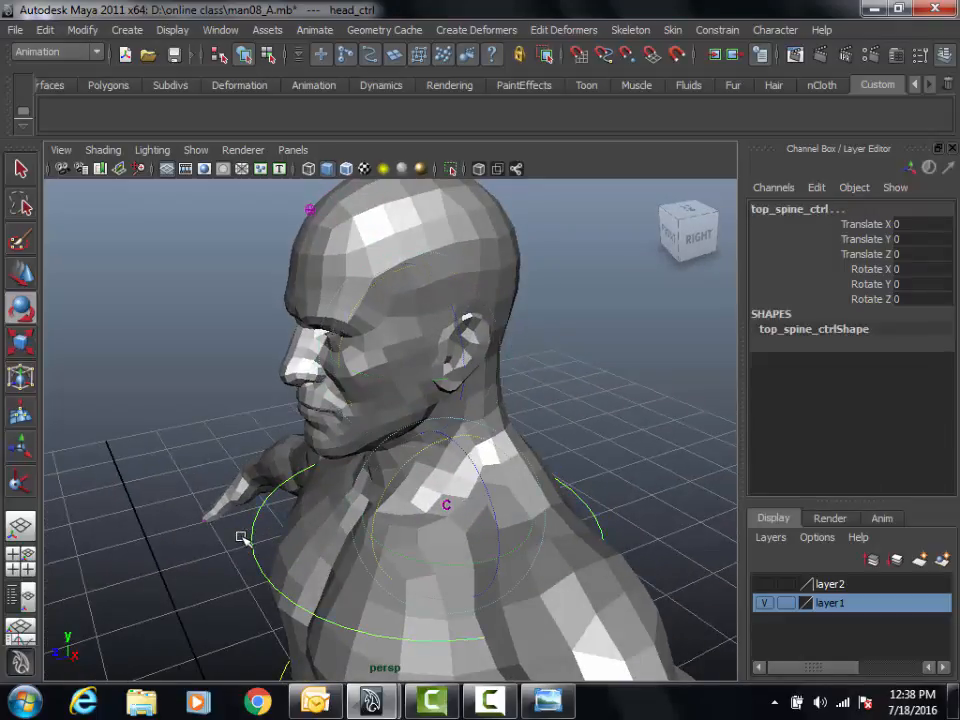
pyautogui.hotkey('ctrl', 'z')
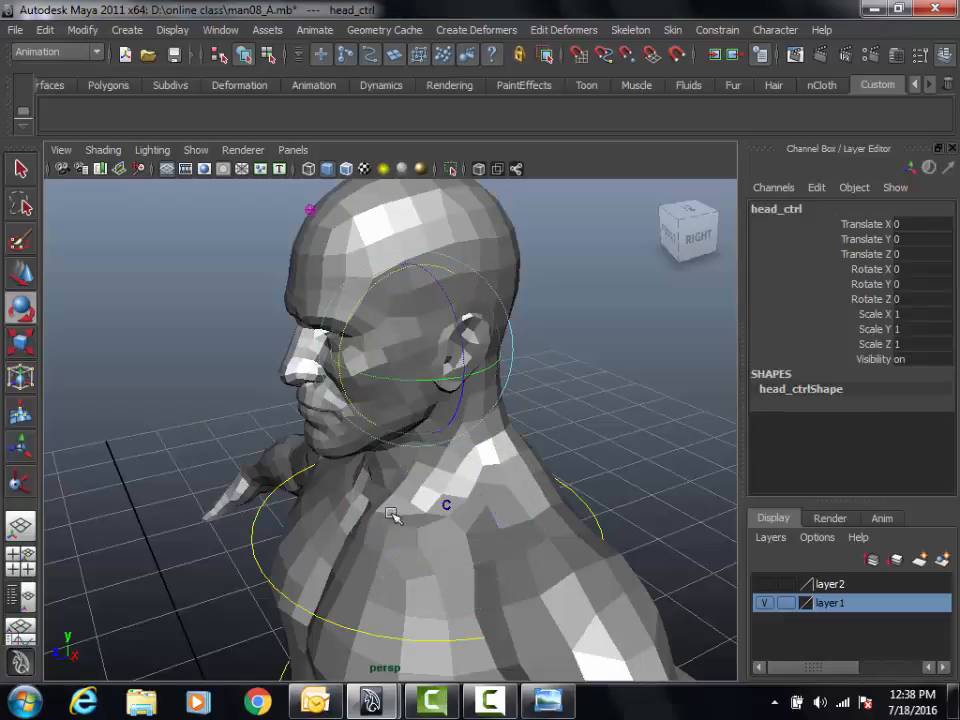
pyautogui.keyDown('alt'); pyautogui.moveTo(545, 488); pyautogui.dragTo(393, 512, button='right'); pyautogui.keyUp('alt')
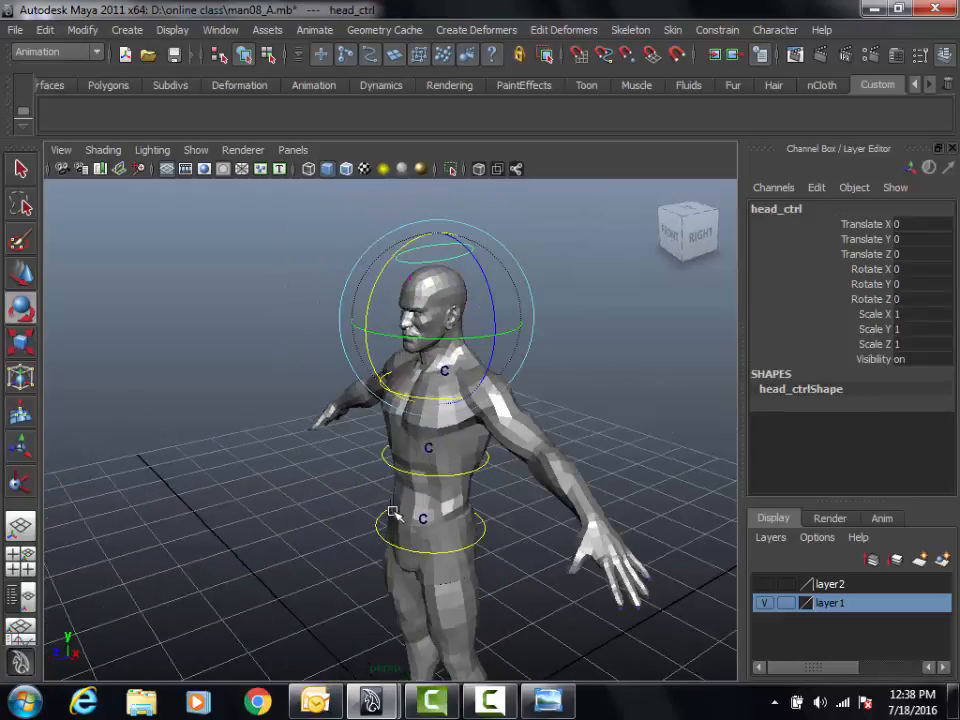
# Select low_spine_ctrl again, test rotating it forward from the front view, and undo the rotation.
pyautogui.click(376, 523)
pyautogui.keyDown('alt'); pyautogui.moveTo(471, 510); pyautogui.dragTo(510, 493); pyautogui.keyUp('alt')
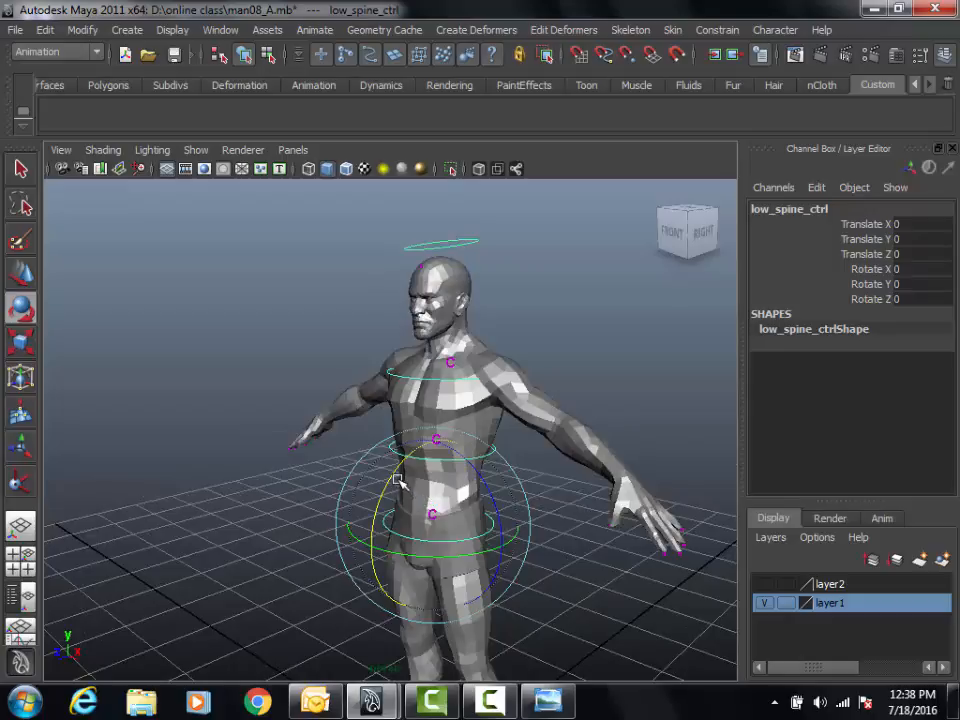
pyautogui.moveTo(386, 488); pyautogui.dragTo(363, 534)
pyautogui.hotkey('ctrl', 'z')
# From behind the body, test rotating low_spine_ctrl to about 46.5 degrees in X and undo the rotation.
pyautogui.keyDown('alt'); pyautogui.moveTo(422, 506); pyautogui.dragTo(475, 466, button='right'); pyautogui.keyUp('alt')
pyautogui.keyDown('alt'); pyautogui.moveTo(475, 466); pyautogui.dragTo(469, 499, button='middle'); pyautogui.keyUp('alt')
pyautogui.keyDown('alt'); pyautogui.moveTo(469, 499); pyautogui.dragTo(268, 519); pyautogui.keyUp('alt')
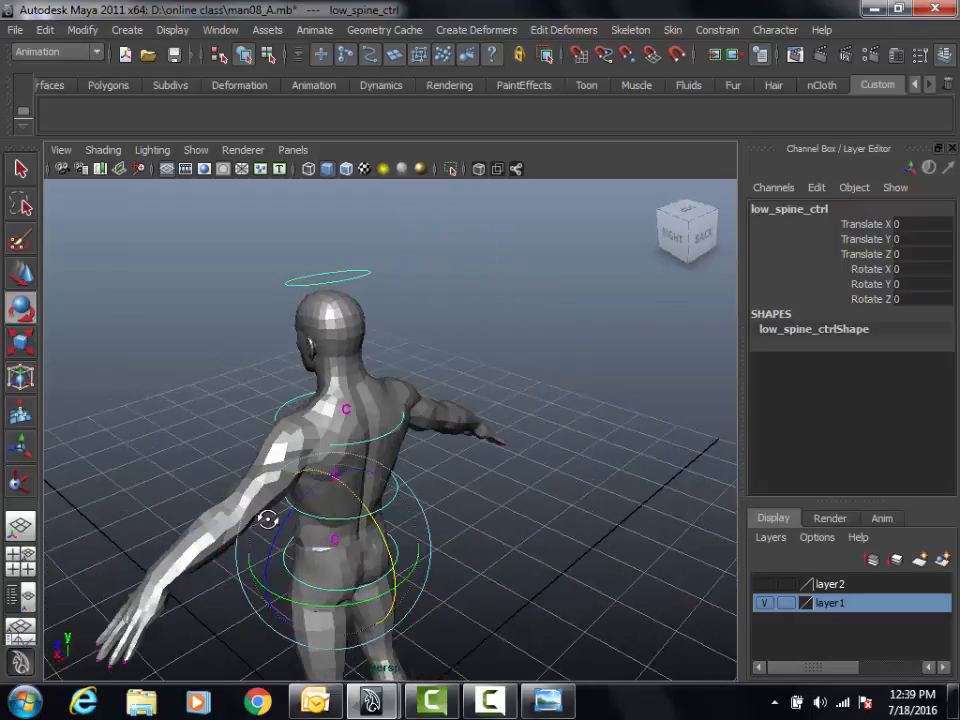
pyautogui.moveTo(540, 526); pyautogui.dragTo(505, 410, button='middle')
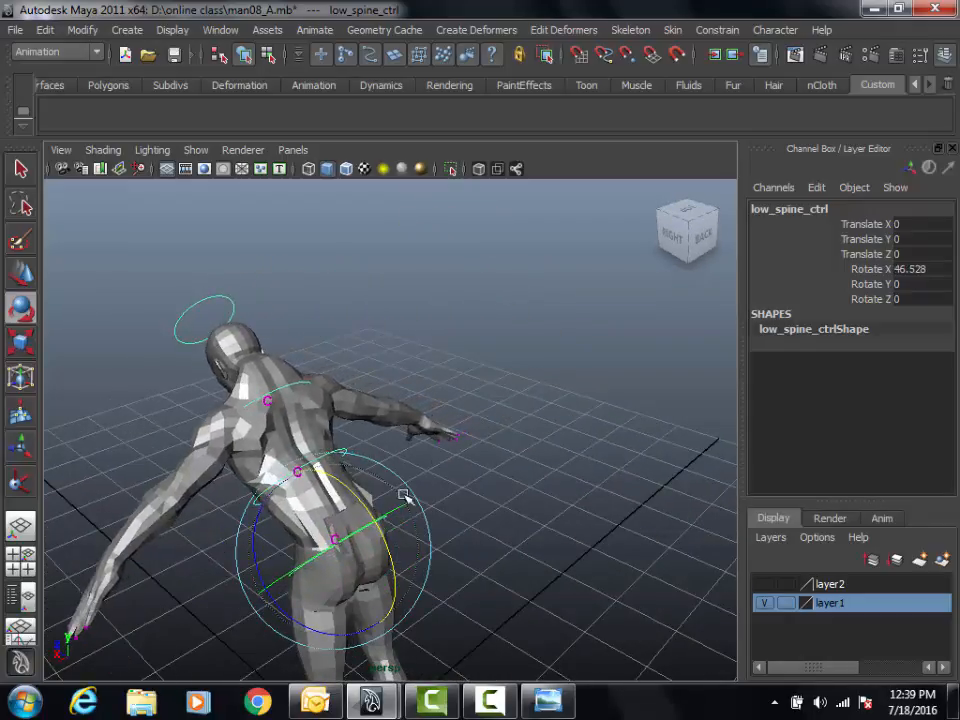
pyautogui.keyDown('alt'); pyautogui.moveTo(381, 505); pyautogui.dragTo(529, 482); pyautogui.keyUp('alt')
pyautogui.hotkey('ctrl', 'z')
# Select head_ctrl and hide its Scale X, Y, Z and Visibility channels.
pyautogui.keyDown('alt'); pyautogui.moveTo(529, 482); pyautogui.dragTo(512, 538, button='middle'); pyautogui.keyUp('alt')
pyautogui.scroll(3, 512, 490)
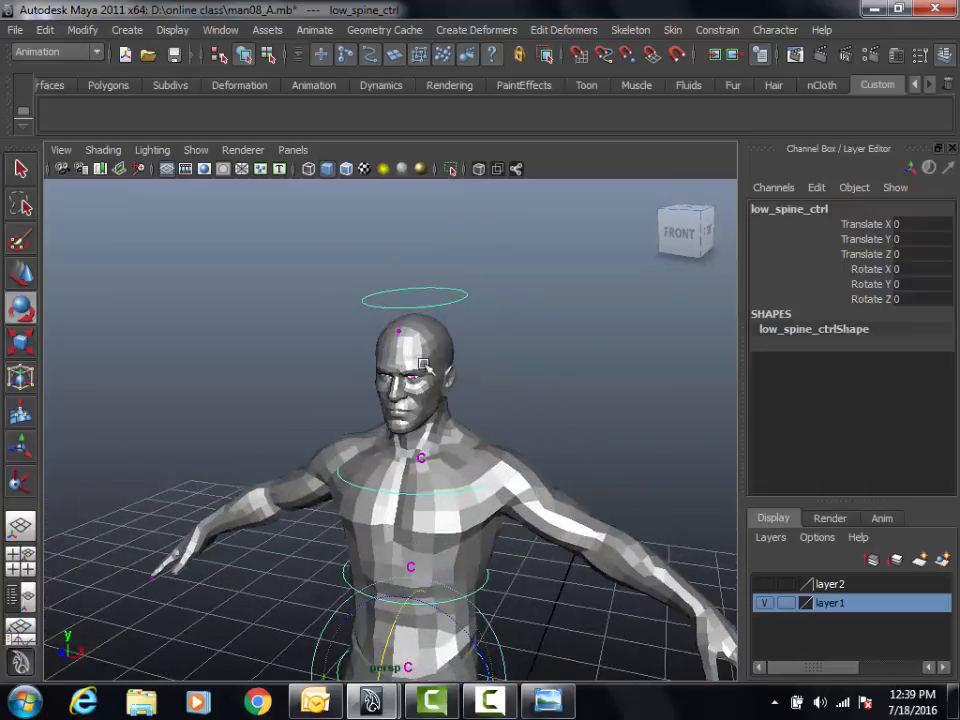
pyautogui.click(371, 298)
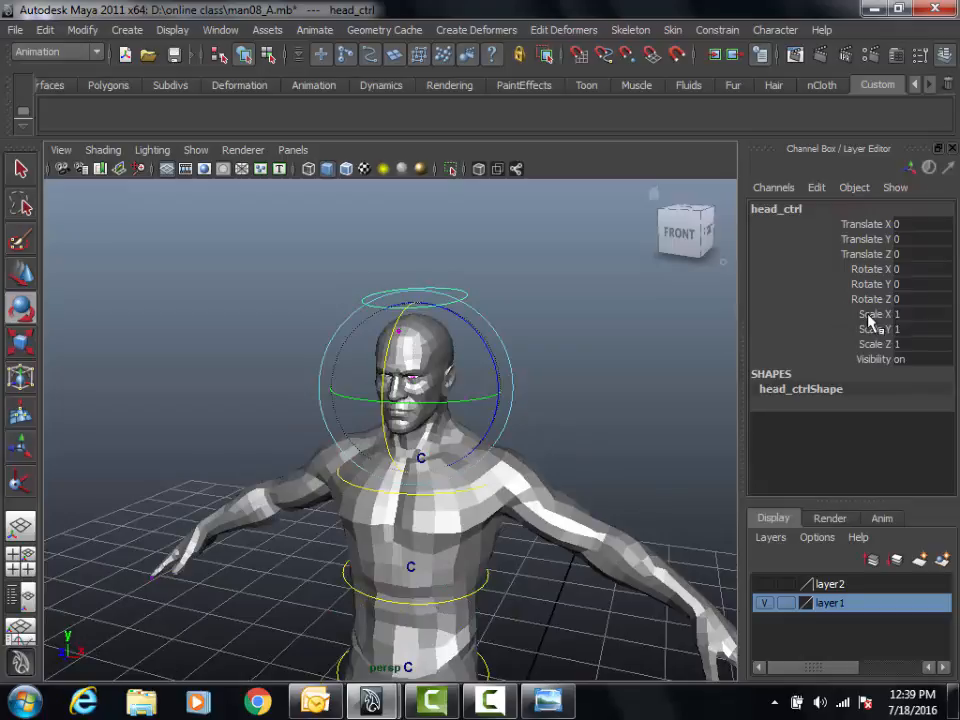
pyautogui.moveTo(869, 320); pyautogui.dragTo(868, 358)
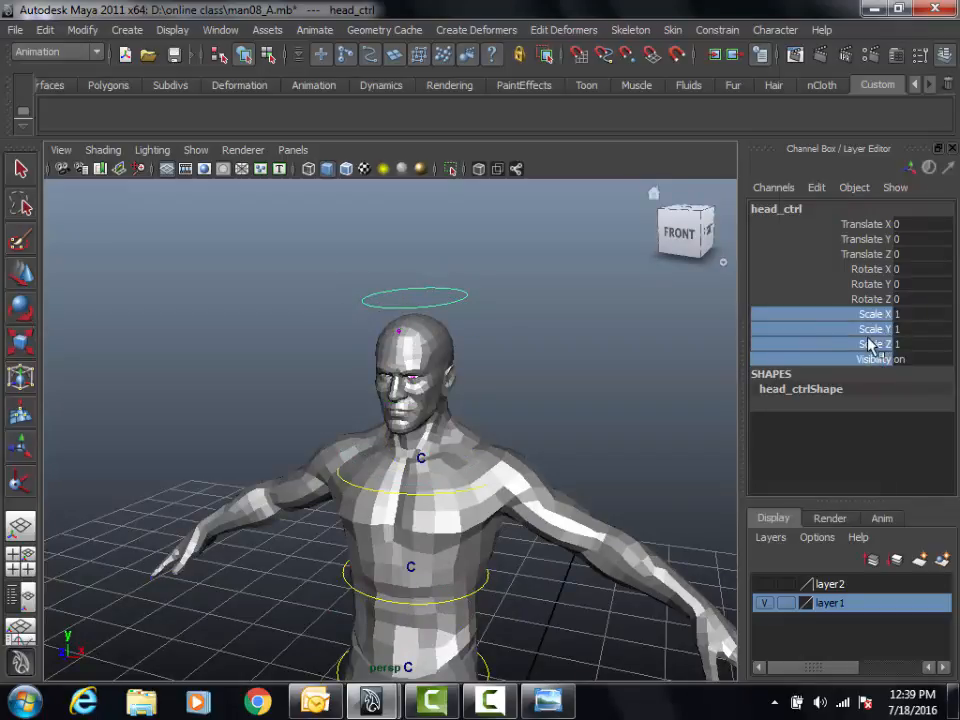
pyautogui.rightClick(868, 344)
pyautogui.click(823, 394)
pyautogui.keyDown('alt'); pyautogui.moveTo(545, 420); pyautogui.dragTo(516, 422); pyautogui.keyUp('alt')
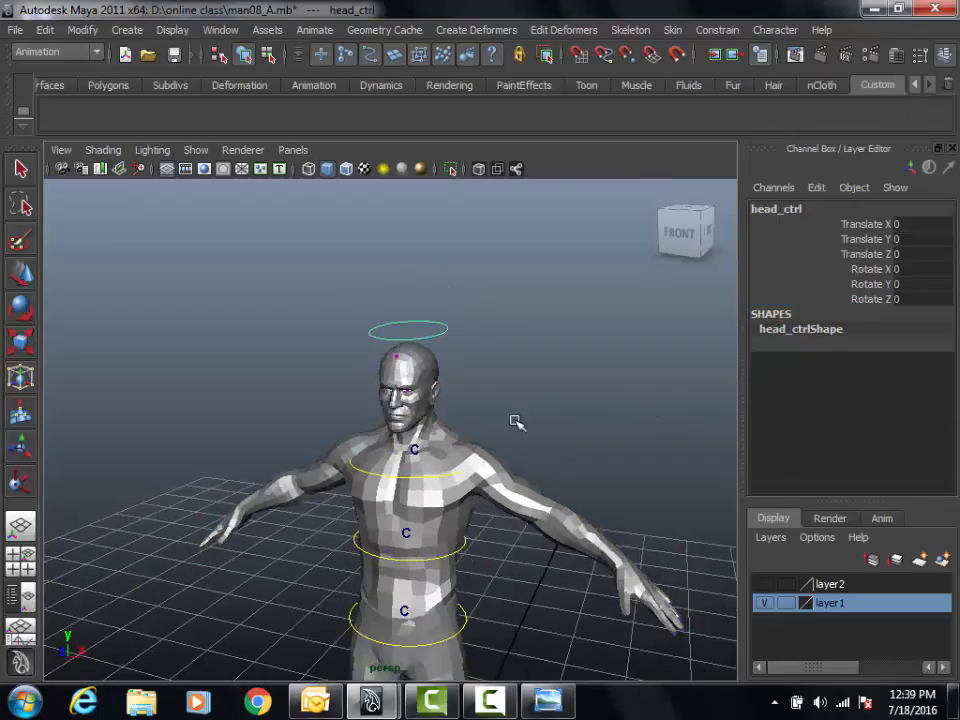
# Deselect head_ctrl with the whole body in view and save the scene.
pyautogui.scroll(-2, 516, 422)
pyautogui.keyDown('alt'); pyautogui.moveTo(402, 436); pyautogui.dragTo(455, 378, button='middle'); pyautogui.keyUp('alt')
pyautogui.moveTo(562, 352)
pyautogui.keyDown('alt'); pyautogui.mouseDown()
pyautogui.moveTo(525, 360)
pyautogui.moveTo(563, 348)
pyautogui.mouseUp(); pyautogui.keyUp('alt')
pyautogui.scroll(-2, 523, 362)
pyautogui.click(563, 348)
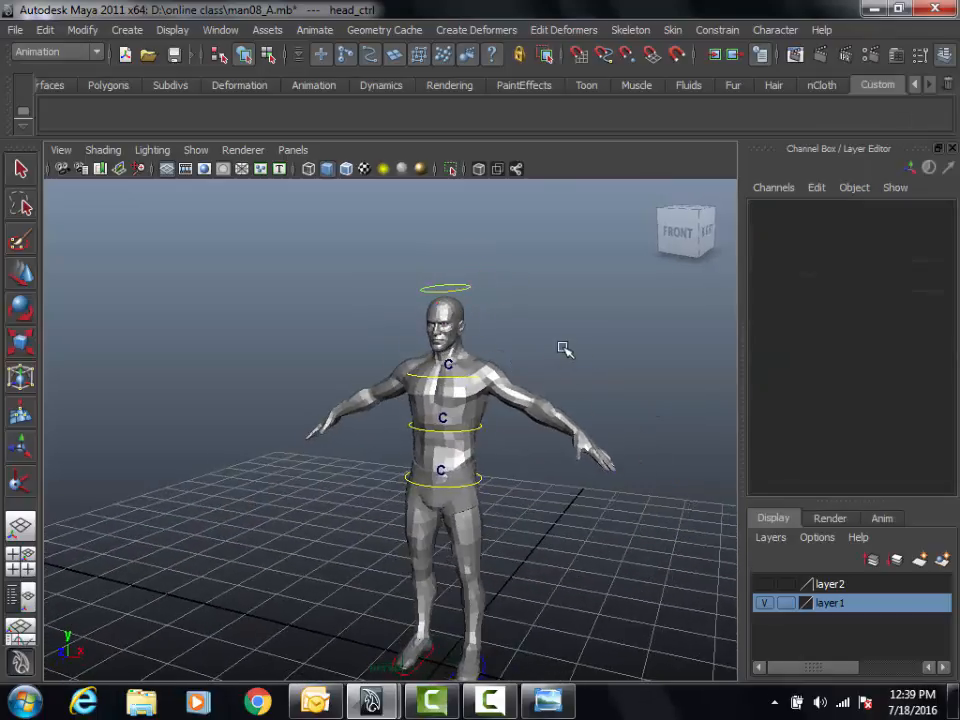
pyautogui.hotkey('ctrl', 's')
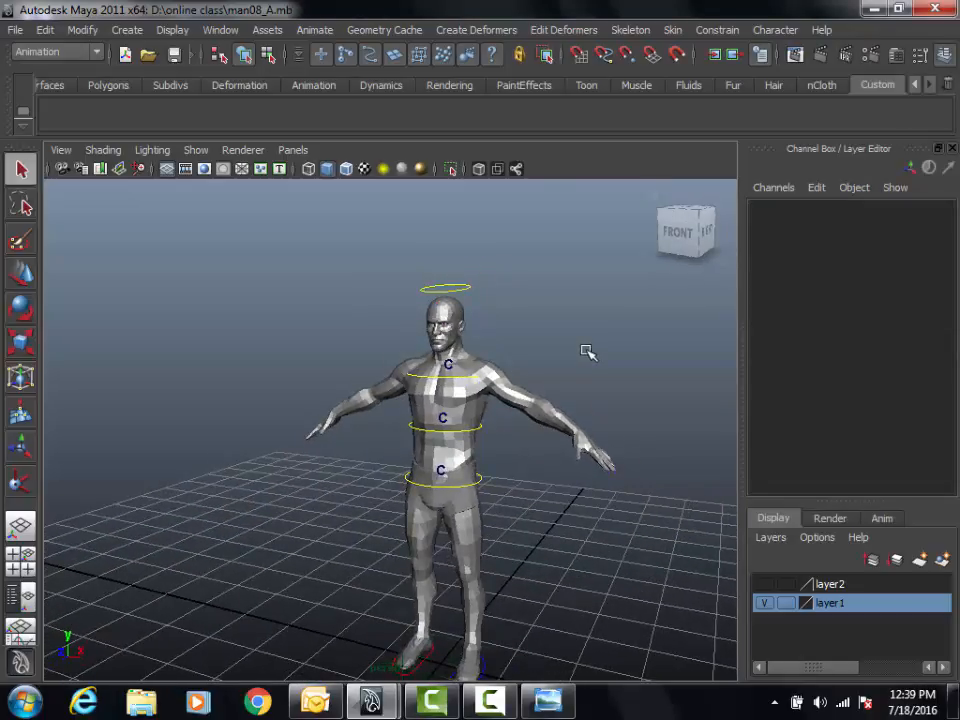
# Examine the body and its spine and head control curves from several angles and distances.
pyautogui.keyDown('alt'); pyautogui.moveTo(421, 437); pyautogui.dragTo(600, 427, button='right'); pyautogui.keyUp('alt')
pyautogui.keyDown('alt'); pyautogui.moveTo(600, 427); pyautogui.dragTo(523, 465, button='middle'); pyautogui.keyUp('alt')
pyautogui.keyDown('alt'); pyautogui.moveTo(523, 465); pyautogui.dragTo(474, 516, button='right'); pyautogui.keyUp('alt')
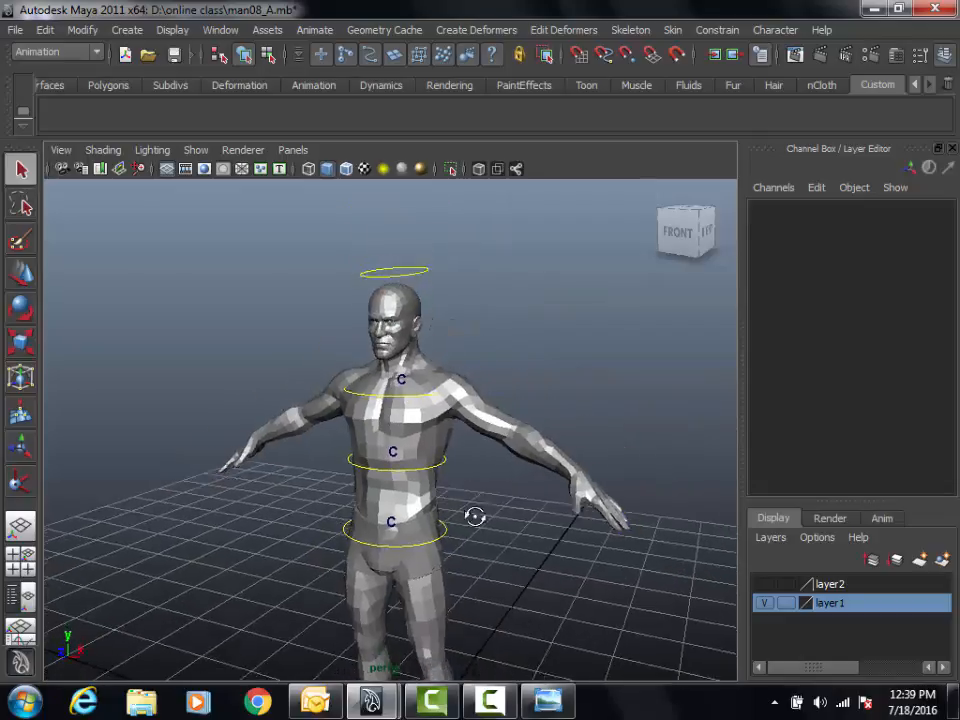
pyautogui.keyDown('alt'); pyautogui.moveTo(474, 516); pyautogui.dragTo(452, 514); pyautogui.keyUp('alt')
pyautogui.keyDown('alt'); pyautogui.moveTo(452, 514); pyautogui.dragTo(612, 410, button='right'); pyautogui.keyUp('alt')
pyautogui.keyDown('alt'); pyautogui.moveTo(612, 410); pyautogui.dragTo(564, 491, button='middle'); pyautogui.keyUp('alt')
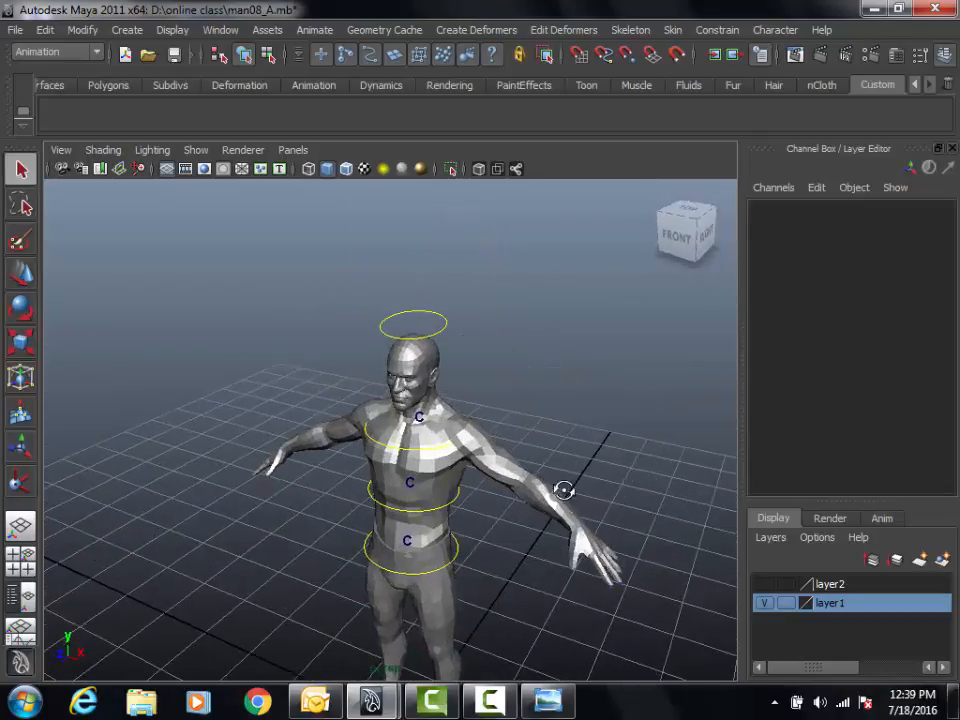
pyautogui.keyDown('alt'); pyautogui.moveTo(564, 491); pyautogui.dragTo(563, 461); pyautogui.keyUp('alt')
pyautogui.keyDown('alt'); pyautogui.moveTo(563, 461); pyautogui.dragTo(586, 440, button='middle'); pyautogui.keyUp('alt')
pyautogui.keyDown('alt'); pyautogui.moveTo(586, 440); pyautogui.dragTo(544, 467, button='right'); pyautogui.keyUp('alt')
pyautogui.keyDown('alt'); pyautogui.moveTo(544, 467); pyautogui.dragTo(522, 486); pyautogui.keyUp('alt')
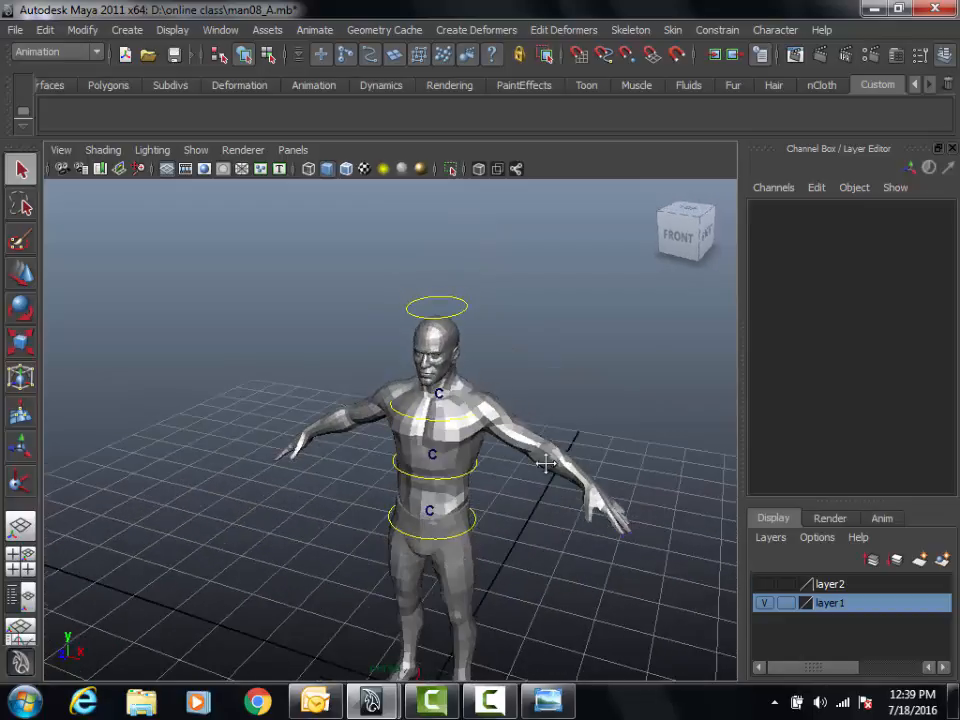
pyautogui.keyDown('alt'); pyautogui.moveTo(544, 463); pyautogui.dragTo(555, 443, button='middle'); pyautogui.keyUp('alt')
pyautogui.keyDown('alt'); pyautogui.moveTo(555, 443); pyautogui.dragTo(578, 461, button='right'); pyautogui.keyUp('alt')
pyautogui.keyDown('alt'); pyautogui.moveTo(578, 462); pyautogui.dragTo(556, 463); pyautogui.keyUp('alt')
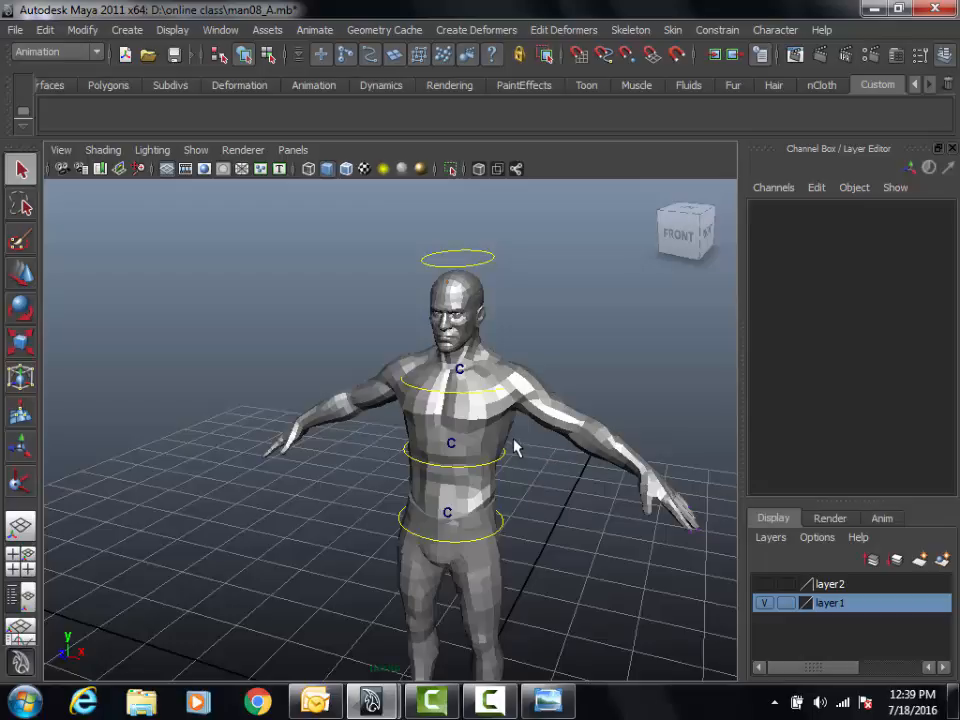
# Select low_spine_ctrl, test moving it to about -0.682, 0.784, 0.115 in X, Y and Z, and undo the move.
pyautogui.keyDown('alt'); pyautogui.moveTo(517, 567); pyautogui.dragTo(496, 520, button='middle'); pyautogui.keyUp('alt')
pyautogui.keyDown('alt'); pyautogui.moveTo(492, 520); pyautogui.dragTo(454, 514, button='right'); pyautogui.keyUp('alt')
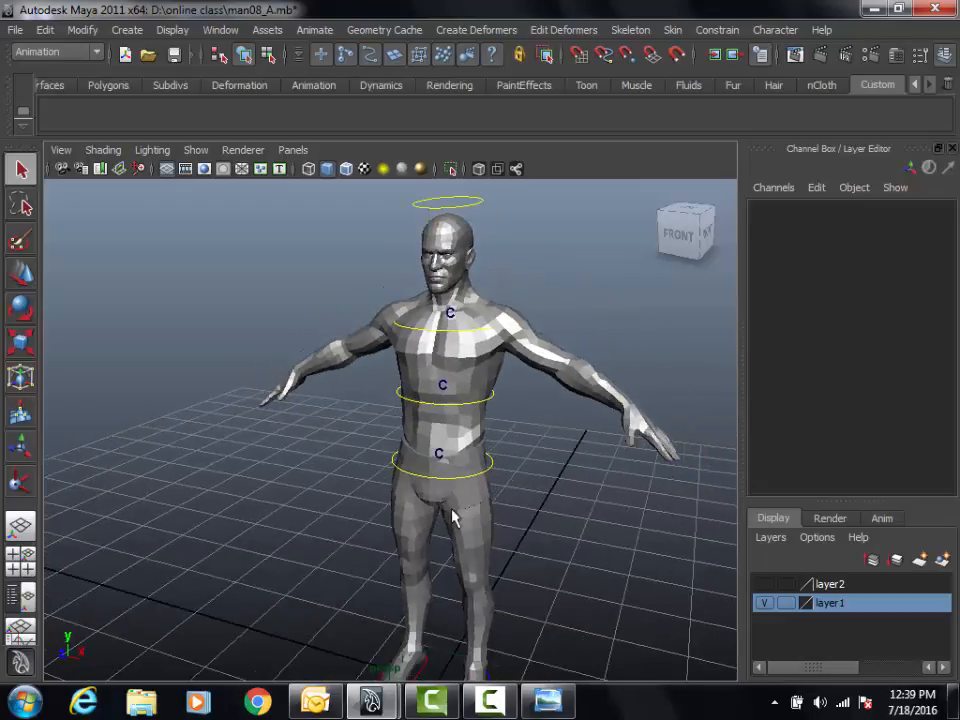
pyautogui.click(493, 467)
pyautogui.keyDown('alt'); pyautogui.moveTo(493, 467); pyautogui.dragTo(506, 461); pyautogui.keyUp('alt')
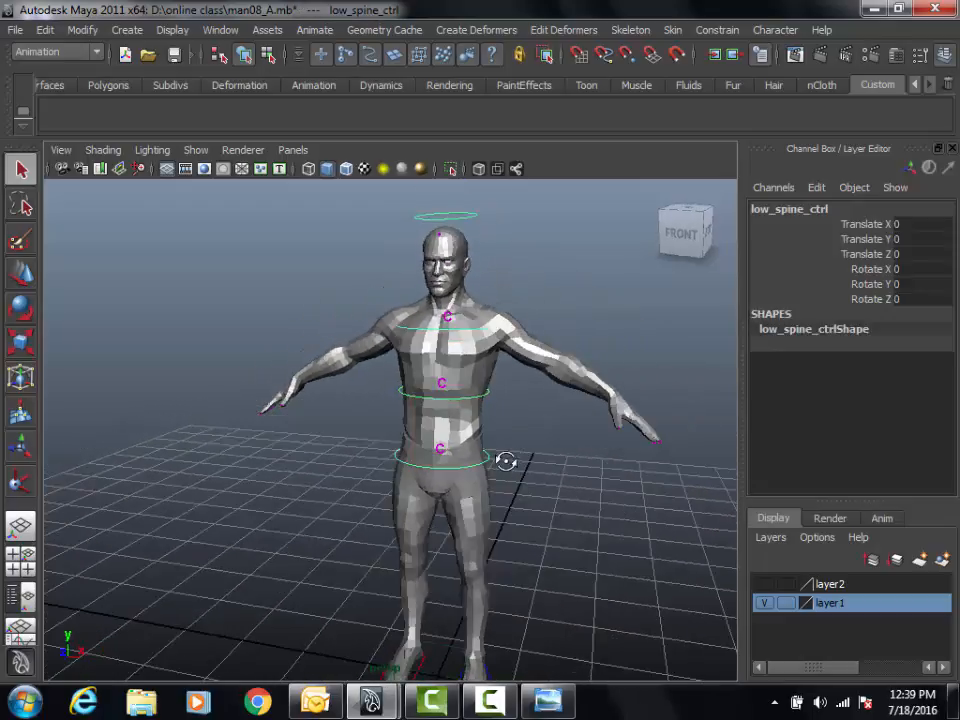
pyautogui.press('w')
pyautogui.keyDown('alt'); pyautogui.moveTo(542, 456); pyautogui.dragTo(502, 457, button='right'); pyautogui.keyUp('alt')
pyautogui.keyDown('alt'); pyautogui.moveTo(502, 457); pyautogui.dragTo(362, 396); pyautogui.keyUp('alt')
pyautogui.click(430, 447)
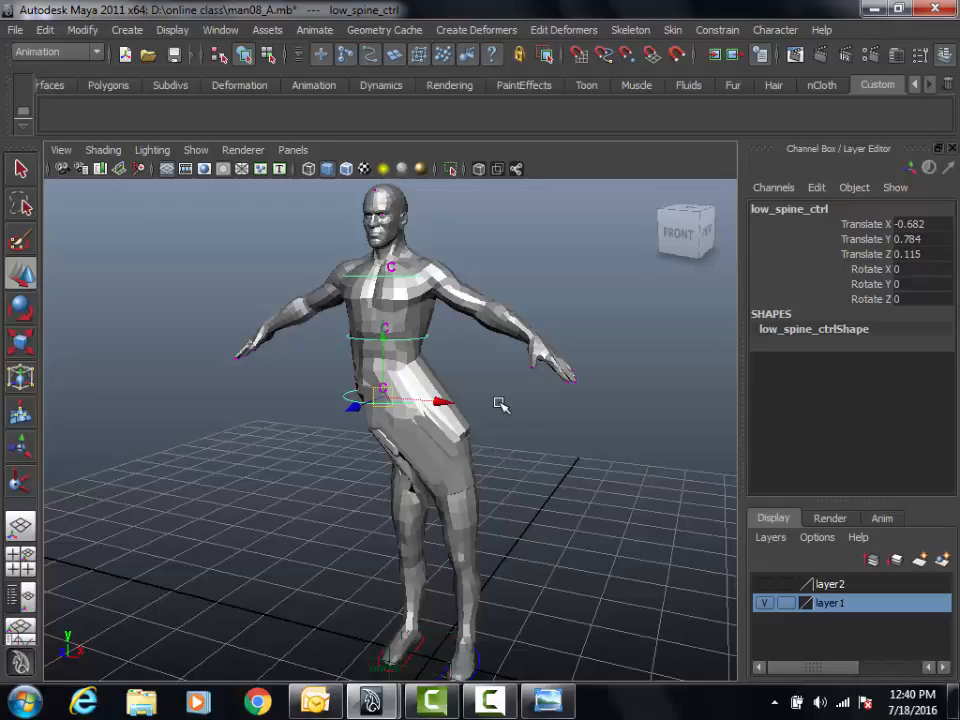
pyautogui.hotkey('ctrl', 'z')
# Show the Outliner beside the perspective view and select the root joint.
pyautogui.keyDown('alt'); pyautogui.moveTo(435, 478); pyautogui.dragTo(491, 518, button='right'); pyautogui.keyUp('alt')
pyautogui.keyDown('alt'); pyautogui.moveTo(504, 484); pyautogui.dragTo(490, 494, button='middle'); pyautogui.keyUp('alt')
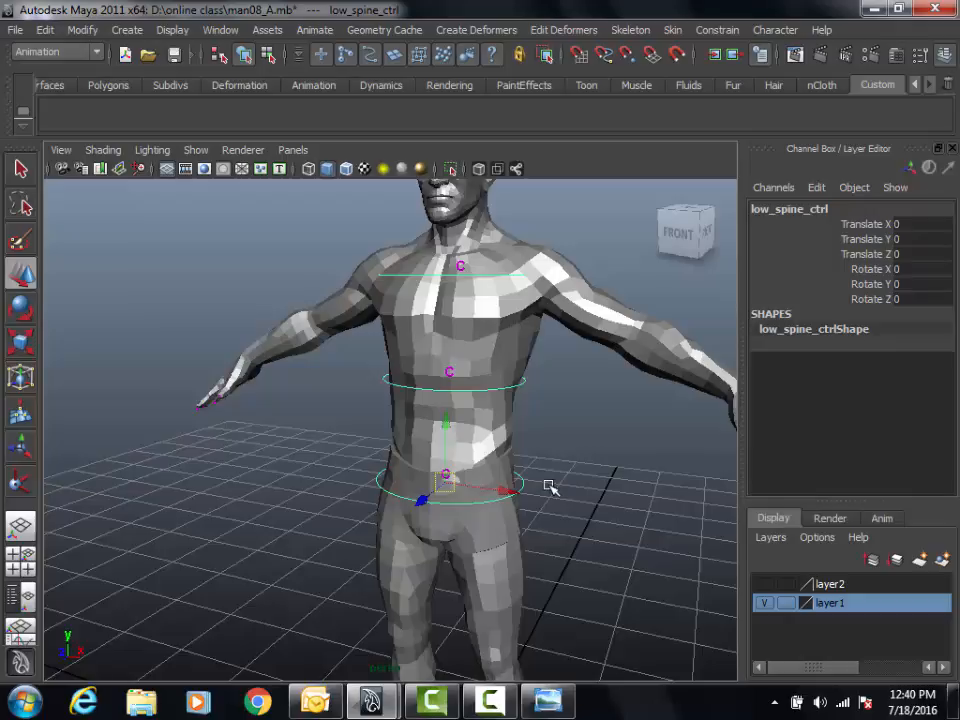
pyautogui.click(20, 597)
pyautogui.click(124, 420)
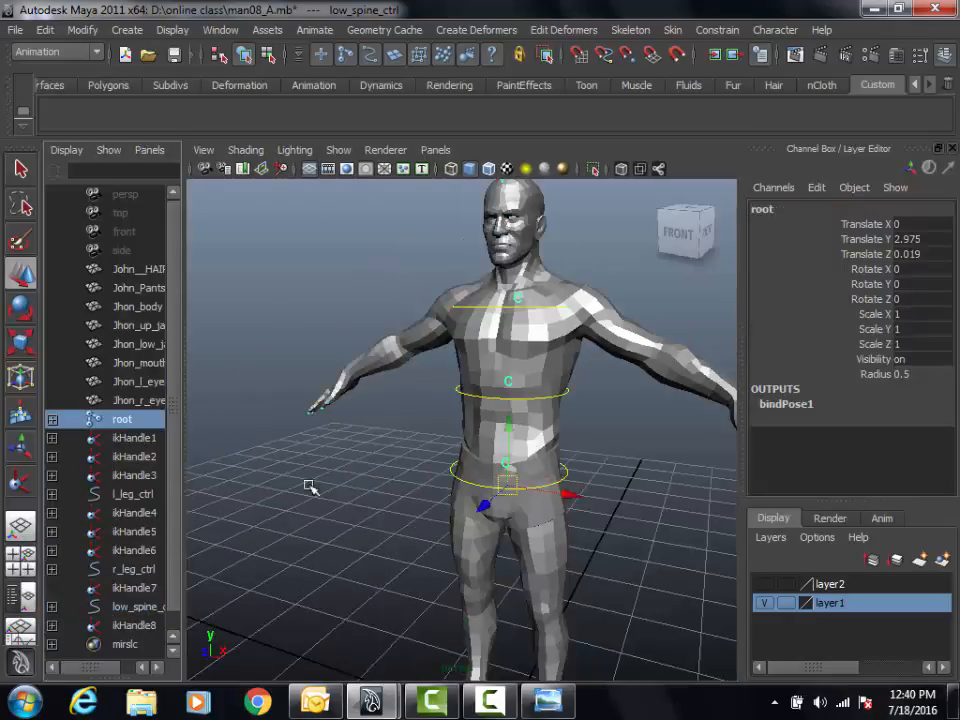
# Test moving the root joint freely with the full body in view and undo the move.
pyautogui.scroll(-3, 507, 475)
pyautogui.moveTo(506, 473); pyautogui.dragTo(520, 536)
pyautogui.hotkey('ctrl', 'z')
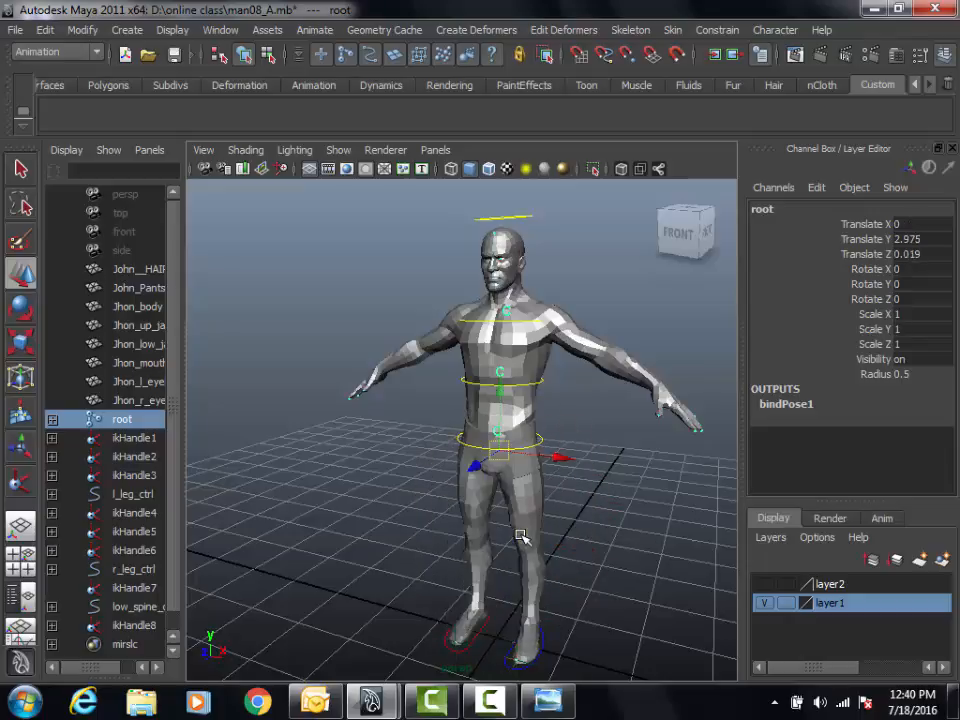
# Hide layer1 to show only the skeleton and controls, and deselect the root joint.
pyautogui.keyDown('alt'); pyautogui.moveTo(481, 522); pyautogui.dragTo(551, 514, button='right'); pyautogui.keyUp('alt')
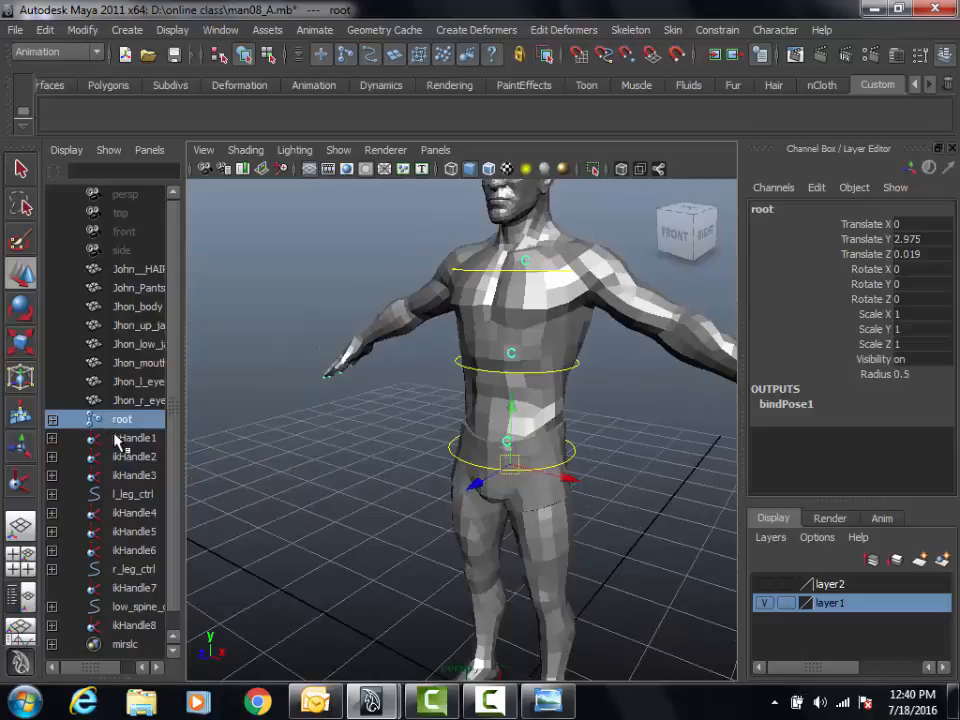
pyautogui.keyDown('alt'); pyautogui.moveTo(530, 512); pyautogui.dragTo(496, 511, button='right'); pyautogui.keyUp('alt')
pyautogui.keyDown('alt'); pyautogui.moveTo(496, 511); pyautogui.dragTo(574, 523); pyautogui.keyUp('alt')
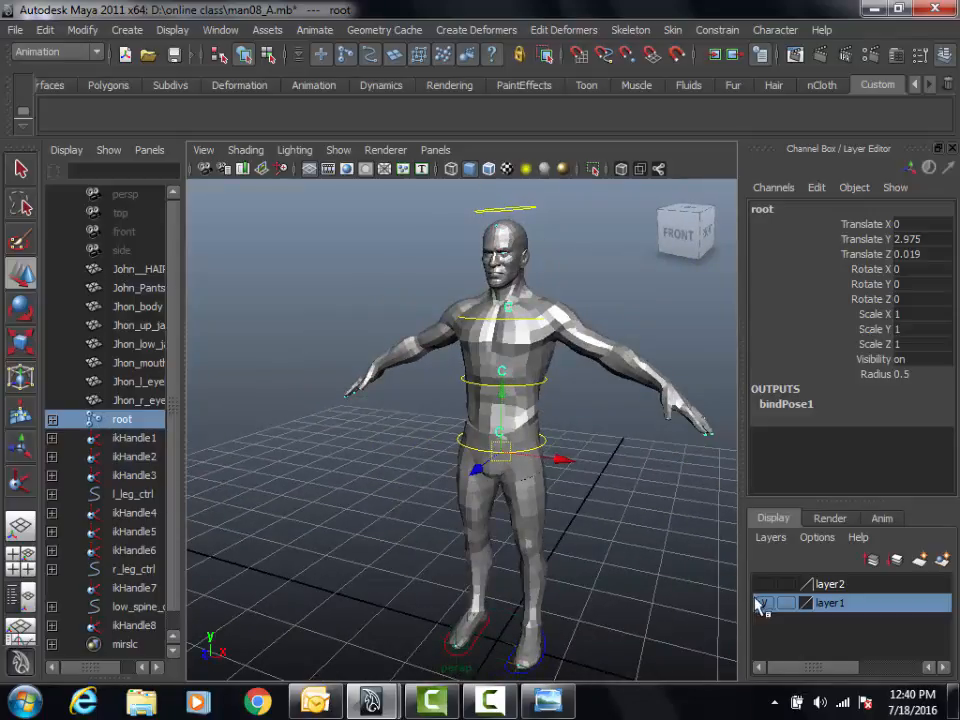
pyautogui.click(764, 603)
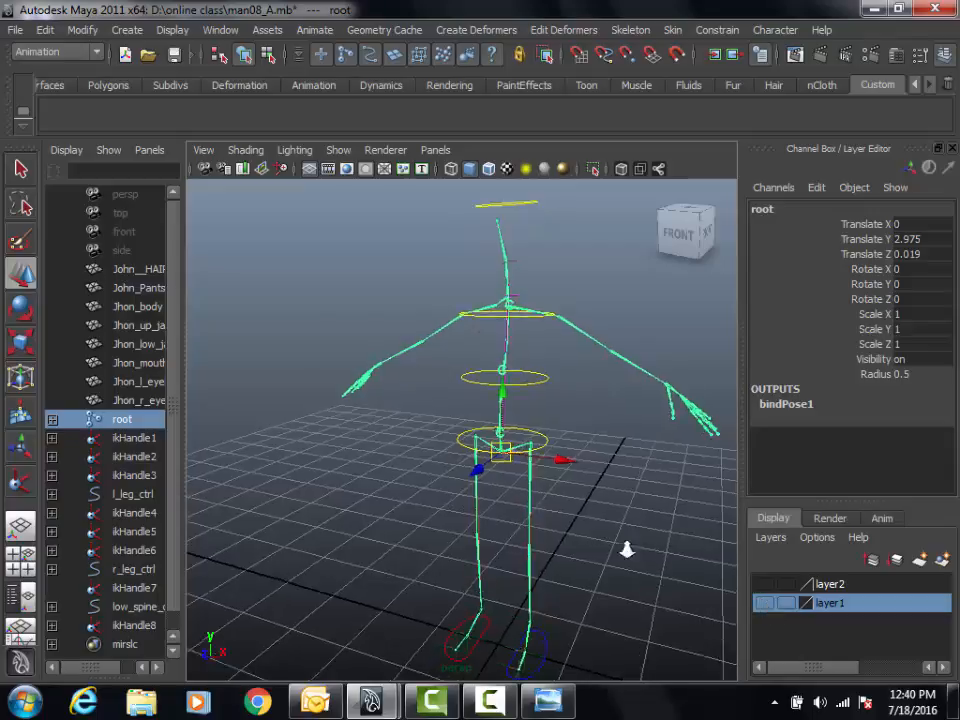
pyautogui.keyDown('alt'); pyautogui.moveTo(624, 553); pyautogui.dragTo(522, 520, button='right'); pyautogui.keyUp('alt')
pyautogui.keyDown('alt'); pyautogui.moveTo(522, 520); pyautogui.dragTo(634, 486); pyautogui.keyUp('alt')
pyautogui.click(405, 471)
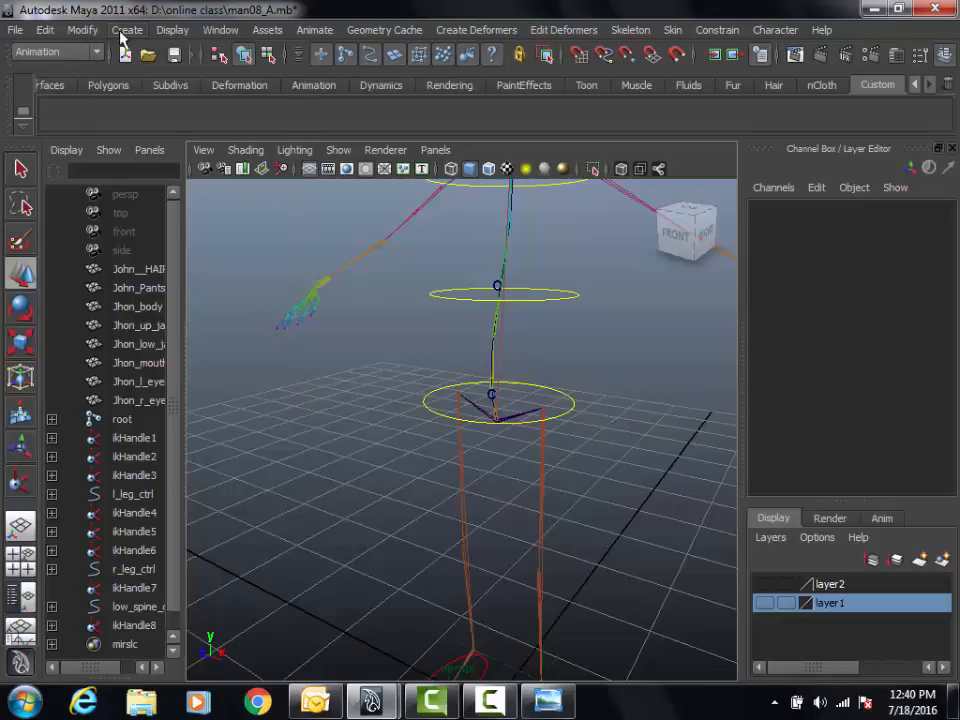
# Activate the CV Curve Tool with curve degree 1 Linear and show the grid area beside the character in the top view.
pyautogui.click(124, 31)
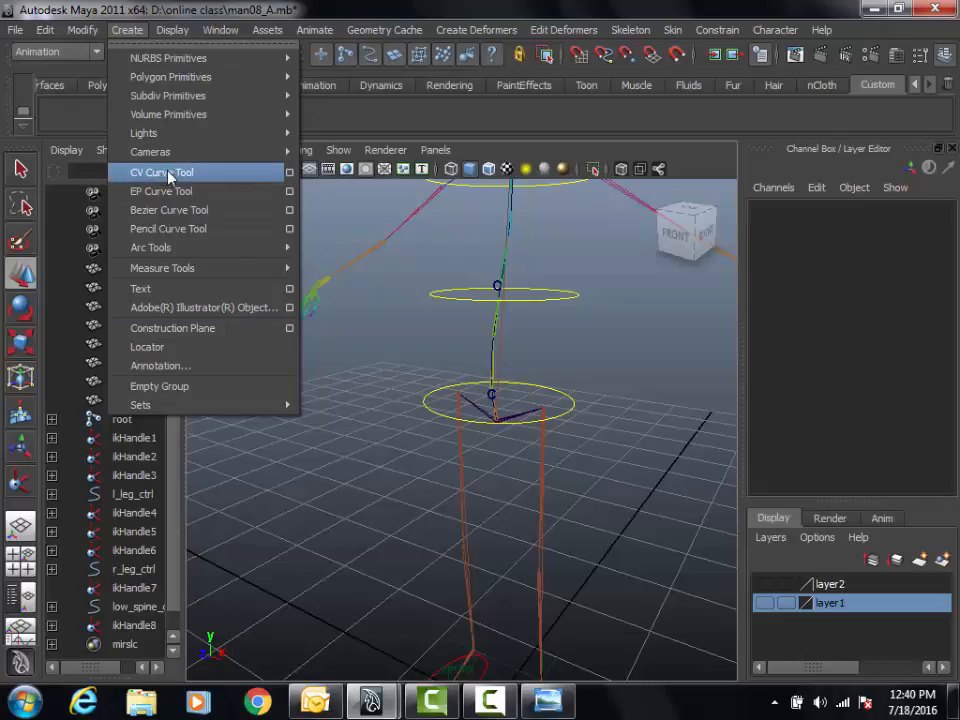
pyautogui.click(289, 173)
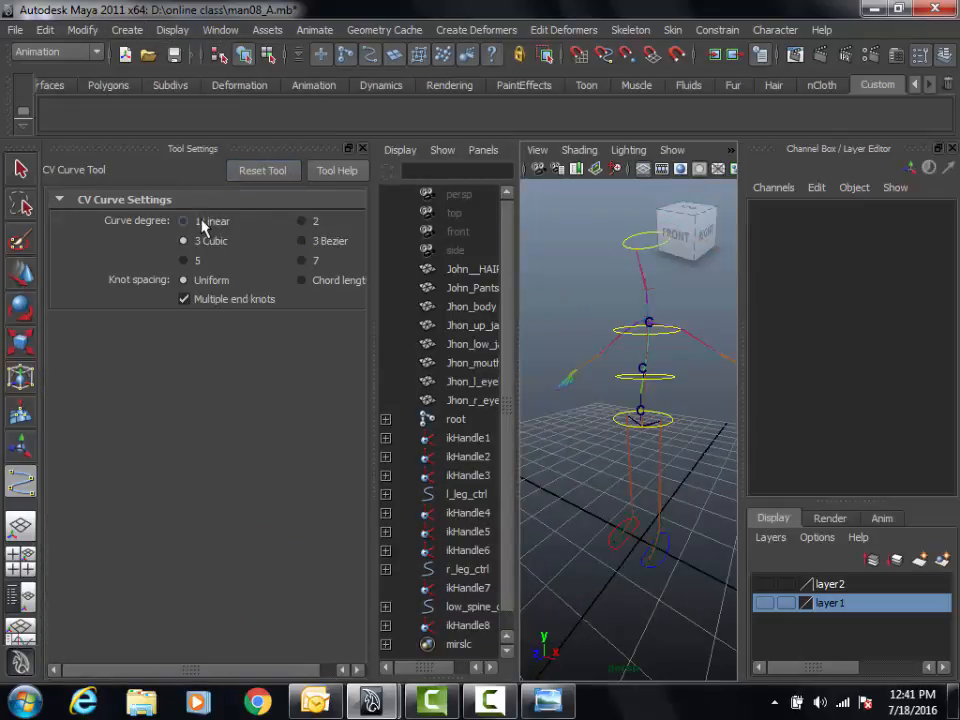
pyautogui.click(362, 148)
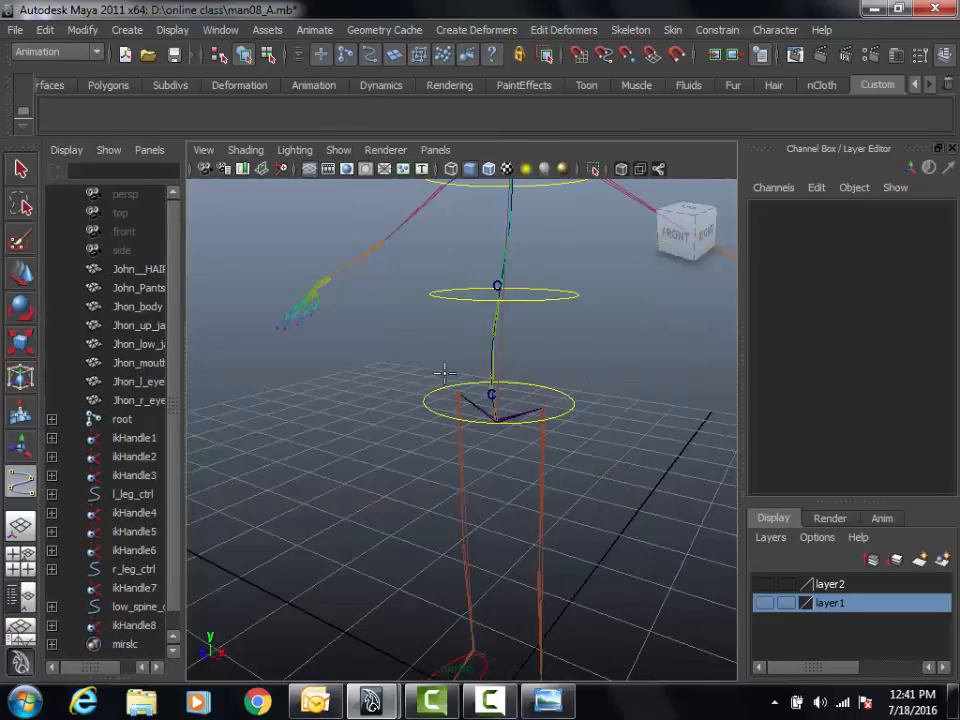
pyautogui.keyDown('alt'); pyautogui.moveTo(482, 456); pyautogui.dragTo(510, 471); pyautogui.keyUp('alt')
pyautogui.press('space')
pyautogui.moveTo(332, 414); pyautogui.dragTo(253, 414)
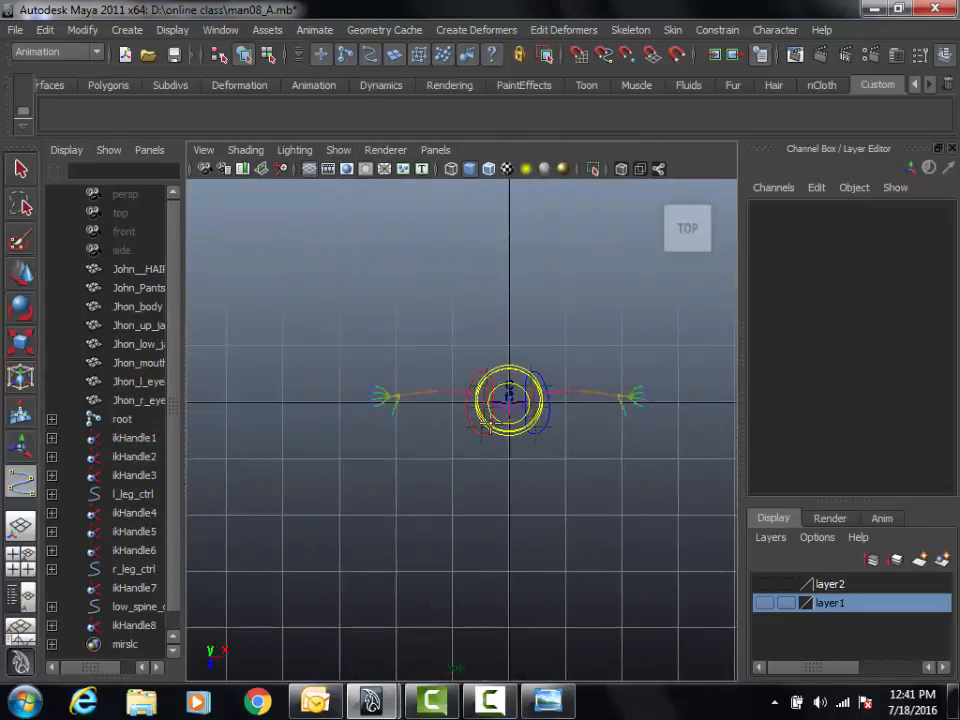
pyautogui.keyDown('alt'); pyautogui.moveTo(390, 488); pyautogui.dragTo(462, 488, button='right'); pyautogui.keyUp('alt')
pyautogui.keyDown('alt'); pyautogui.moveTo(497, 458); pyautogui.dragTo(503, 508, button='middle'); pyautogui.keyUp('alt')
pyautogui.keyDown('alt'); pyautogui.moveTo(503, 508); pyautogui.dragTo(636, 510, button='right'); pyautogui.keyUp('alt')
pyautogui.keyDown('alt'); pyautogui.moveTo(518, 493); pyautogui.dragTo(557, 510, button='middle'); pyautogui.keyUp('alt')
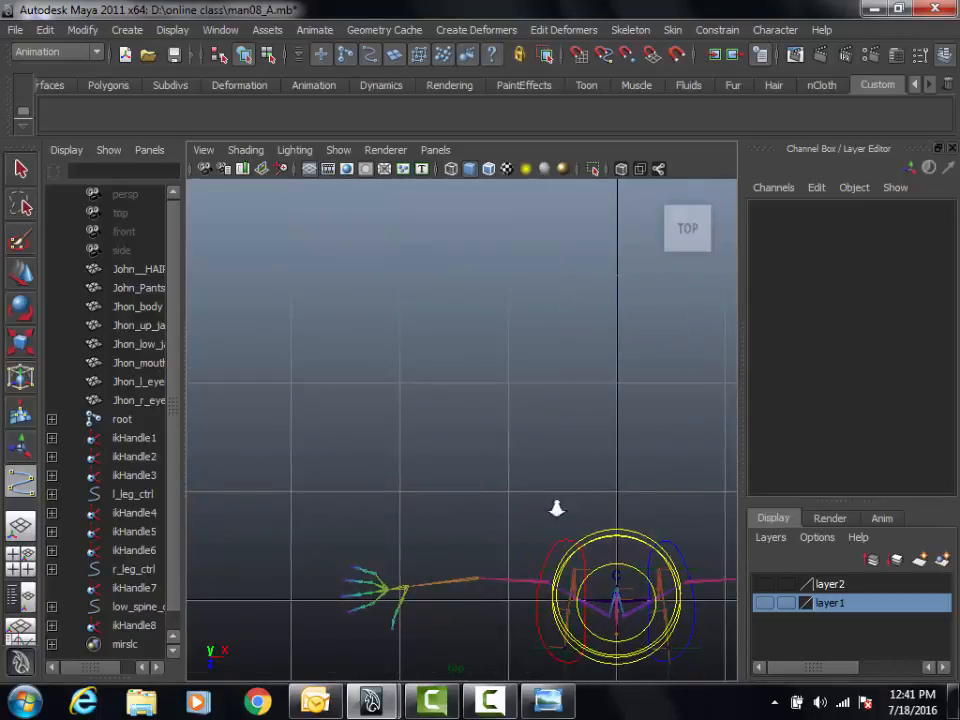
pyautogui.keyDown('alt'); pyautogui.moveTo(557, 510); pyautogui.dragTo(582, 510, button='right'); pyautogui.keyUp('alt')
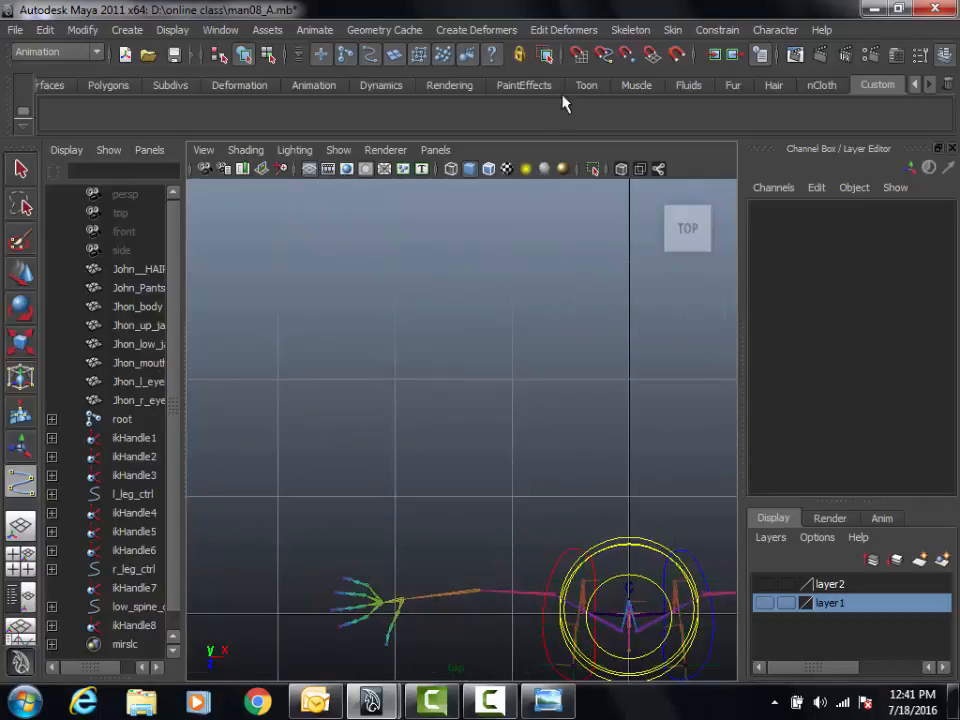
# Draw a closed one-grid-cell square curve snapped to the grid behind the character's arm in the top view.
pyautogui.click(579, 54)
pyautogui.click(395, 379)
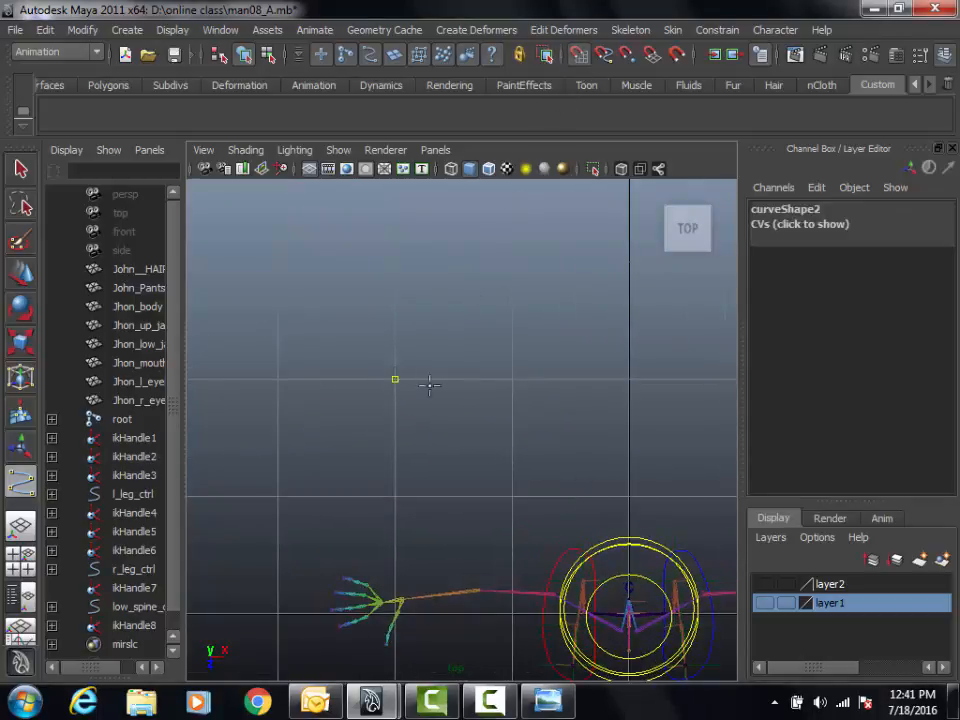
pyautogui.click(512, 379)
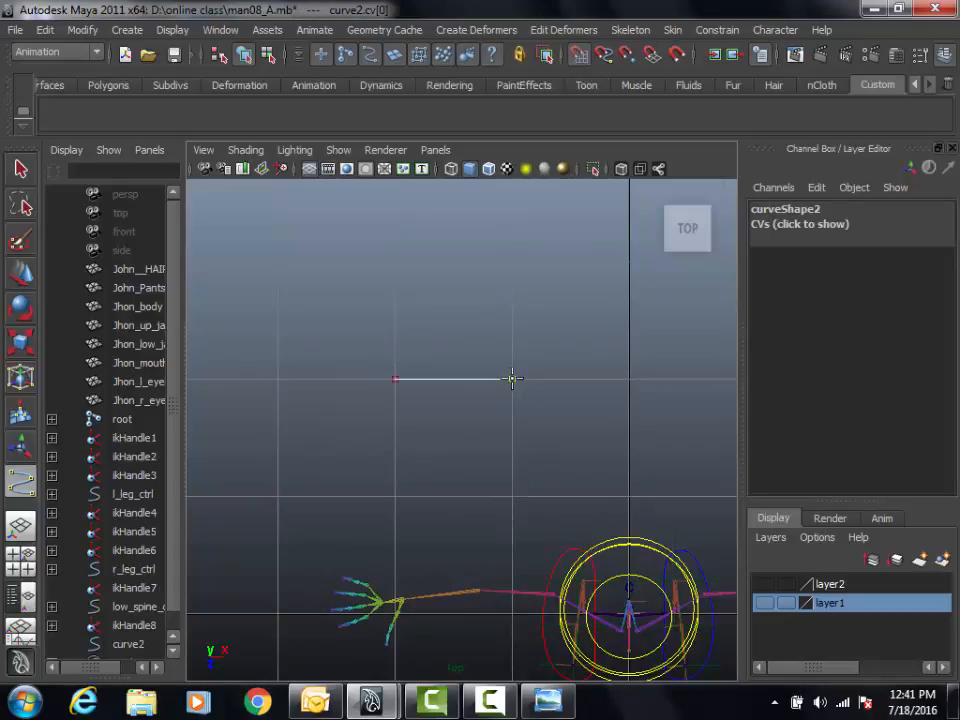
pyautogui.click(511, 496)
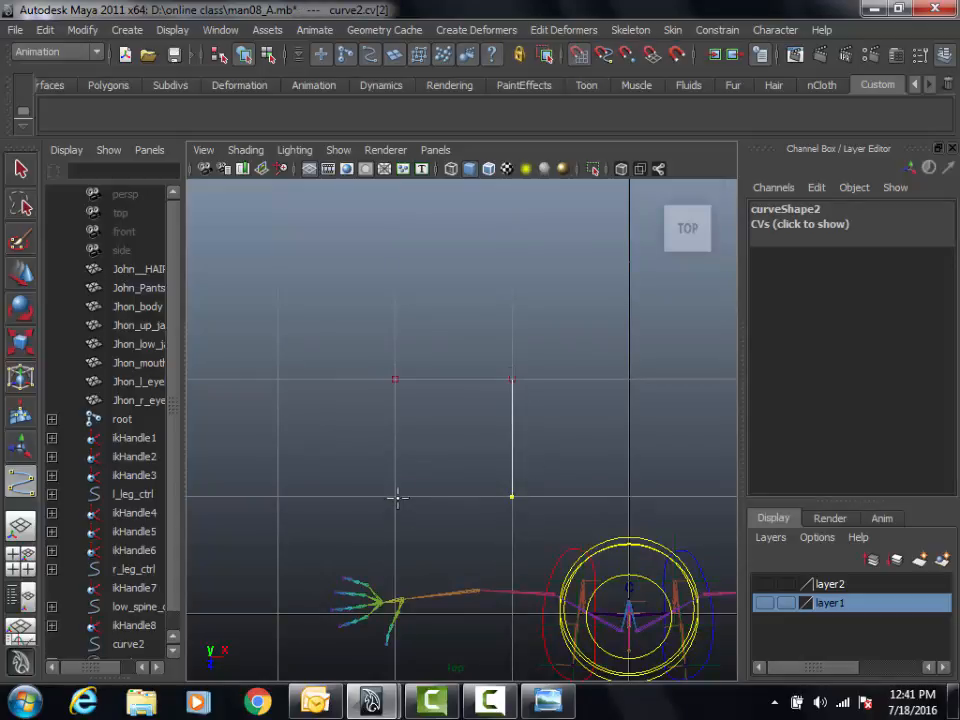
pyautogui.click(395, 496)
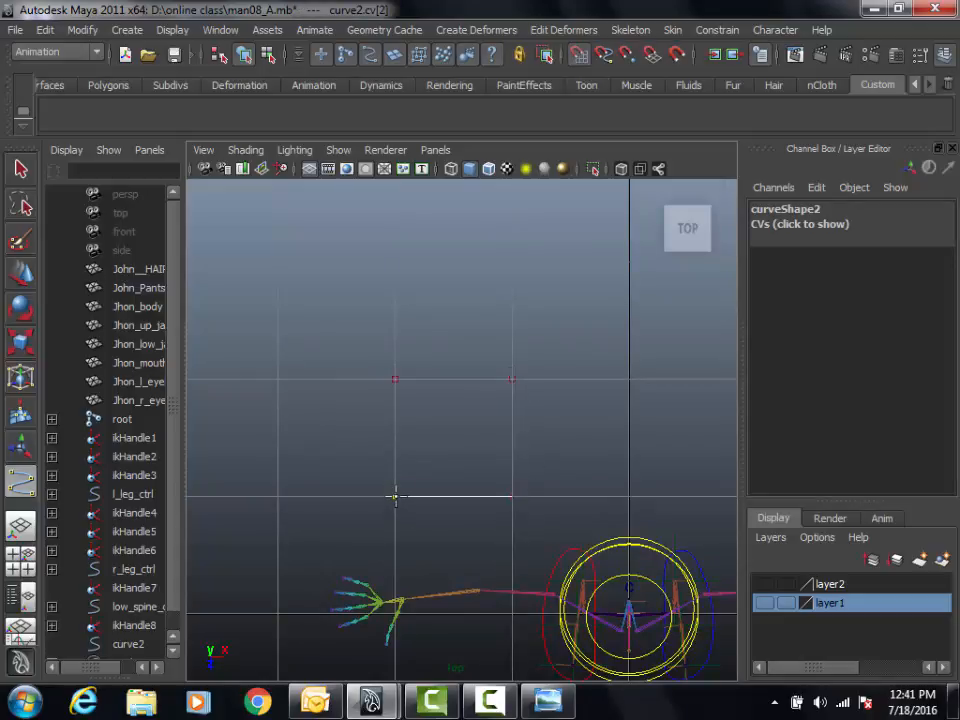
pyautogui.click(395, 379)
pyautogui.press('Return')
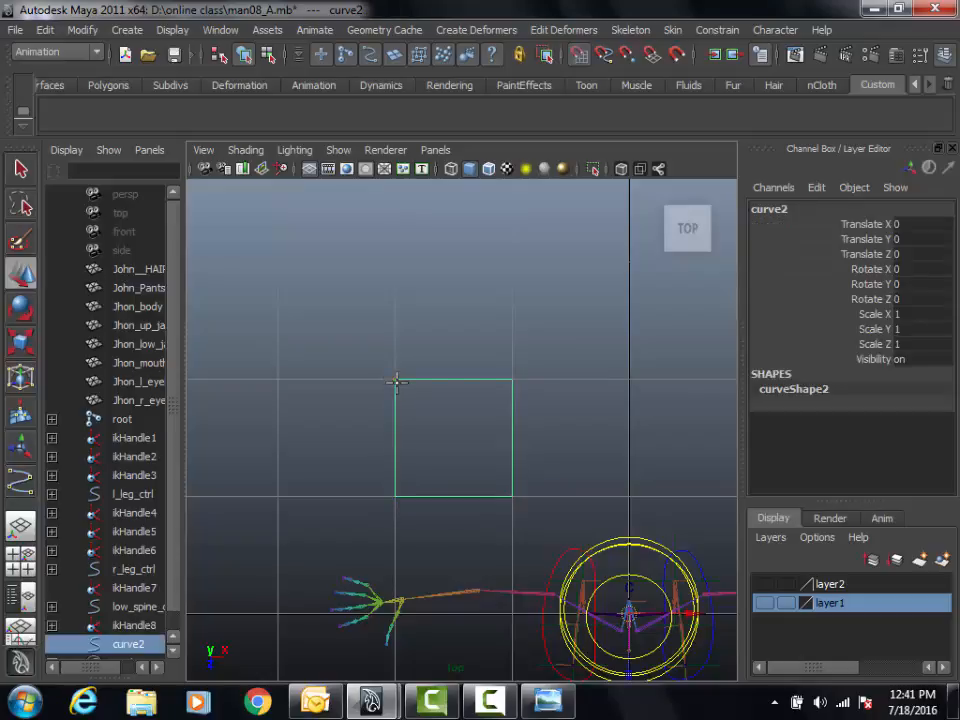
# Return to the perspective view and centre the pivot of the new square curve.
pyautogui.press('space')
pyautogui.moveTo(510, 386); pyautogui.dragTo(506, 306)
pyautogui.keyDown('alt'); pyautogui.moveTo(565, 402); pyautogui.dragTo(570, 345); pyautogui.keyUp('alt')
pyautogui.keyDown('alt'); pyautogui.moveTo(590, 283); pyautogui.dragTo(621, 364); pyautogui.keyUp('alt')
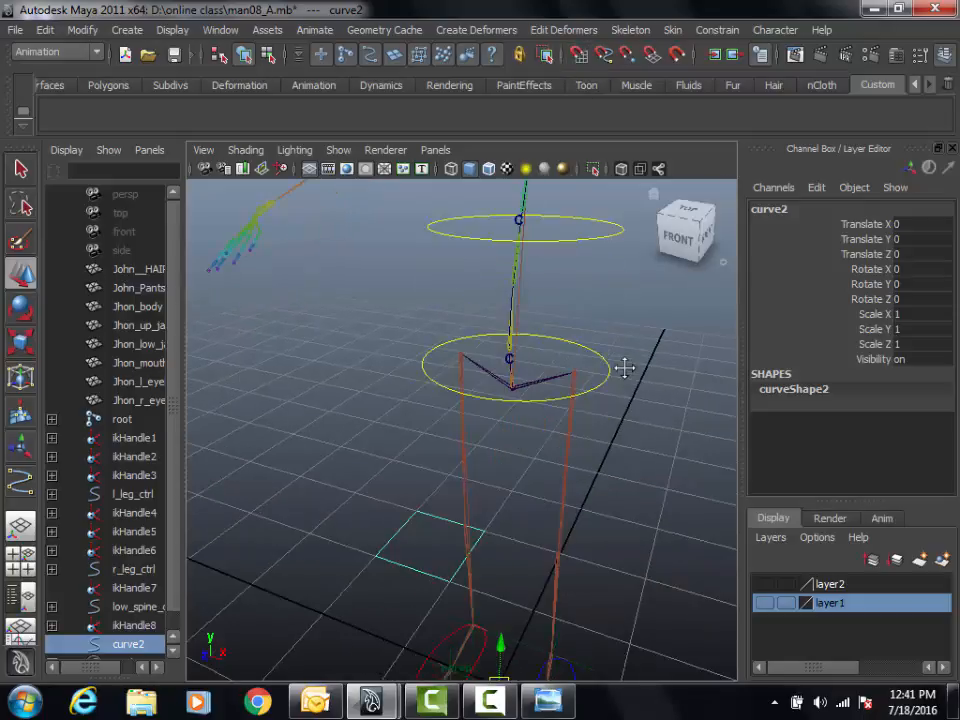
pyautogui.click(84, 30)
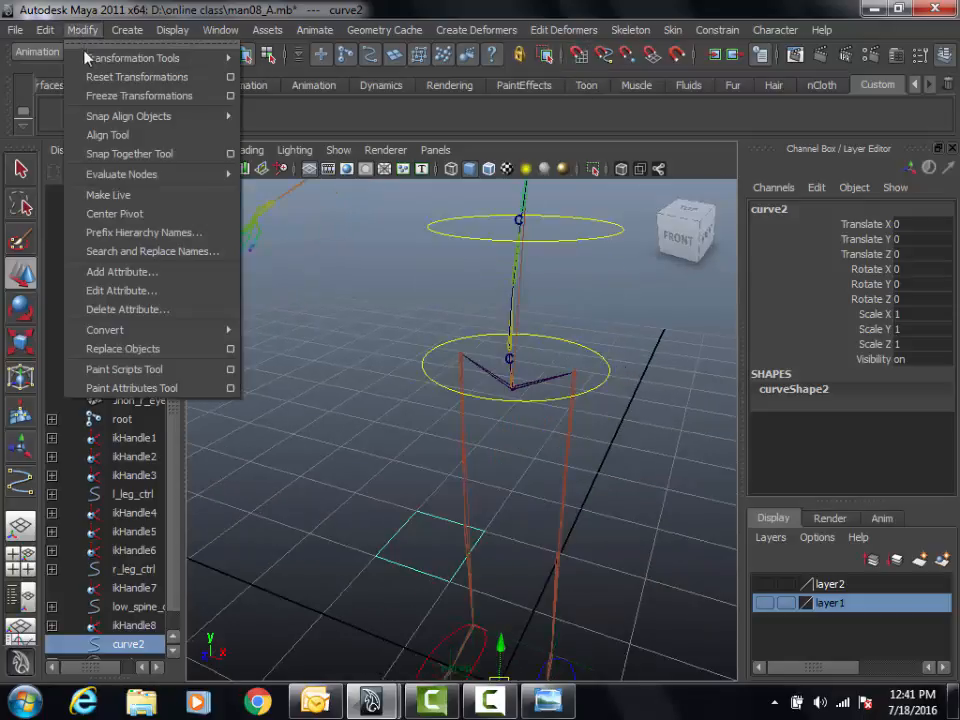
pyautogui.click(139, 214)
# Snap the square curve onto the root joint at the pelvis, moving it 1.5, 2.975, 1.519 in X, Y and Z.
pyautogui.keyDown('alt'); pyautogui.moveTo(468, 544); pyautogui.dragTo(544, 405); pyautogui.keyUp('alt')
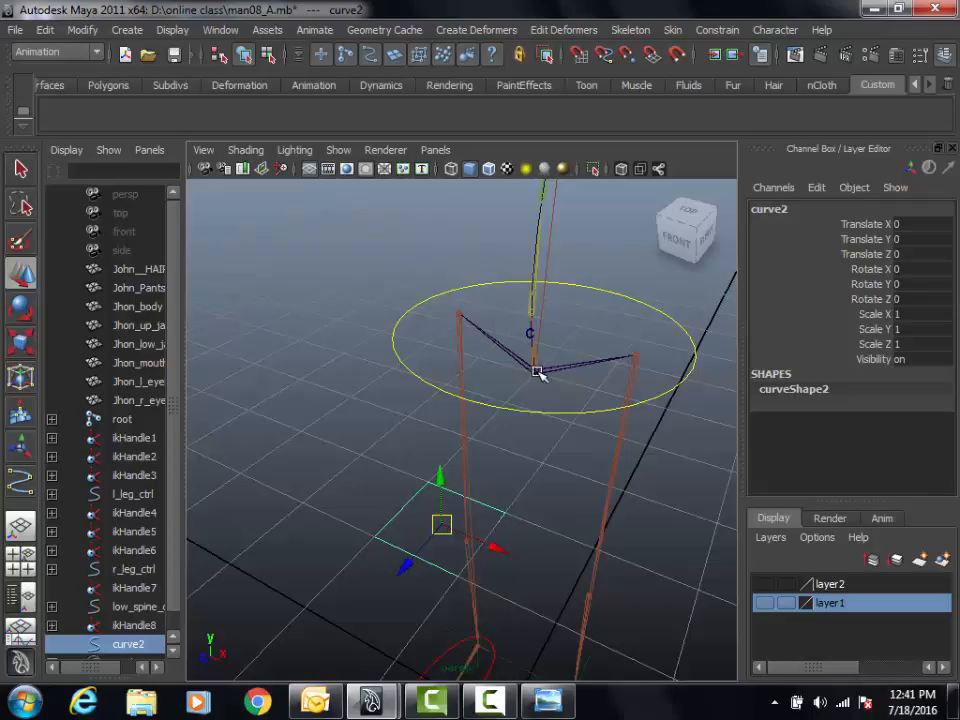
pyautogui.press('v')
pyautogui.moveTo(565, 346); pyautogui.dragTo(537, 378, button='middle')
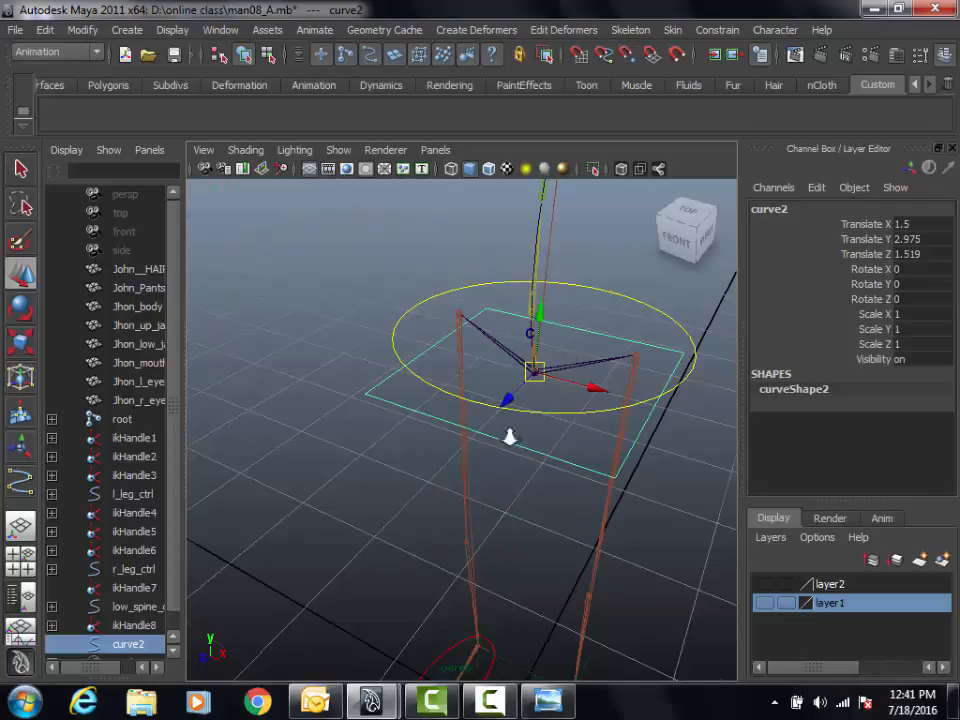
pyautogui.keyDown('alt'); pyautogui.moveTo(510, 437); pyautogui.dragTo(435, 445, button='right'); pyautogui.keyUp('alt')
pyautogui.keyDown('alt'); pyautogui.moveTo(435, 445); pyautogui.dragTo(470, 446); pyautogui.keyUp('alt')
# Show layer1 and scale the square curve around the hips to about 1.4, 1.4, 1.073 in X, Y and Z.
pyautogui.click(766, 603)
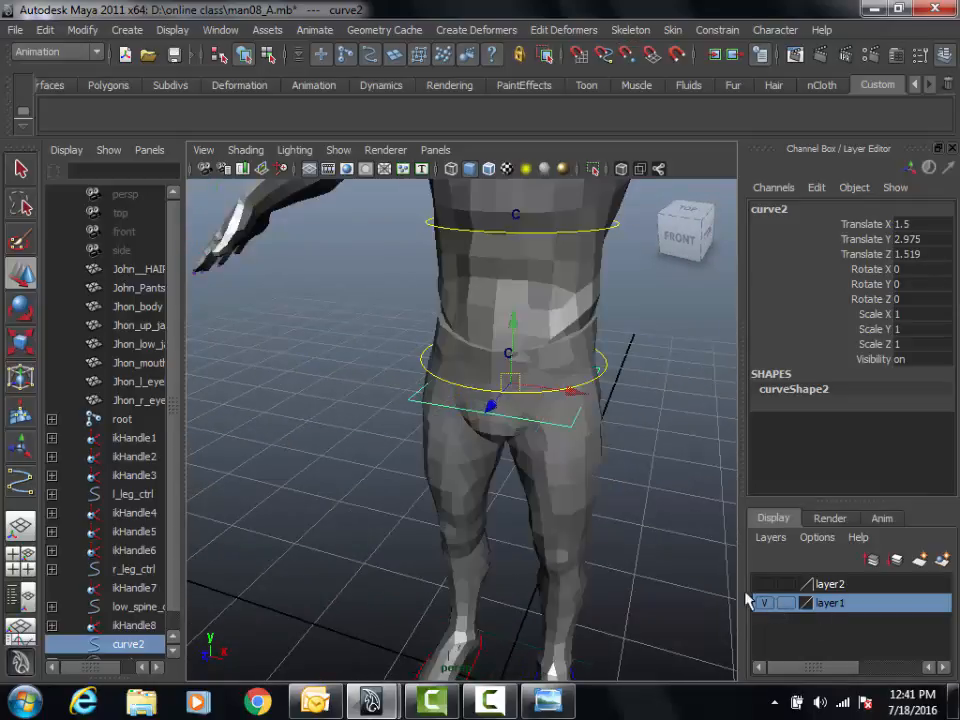
pyautogui.keyDown('alt'); pyautogui.moveTo(560, 480); pyautogui.dragTo(612, 530, button='right'); pyautogui.keyUp('alt')
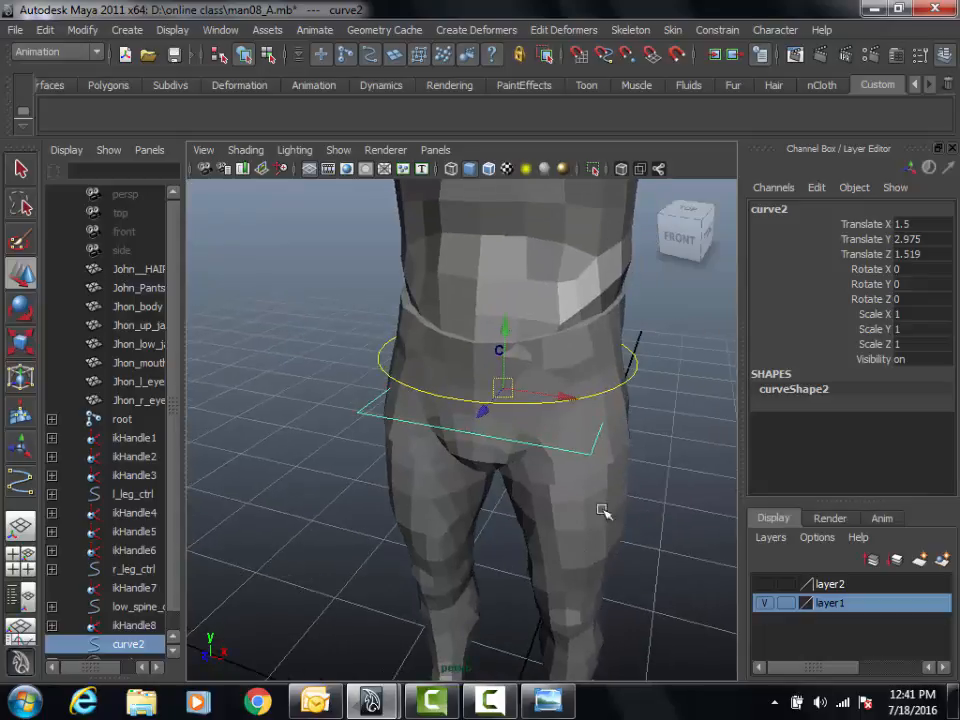
pyautogui.press('r')
pyautogui.moveTo(506, 390); pyautogui.dragTo(421, 444)
pyautogui.keyDown('alt'); pyautogui.moveTo(531, 480); pyautogui.dragTo(611, 457); pyautogui.keyUp('alt')
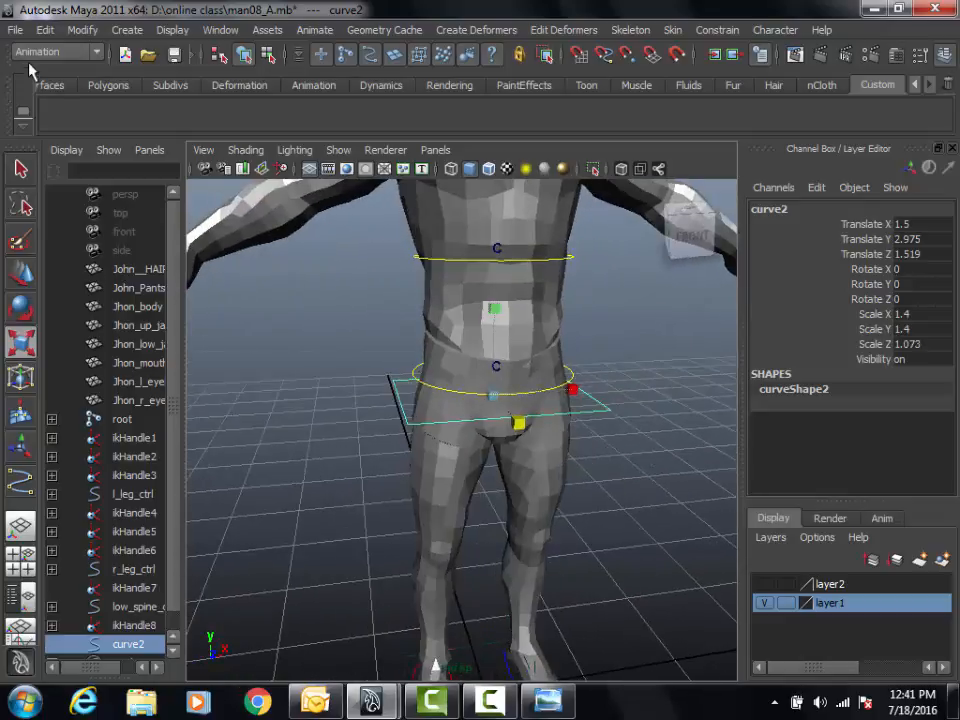
# Freeze the square curve's transformations and delete its history.
pyautogui.click(68, 28)
pyautogui.click(110, 96)
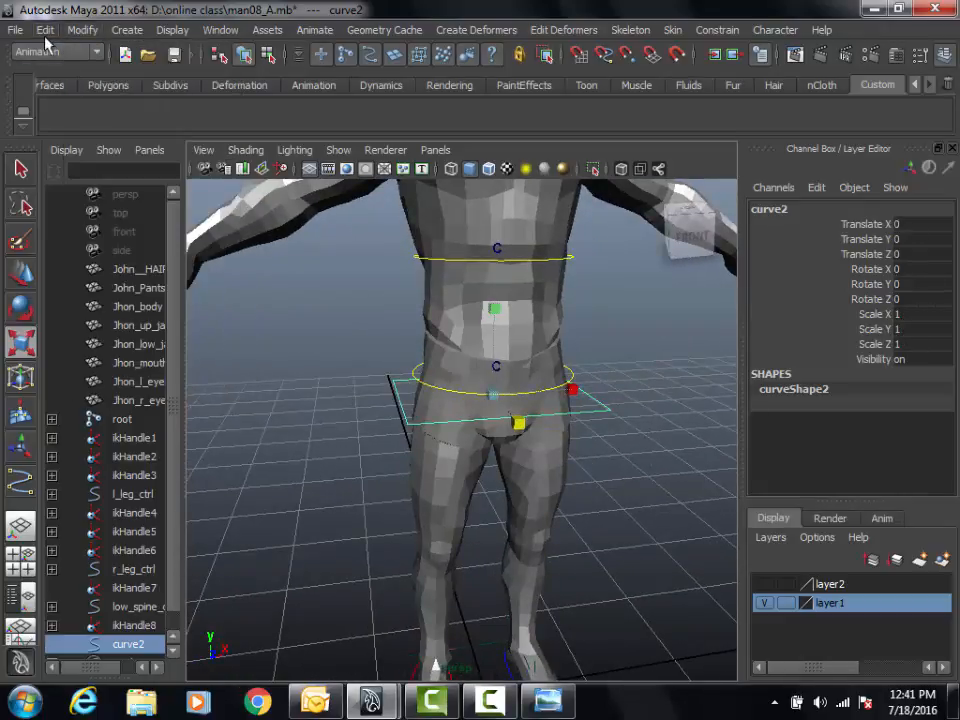
pyautogui.click(45, 29)
pyautogui.moveTo(100, 232)
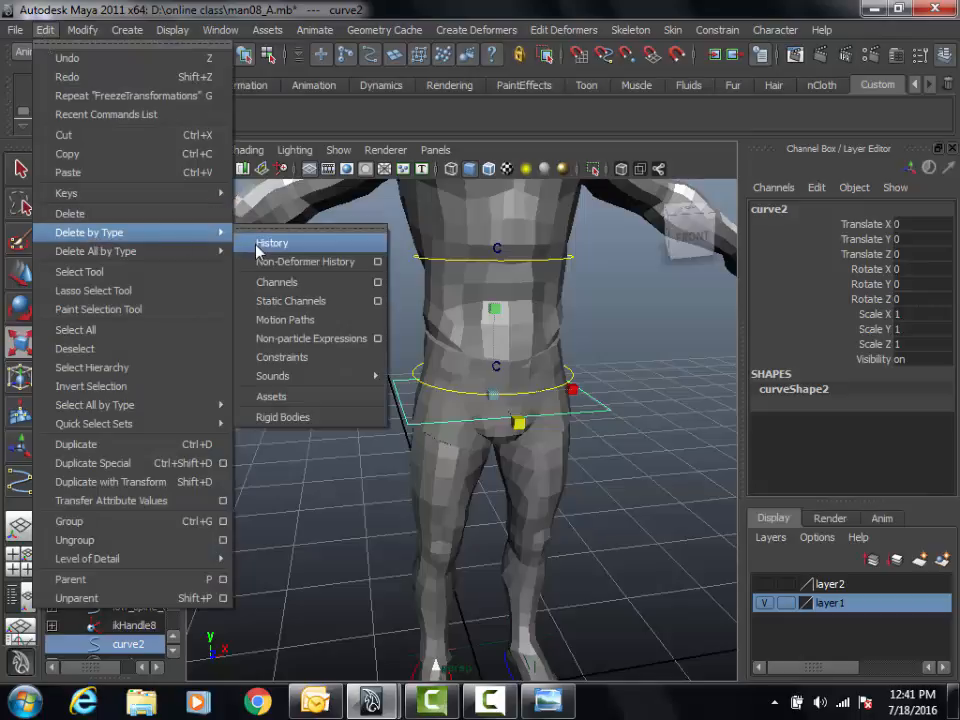
pyautogui.click(270, 243)
# Rename the square curve as root_ctrl.
pyautogui.click(811, 211)
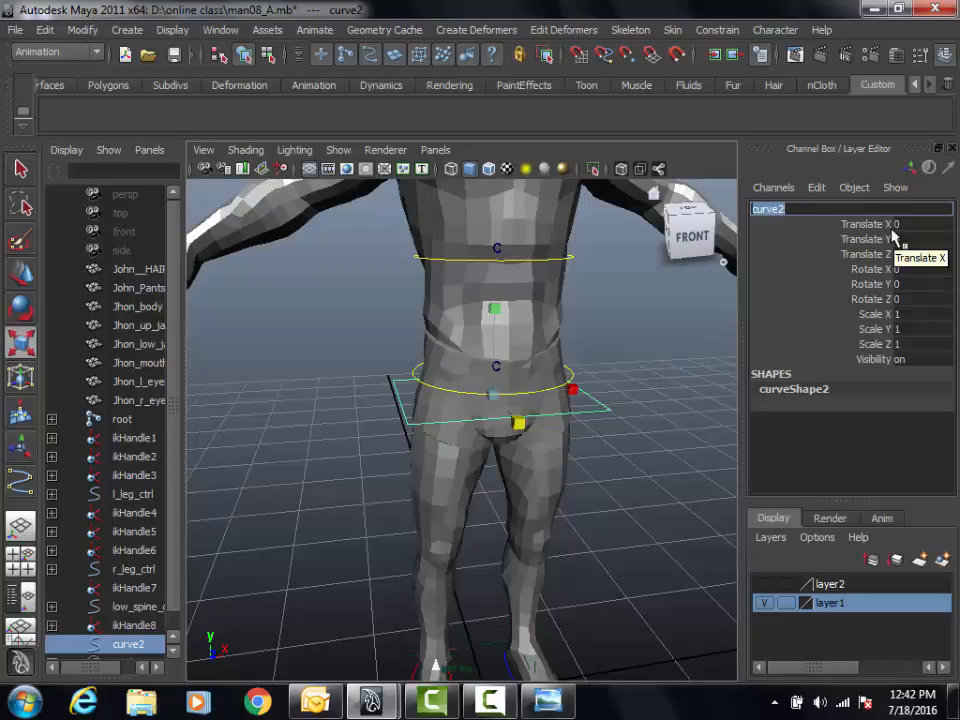
pyautogui.write('root_ctrl')
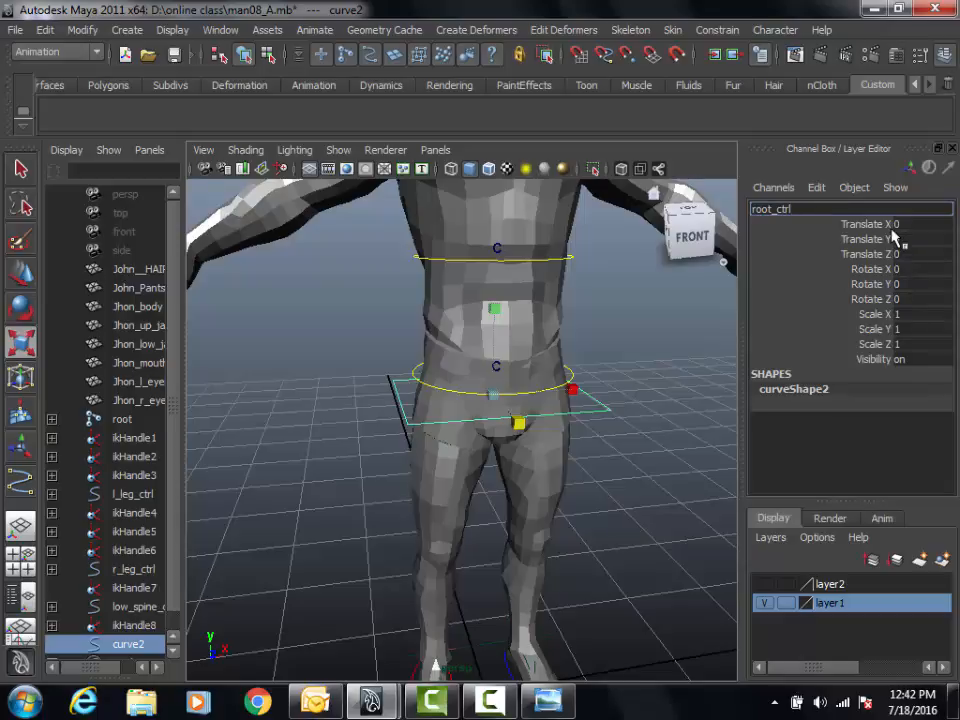
pyautogui.press('Return')
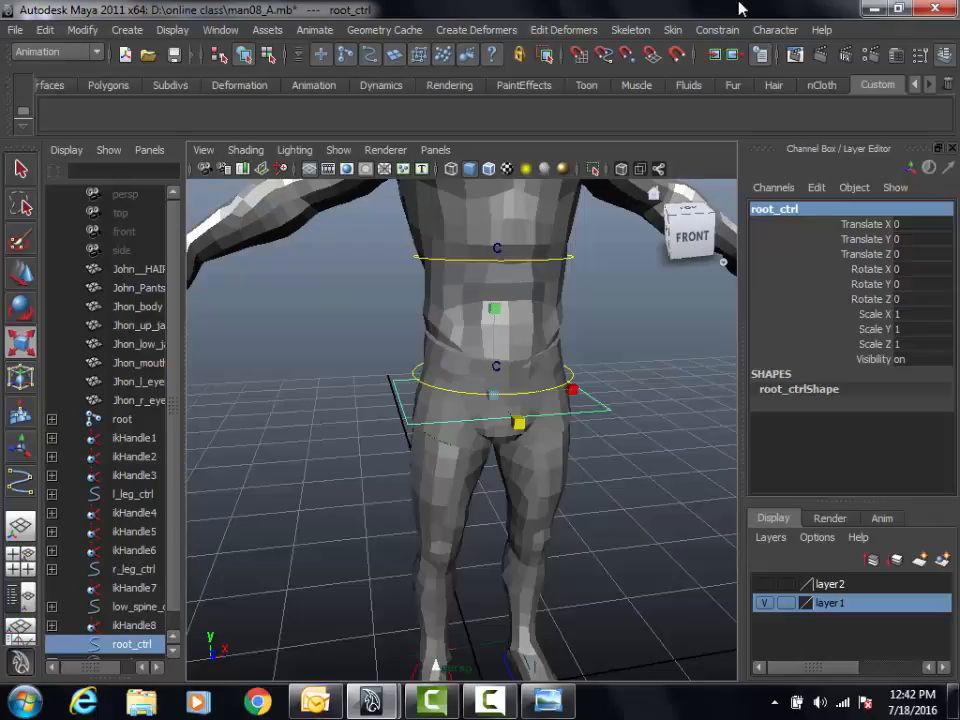
# Examine the deselected root_ctrl square around the hips from several angles.
pyautogui.keyDown('alt'); pyautogui.moveTo(596, 446); pyautogui.dragTo(662, 437, button='right'); pyautogui.keyUp('alt')
pyautogui.keyDown('alt'); pyautogui.moveTo(662, 437); pyautogui.dragTo(540, 459); pyautogui.keyUp('alt')
pyautogui.click(669, 429)
pyautogui.keyDown('alt'); pyautogui.moveTo(669, 429); pyautogui.dragTo(643, 435); pyautogui.keyUp('alt')
pyautogui.keyDown('alt'); pyautogui.moveTo(643, 435); pyautogui.dragTo(645, 414, button='right'); pyautogui.keyUp('alt')
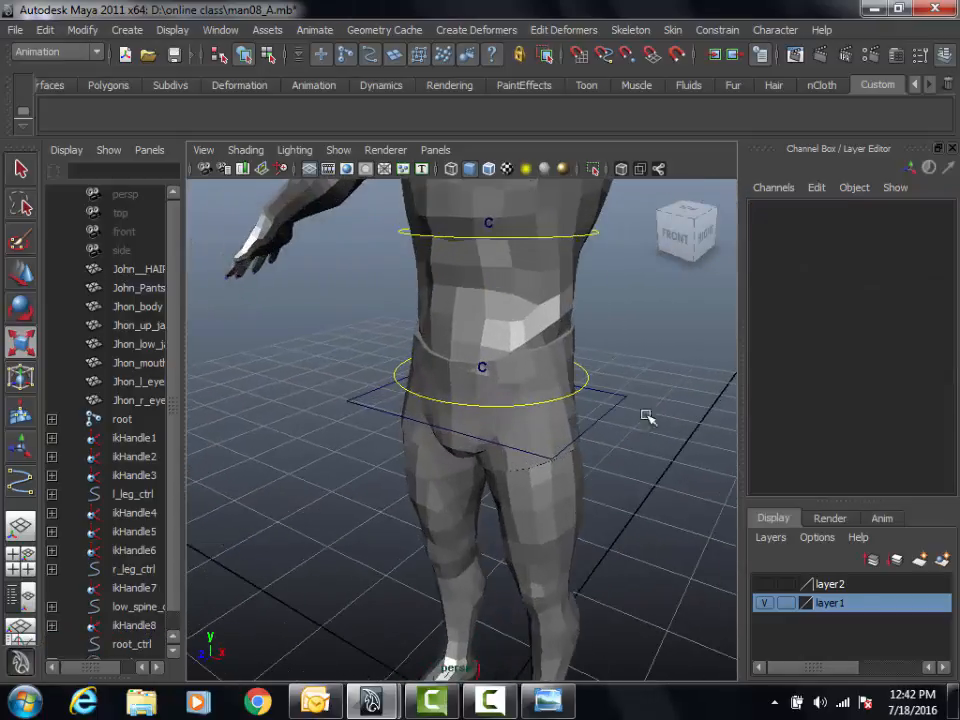
pyautogui.keyDown('alt'); pyautogui.moveTo(599, 382); pyautogui.dragTo(582, 422, button='middle'); pyautogui.keyUp('alt')
pyautogui.keyDown('alt'); pyautogui.moveTo(582, 422); pyautogui.dragTo(617, 422, button='right'); pyautogui.keyUp('alt')
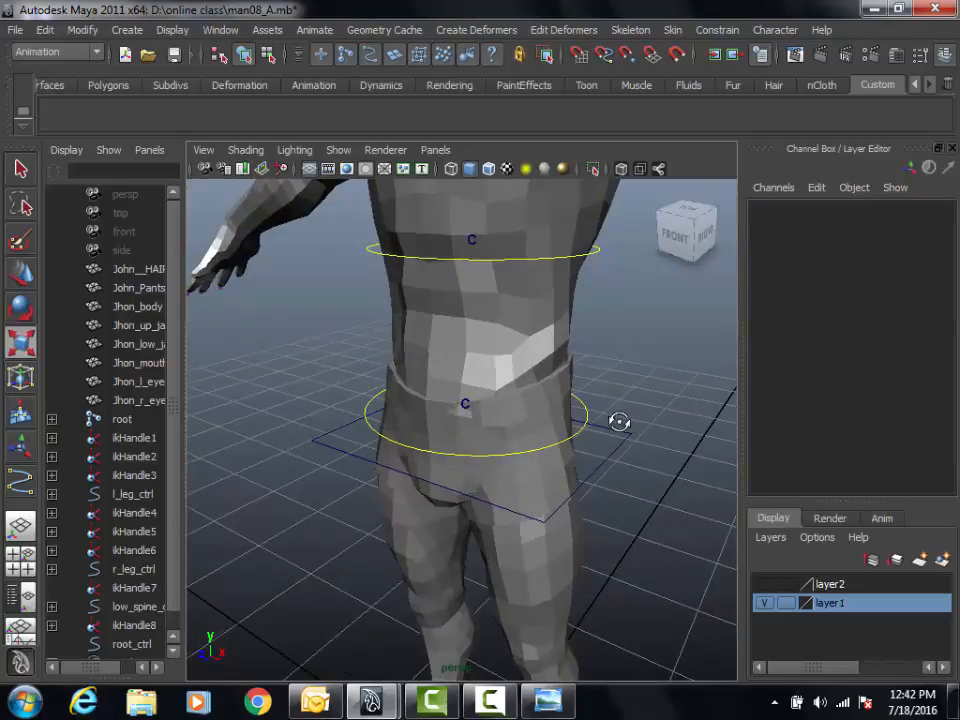
pyautogui.moveTo(617, 422)
pyautogui.keyDown('alt'); pyautogui.mouseDown()
pyautogui.moveTo(646, 454)
pyautogui.moveTo(536, 471)
pyautogui.moveTo(684, 465)
pyautogui.moveTo(639, 448)
pyautogui.moveTo(433, 456)
pyautogui.moveTo(594, 446)
pyautogui.moveTo(631, 431)
pyautogui.mouseUp(); pyautogui.keyUp('alt')
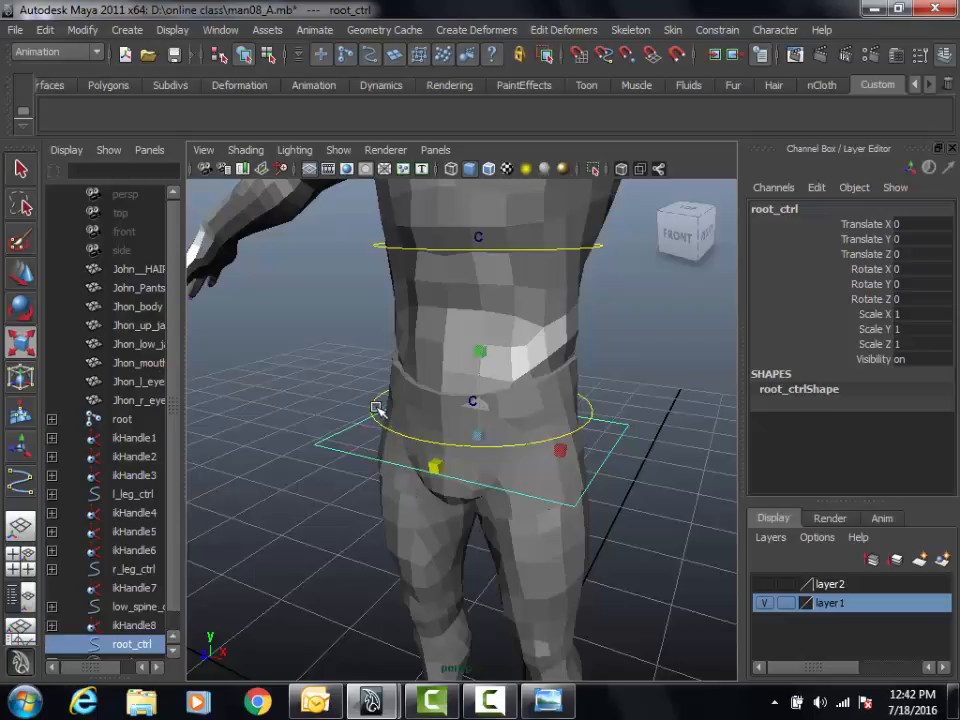
# Enable drawing overrides on root_ctrl's shape and set its override colour to light blue.
pyautogui.keyDown('alt'); pyautogui.moveTo(380, 410); pyautogui.dragTo(500, 440); pyautogui.keyUp('alt')
pyautogui.click(896, 55)
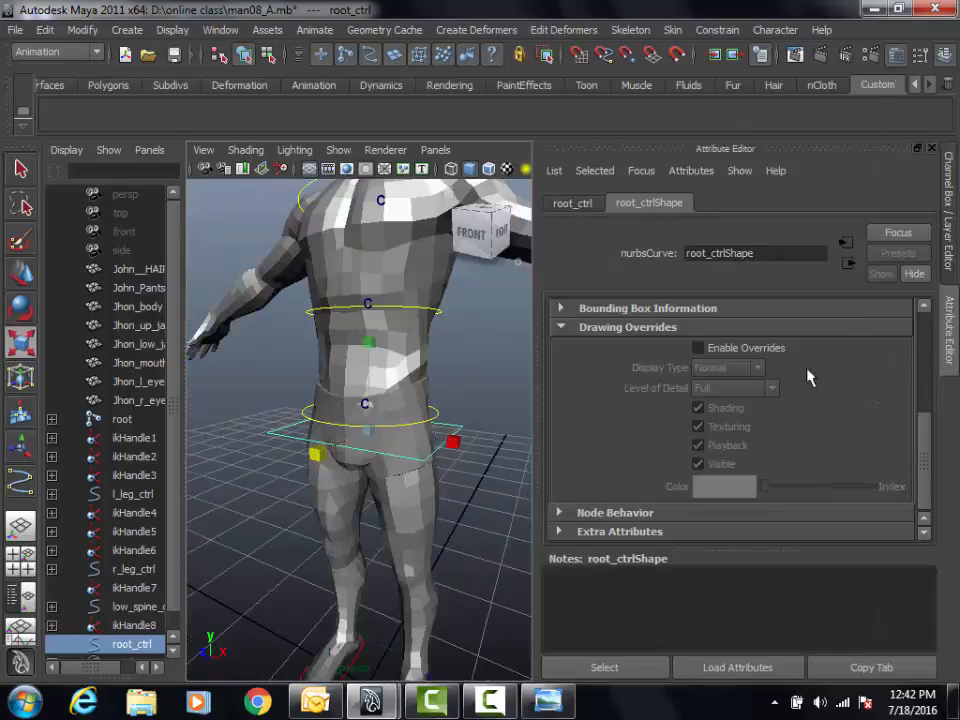
pyautogui.click(737, 350)
pyautogui.moveTo(765, 489); pyautogui.dragTo(792, 497)
pyautogui.keyDown('alt'); pyautogui.moveTo(470, 480); pyautogui.dragTo(425, 668); pyautogui.keyUp('alt')
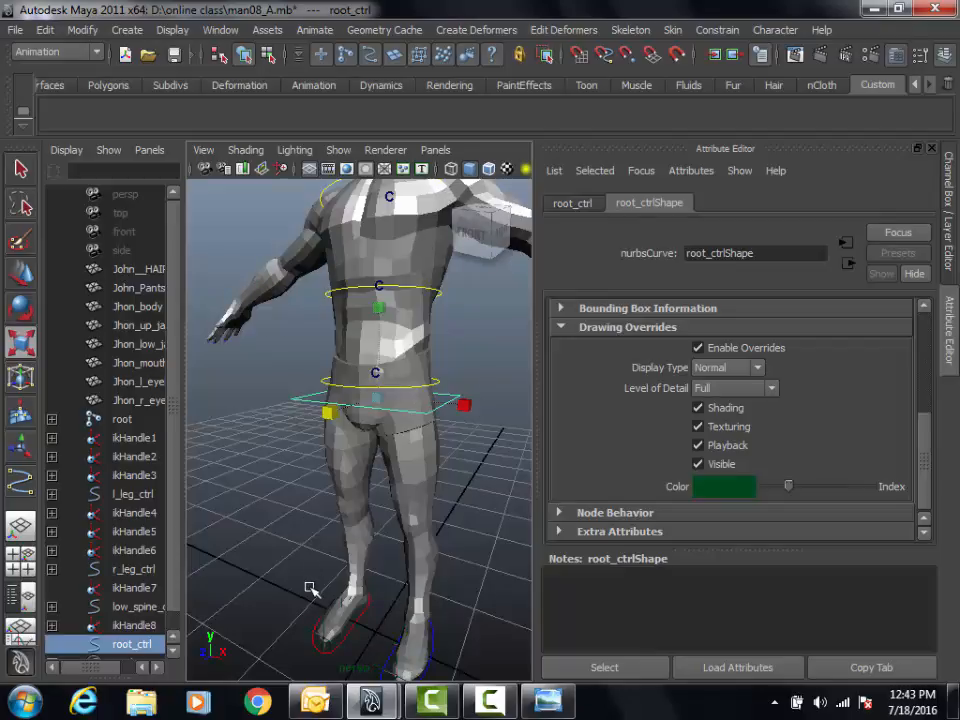
pyautogui.keyDown('alt'); pyautogui.moveTo(437, 461); pyautogui.dragTo(437, 471); pyautogui.keyUp('alt')
pyautogui.keyDown('alt'); pyautogui.moveTo(437, 471); pyautogui.dragTo(431, 493, button='middle'); pyautogui.keyUp('alt')
pyautogui.keyDown('alt'); pyautogui.moveTo(431, 493); pyautogui.dragTo(525, 468, button='right'); pyautogui.keyUp('alt')
pyautogui.moveTo(789, 487)
pyautogui.mouseDown()
pyautogui.moveTo(884, 499)
pyautogui.moveTo(810, 494)
pyautogui.moveTo(840, 492)
pyautogui.moveTo(827, 491)
pyautogui.mouseUp()
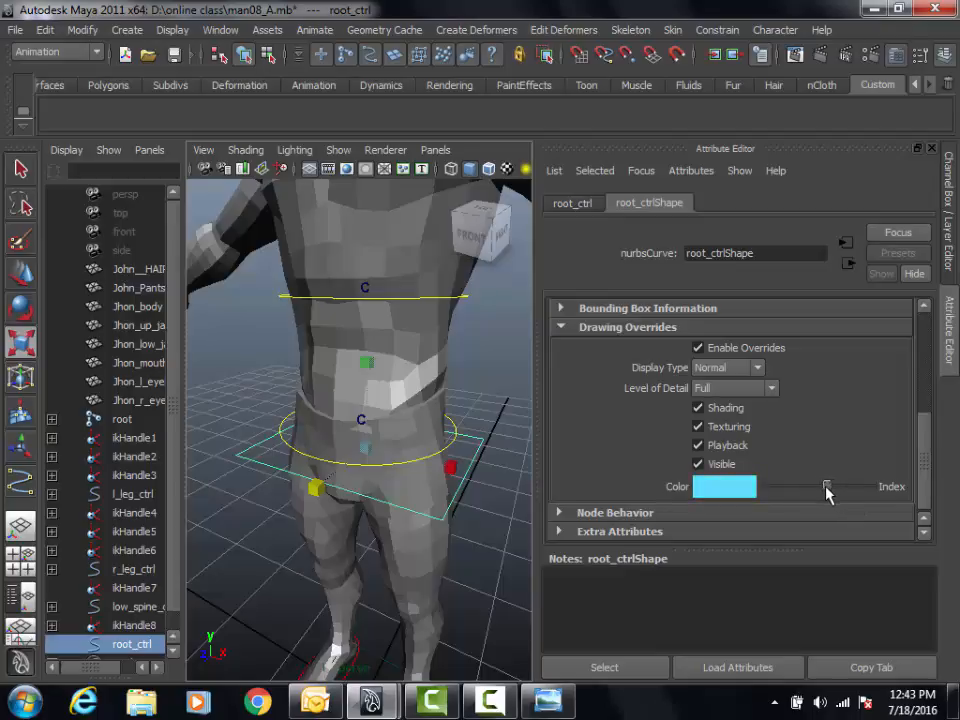
# Bring back the Channel Box, deselect root_ctrl and examine its colour against the body from near and far.
pyautogui.click(946, 160)
pyautogui.keyDown('alt'); pyautogui.moveTo(492, 392); pyautogui.dragTo(289, 434, button='right'); pyautogui.keyUp('alt')
pyautogui.click(605, 453)
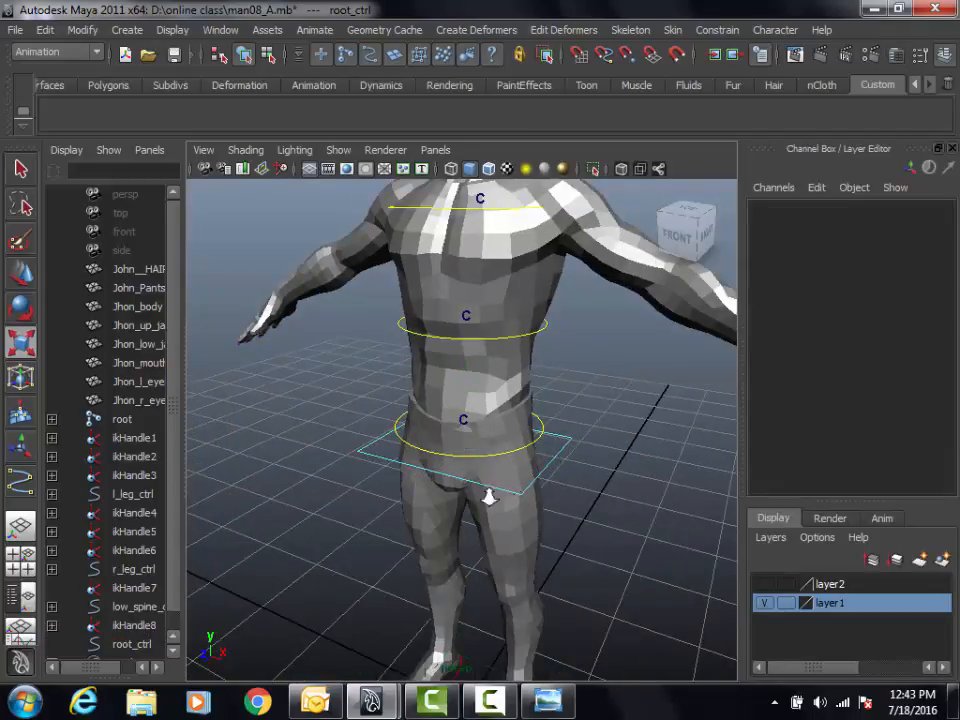
pyautogui.keyDown('alt'); pyautogui.moveTo(489, 495); pyautogui.dragTo(446, 508, button='right'); pyautogui.keyUp('alt')
pyautogui.keyDown('alt'); pyautogui.moveTo(446, 508); pyautogui.dragTo(465, 499); pyautogui.keyUp('alt')
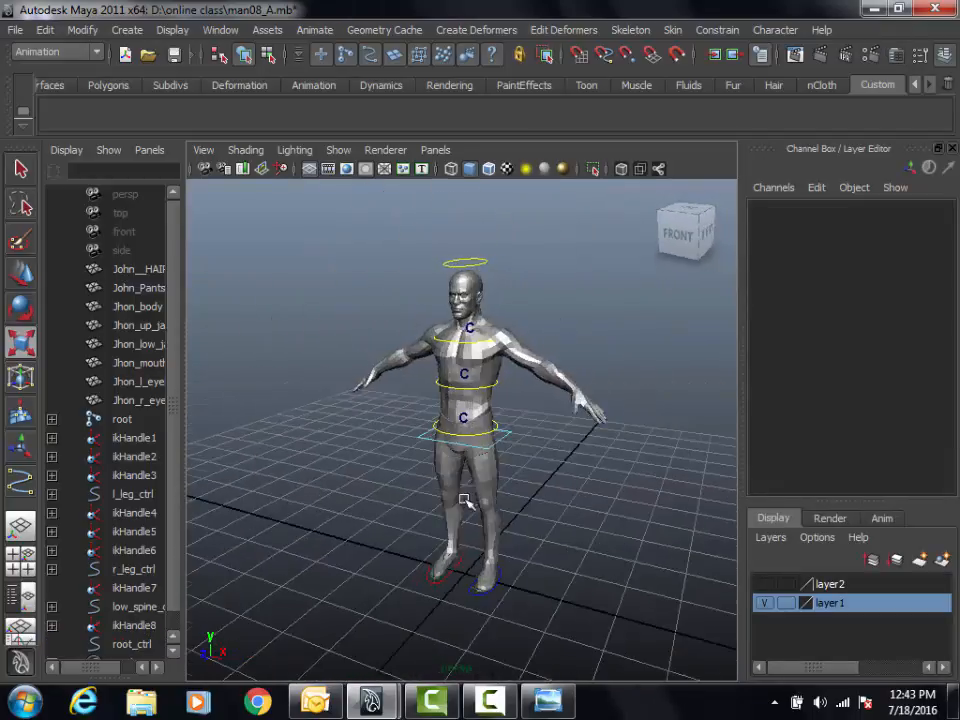
pyautogui.keyDown('alt'); pyautogui.moveTo(465, 499); pyautogui.dragTo(634, 469, button='right'); pyautogui.keyUp('alt')
pyautogui.keyDown('alt'); pyautogui.moveTo(634, 469); pyautogui.dragTo(591, 431); pyautogui.keyUp('alt')
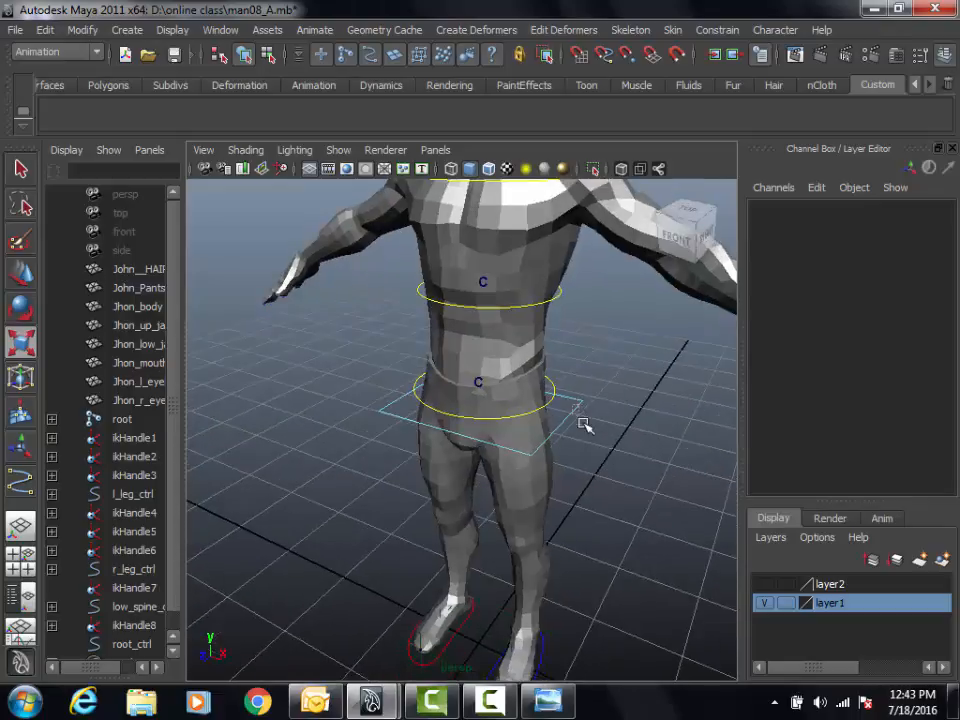
# Try magenta as root_ctrl's override colour and set it back to light blue.
pyautogui.click(583, 424)
pyautogui.hotkey('ctrl', 'a')
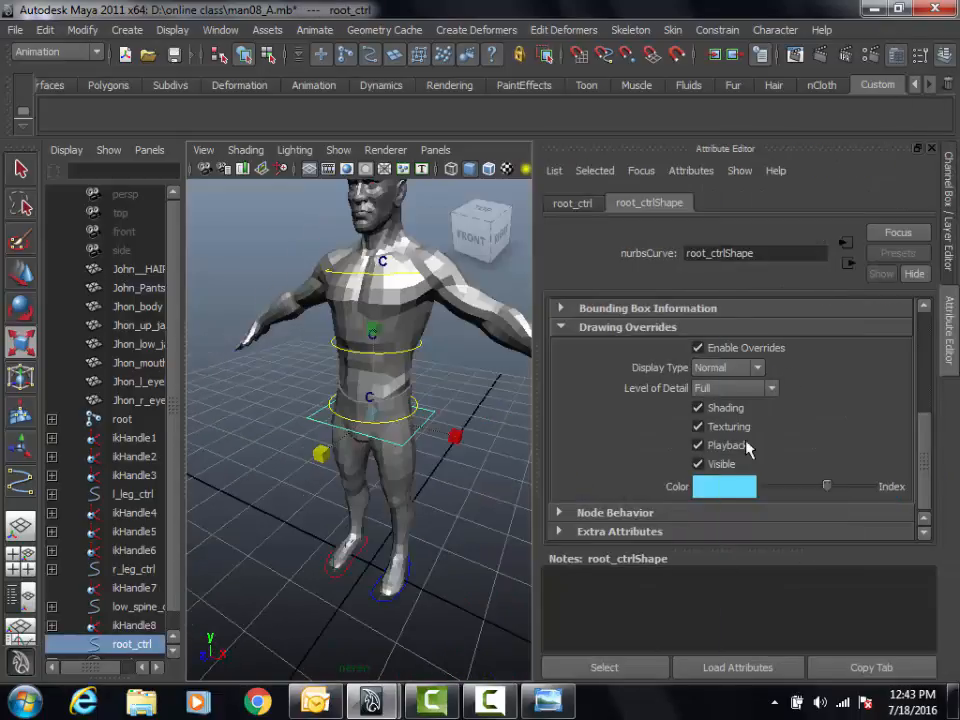
pyautogui.moveTo(828, 490)
pyautogui.mouseDown()
pyautogui.moveTo(789, 498)
pyautogui.moveTo(798, 498)
pyautogui.mouseUp()
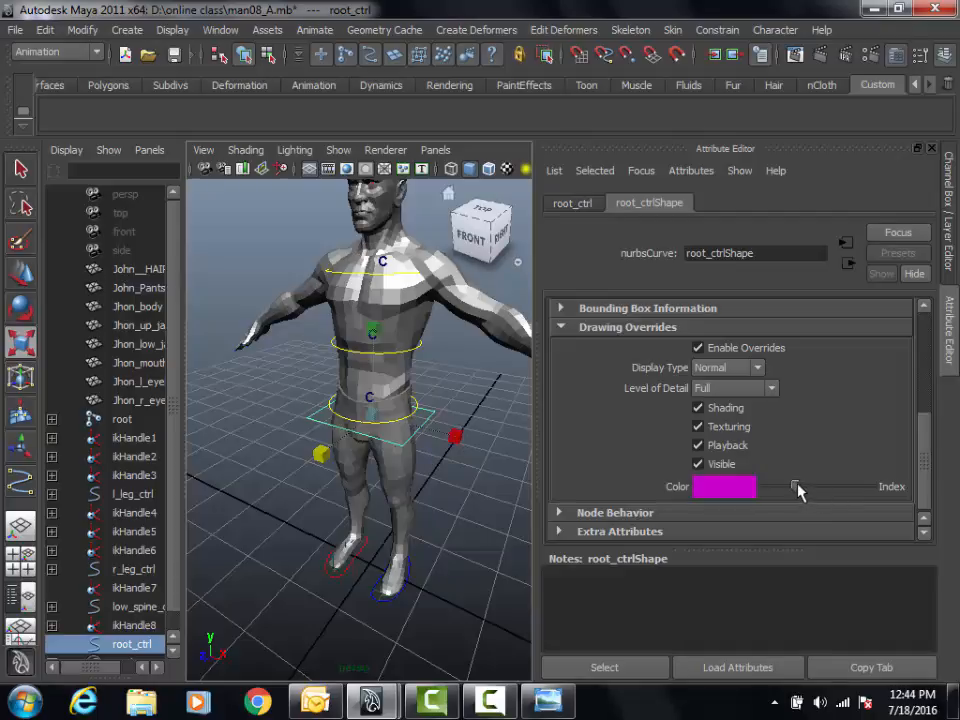
pyautogui.moveTo(797, 488); pyautogui.dragTo(827, 490)
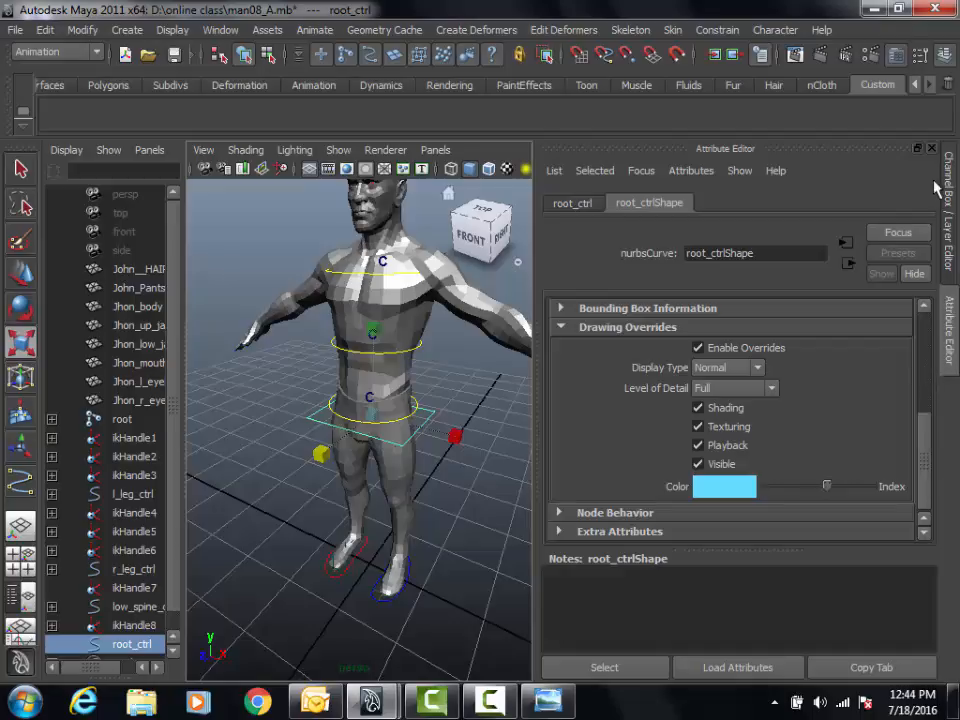
# Close root_ctrl's attributes, deselect the curve and hide layer1 to expose the skeleton at the hips.
pyautogui.click(931, 149)
pyautogui.moveTo(538, 402); pyautogui.dragTo(740, 404)
pyautogui.scroll(-3, 568, 456)
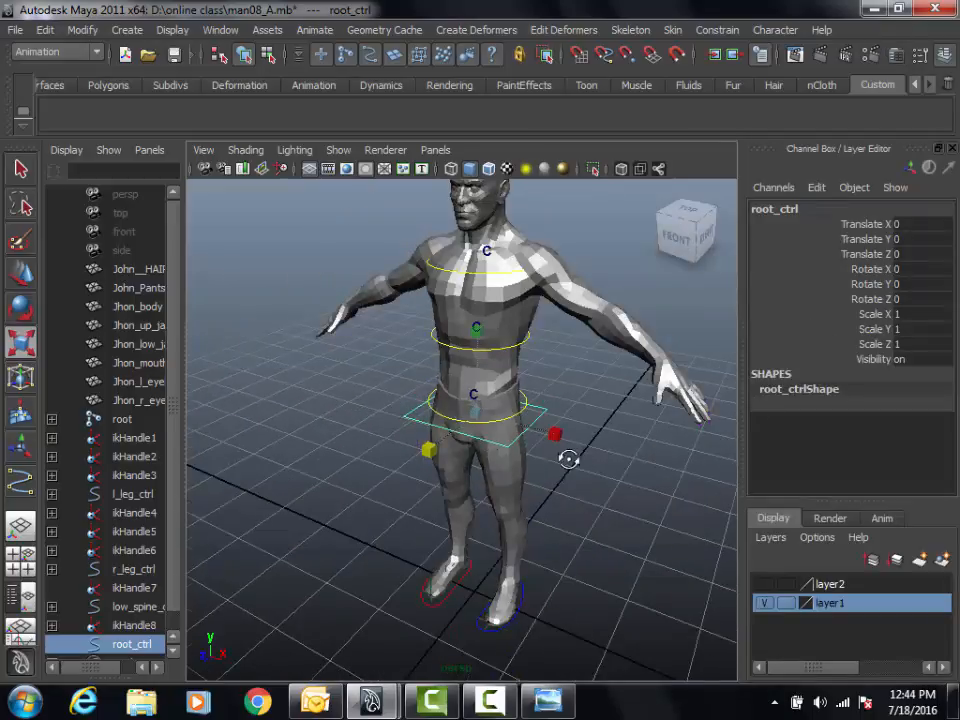
pyautogui.click(540, 499)
pyautogui.scroll(6, 714, 468)
pyautogui.scroll(-3, 714, 468)
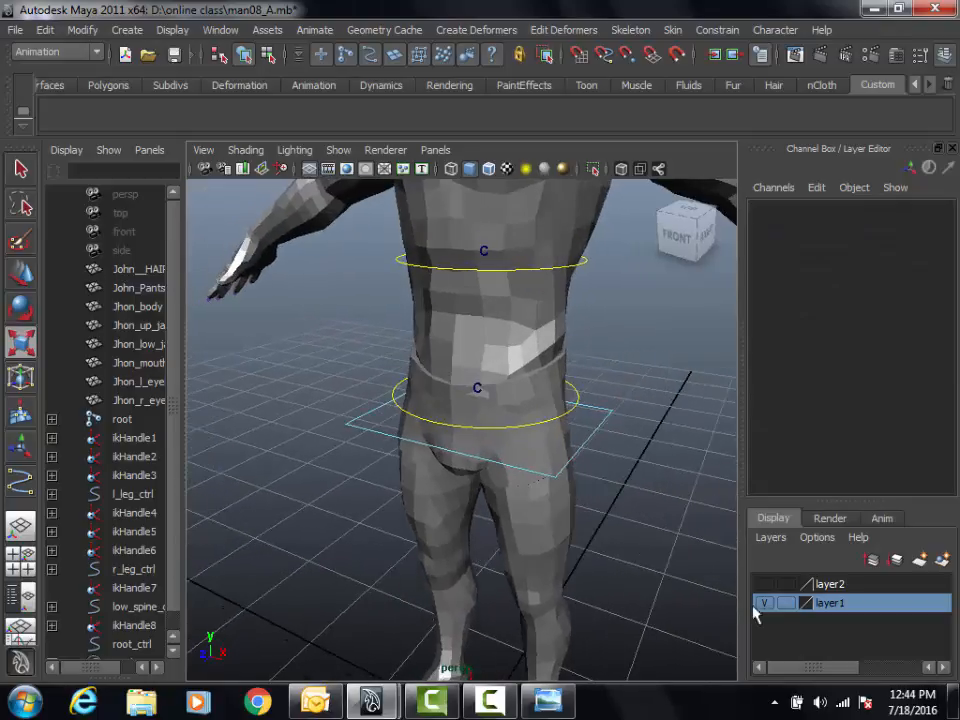
pyautogui.click(764, 603)
pyautogui.scroll(1, 640, 524)
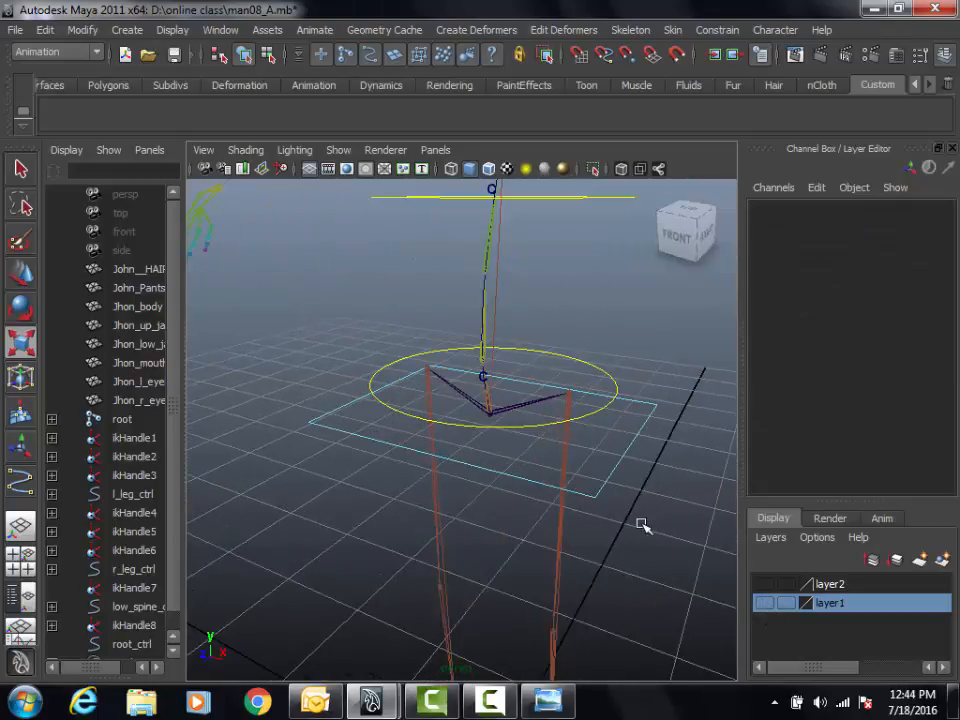
# Parent-constrain the root joint to root_ctrl with Maintain offset enabled, all translate and rotate axes and weight 1.
pyautogui.press('w')
pyautogui.click(622, 436)
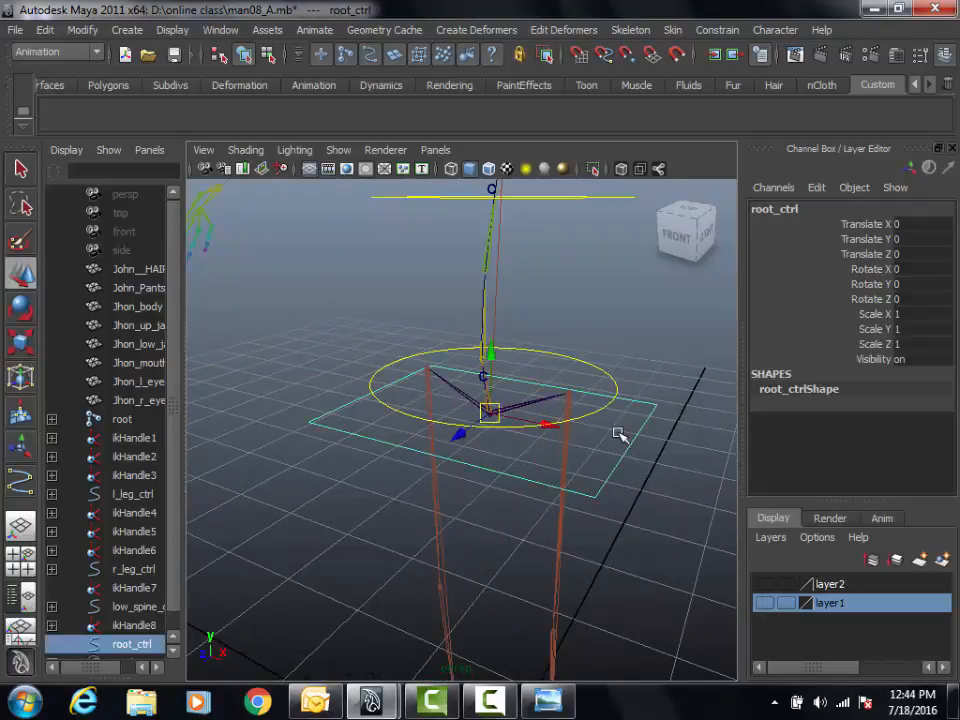
pyautogui.scroll(-2, 630, 465)
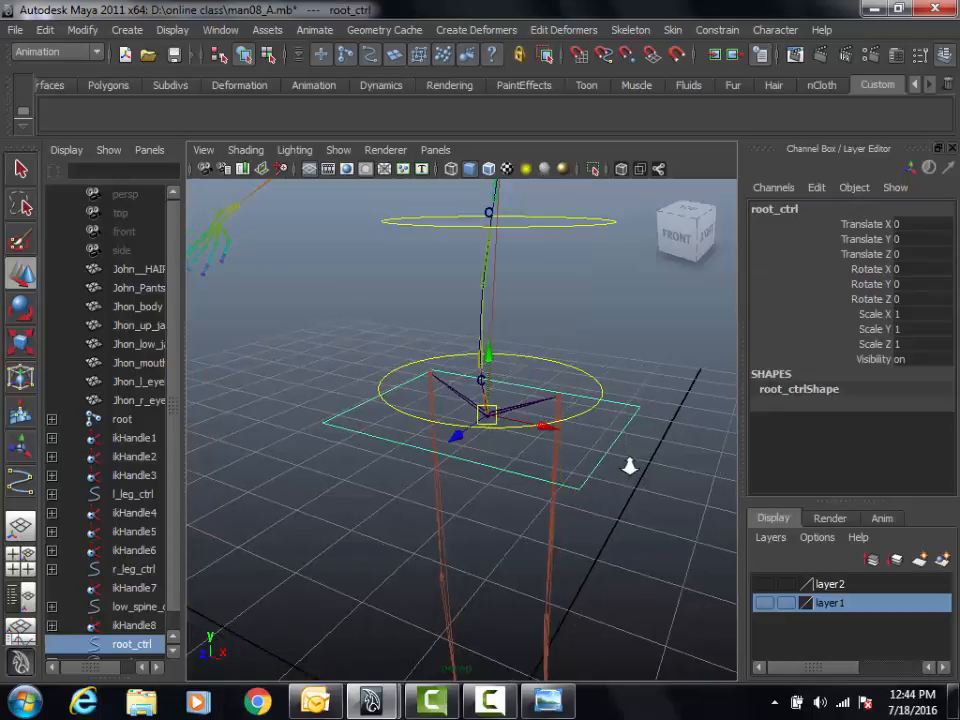
pyautogui.moveTo(182, 482); pyautogui.dragTo(306, 515)
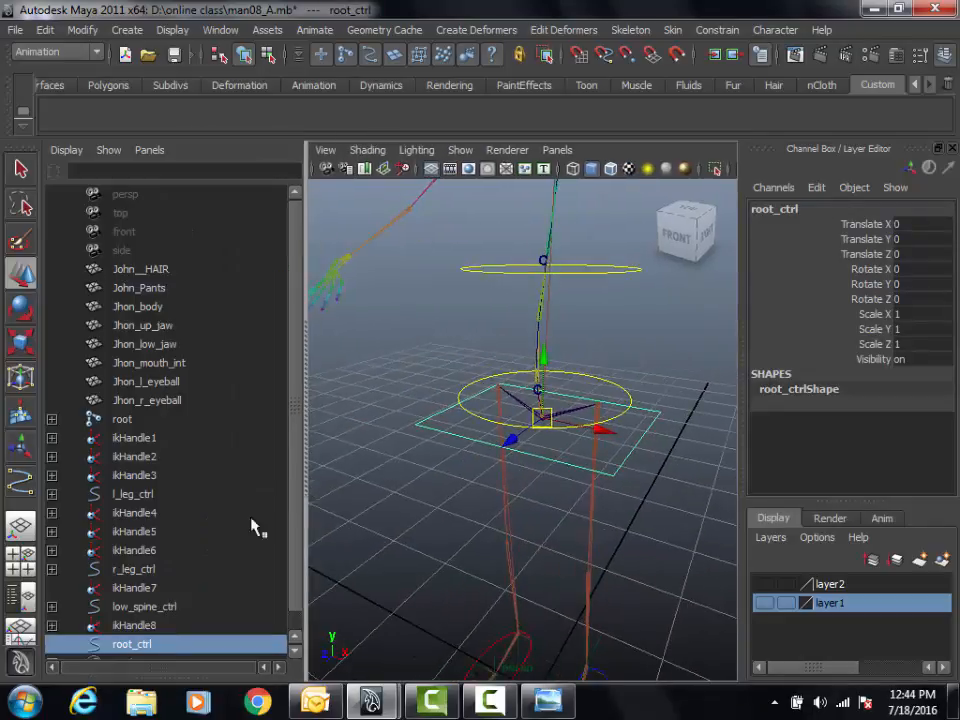
pyautogui.click(132, 421)
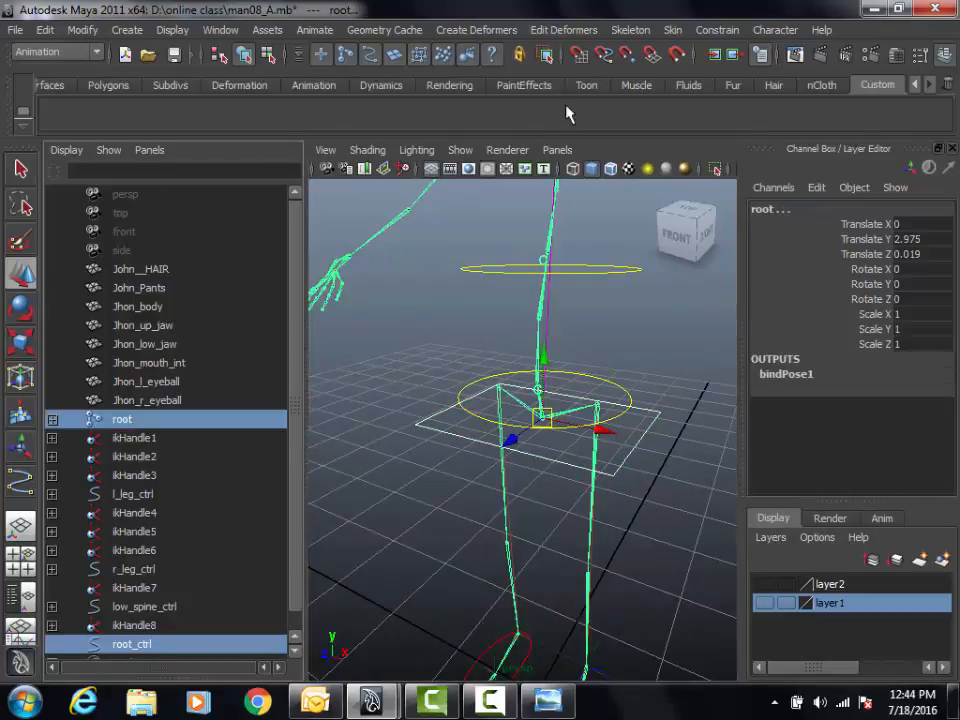
pyautogui.click(703, 32)
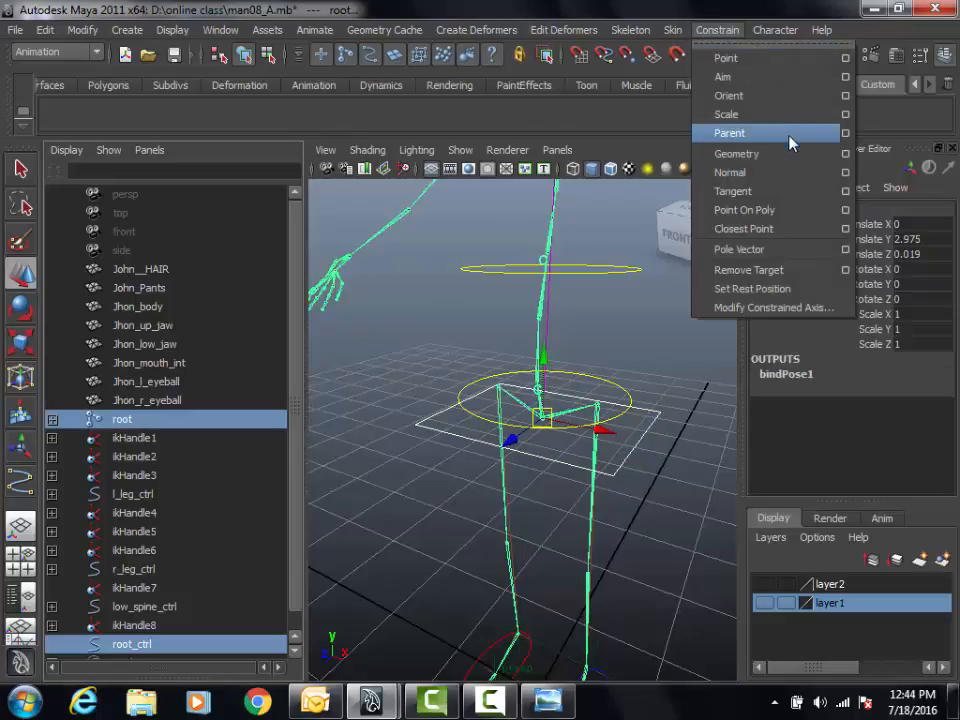
pyautogui.click(842, 134)
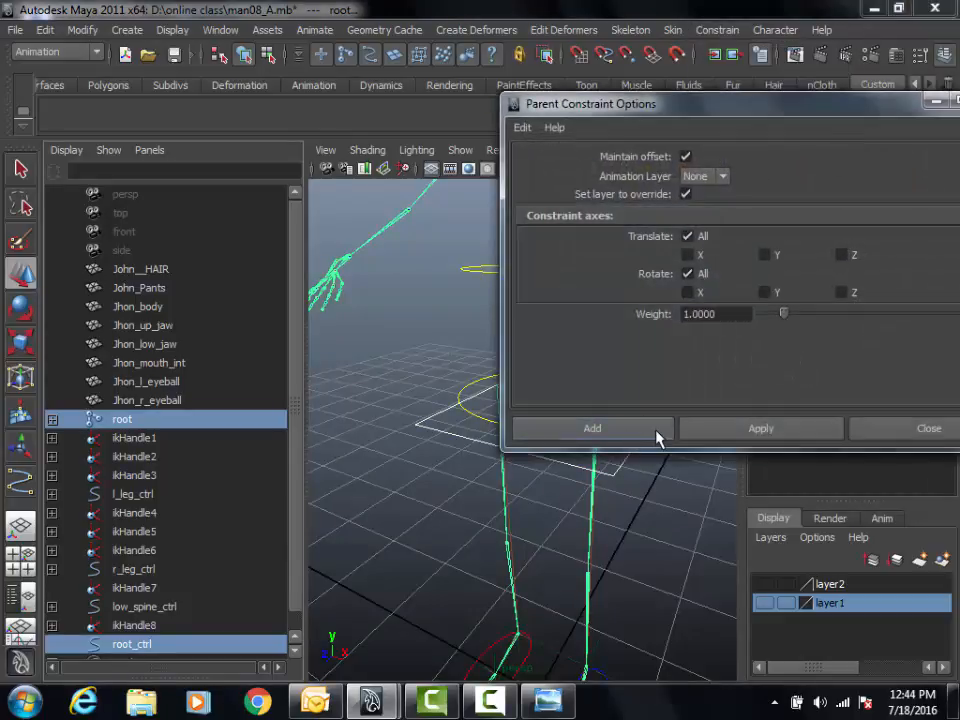
pyautogui.click(658, 436)
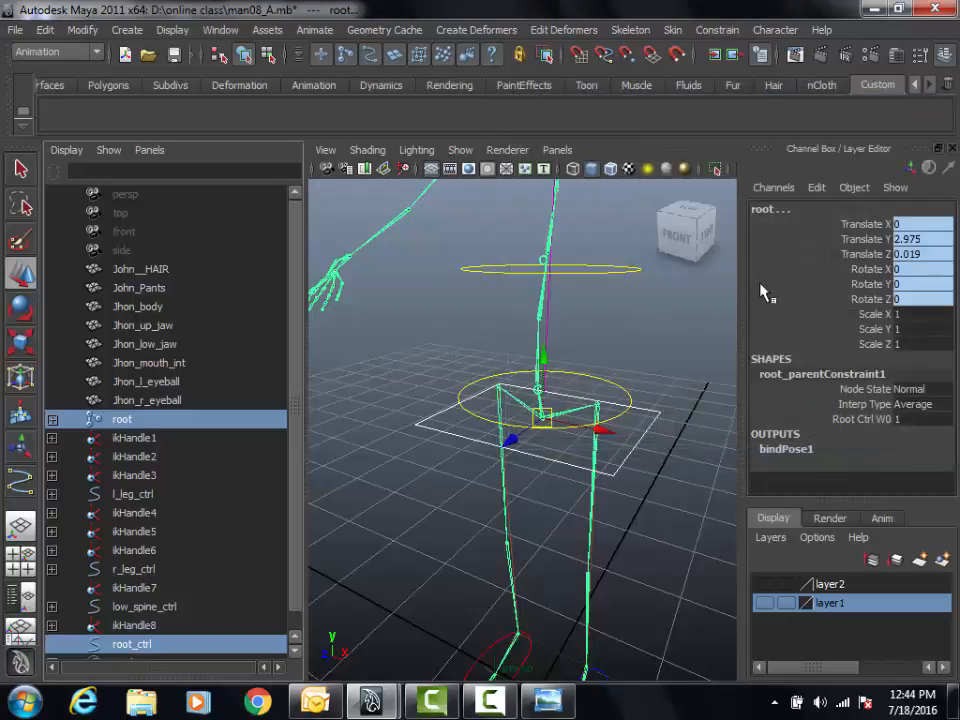
# Test the root constraint by moving root_ctrl down and sideways, undo the move and show layer1 again.
pyautogui.click(649, 457)
pyautogui.keyDown('alt'); pyautogui.moveTo(668, 391); pyautogui.dragTo(591, 379); pyautogui.keyUp('alt')
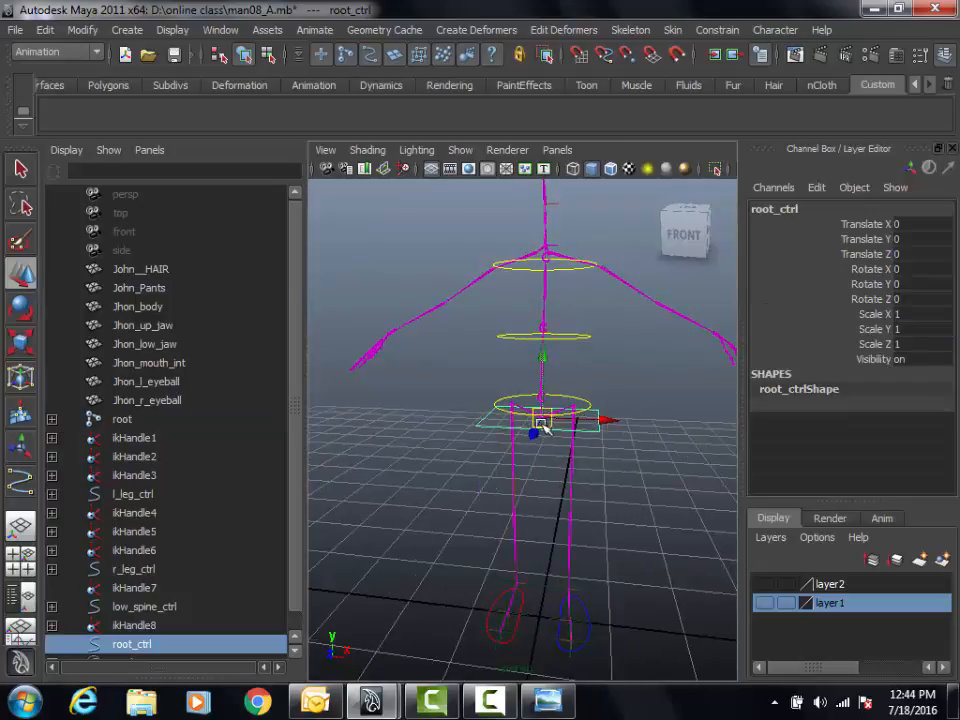
pyautogui.moveTo(542, 420); pyautogui.dragTo(597, 482)
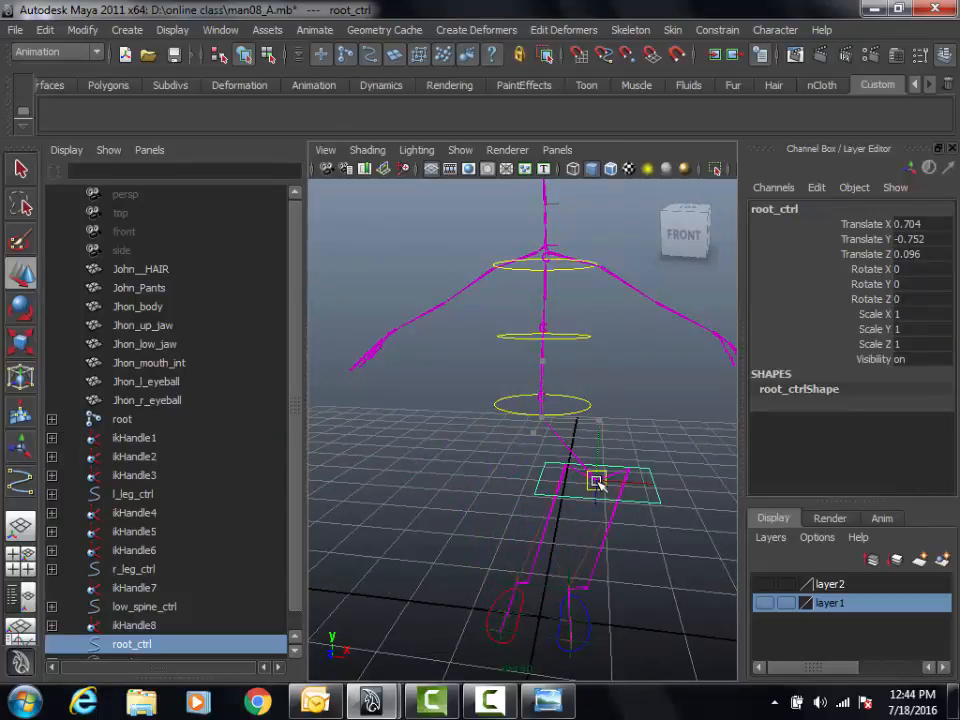
pyautogui.hotkey('ctrl', 'z')
pyautogui.click(764, 603)
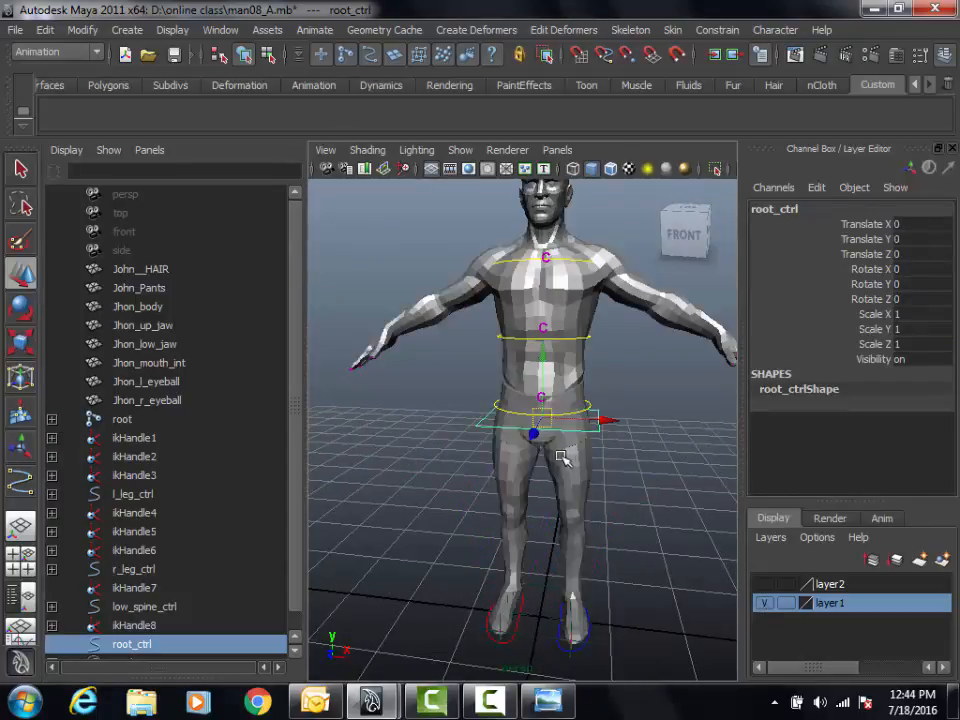
# Move root_ctrl to about X 0.558, Y -0.951, Z 0.121, examine how the body mesh deforms, and undo the move.
pyautogui.moveTo(562, 457)
pyautogui.keyDown('alt'); pyautogui.mouseDown(button='right')
pyautogui.moveTo(632, 418)
pyautogui.moveTo(553, 446)
pyautogui.mouseUp(button='right'); pyautogui.keyUp('alt')
pyautogui.moveTo(553, 446)
pyautogui.keyDown('alt'); pyautogui.mouseDown()
pyautogui.moveTo(489, 452)
pyautogui.moveTo(552, 441)
pyautogui.mouseUp(); pyautogui.keyUp('alt')
pyautogui.keyDown('alt'); pyautogui.moveTo(516, 435); pyautogui.dragTo(562, 420); pyautogui.keyUp('alt')
pyautogui.click(620, 410)
pyautogui.click(620, 410)
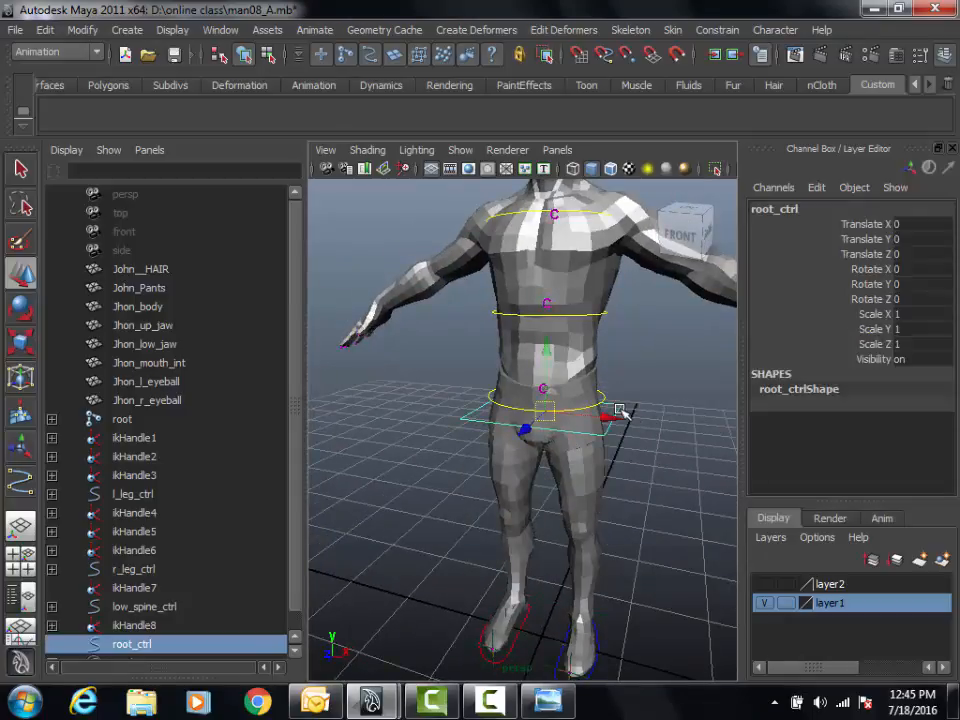
pyautogui.keyDown('alt'); pyautogui.moveTo(621, 409); pyautogui.dragTo(570, 500); pyautogui.keyUp('alt')
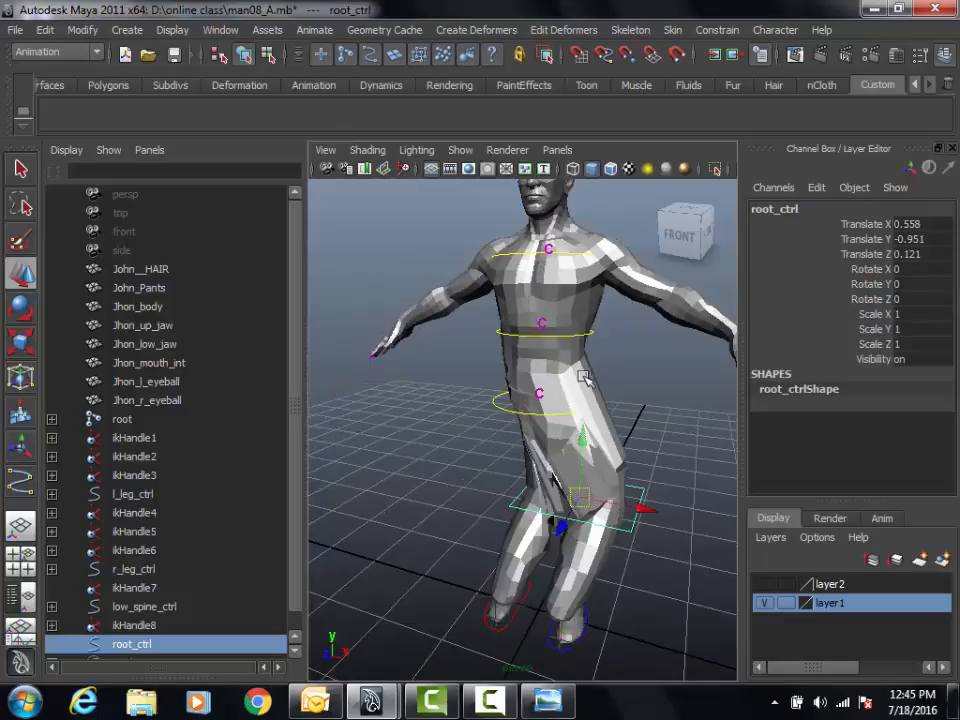
pyautogui.scroll(-1, 570, 373)
pyautogui.keyDown('alt'); pyautogui.moveTo(571, 372); pyautogui.dragTo(544, 388); pyautogui.keyUp('alt')
pyautogui.moveTo(558, 444)
pyautogui.keyDown('alt'); pyautogui.mouseDown()
pyautogui.moveTo(643, 429)
pyautogui.moveTo(546, 446)
pyautogui.mouseUp(); pyautogui.keyUp('alt')
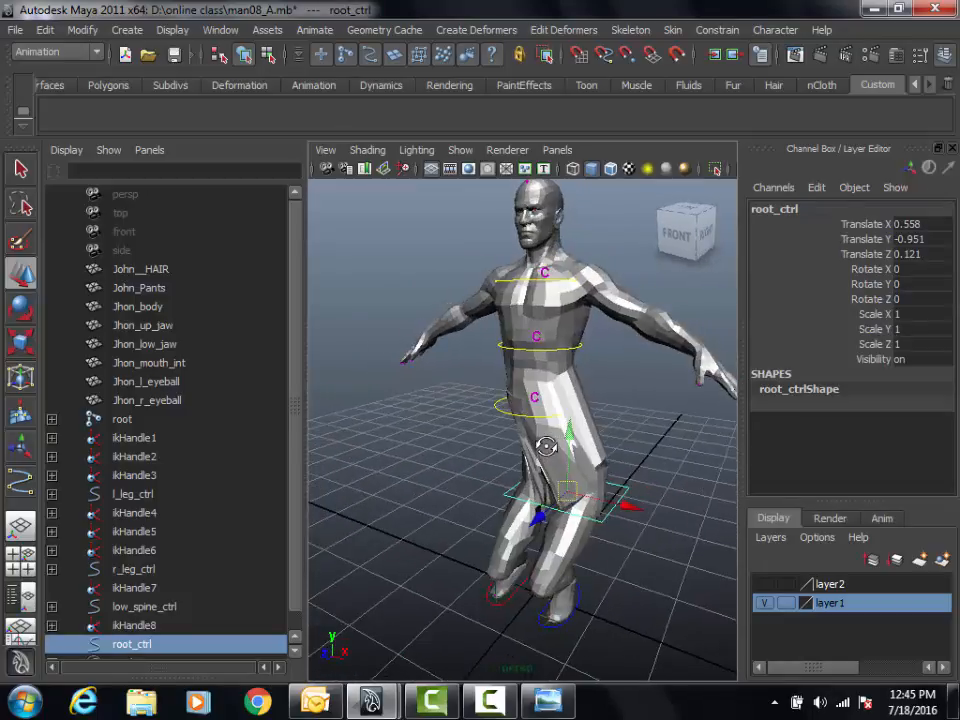
pyautogui.scroll(3, 590, 450)
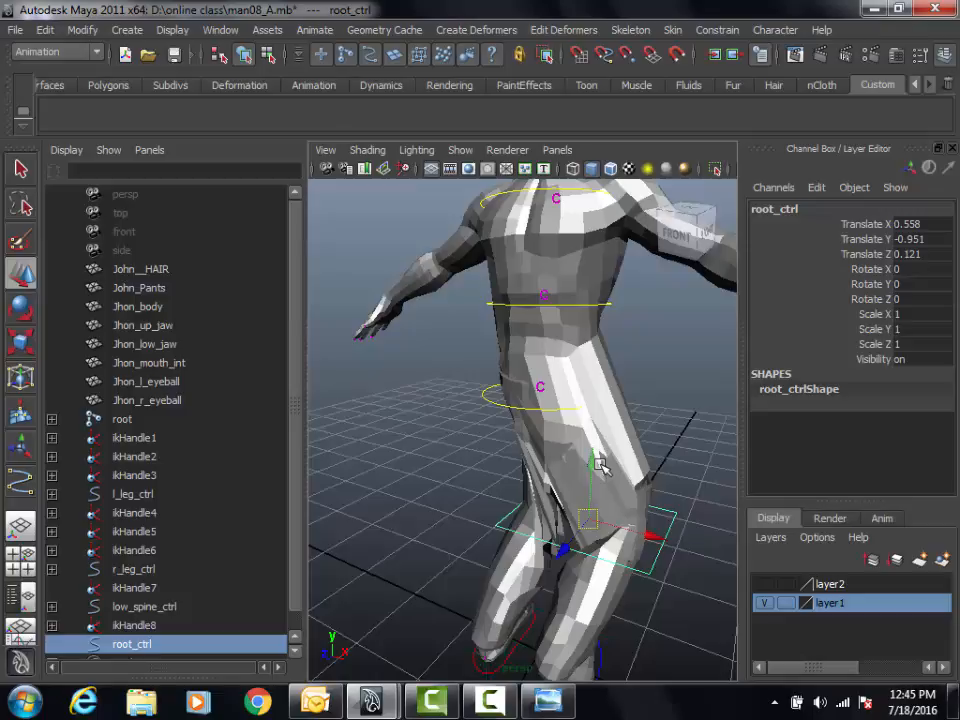
pyautogui.hotkey('ctrl', 'z')
# Parent low_spine_ctrl under root_ctrl.
pyautogui.keyDown('alt'); pyautogui.moveTo(529, 457); pyautogui.dragTo(716, 430, button='right'); pyautogui.keyUp('alt')
pyautogui.click(438, 350)
pyautogui.keyDown('alt'); pyautogui.moveTo(561, 339); pyautogui.dragTo(519, 399); pyautogui.keyUp('alt')
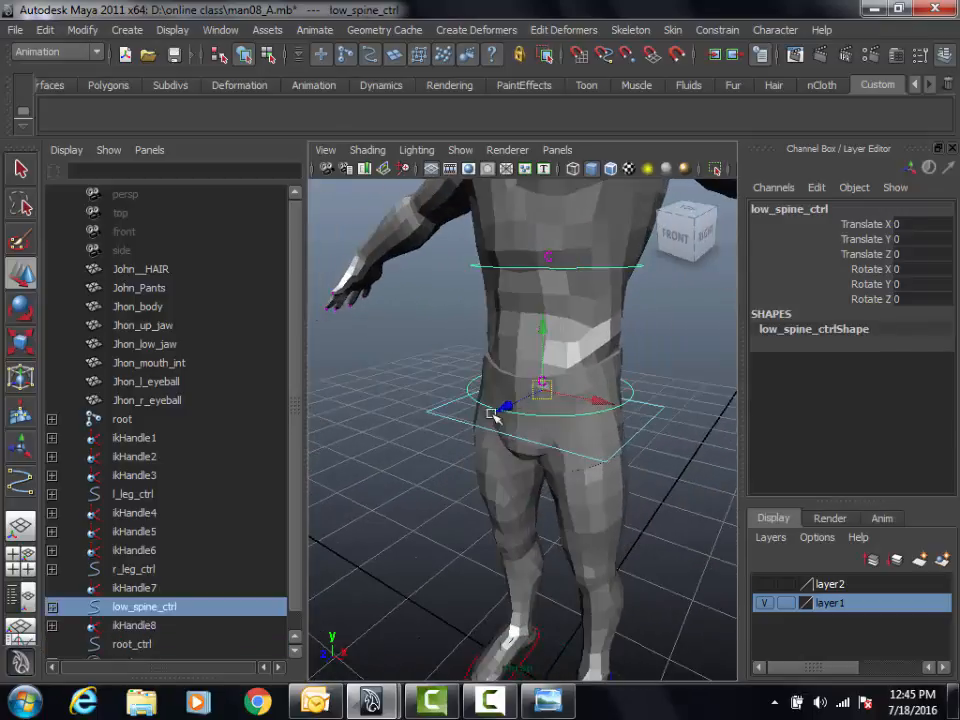
pyautogui.keyDown('shift'); pyautogui.click(430, 425); pyautogui.keyUp('shift')
pyautogui.press('p')
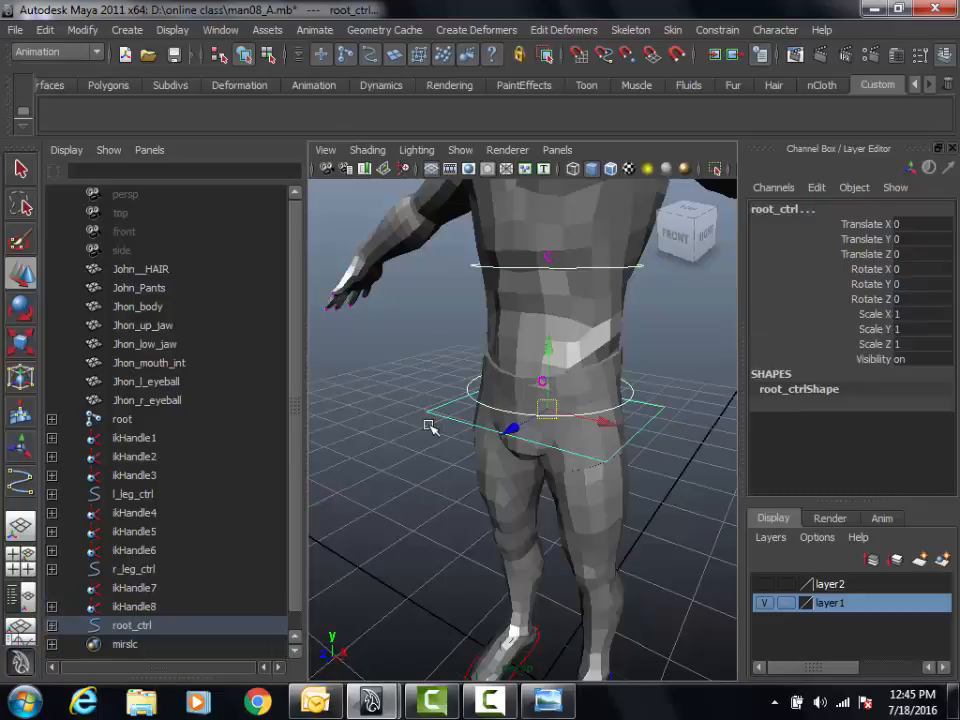
# Select root_ctrl, move it downward to test how the body and spine controls follow, and undo the move.
pyautogui.press('Up')
pyautogui.scroll(-4, 505, 453)
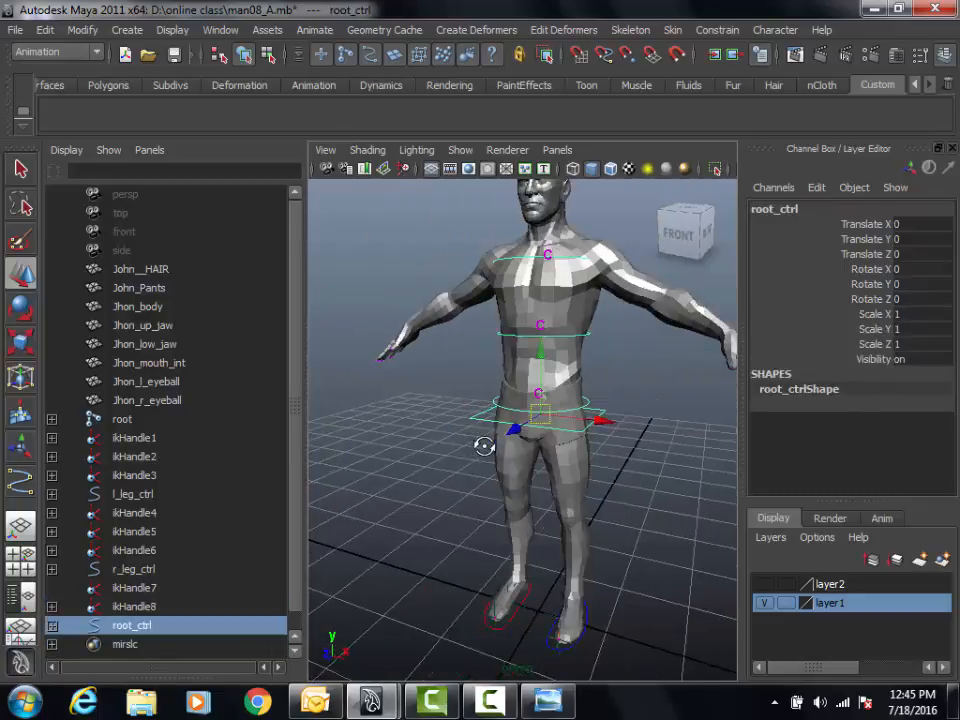
pyautogui.moveTo(542, 410); pyautogui.dragTo(515, 503)
pyautogui.keyDown('alt'); pyautogui.moveTo(515, 503); pyautogui.dragTo(455, 430); pyautogui.keyUp('alt')
pyautogui.hotkey('ctrl', 'z')
pyautogui.scroll(-3, 500, 440)
pyautogui.keyDown('alt'); pyautogui.moveTo(532, 451); pyautogui.dragTo(533, 480, button='middle'); pyautogui.keyUp('alt')
# Rotate root_ctrl about -38.8 degrees in Z to test the upper body, undo the rotation and deselect it.
pyautogui.press('e')
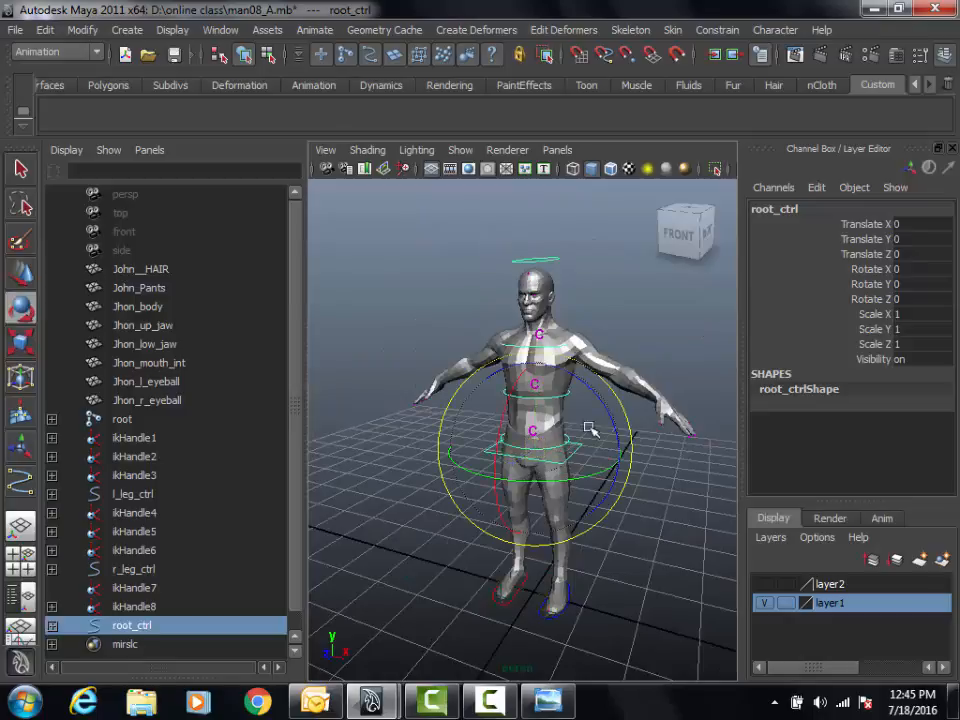
pyautogui.moveTo(604, 416); pyautogui.dragTo(633, 478)
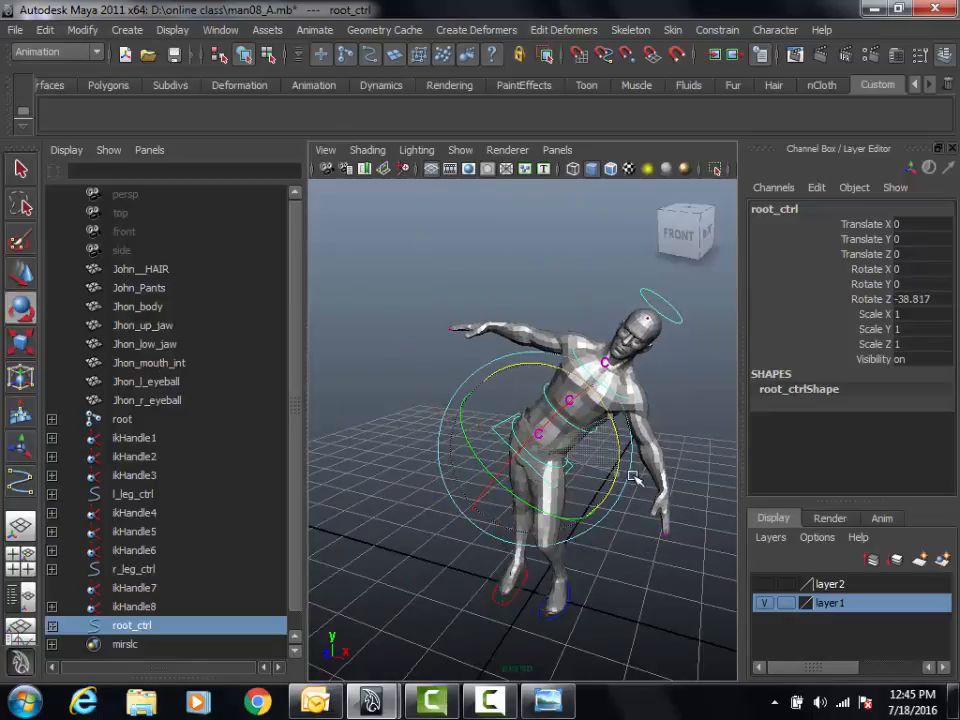
pyautogui.hotkey('ctrl', 'z')
pyautogui.scroll(4, 615, 448)
pyautogui.keyDown('alt'); pyautogui.moveTo(590, 442); pyautogui.dragTo(561, 495, button='middle'); pyautogui.keyUp('alt')
pyautogui.keyDown('alt'); pyautogui.moveTo(561, 495); pyautogui.dragTo(538, 494); pyautogui.keyUp('alt')
pyautogui.scroll(-2, 538, 494)
pyautogui.keyDown('alt'); pyautogui.moveTo(538, 494); pyautogui.dragTo(548, 469, button='middle'); pyautogui.keyUp('alt')
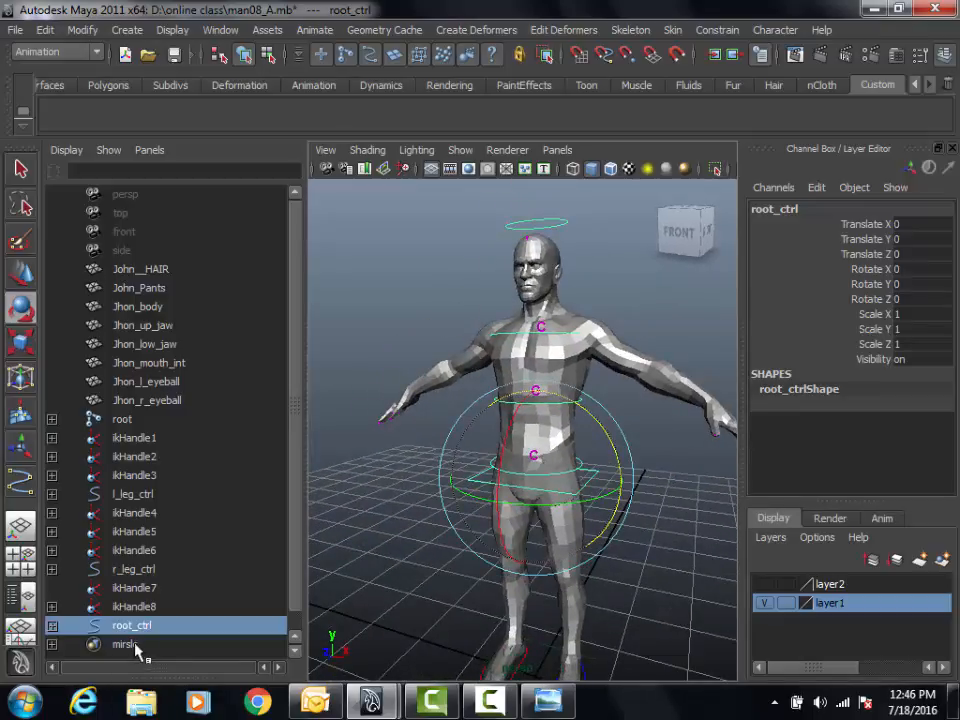
pyautogui.keyDown('alt'); pyautogui.moveTo(553, 520); pyautogui.dragTo(541, 517); pyautogui.keyUp('alt')
pyautogui.click(652, 522)
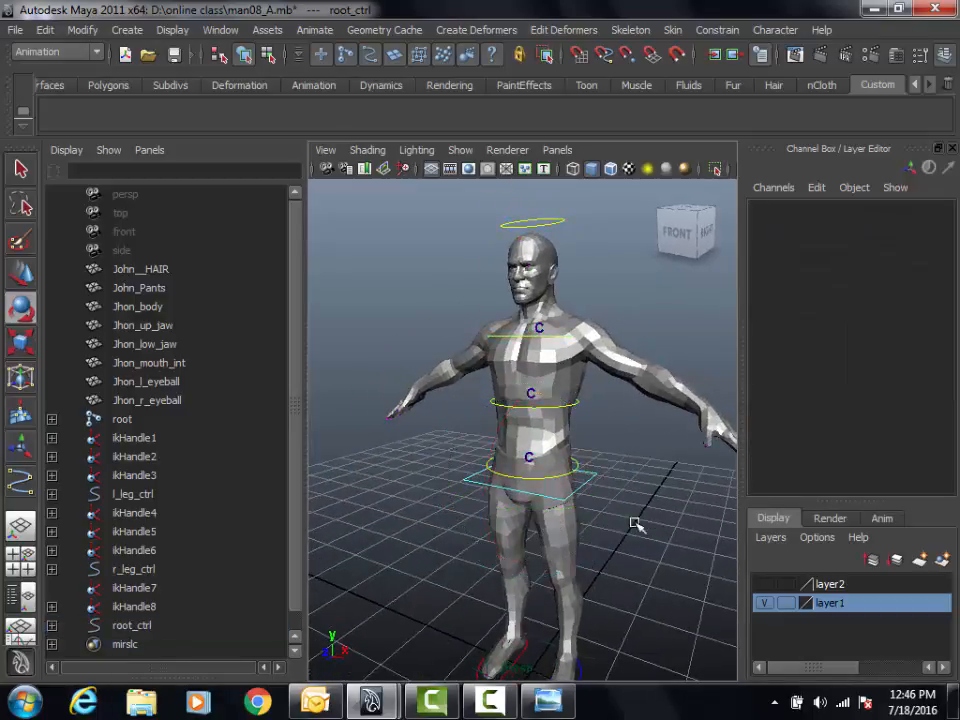
# Lock and hide root_ctrl's Scale X, Y, Z and Visibility channels.
pyautogui.click(595, 481)
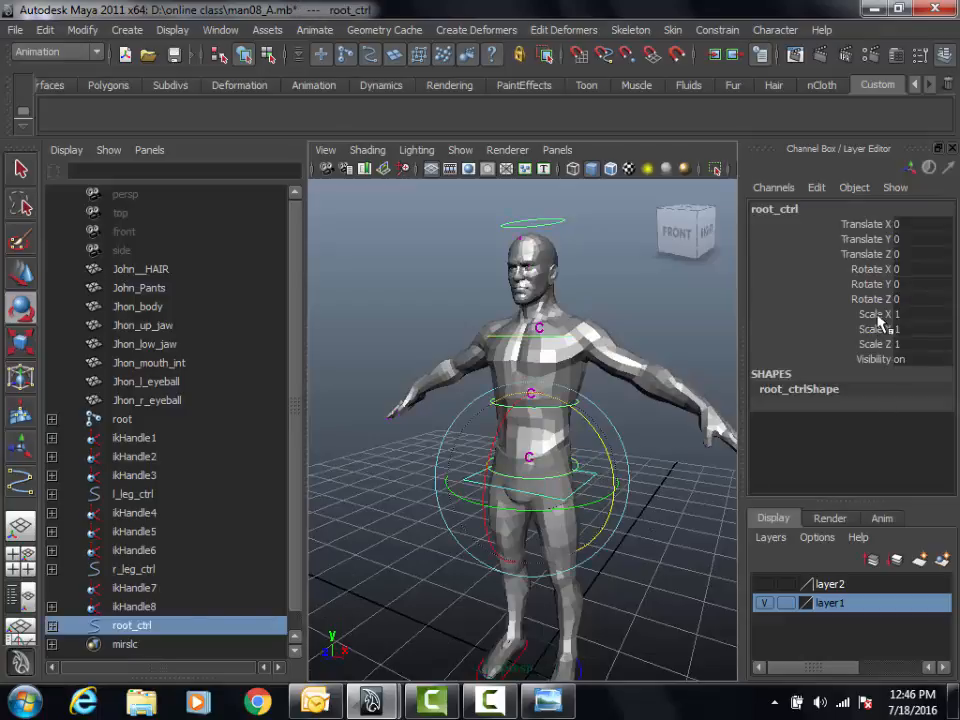
pyautogui.moveTo(866, 314); pyautogui.dragTo(880, 362)
pyautogui.rightClick(876, 347)
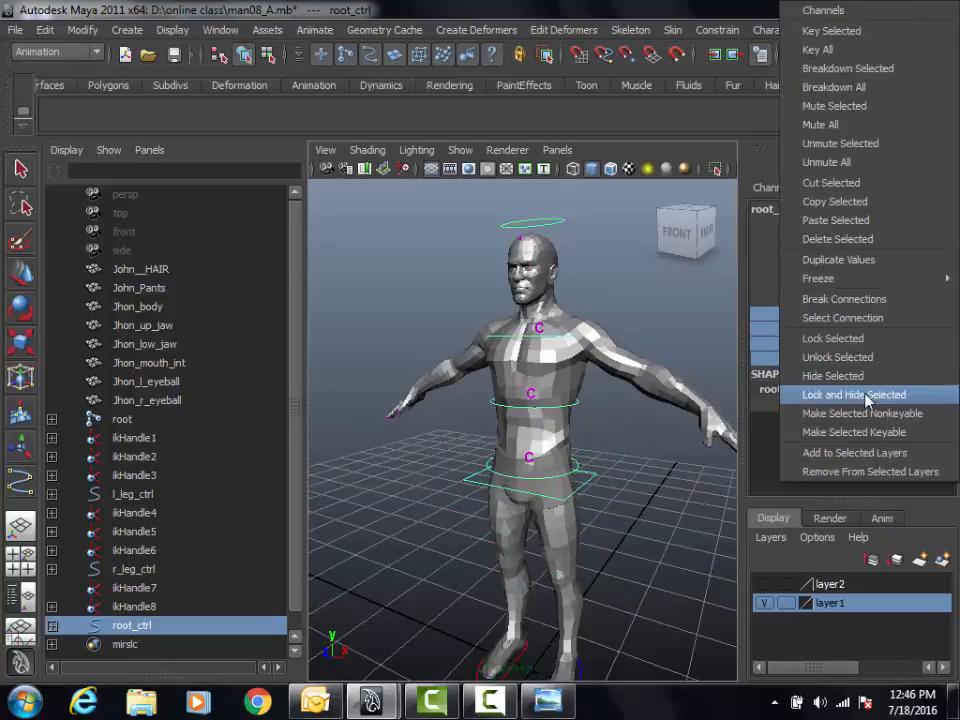
pyautogui.click(840, 394)
# Deselect root_ctrl, save the scene and view the character with its controls.
pyautogui.scroll(-3, 671, 525)
pyautogui.click(643, 514)
pyautogui.scroll(3, 671, 521)
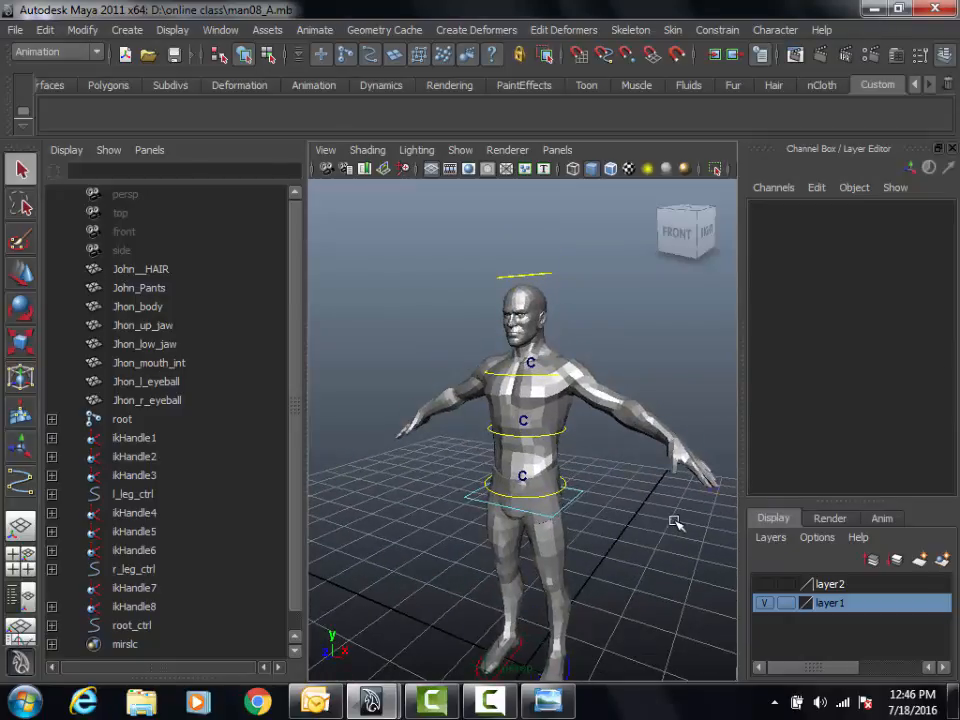
pyautogui.scroll(3, 660, 521)
pyautogui.moveTo(621, 527)
pyautogui.keyDown('alt'); pyautogui.mouseDown()
pyautogui.moveTo(645, 529)
pyautogui.moveTo(637, 532)
pyautogui.mouseUp(); pyautogui.keyUp('alt')
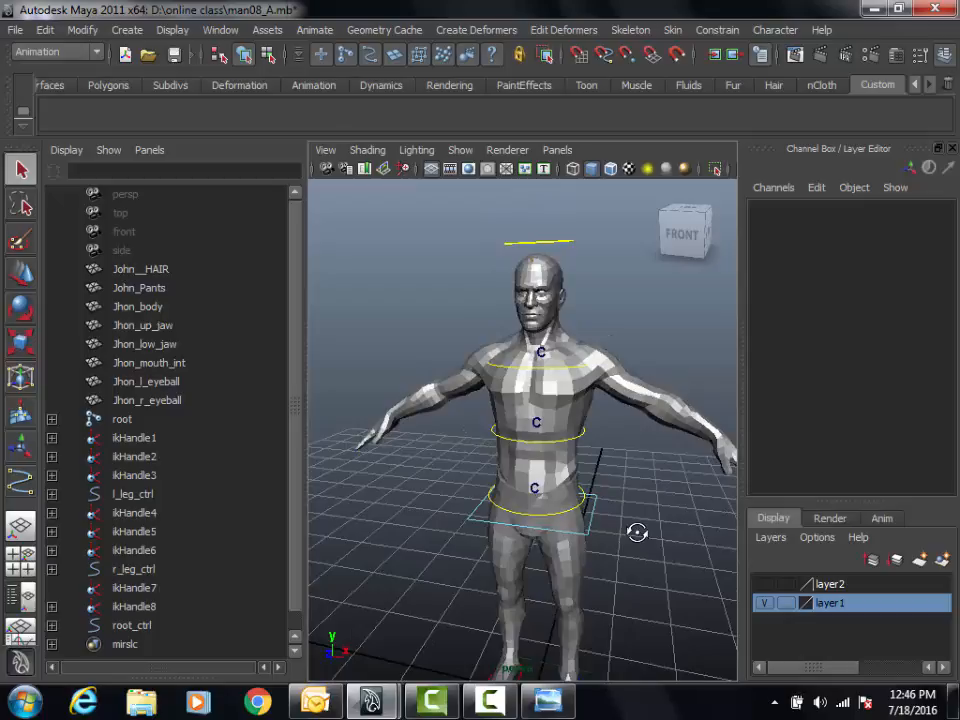